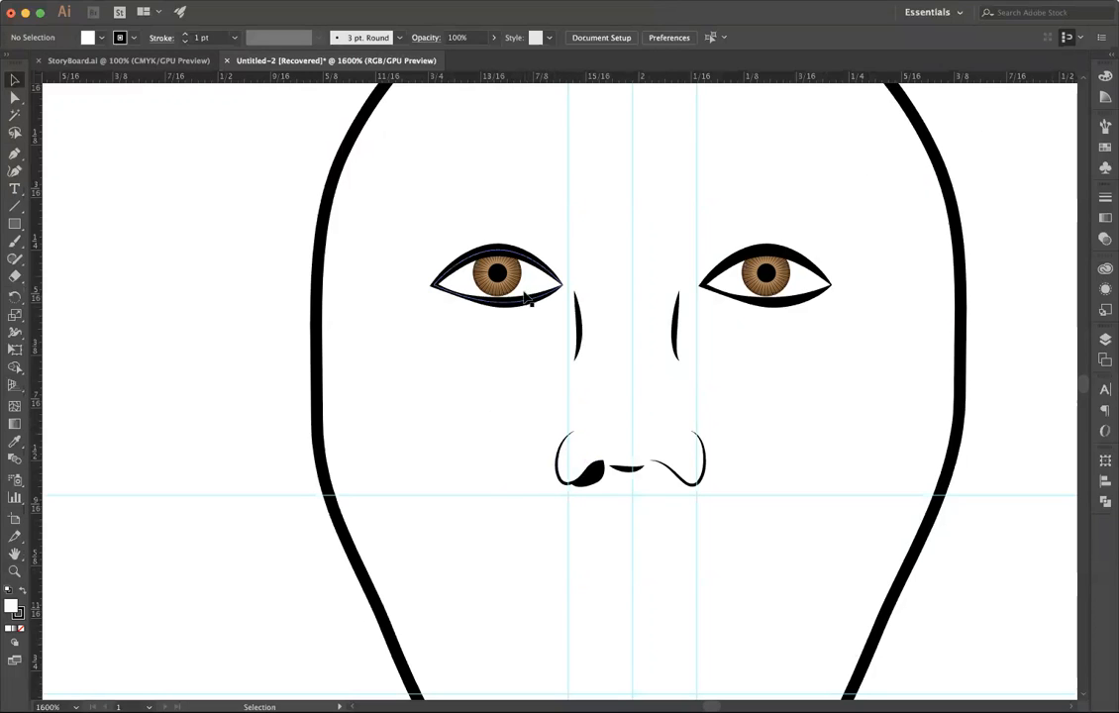
Step: Draw an unfilled circle about 0.07 in in diameter in the blank area outside the head, beside the eye
drag(465, 281, 425, 288)
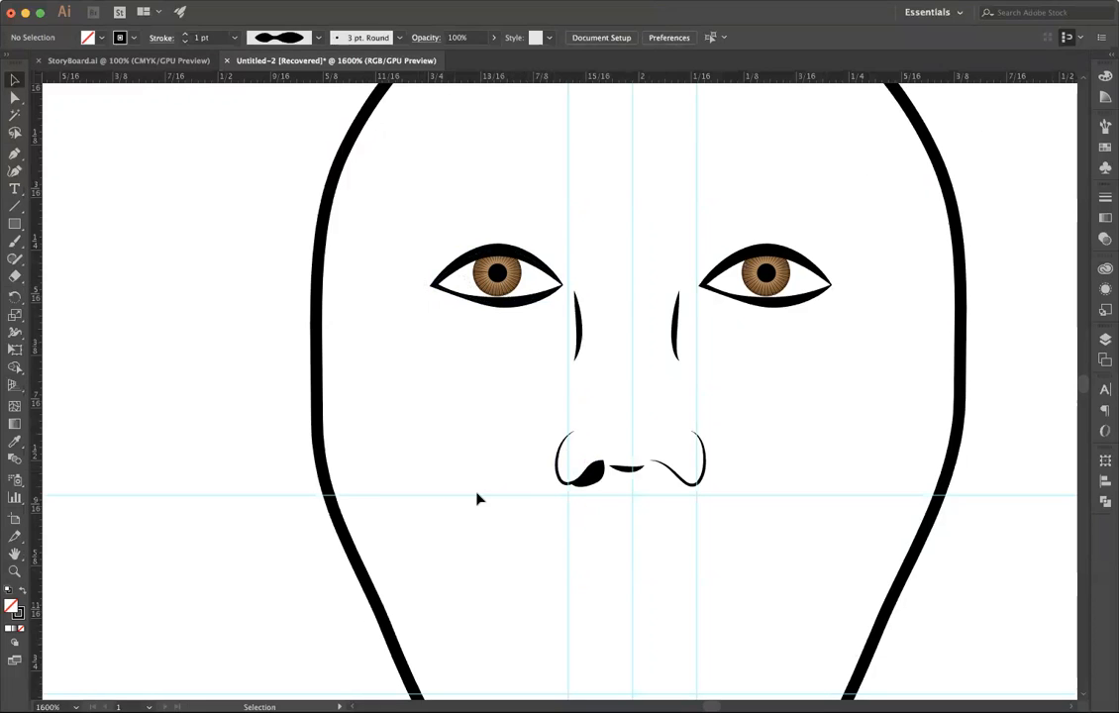
click(15, 224)
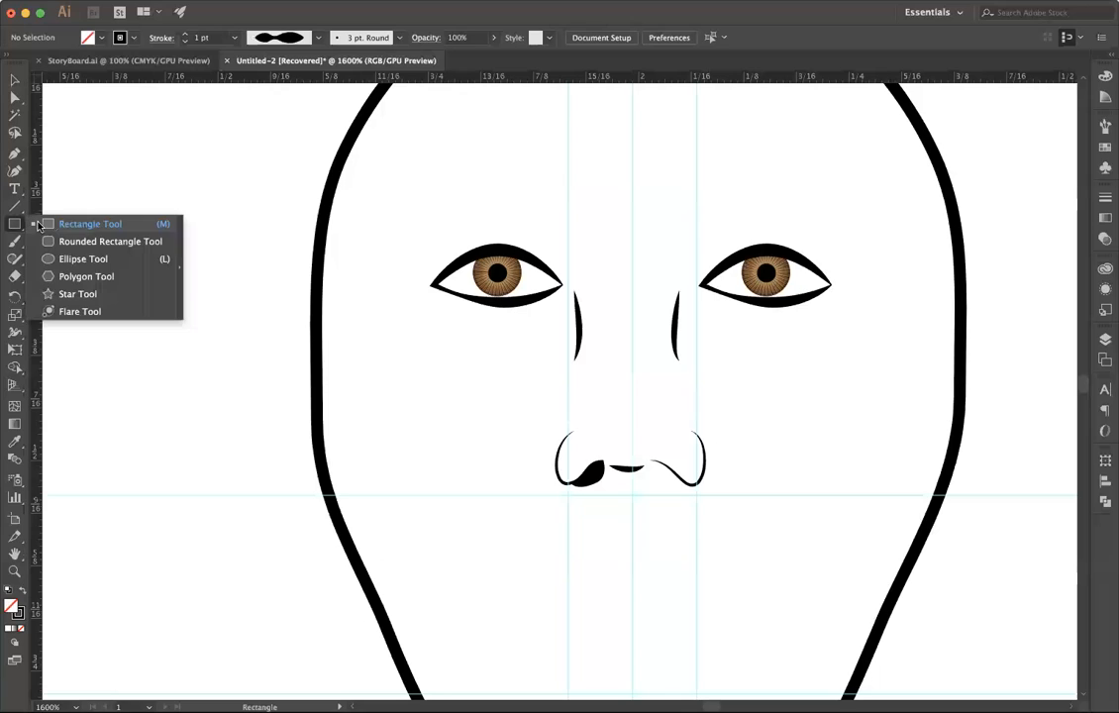
click(63, 260)
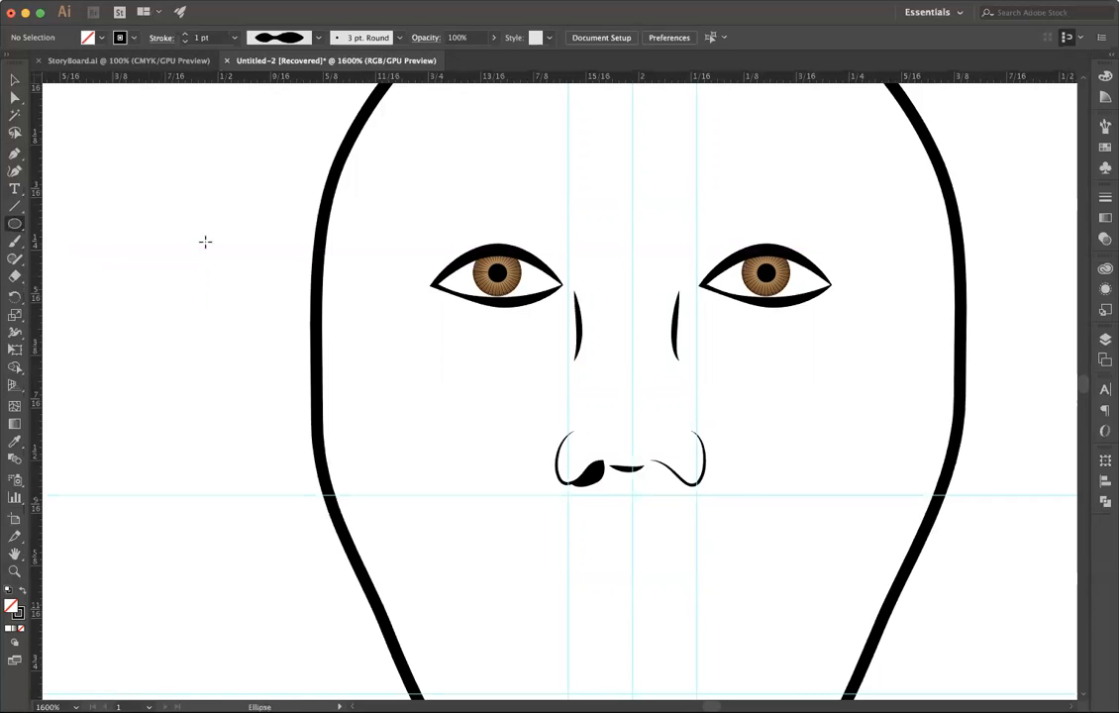
drag(188, 215, 218, 283)
key(v)
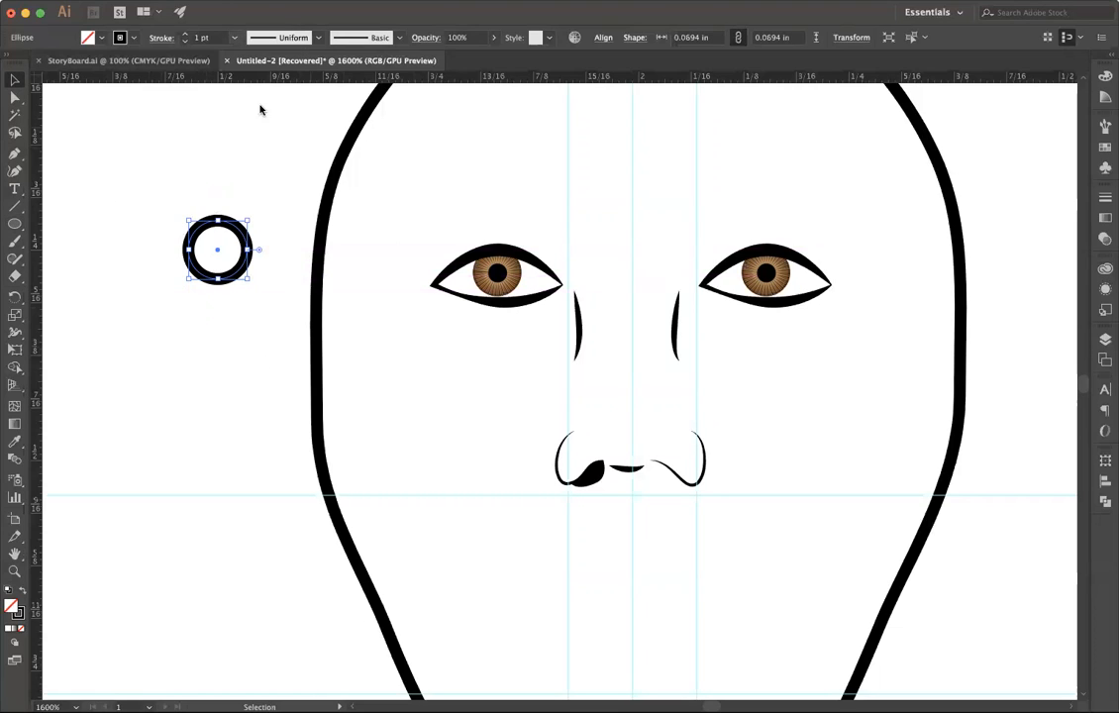
Step: Reduce the circle's stroke weight to 0.25 pt
click(236, 38)
click(240, 70)
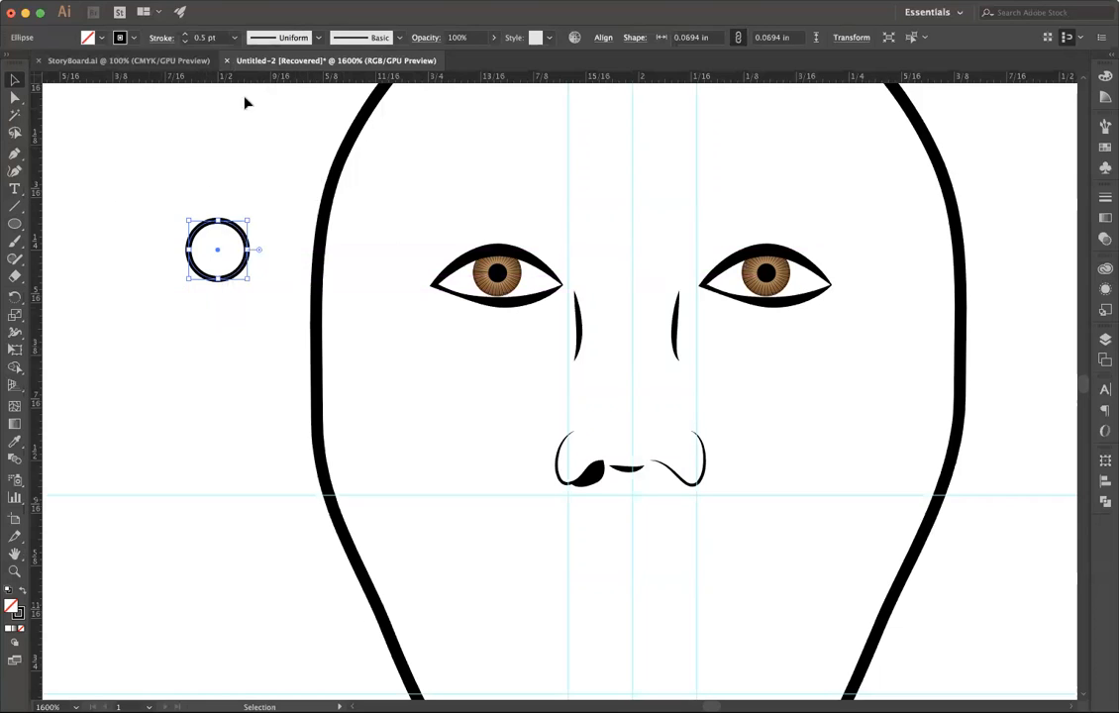
click(234, 37)
click(241, 72)
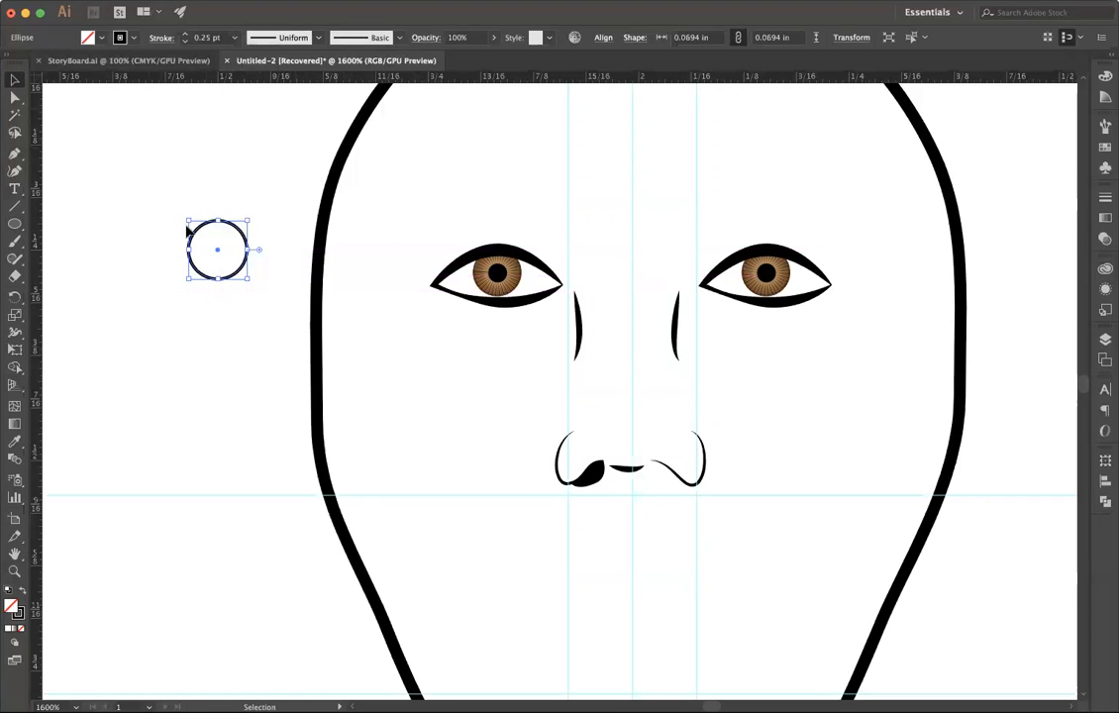
Step: Fill the circle with the dark blue swatch 2E3192 and apply the same blue to its stroke
click(1103, 148)
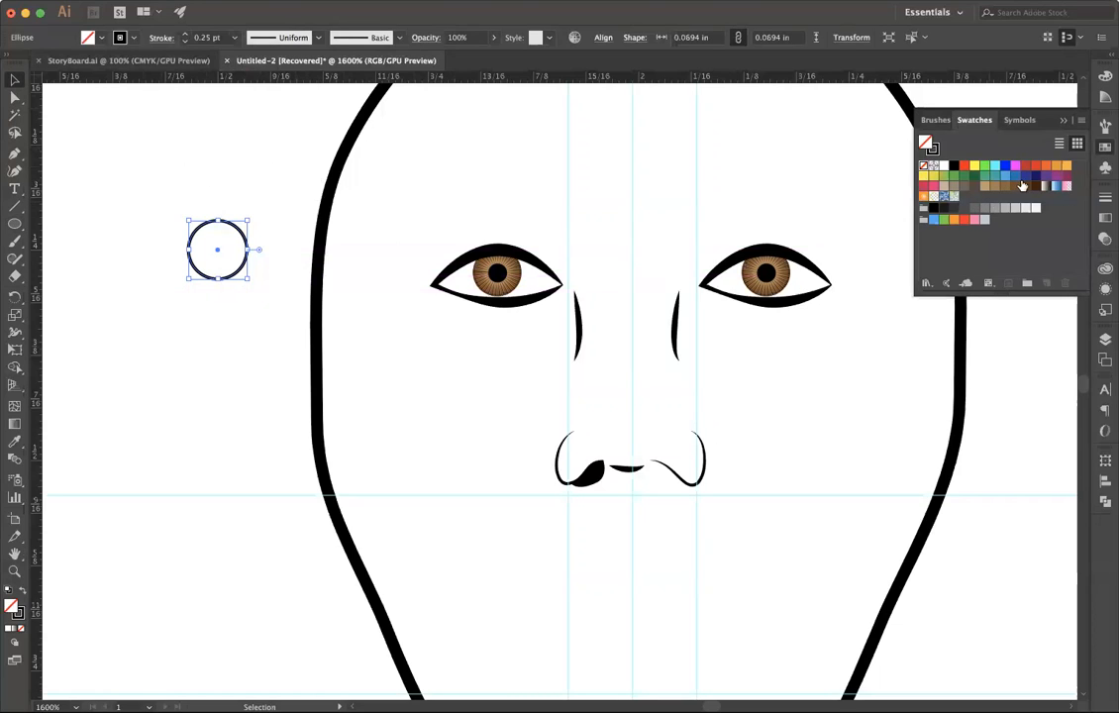
click(1025, 176)
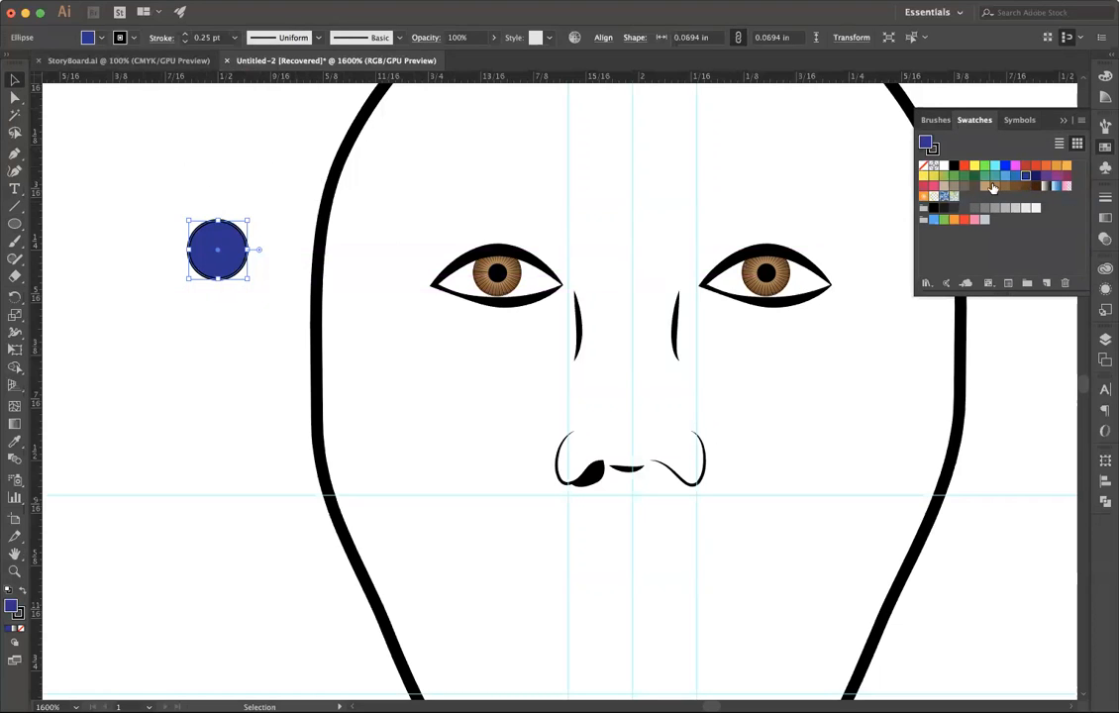
click(133, 39)
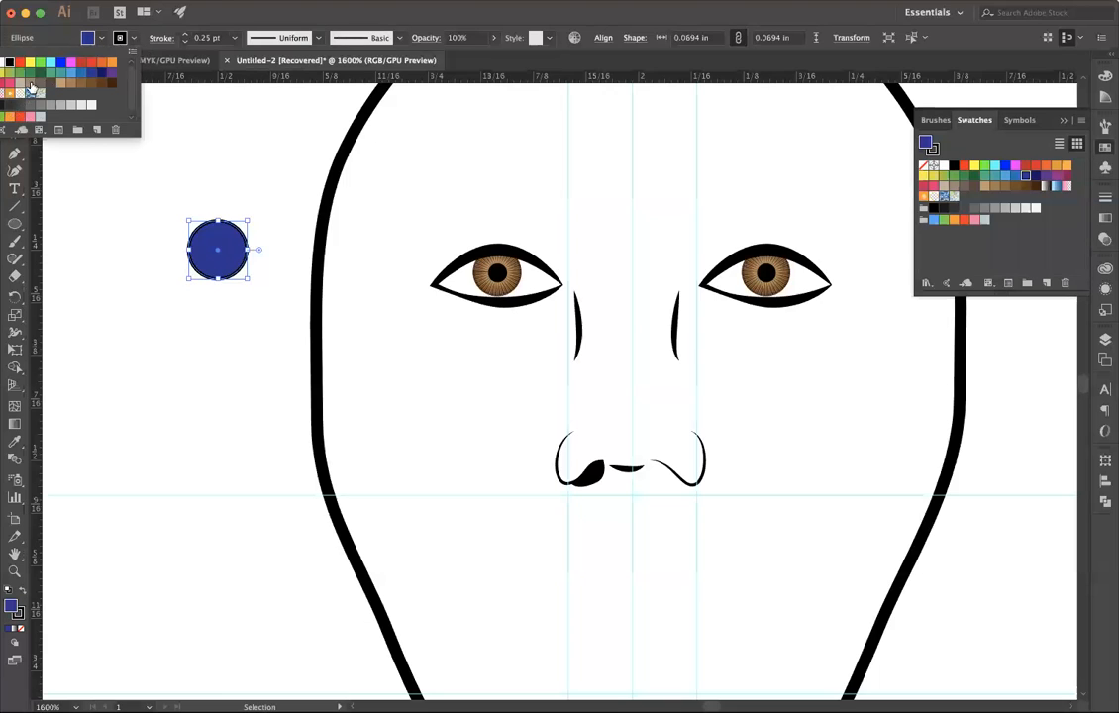
click(91, 72)
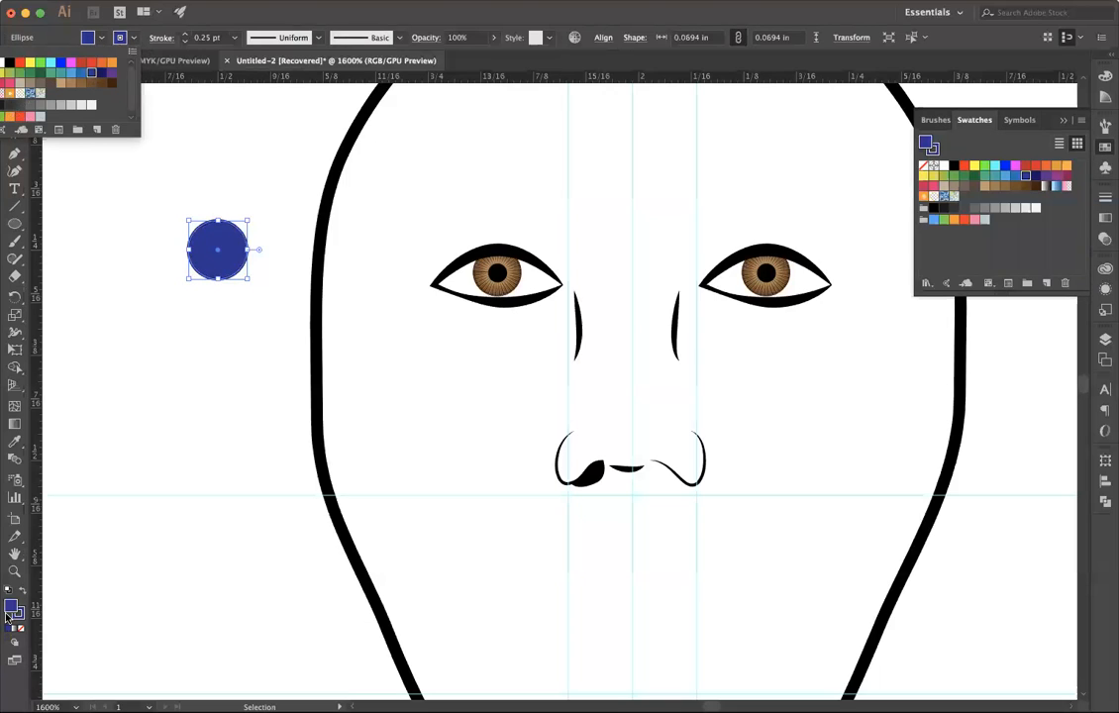
key(Escape)
Step: Darken the circle's stroke colour to navy 171849
double_click(22, 620)
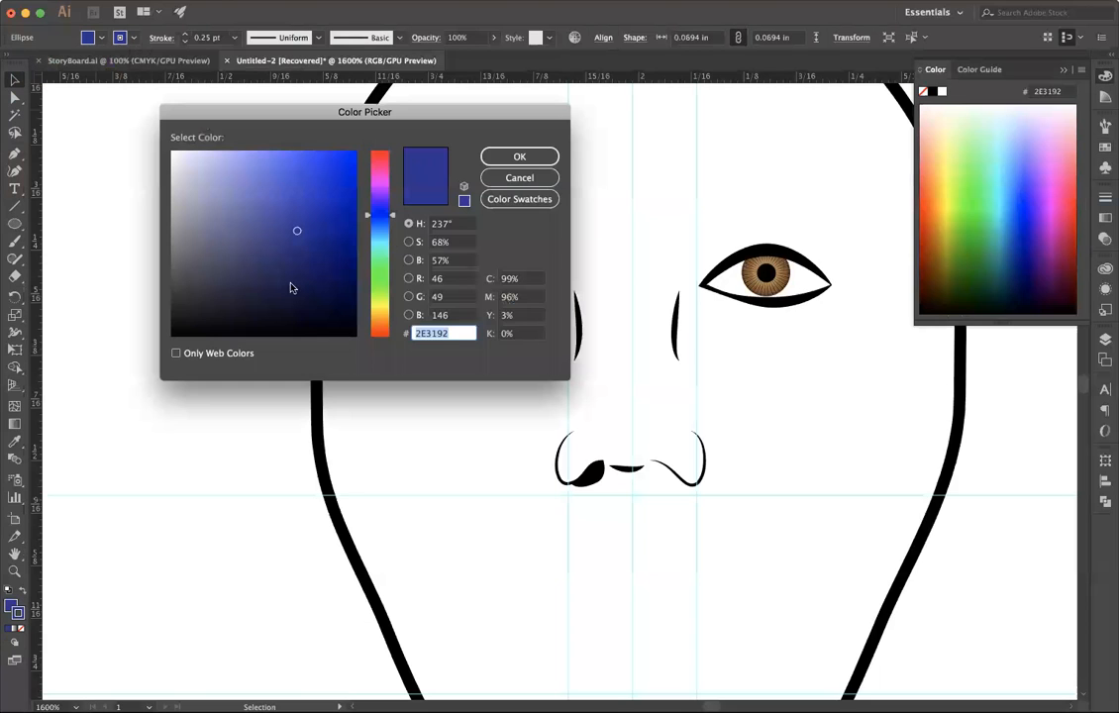
click(298, 283)
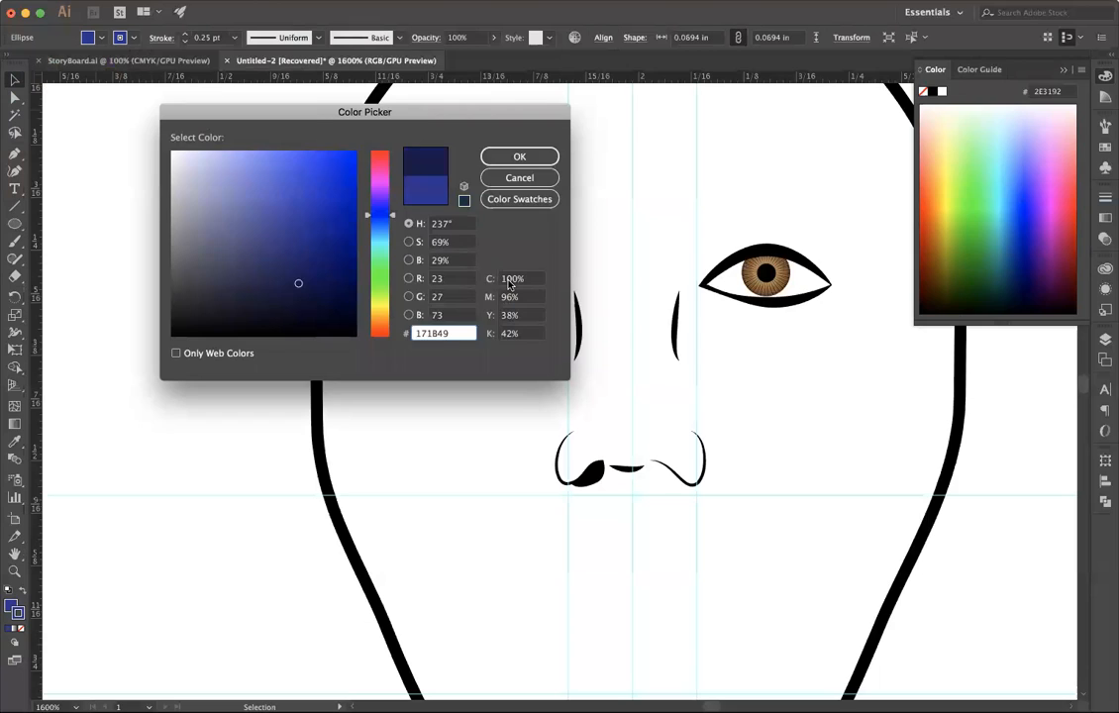
click(518, 156)
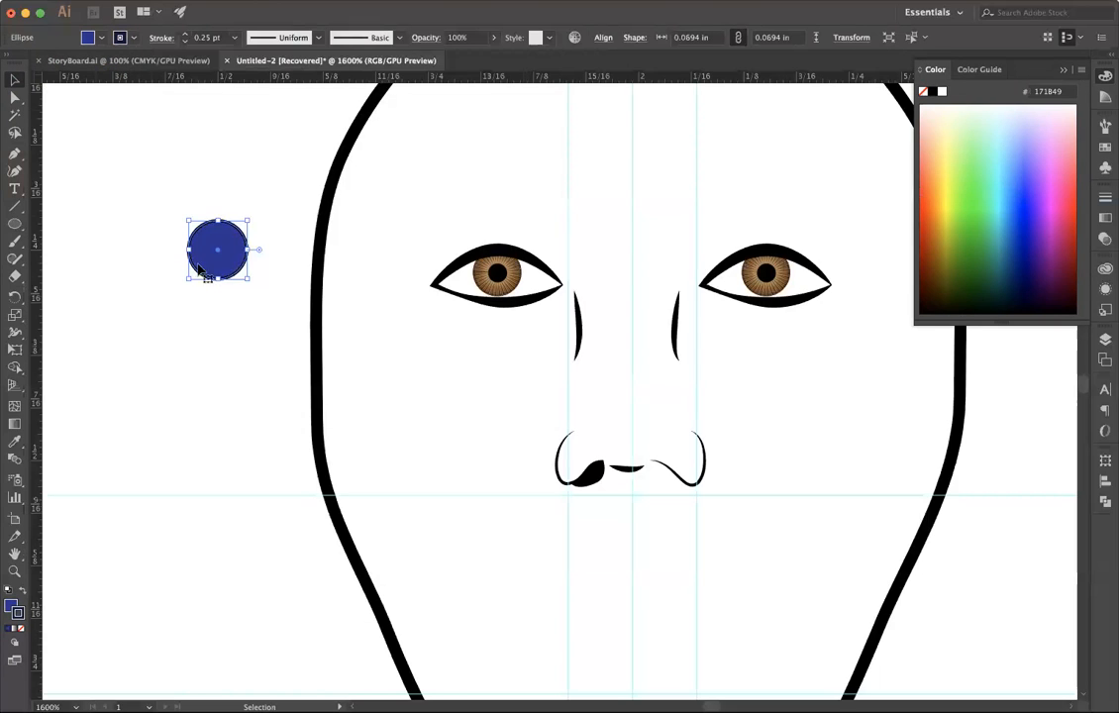
Step: Move the blue circle up closer to the head outline and paste a copy of it below
click(245, 231)
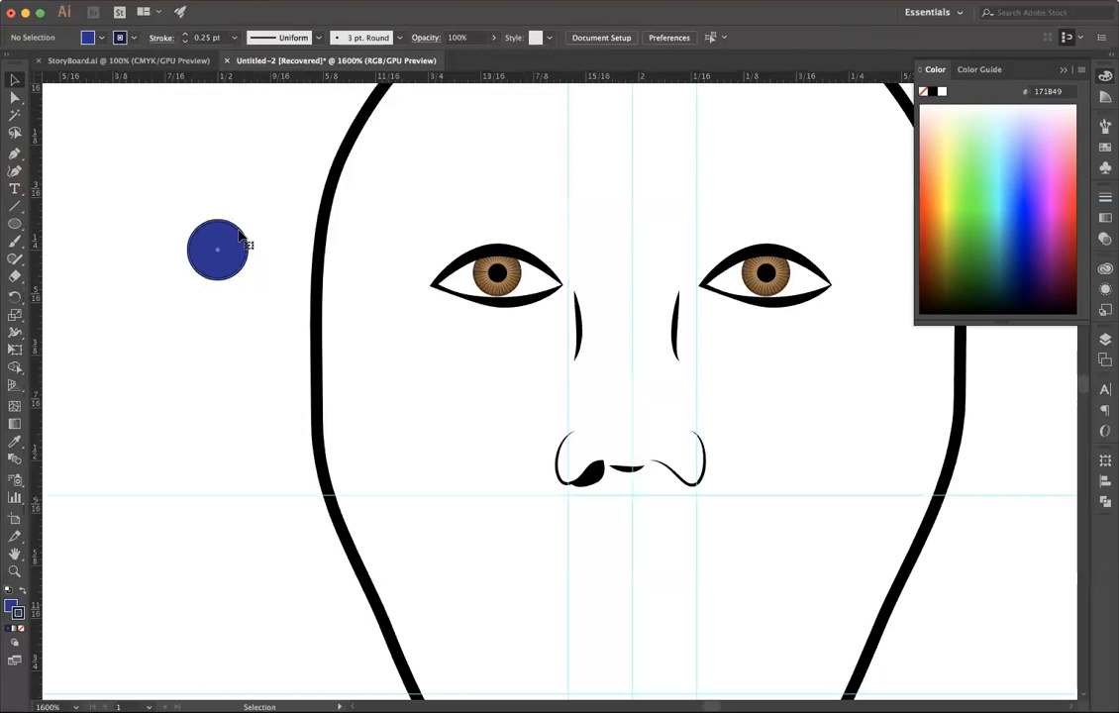
drag(244, 242, 296, 211)
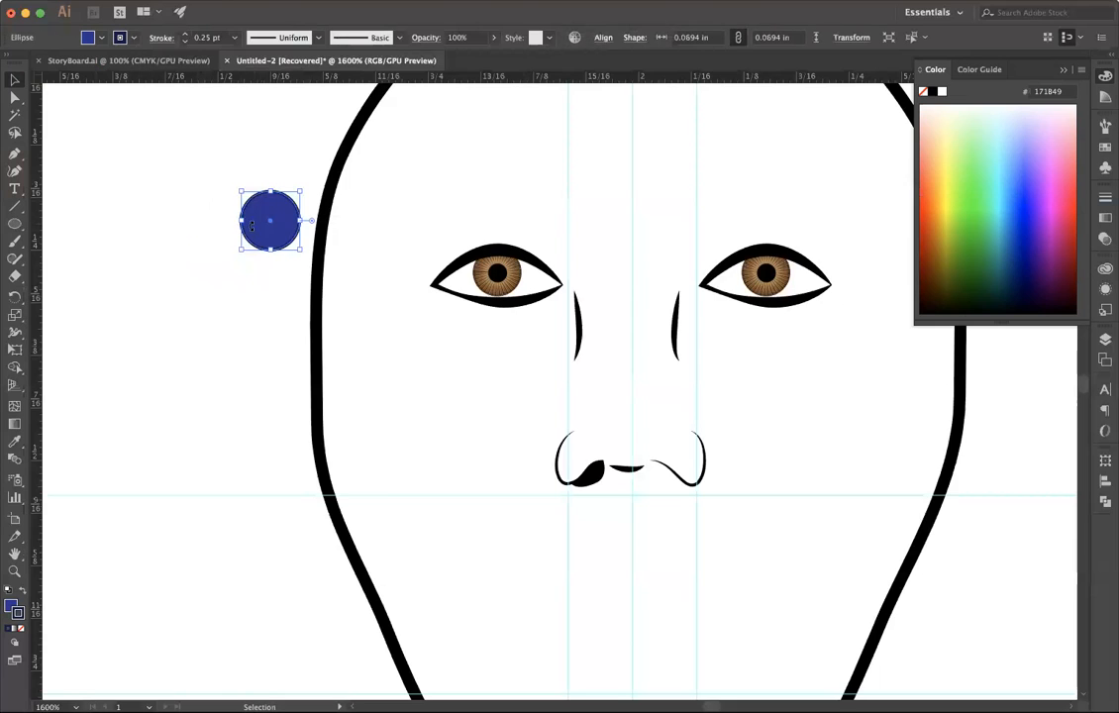
key(a)
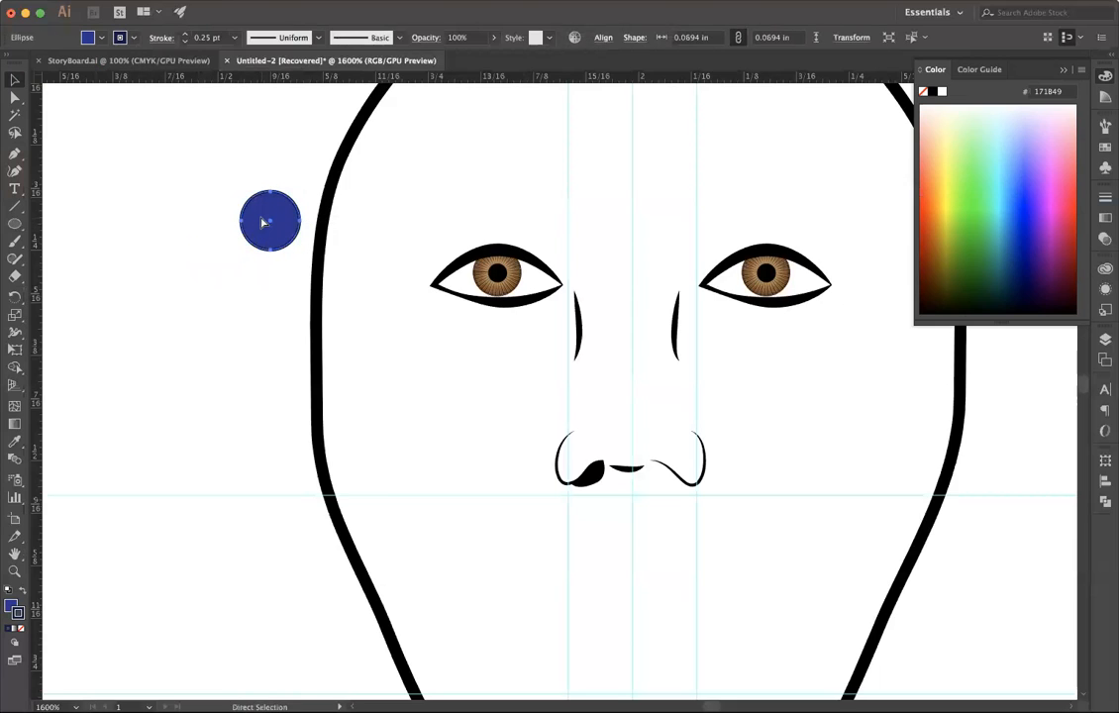
key(super+v)
drag(547, 382, 208, 324)
Step: Remove the lower circle's stroke and apply a Zig Zag effect with absolute size 0.13 in, 38 ridges per segment and corner points
click(120, 37)
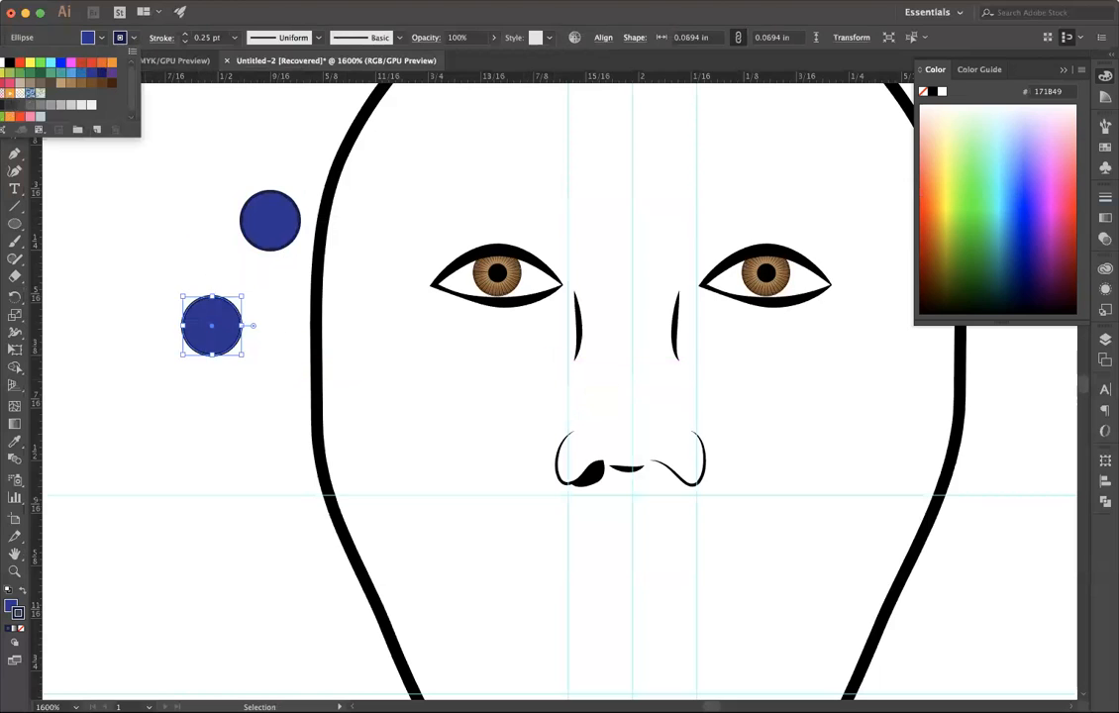
click(5, 62)
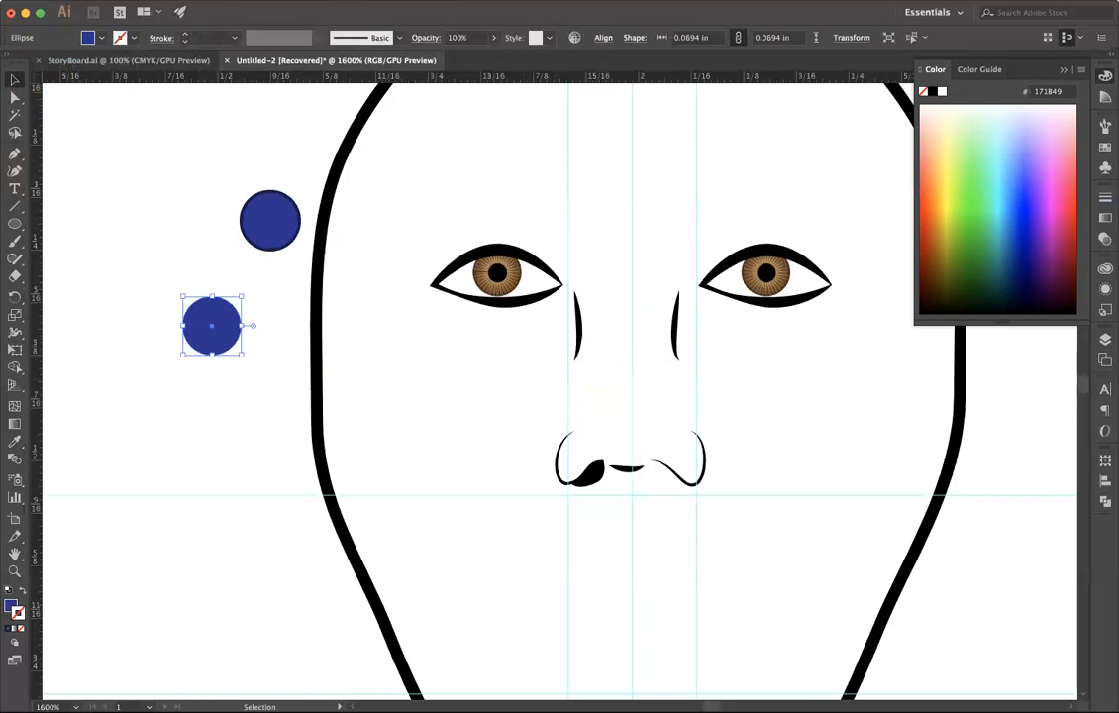
click(287, 0)
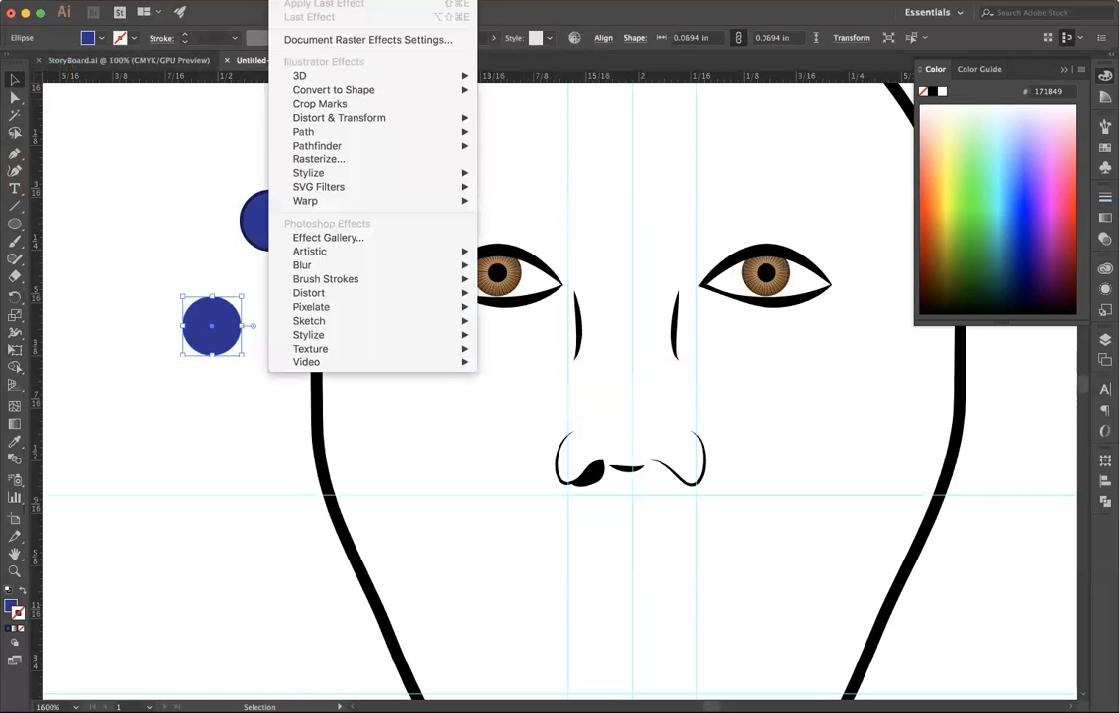
mouse_move(358, 123)
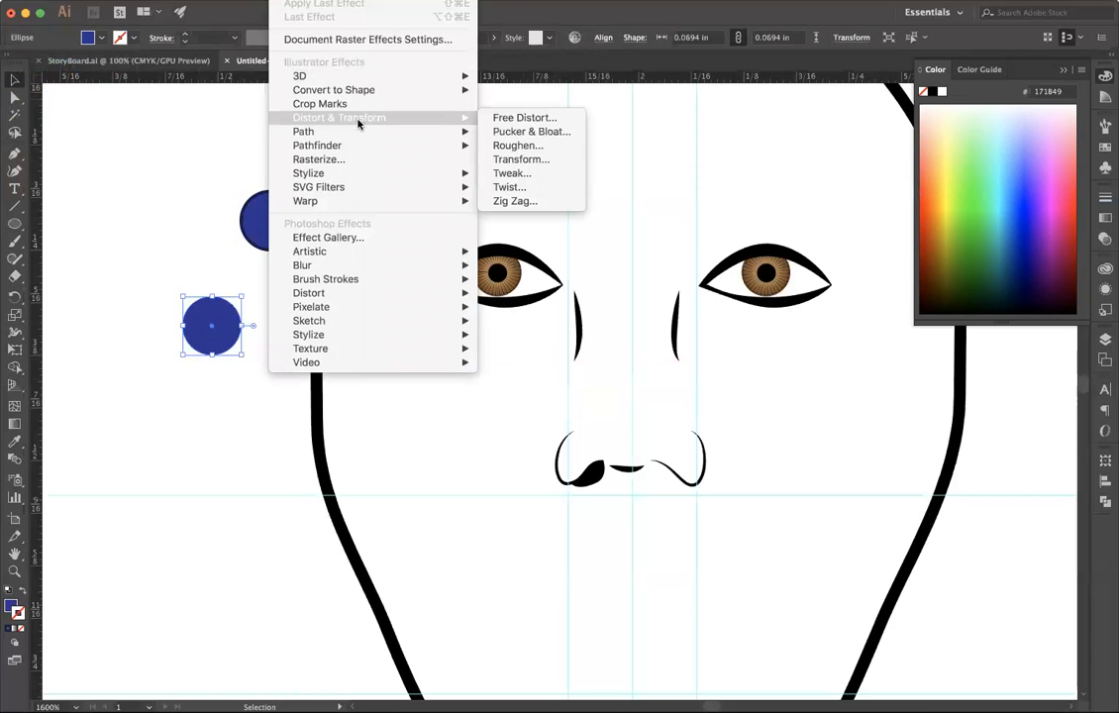
click(509, 201)
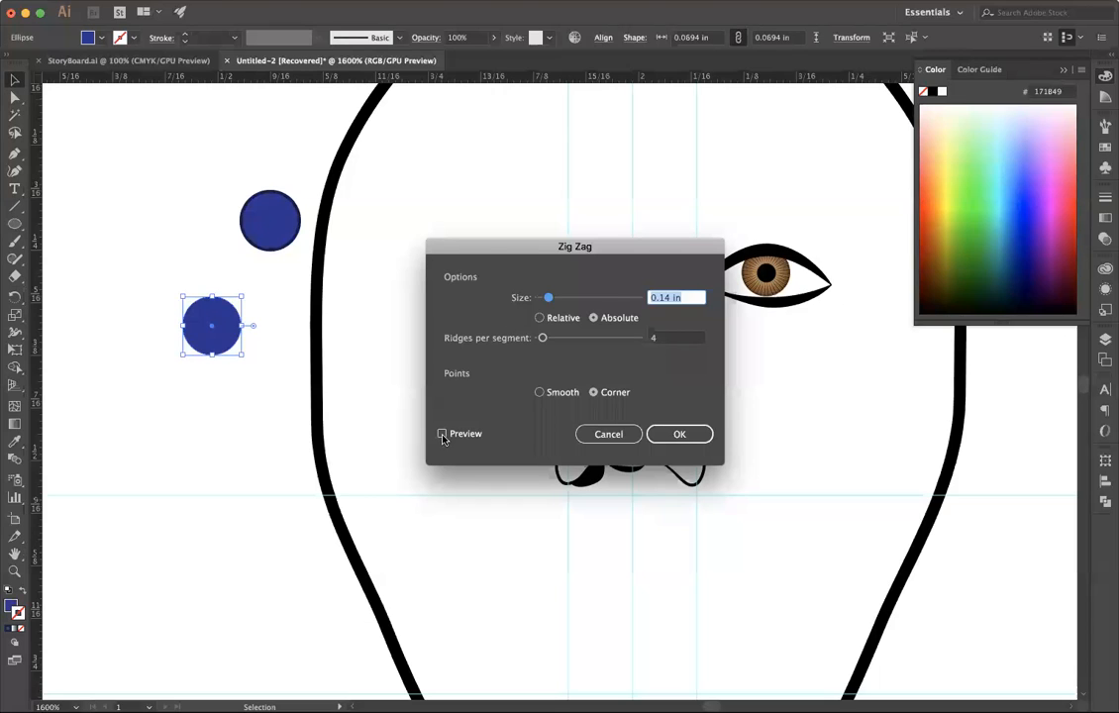
click(442, 434)
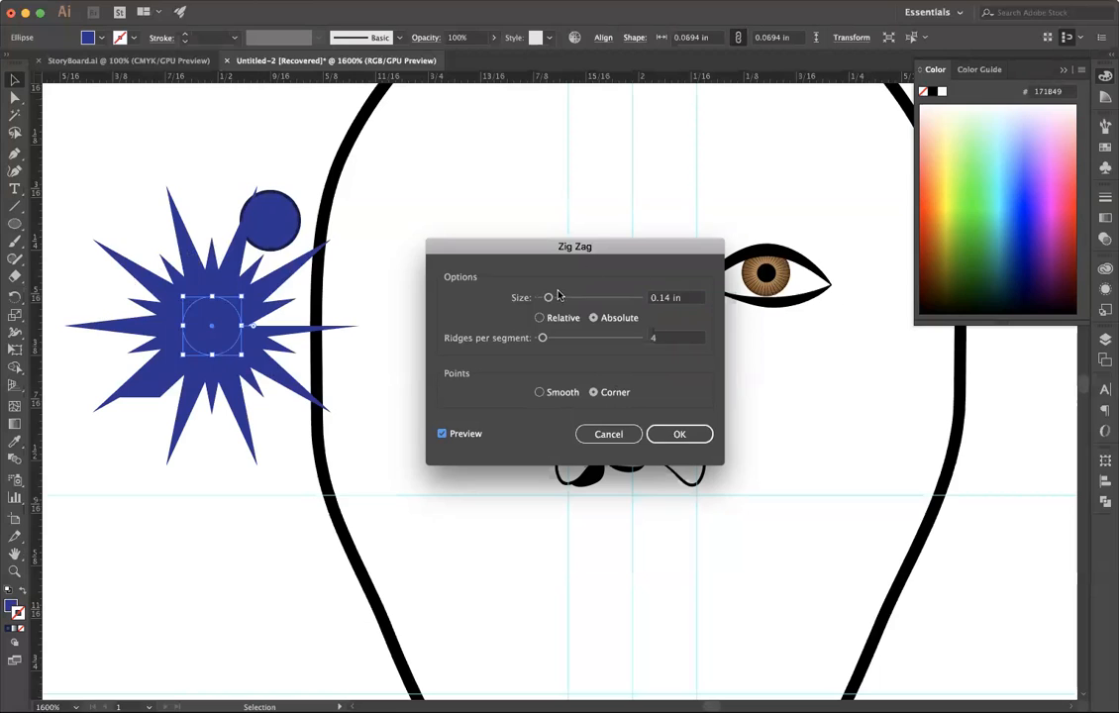
drag(548, 298, 571, 342)
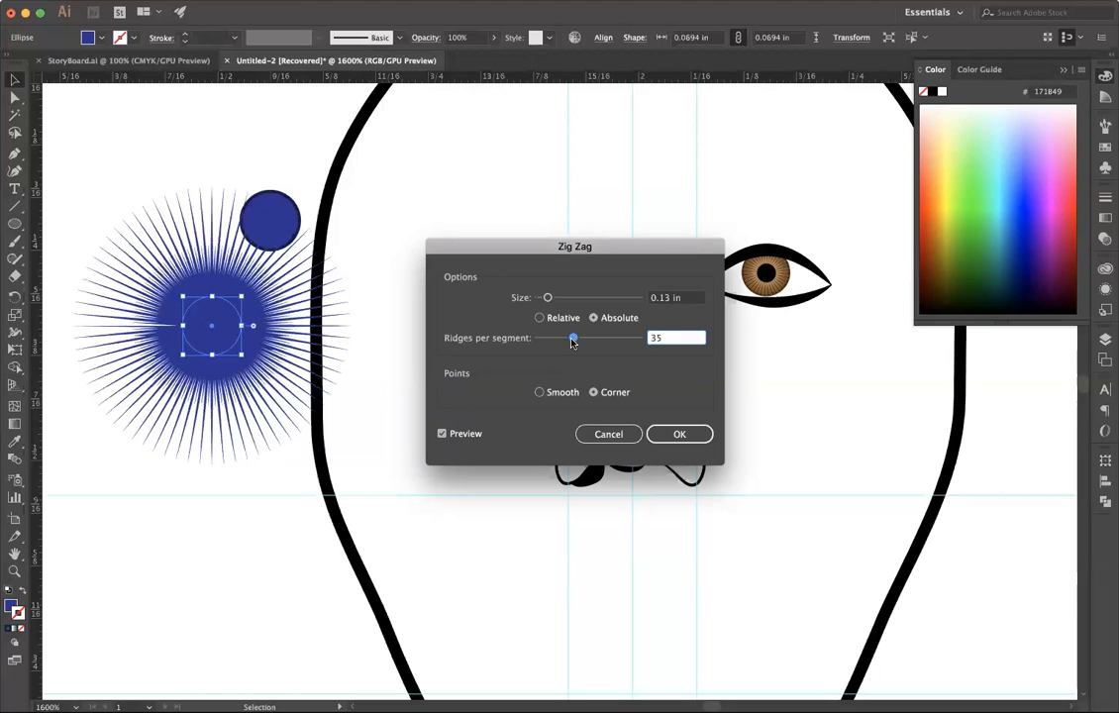
drag(572, 341, 575, 341)
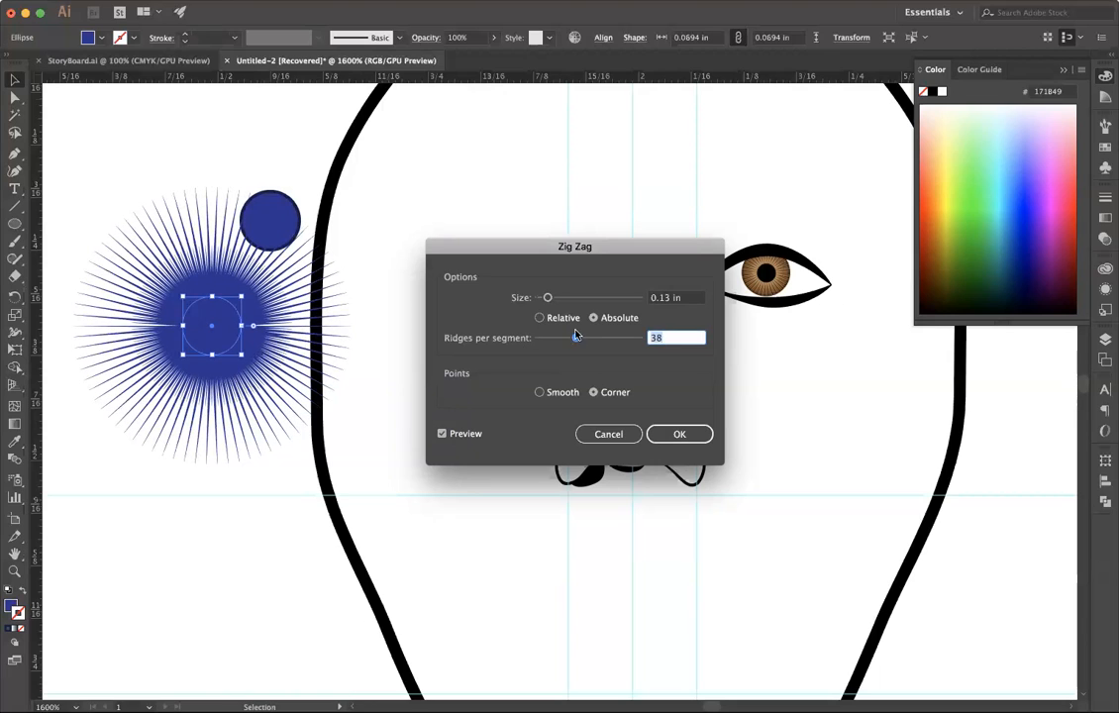
key(Return)
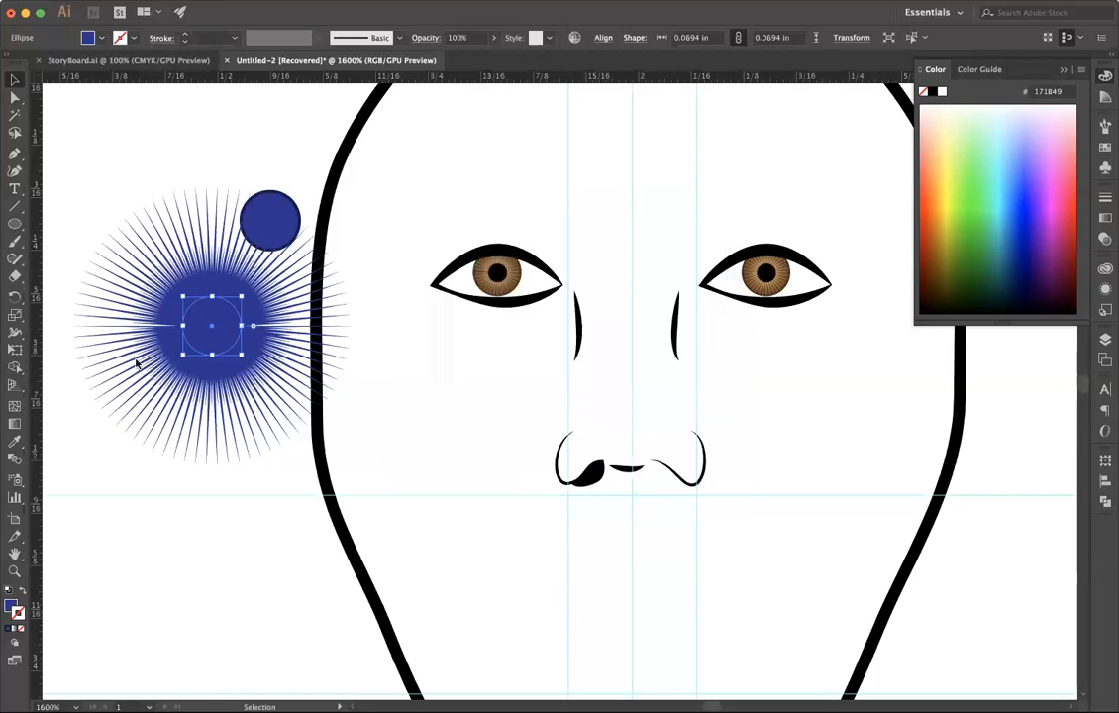
Step: Apply Outline Stroke to the zigzag starburst and expand its appearance into editable paths
click(148, 2)
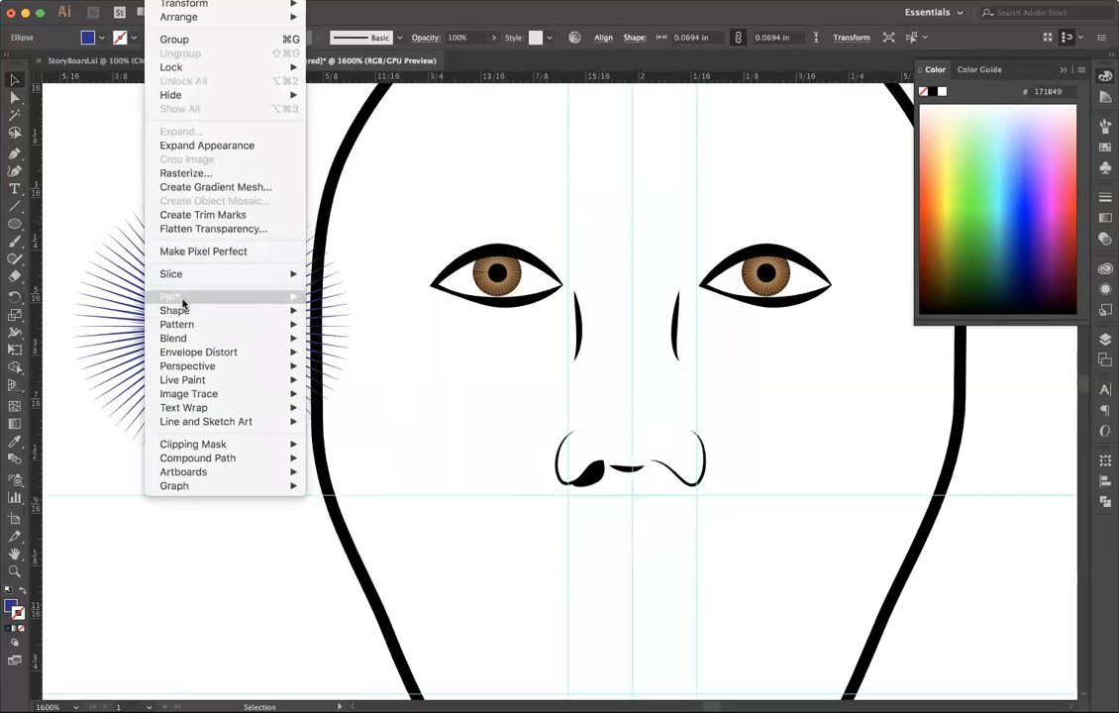
mouse_move(184, 298)
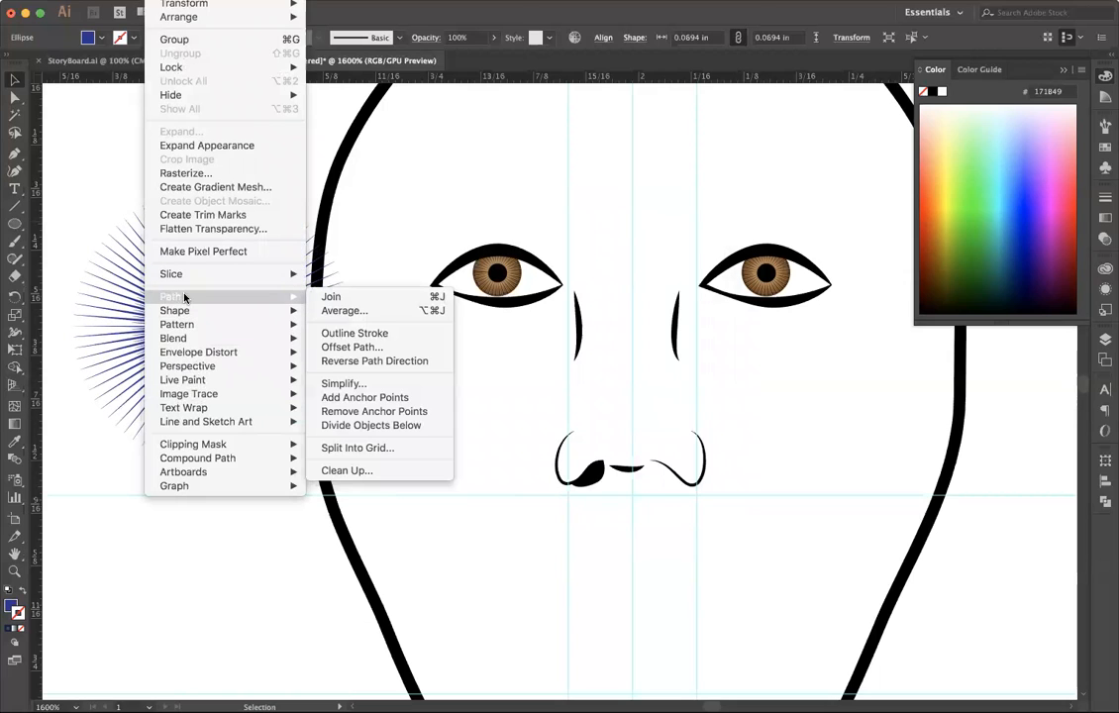
click(353, 336)
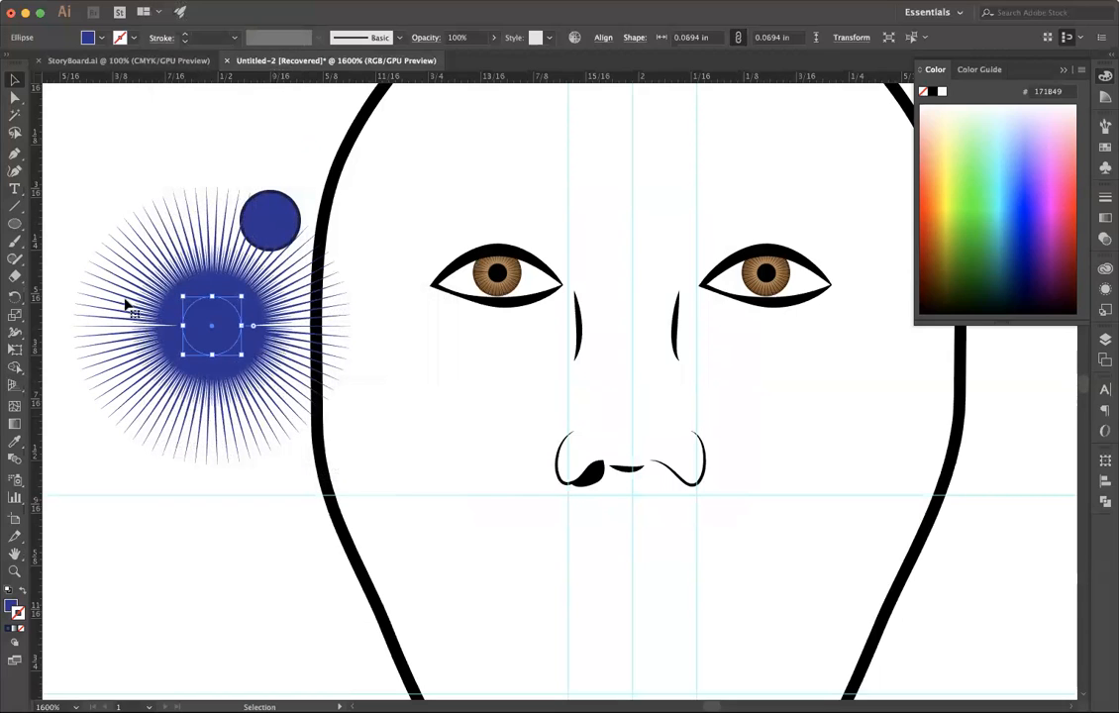
click(156, 3)
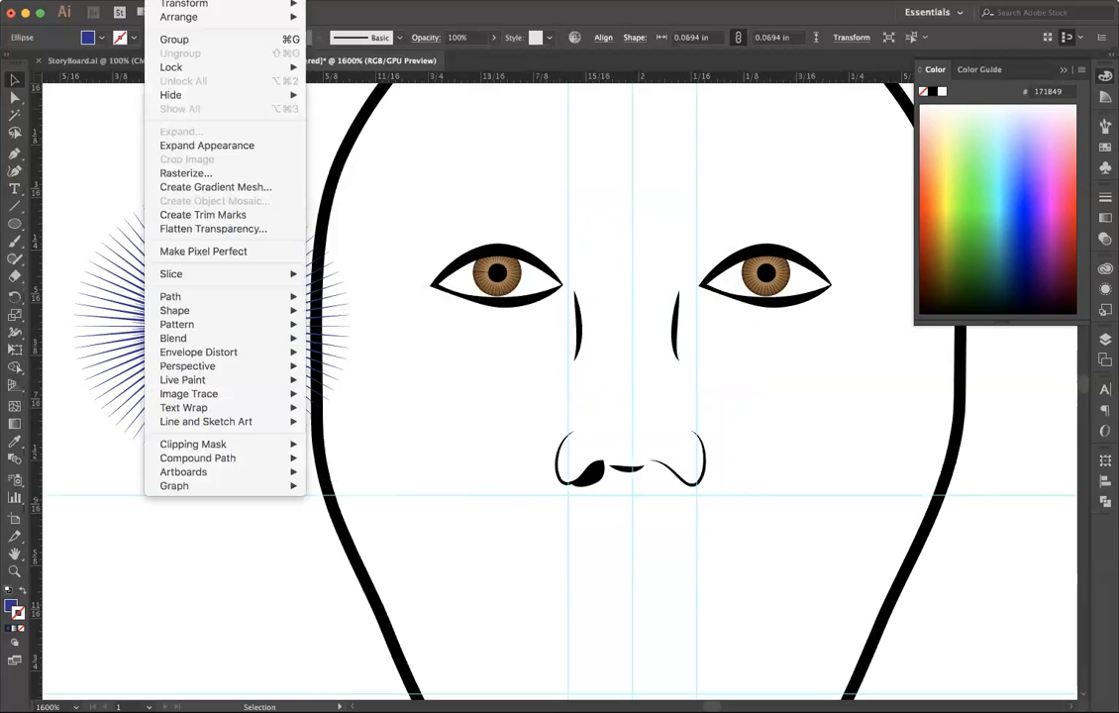
click(187, 147)
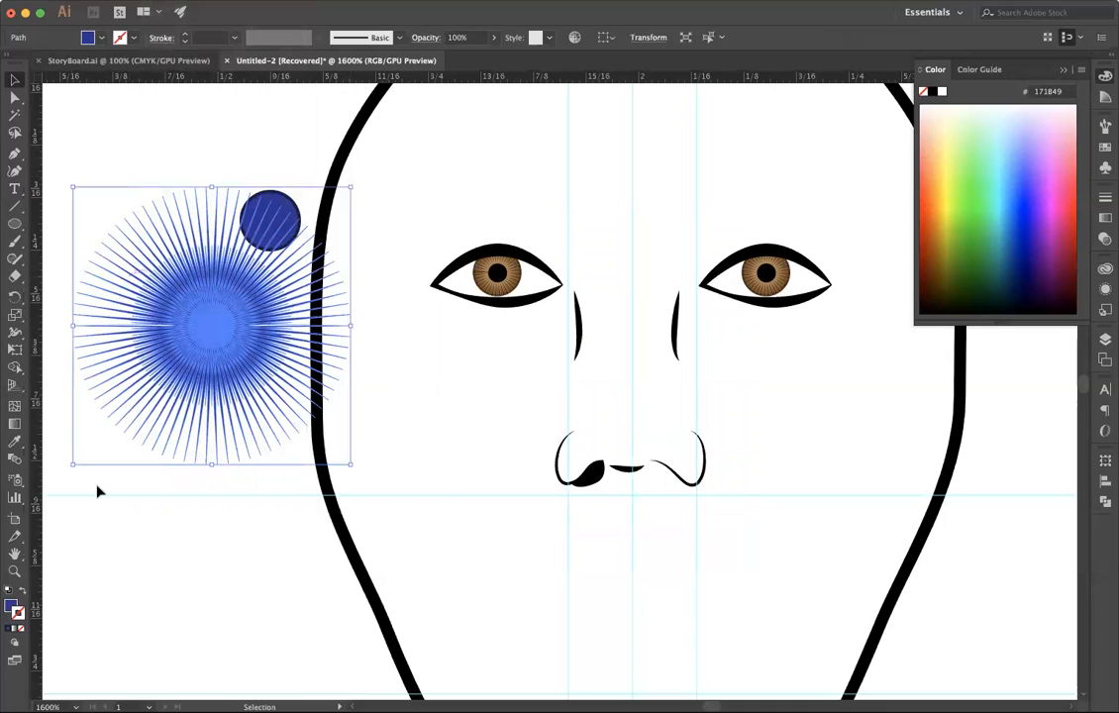
Step: Scale the starburst down to slightly smaller than the blue circle and place it over that circle
drag(350, 462, 161, 273)
drag(119, 240, 269, 221)
Step: Centre the starburst and the blue circle on each other horizontally and vertically
drag(222, 121, 286, 265)
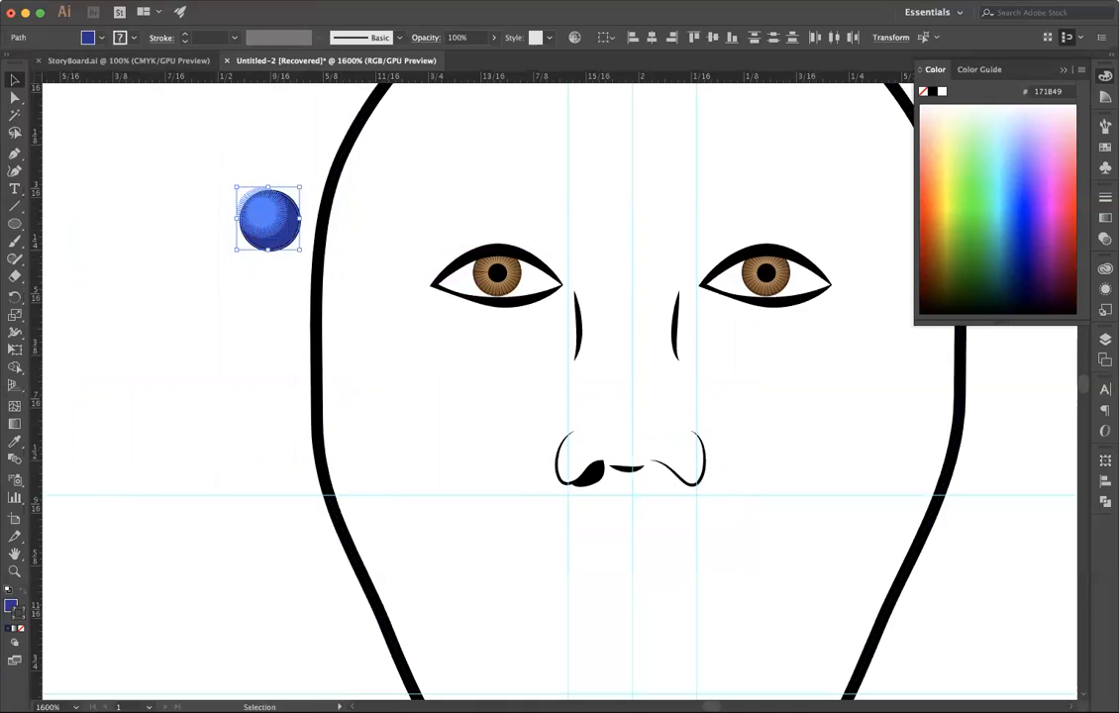
click(1105, 482)
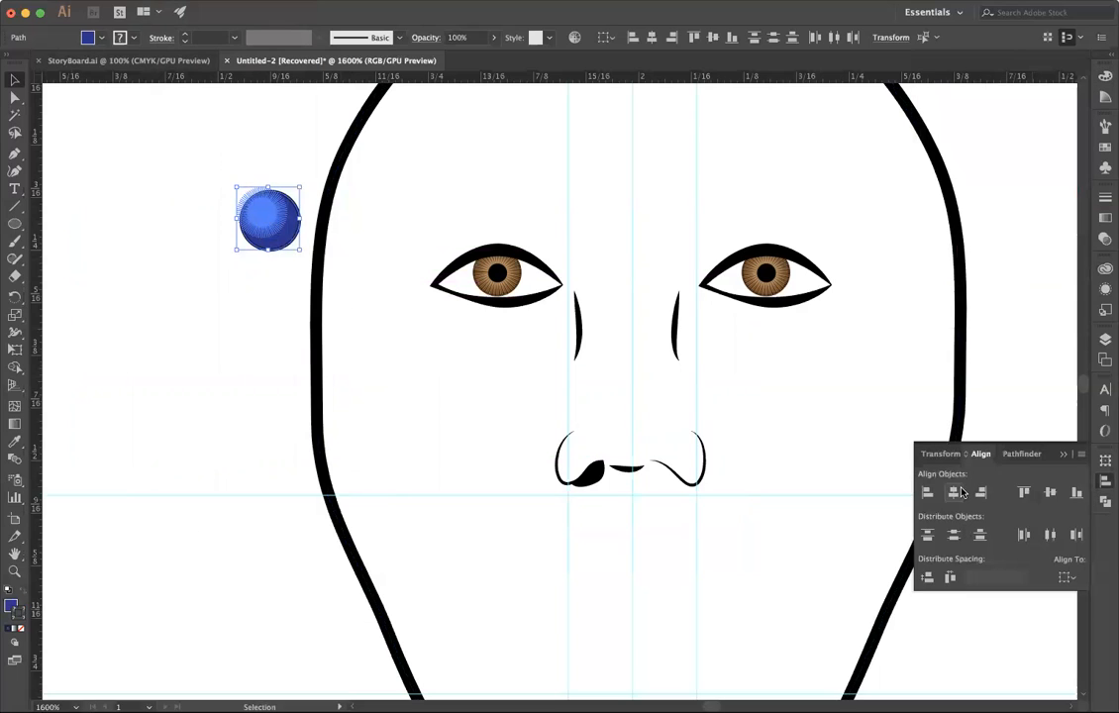
click(954, 492)
click(212, 282)
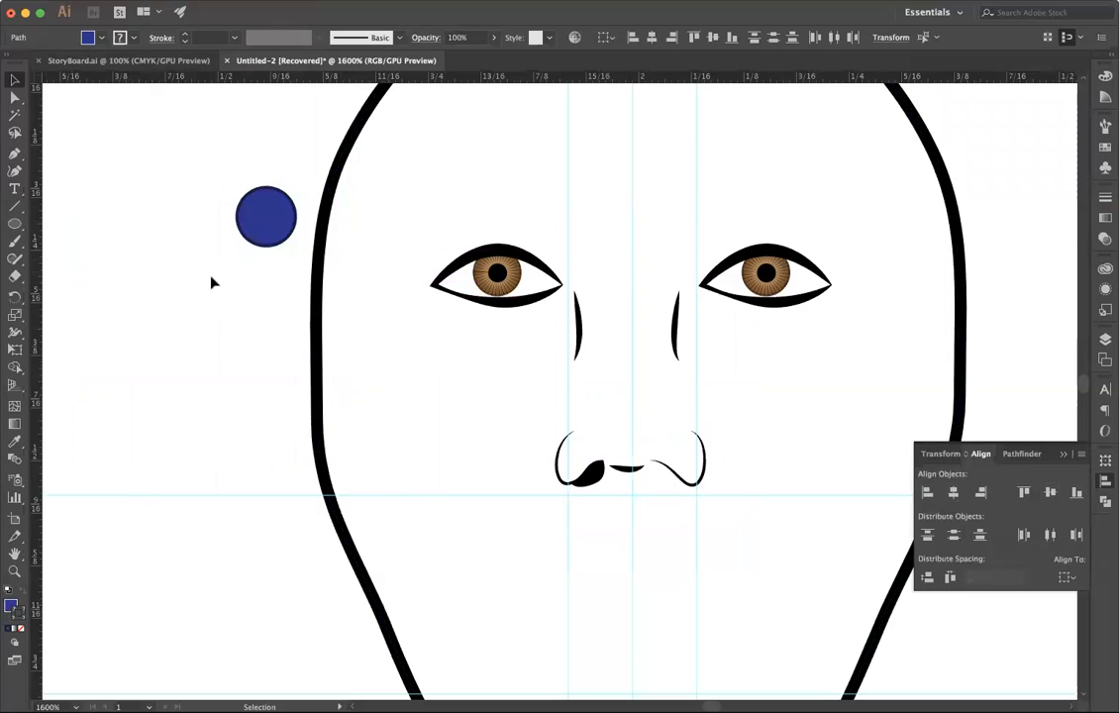
click(267, 217)
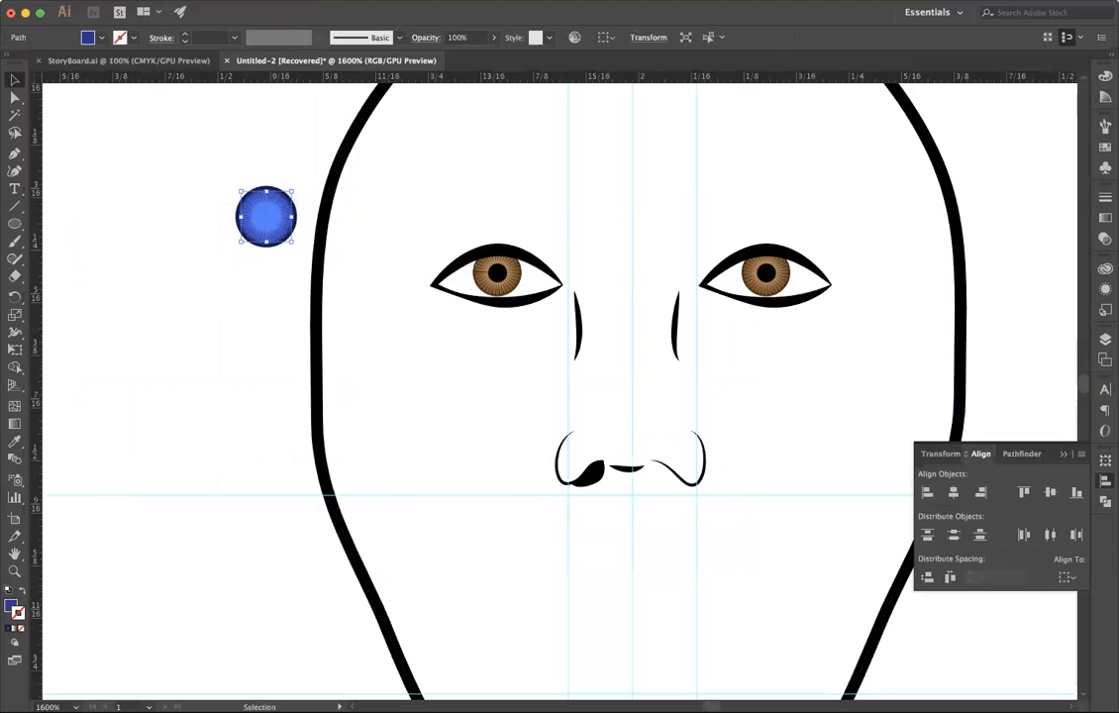
click(1105, 147)
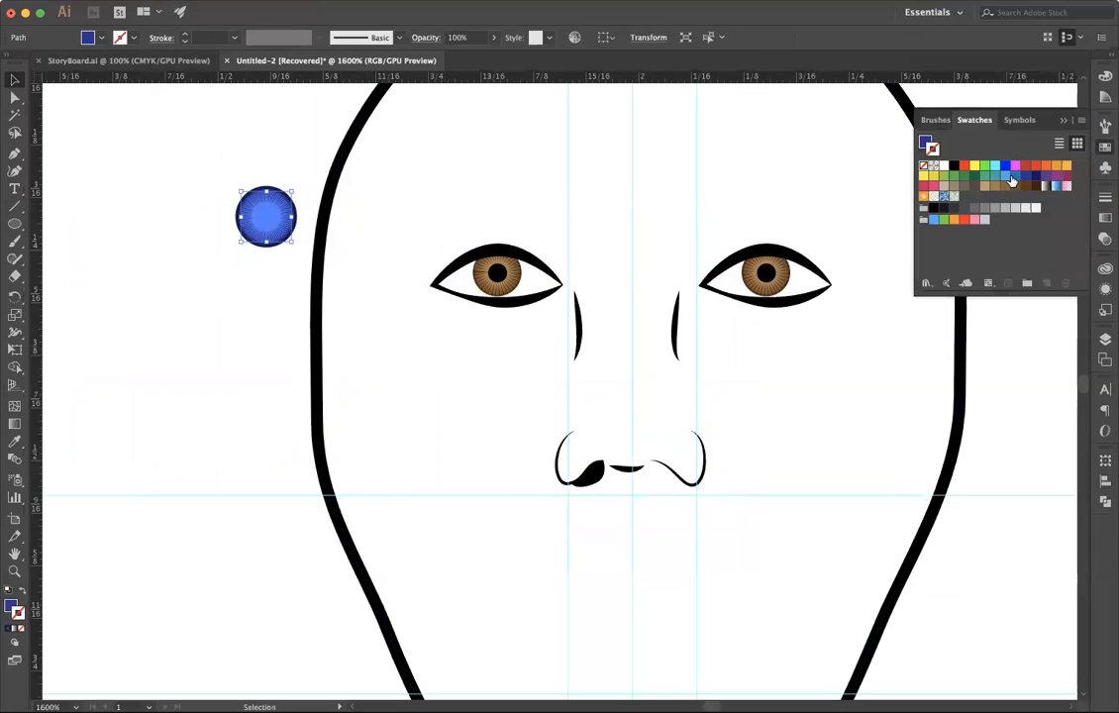
click(1013, 177)
click(257, 308)
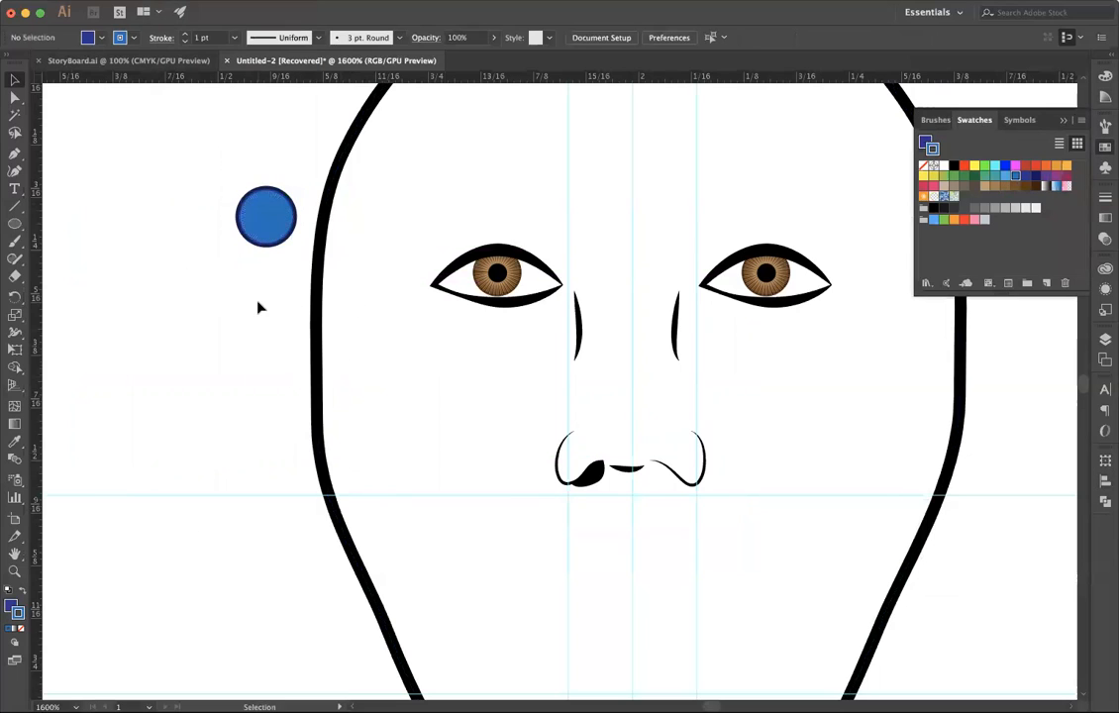
click(262, 211)
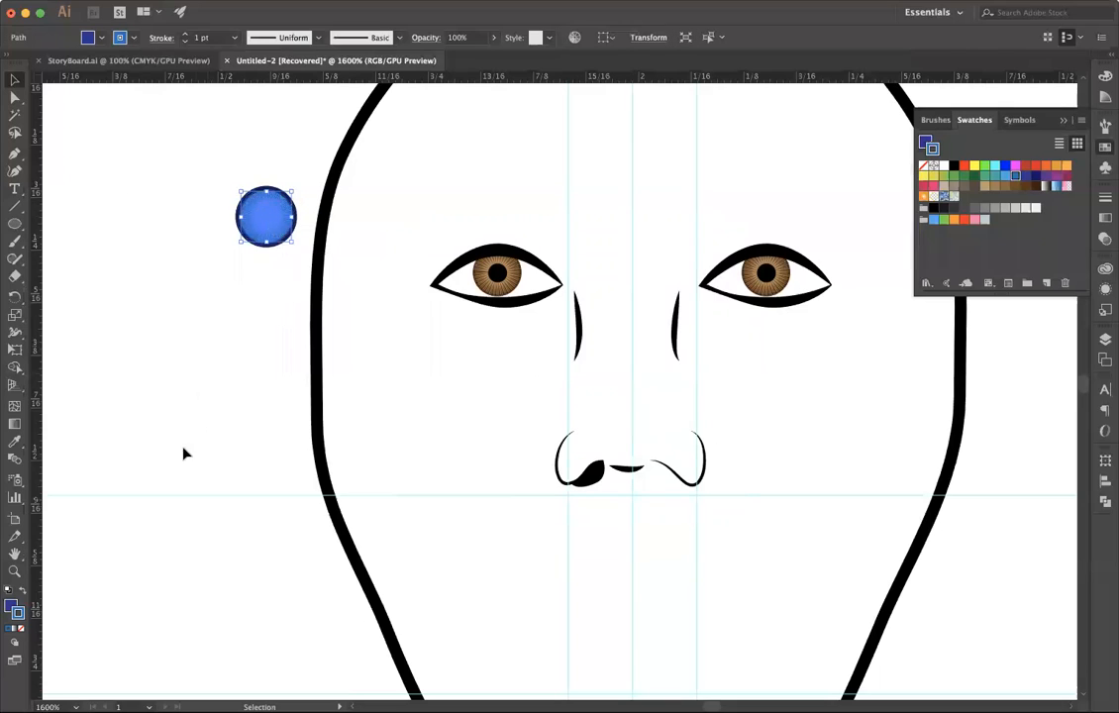
click(18, 630)
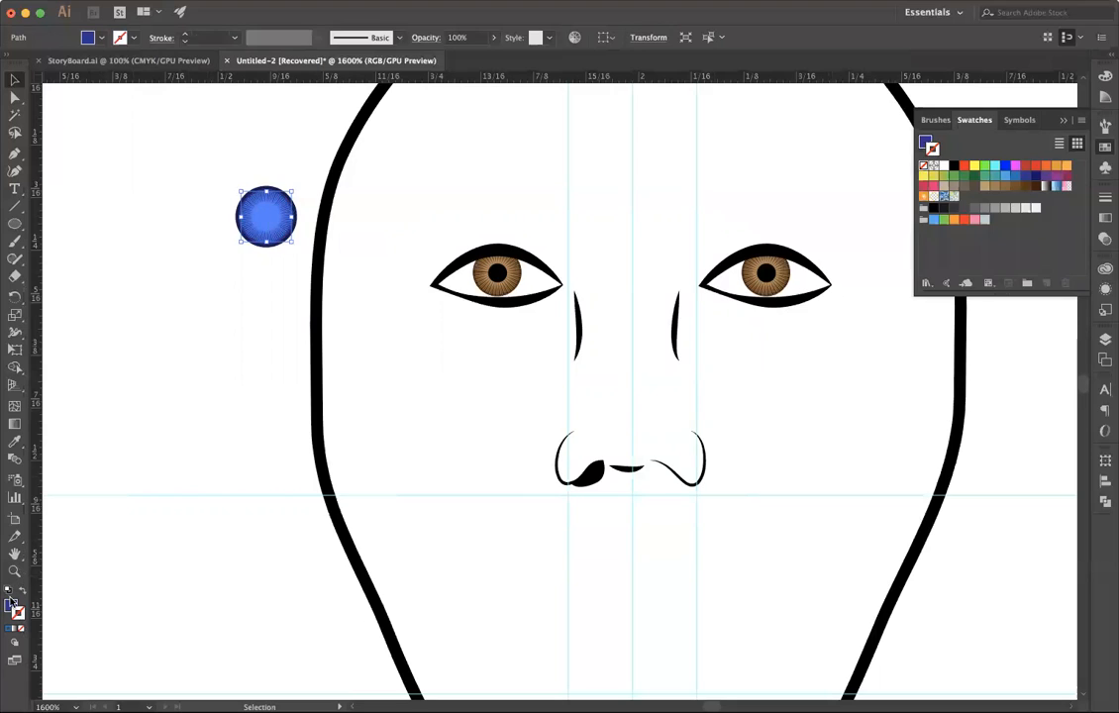
Step: Fill the starburst with a light blue swatch, keeping it without a stroke
click(1105, 76)
click(1104, 147)
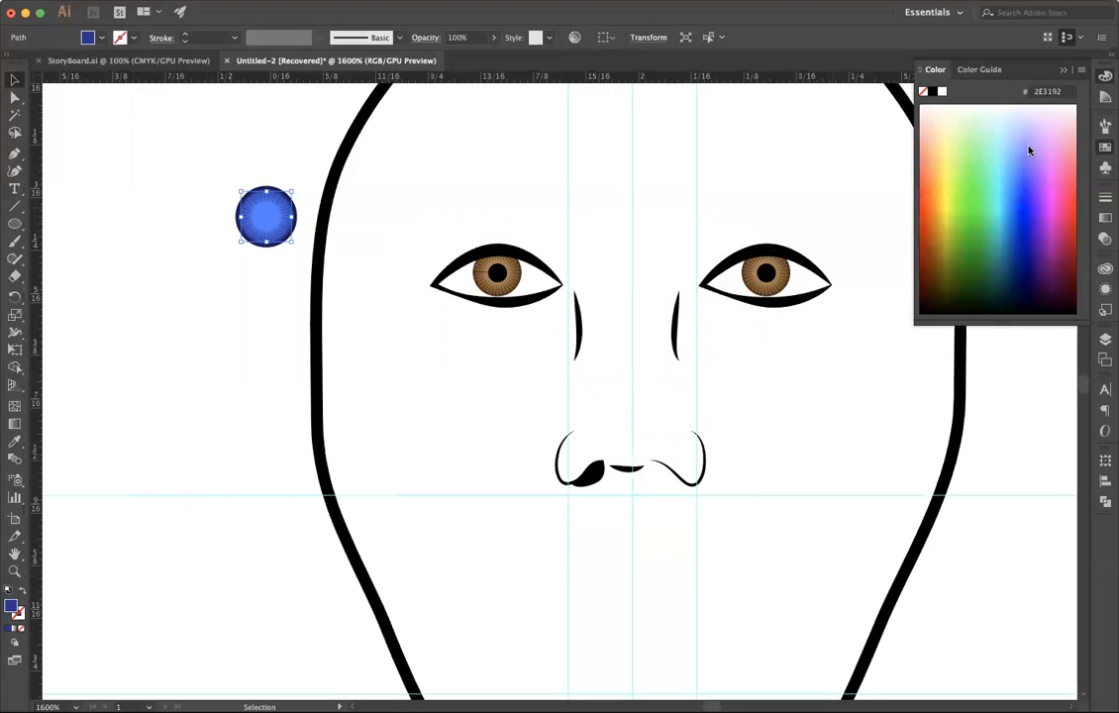
click(1014, 176)
click(228, 314)
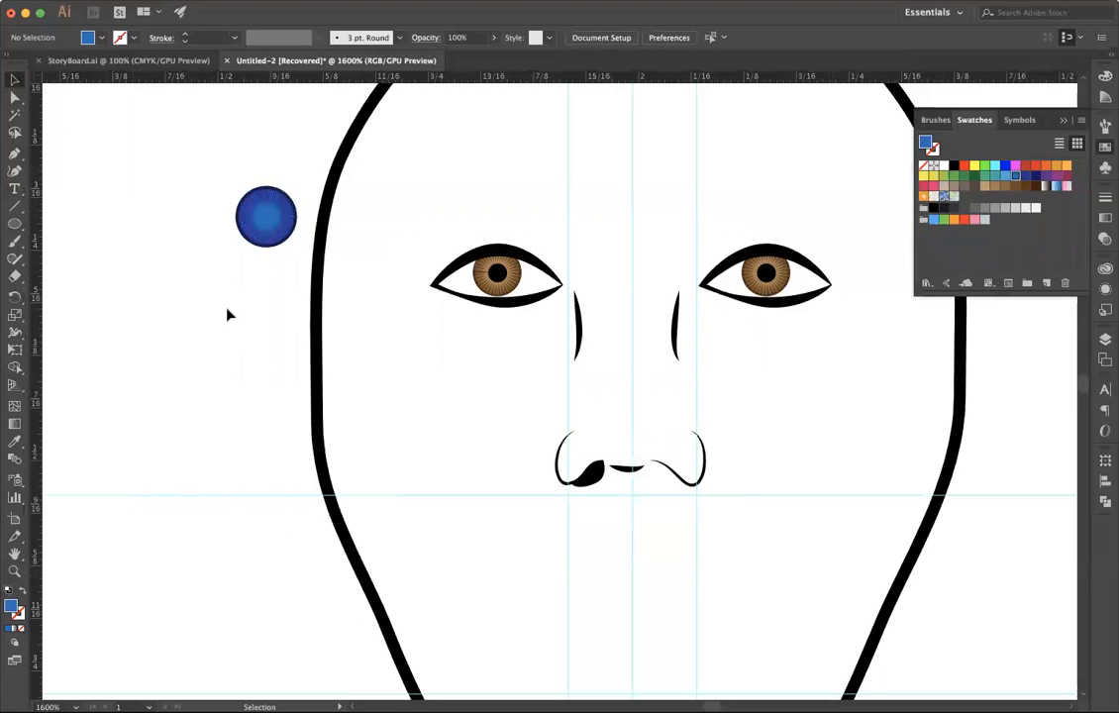
click(256, 214)
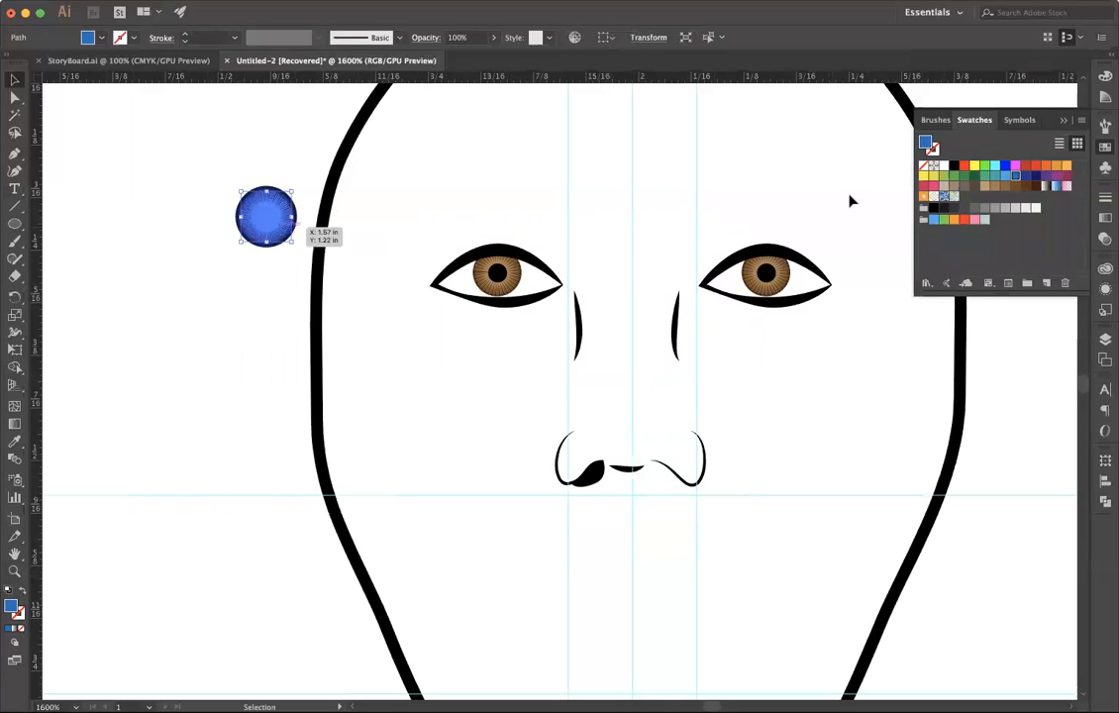
click(211, 309)
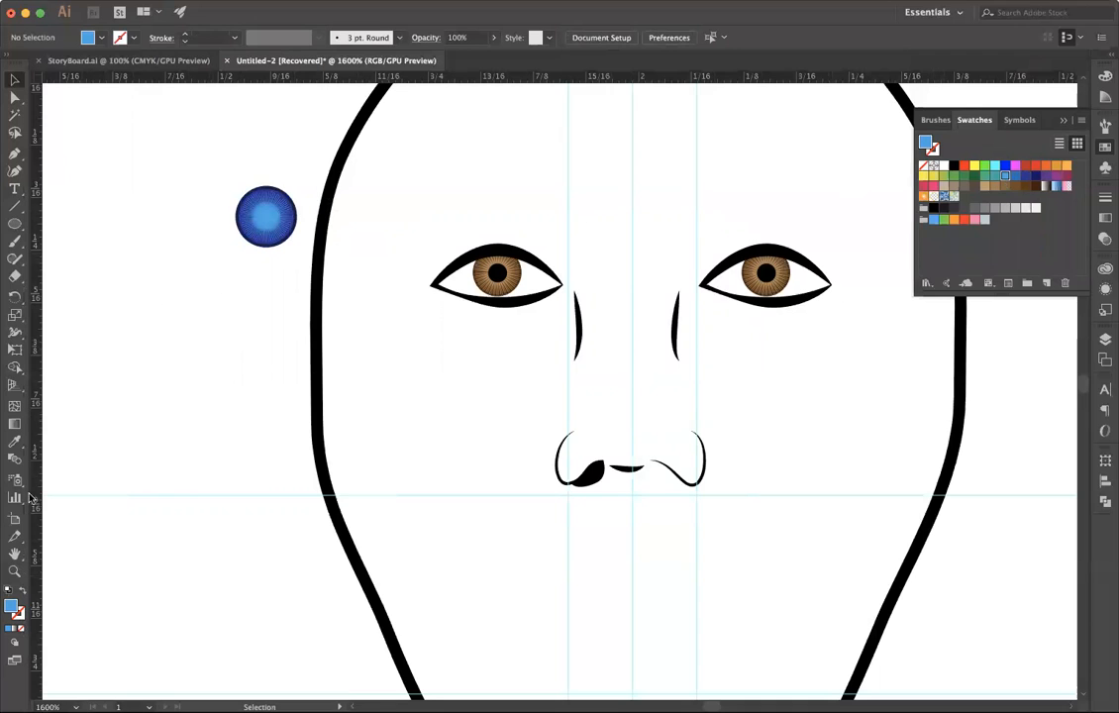
Step: Scale the starburst uniformly to 110% so that its rays reach the dark rim of the blue circle
click(12, 572)
click(287, 221)
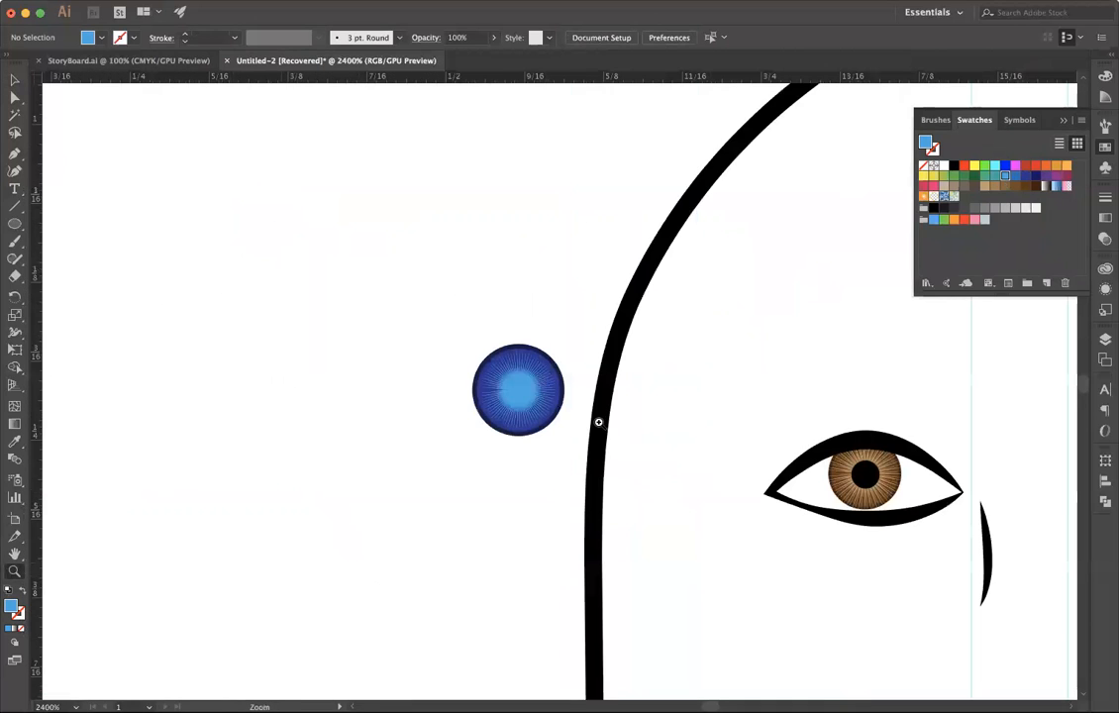
click(531, 403)
click(527, 388)
click(529, 387)
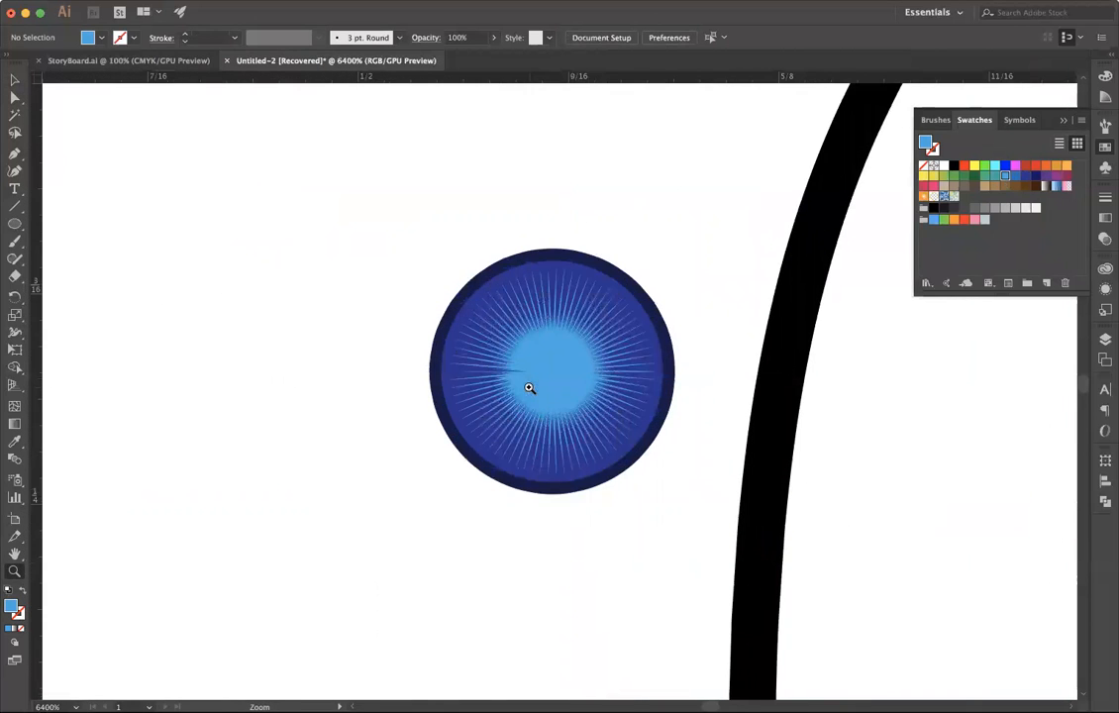
click(14, 79)
click(554, 362)
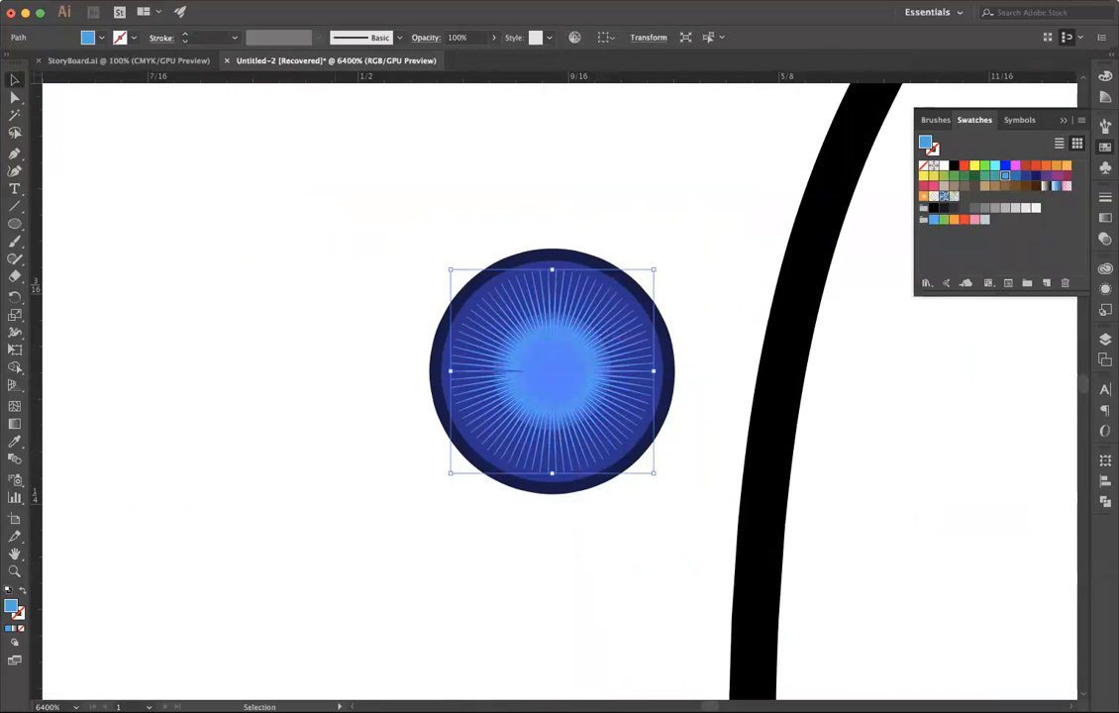
click(173, 1)
mouse_move(183, 4)
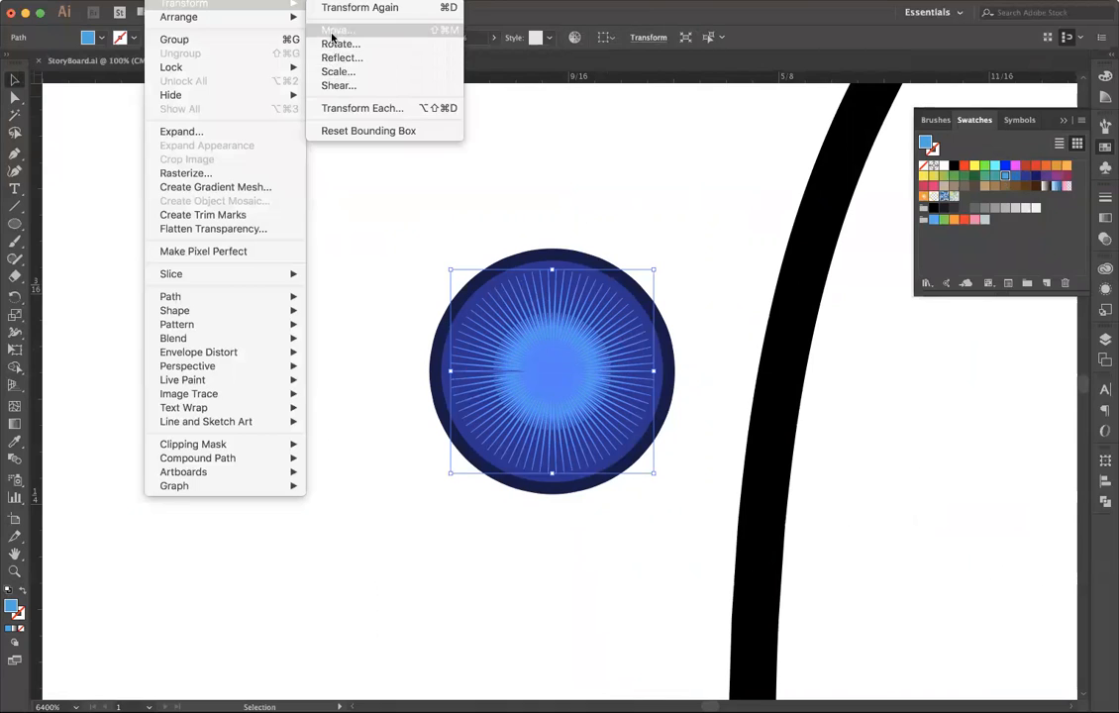
click(416, 73)
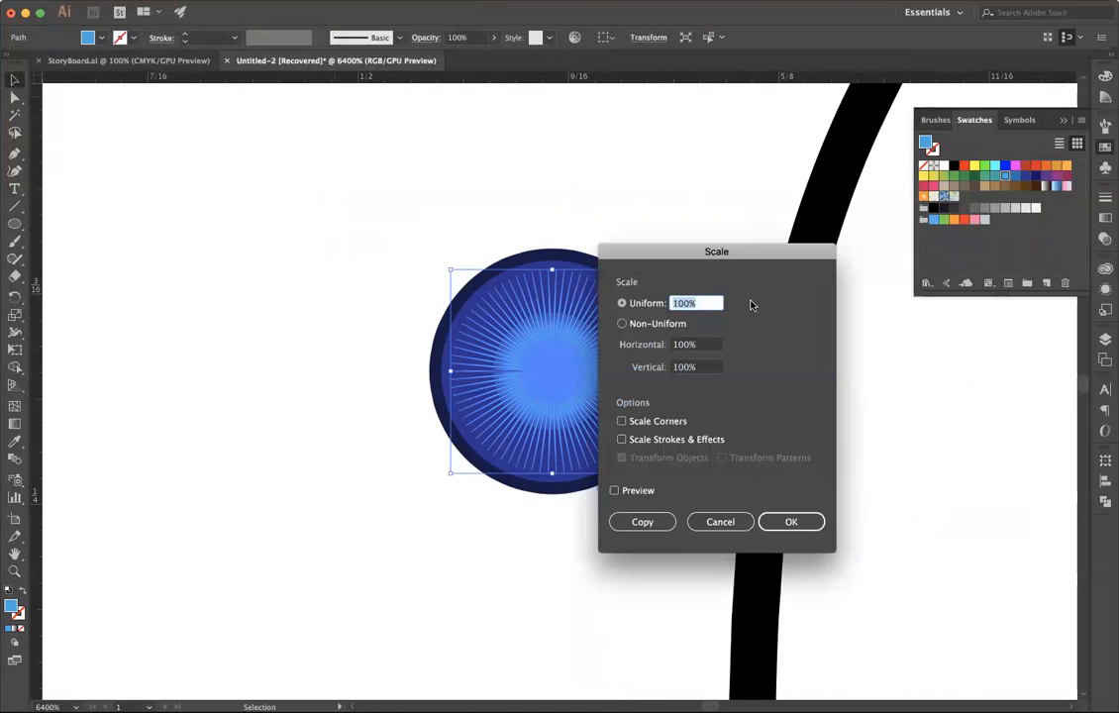
text(110)
click(614, 490)
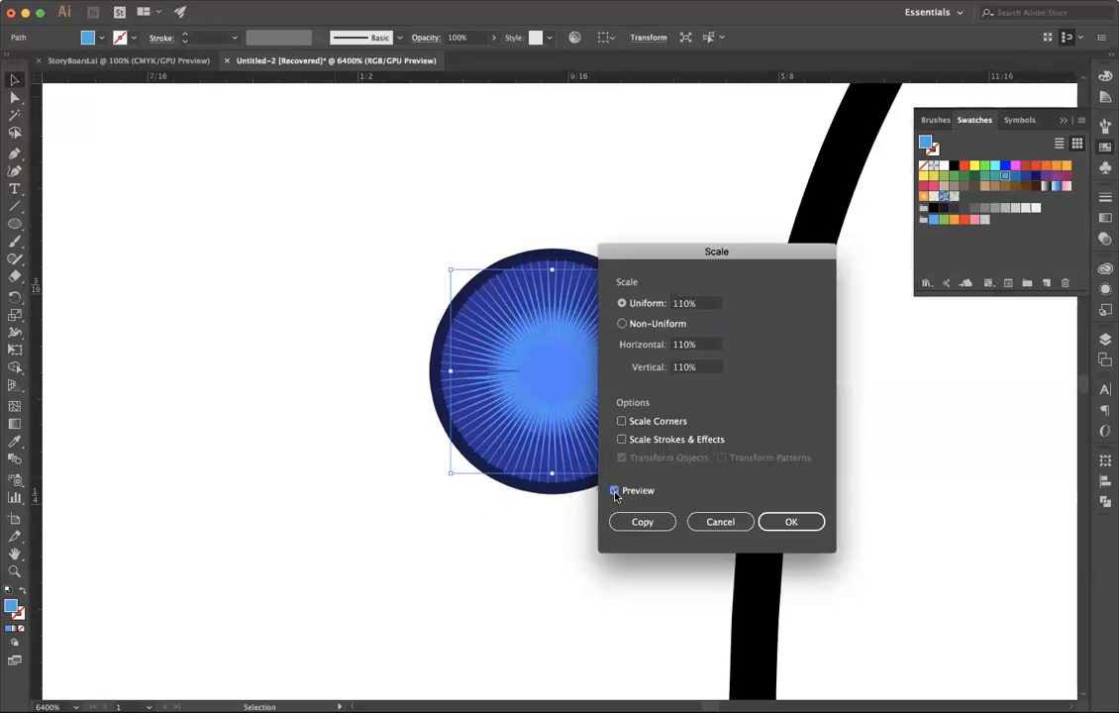
click(788, 523)
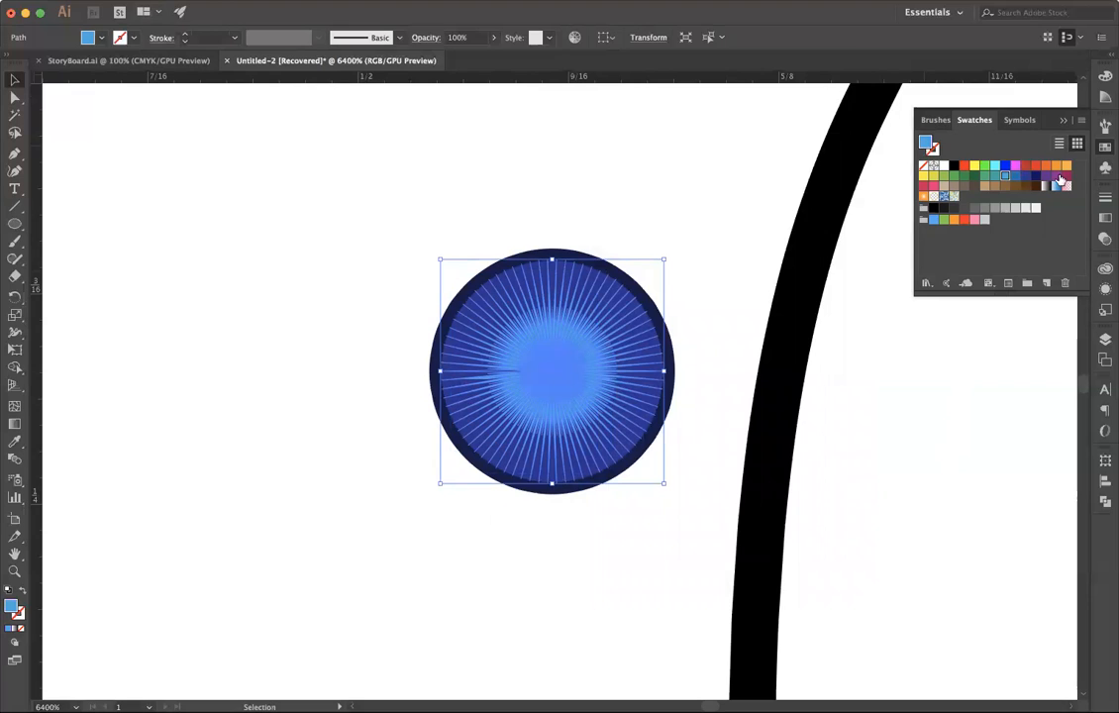
Step: Fill the enlarged starburst with the medium blue swatch and paste a copy of it in place
click(1014, 175)
click(616, 195)
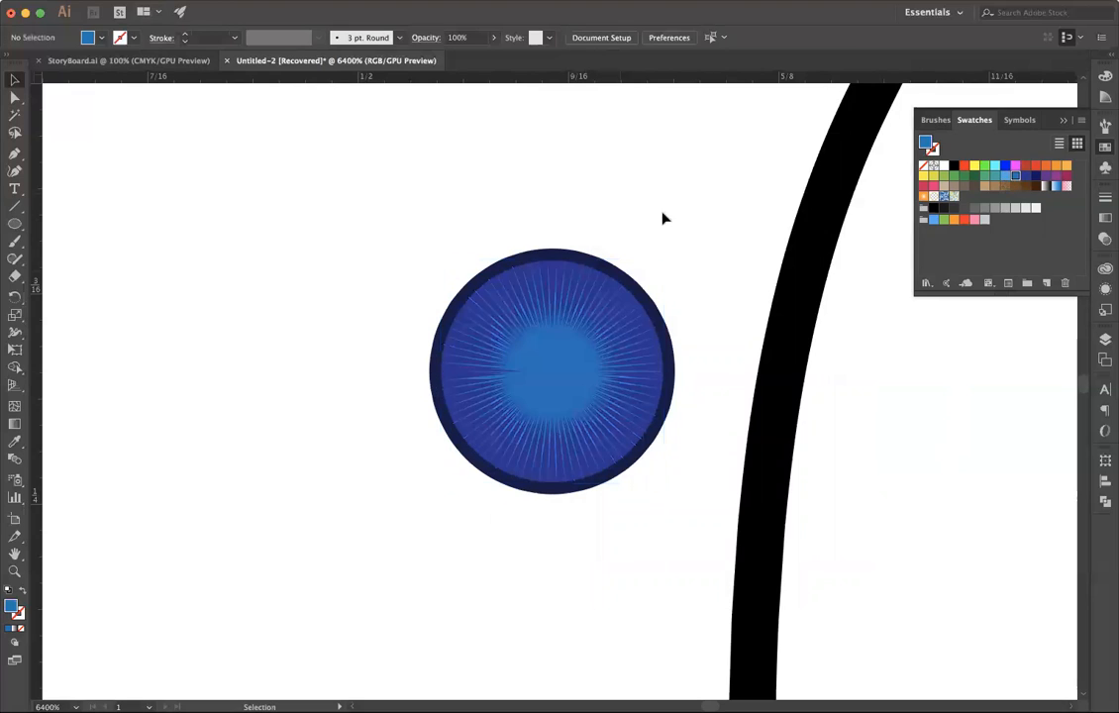
click(555, 395)
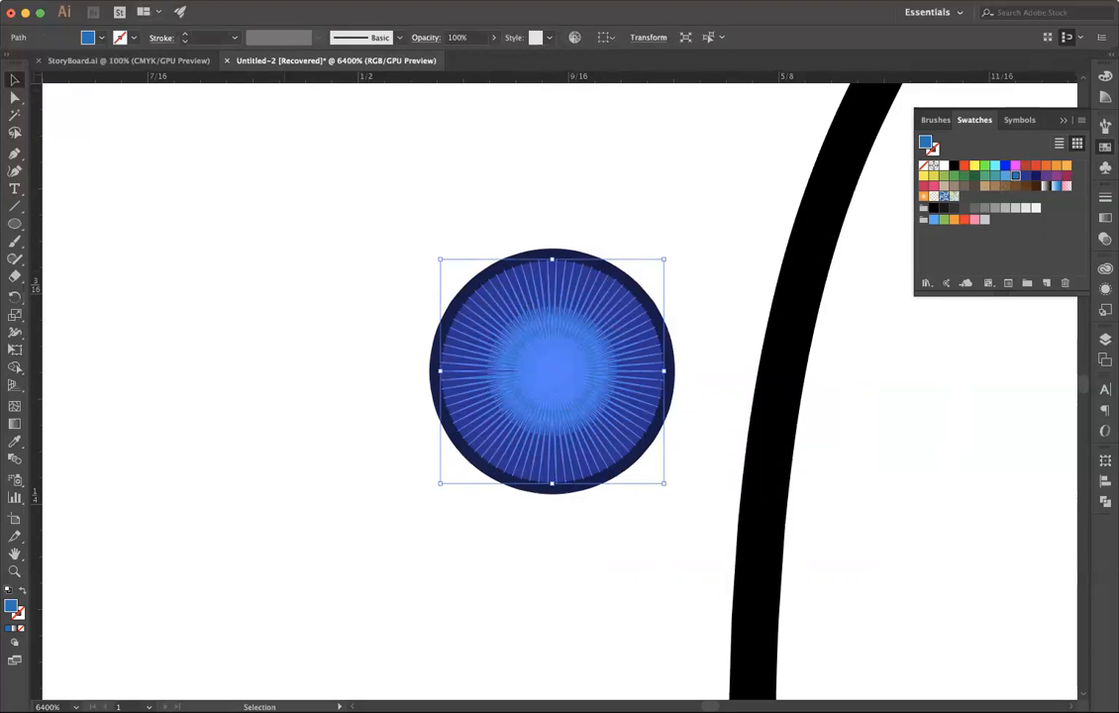
click(134, 0)
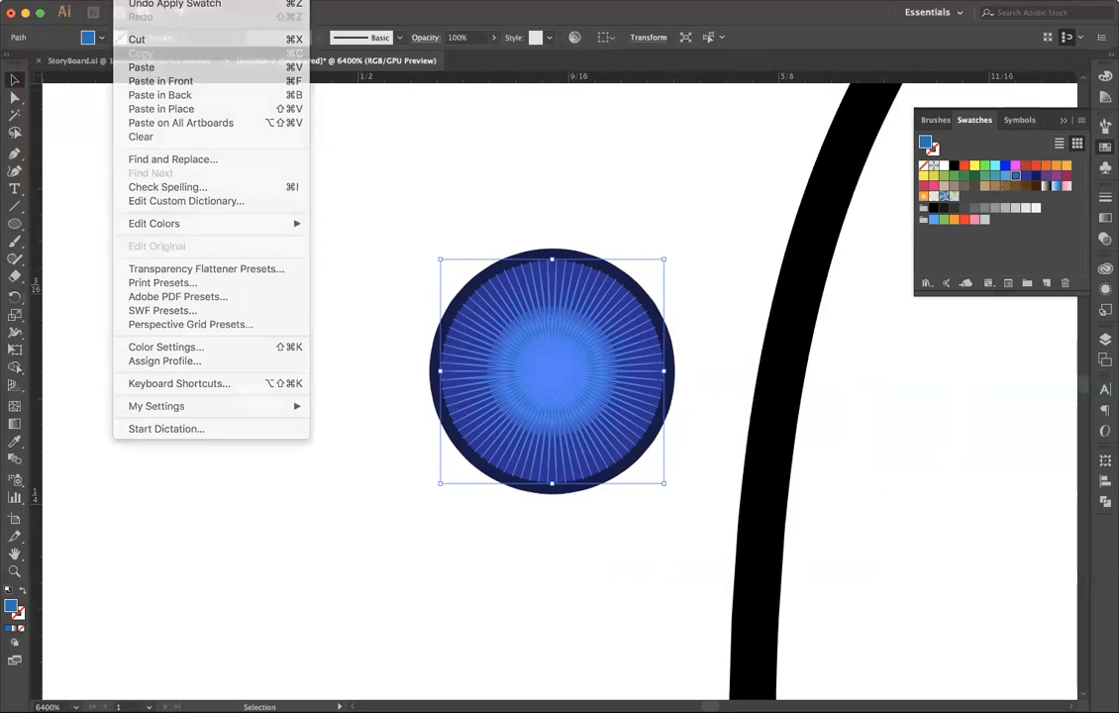
click(154, 109)
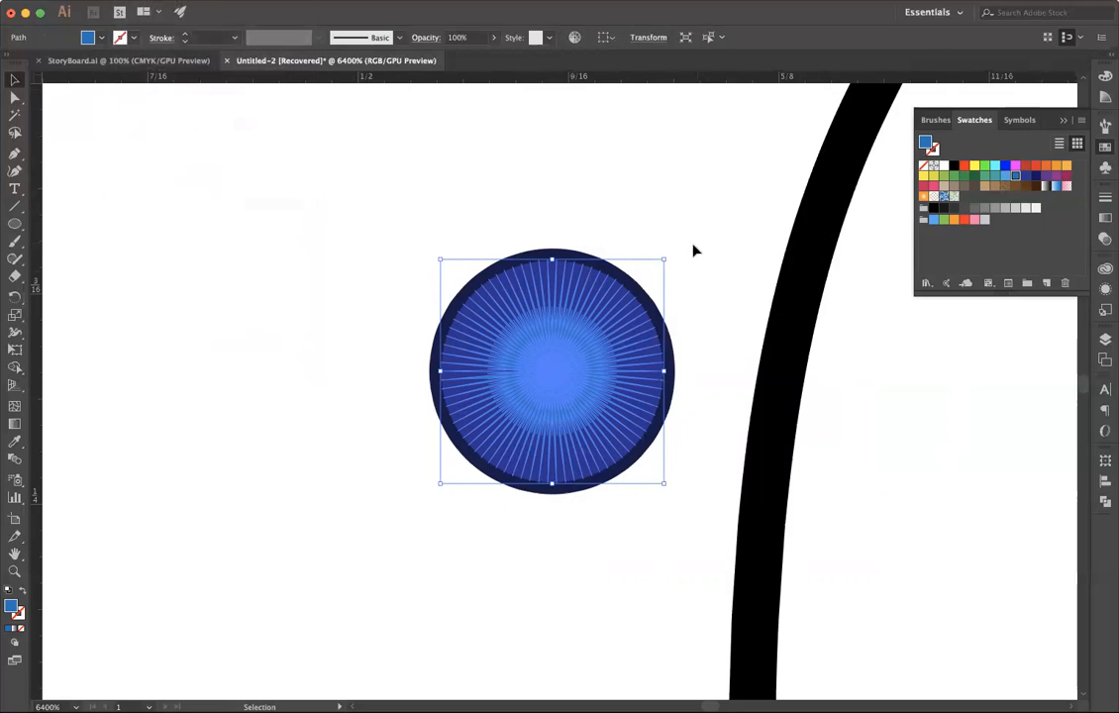
Step: Rotate the pasted starburst copy about 8° clockwise and fill it with the light blue swatch
drag(670, 251, 670, 254)
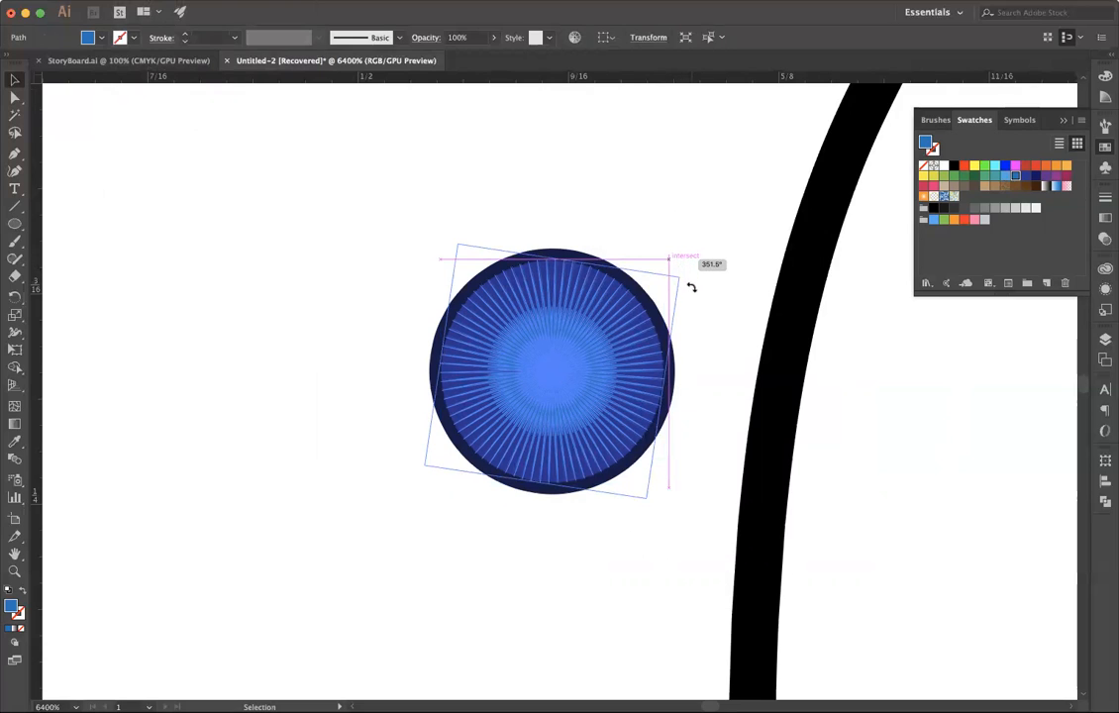
drag(692, 292, 698, 283)
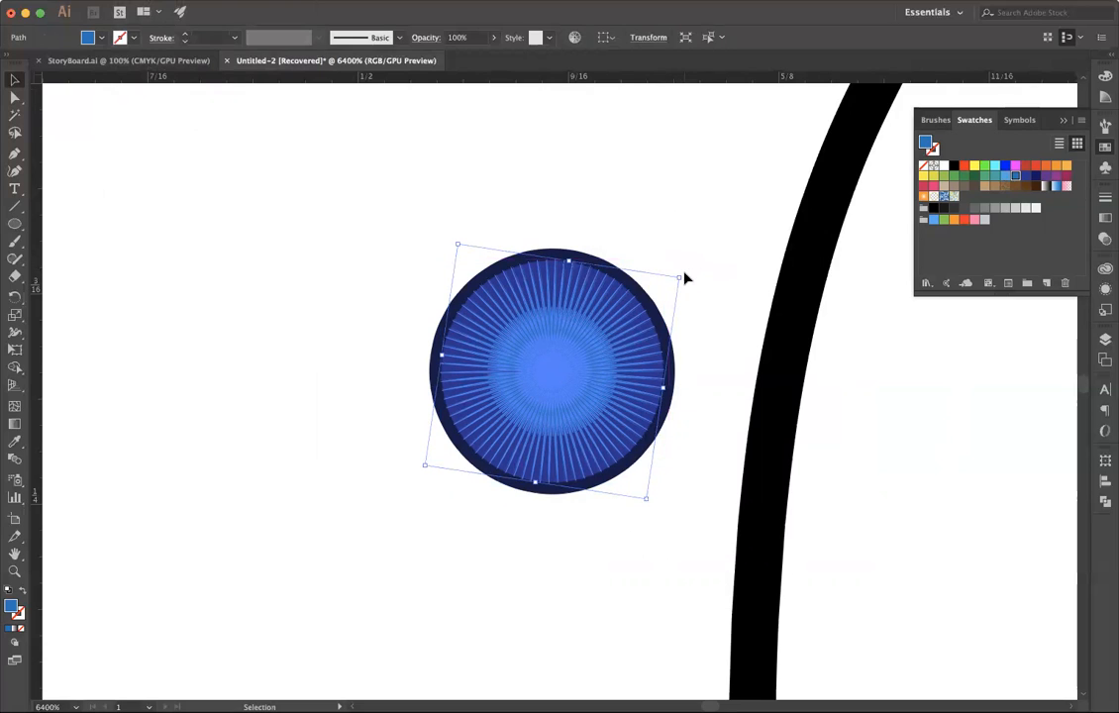
click(690, 276)
click(589, 310)
mouse_move(691, 274)
mouse_down()
mouse_move(682, 268)
mouse_move(699, 300)
mouse_move(697, 291)
mouse_up()
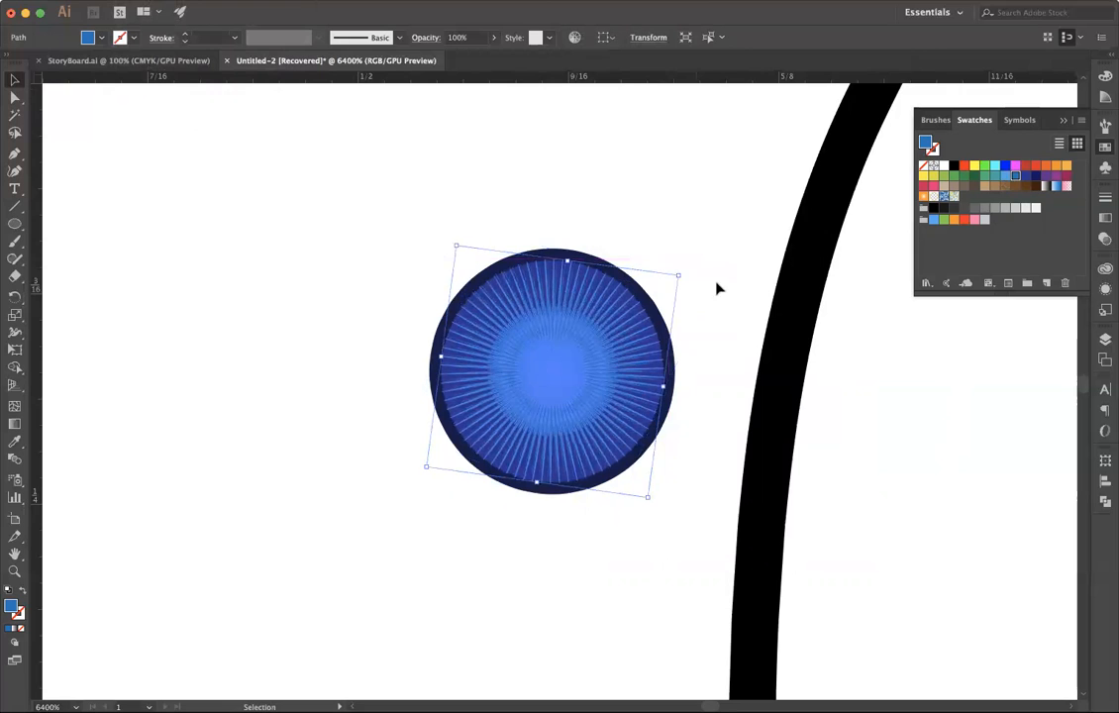
click(679, 204)
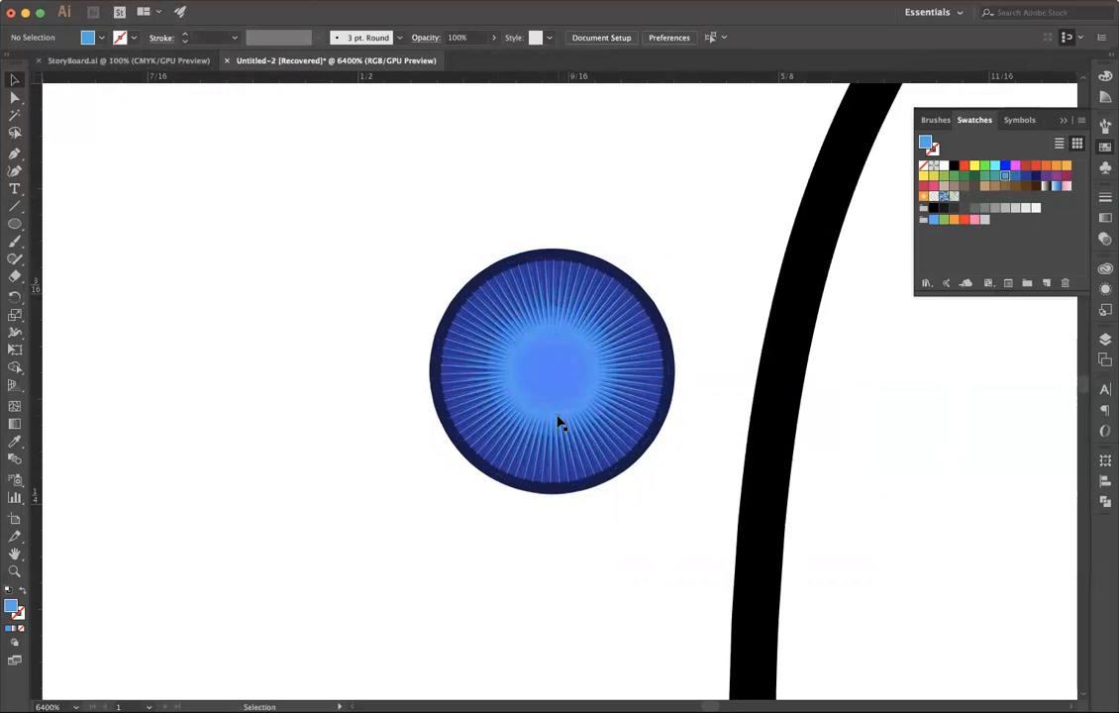
Step: Paste another medium blue starburst copy in place and rotate it about 28° clockwise
click(141, 0)
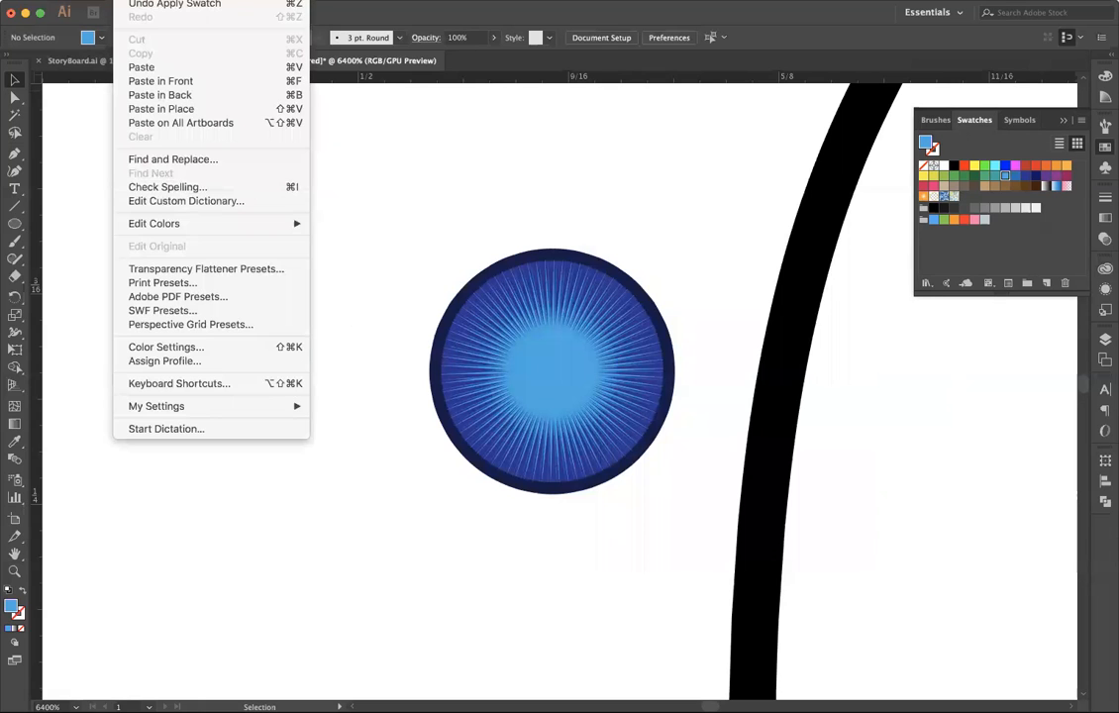
click(183, 108)
drag(670, 249, 672, 256)
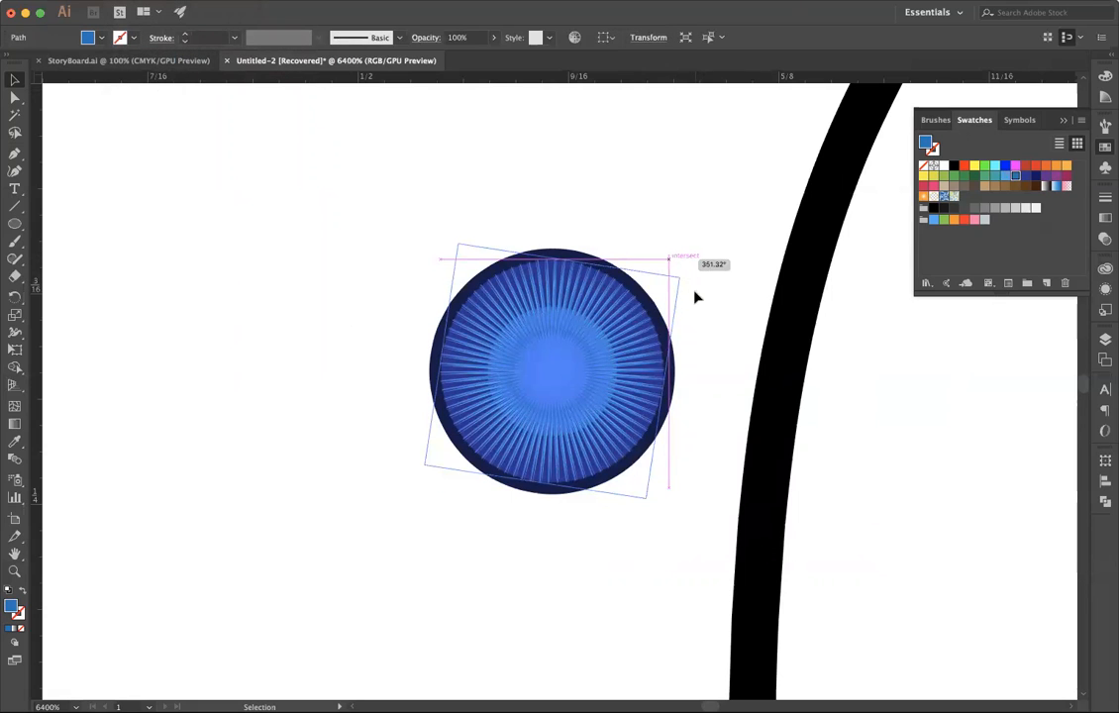
drag(699, 282, 712, 320)
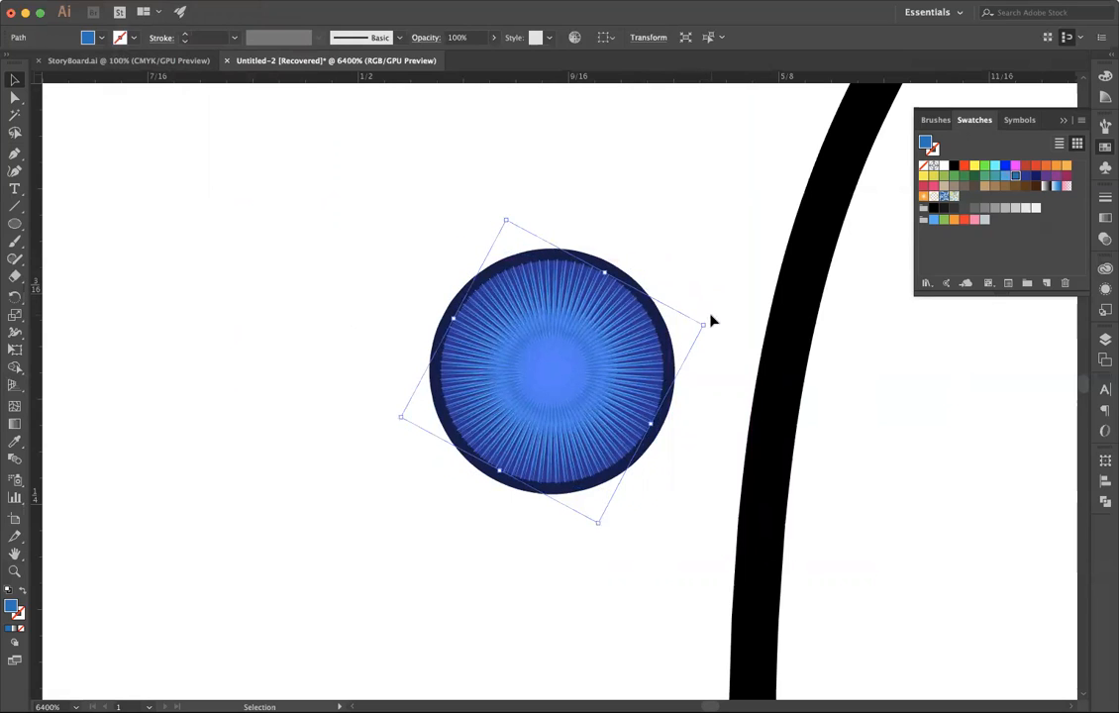
Step: Set the fill of the topmost starburst copy to dark blue 043854
double_click(9, 608)
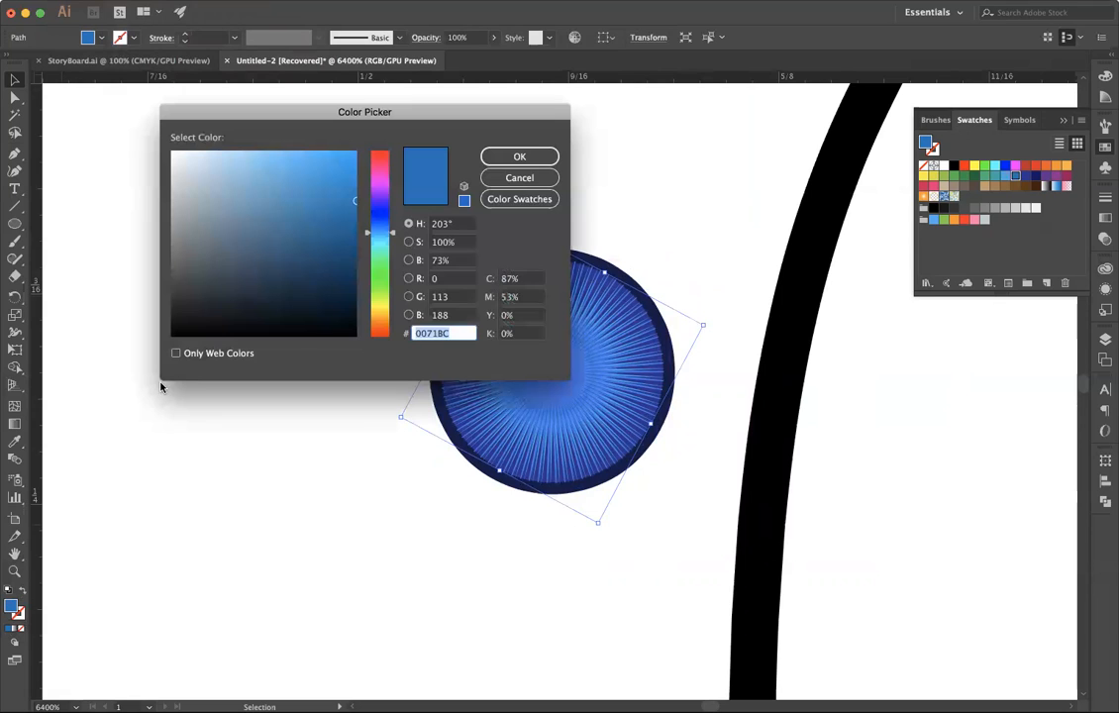
click(346, 275)
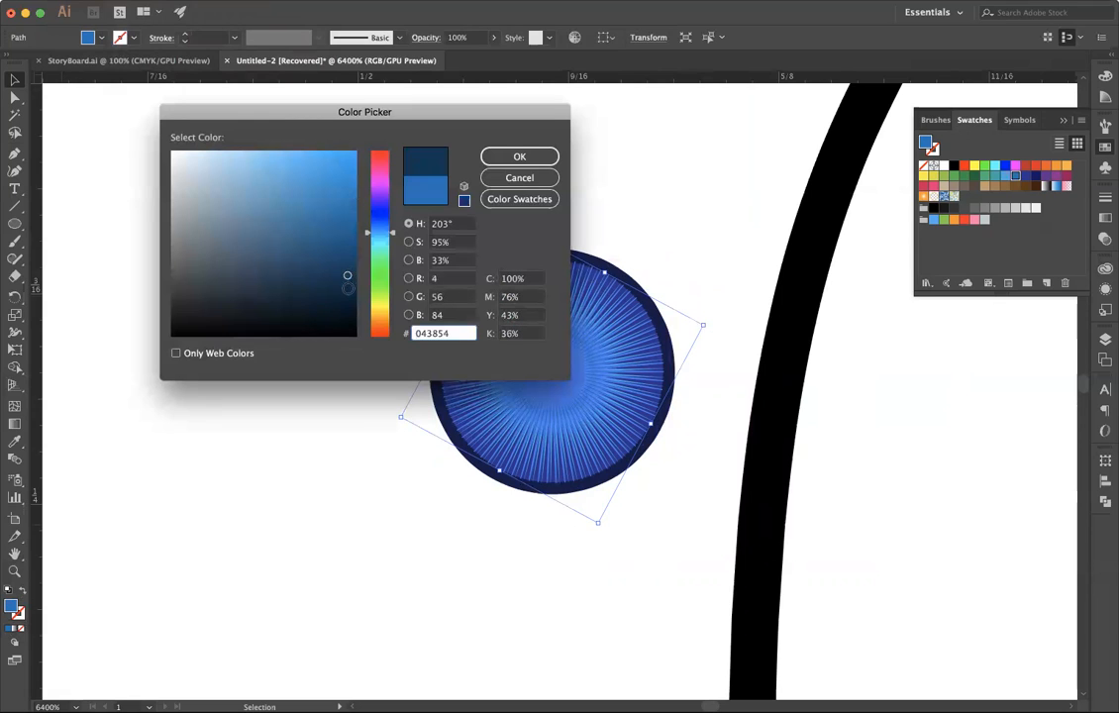
click(519, 157)
click(357, 196)
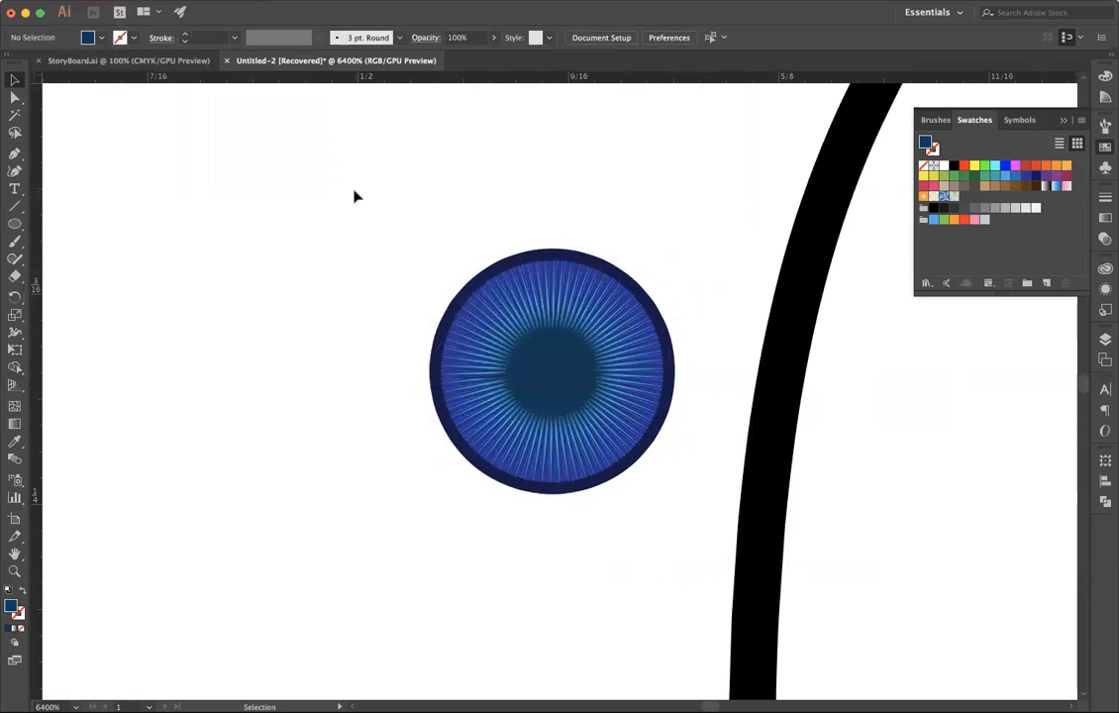
Step: Draw a circle about 0.0139 in wide on the empty canvas beside the iris and fill it with black
click(15, 224)
drag(127, 225, 169, 265)
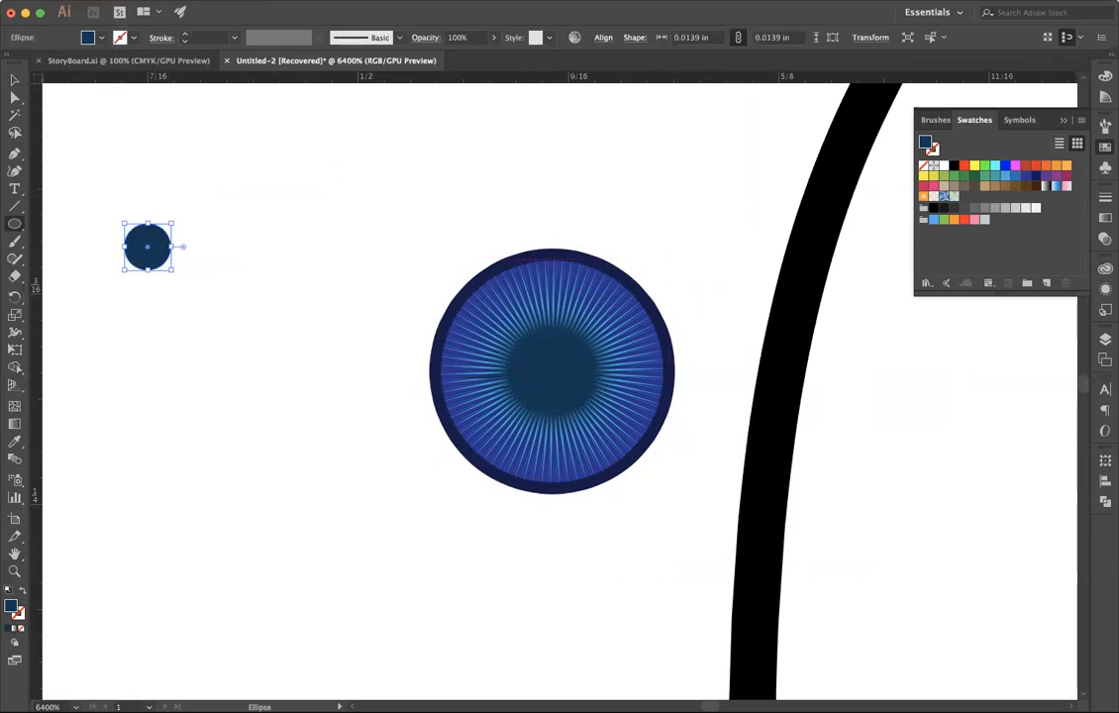
click(94, 37)
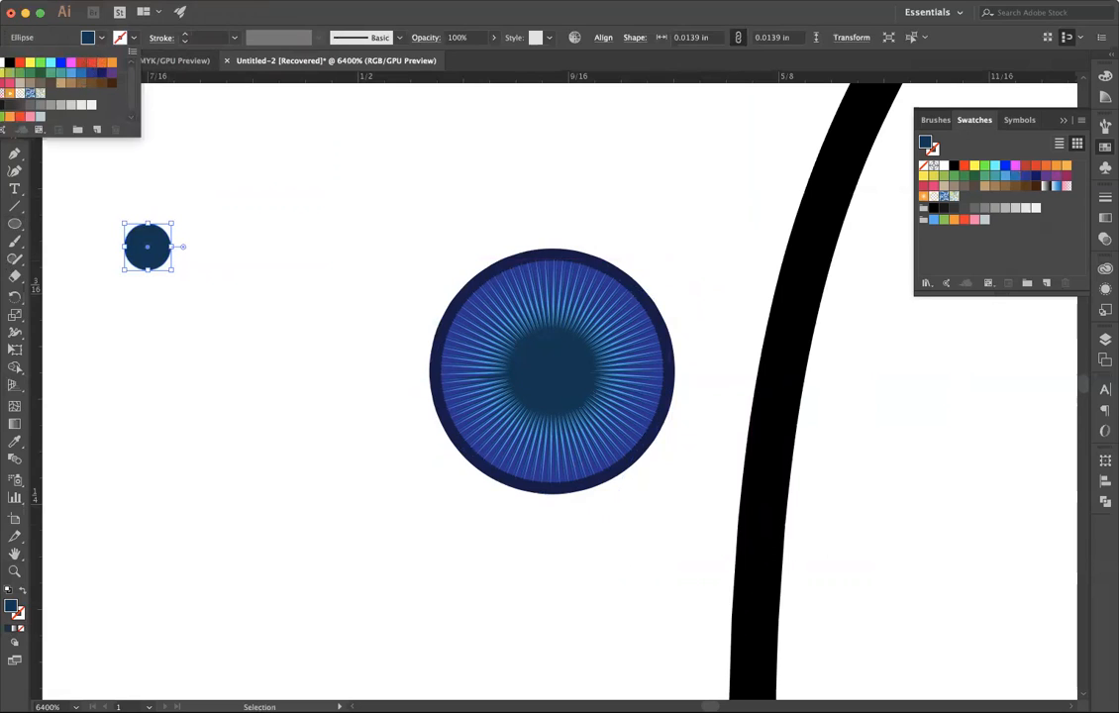
click(9, 61)
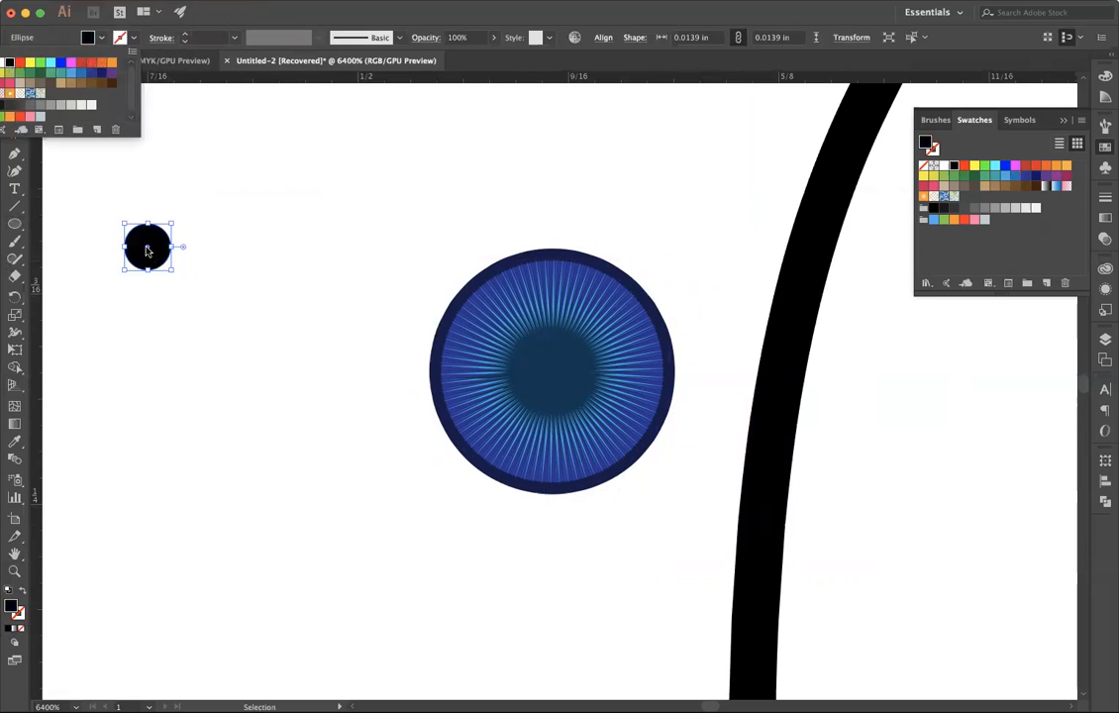
Step: Move the small black circle onto the dark centre of the iris as its pupil
click(147, 254)
click(142, 317)
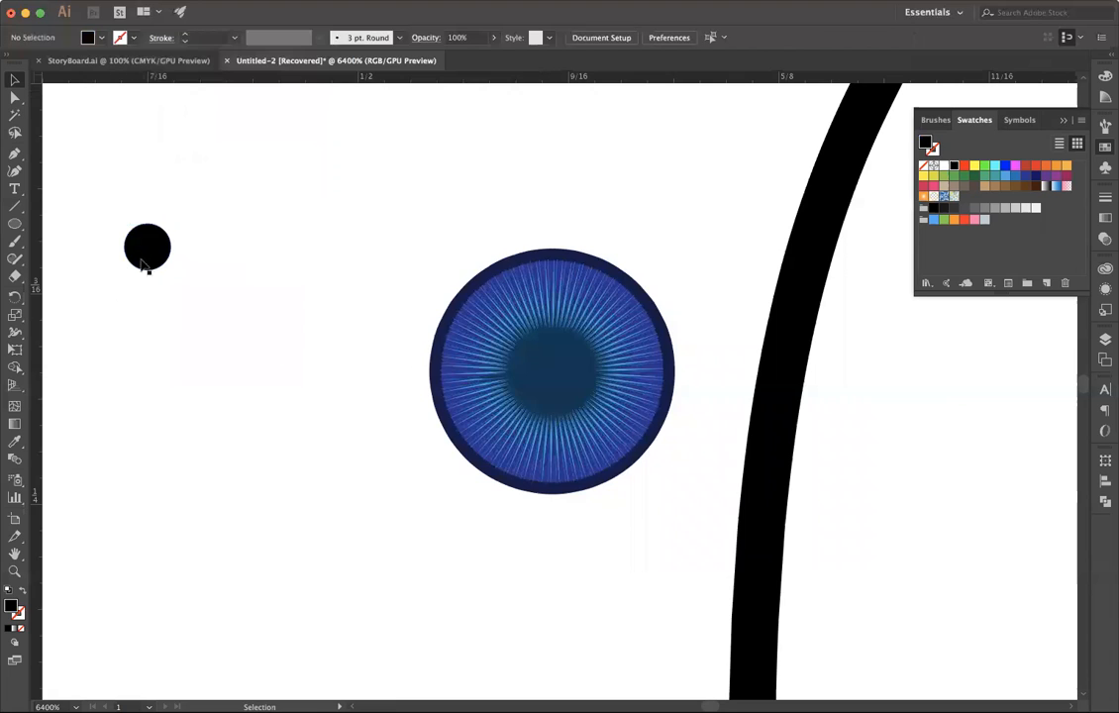
drag(501, 364, 551, 368)
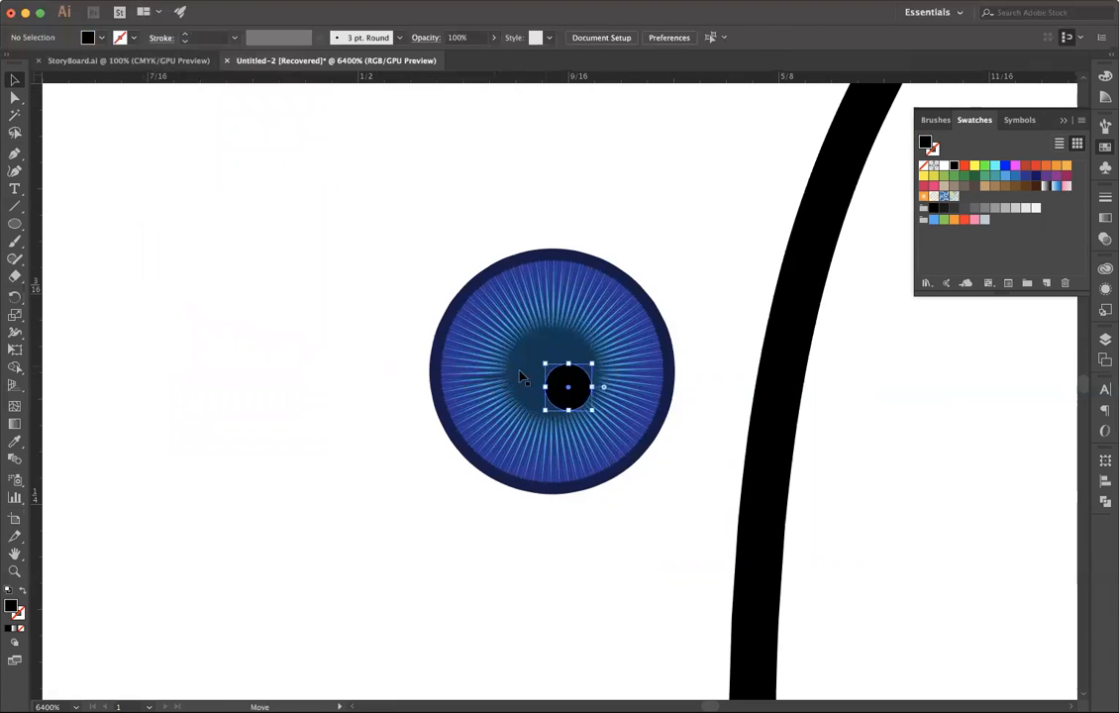
Step: Enlarge the black pupil circle to about 0.0278 in wide so it covers the dark centre of the iris
key(super+shift+bracketleft)
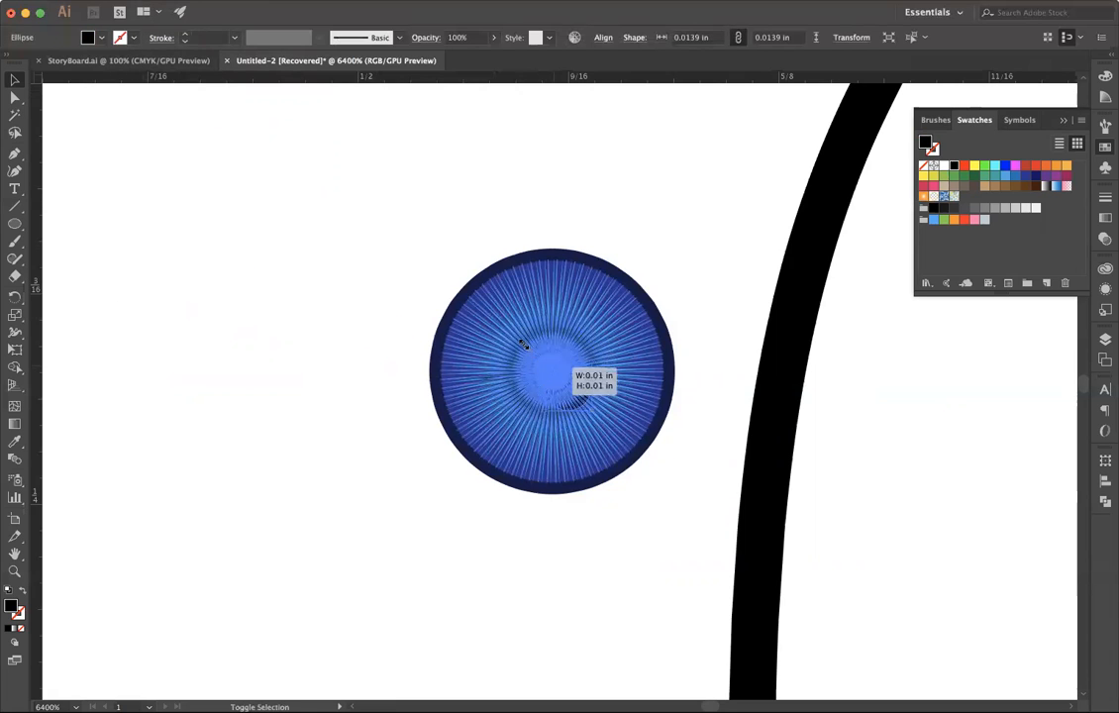
drag(545, 363, 498, 317)
scroll(302, 425, right, 1)
click(513, 384)
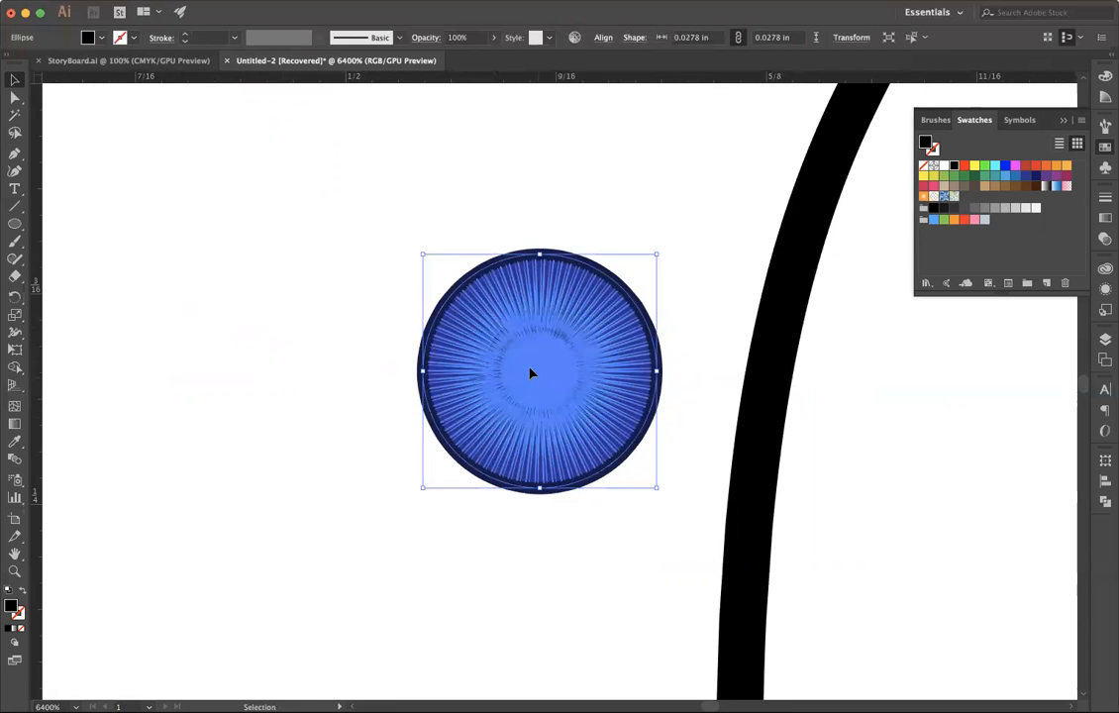
Step: Align all parts of the iris, including the pupil, to their shared horizontal and vertical centres
click(355, 323)
drag(384, 250, 692, 531)
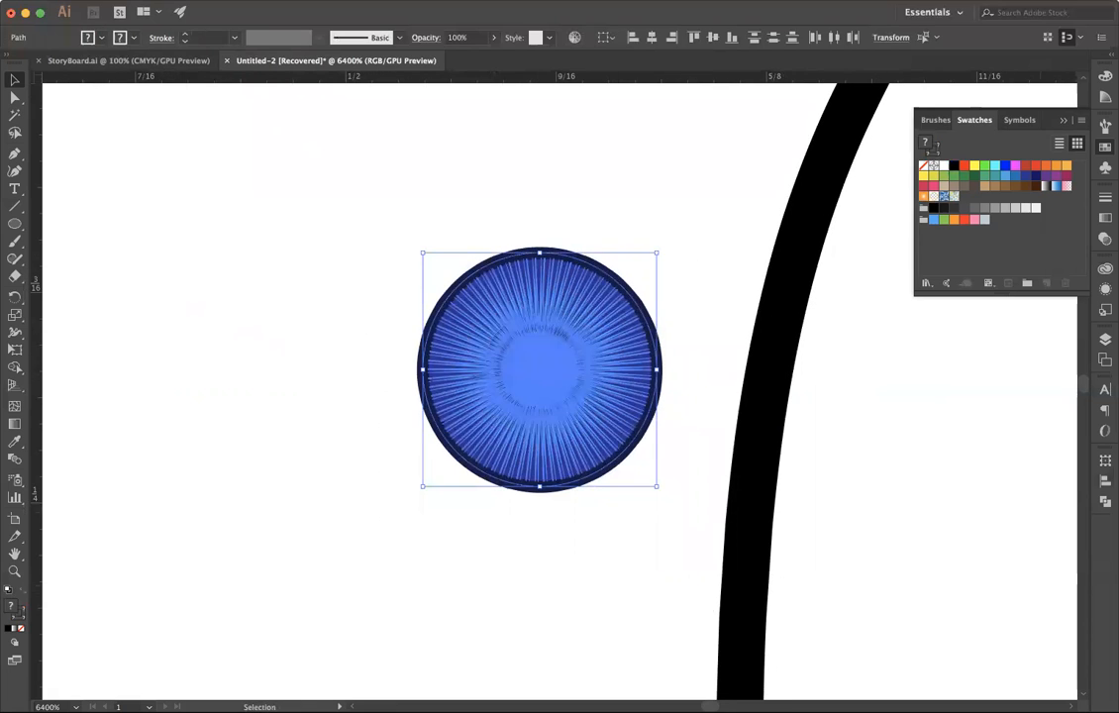
click(1105, 481)
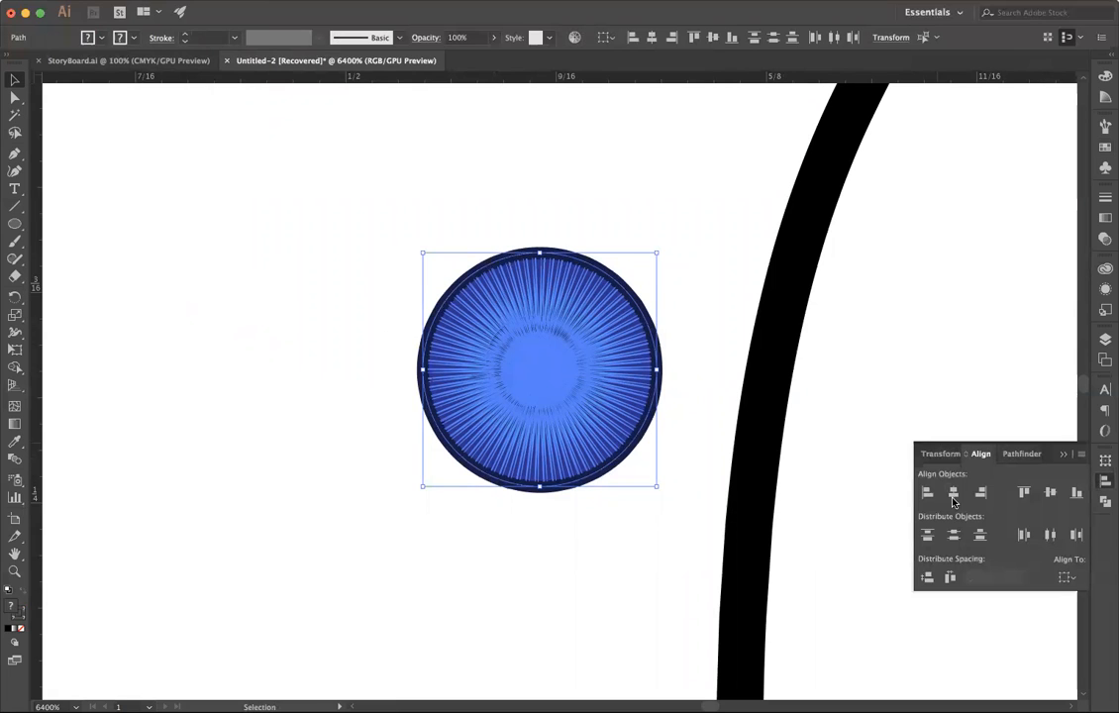
click(1050, 498)
click(554, 564)
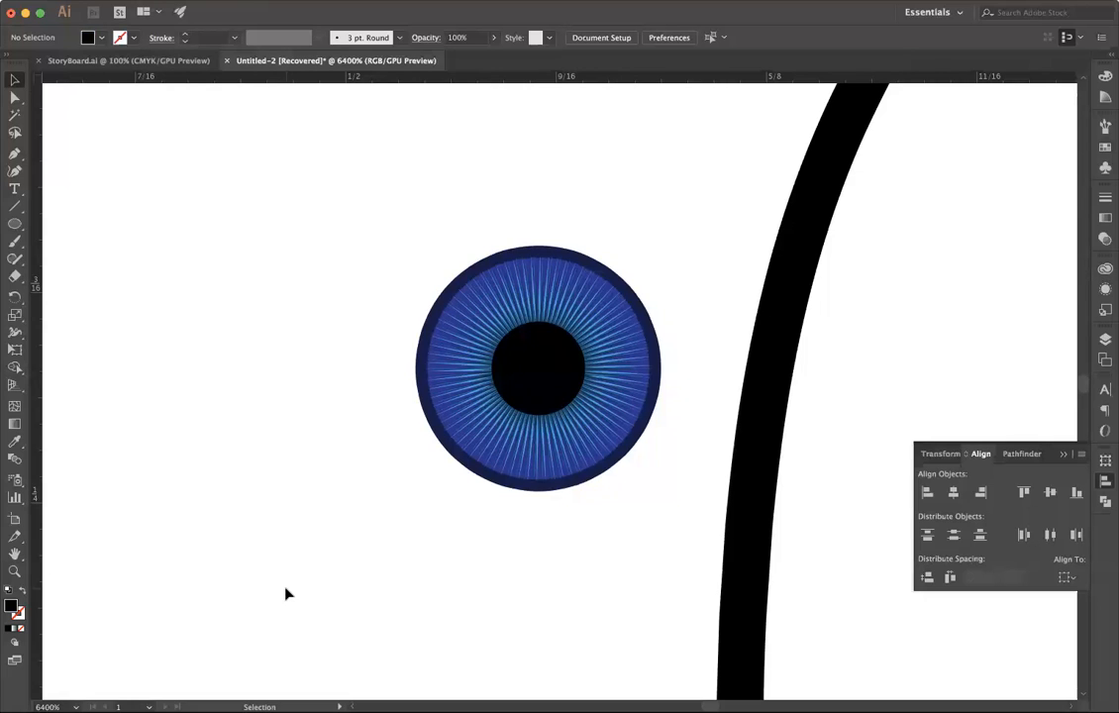
Step: Set the stroke weight of the iris's outer blue circle to 0.15 pt
click(427, 252)
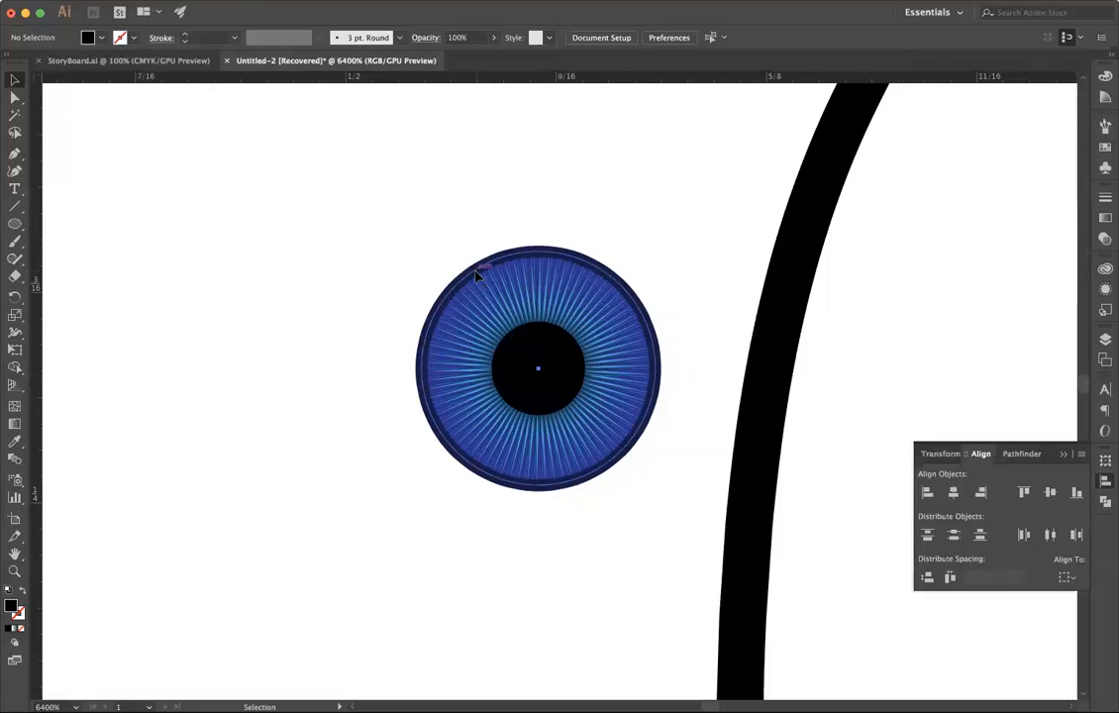
click(201, 37)
key(BackSpace)
text(1)
click(330, 253)
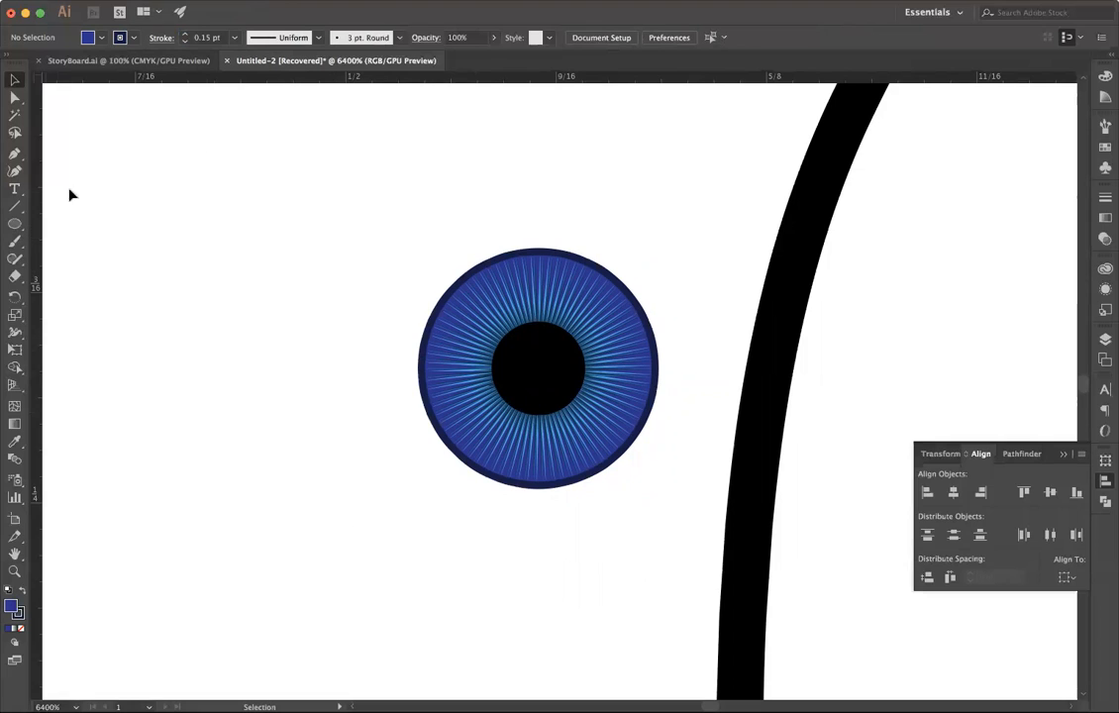
Step: Check the stroke weight of the two short lines on either side of the nose bridge
click(326, 1)
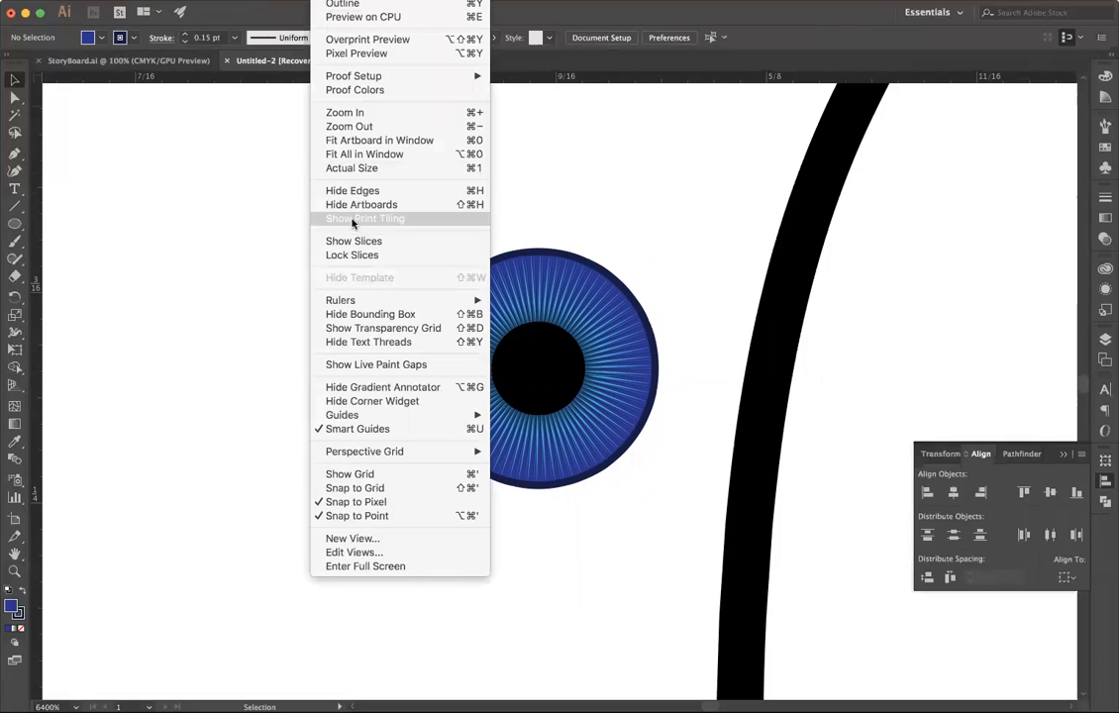
click(366, 139)
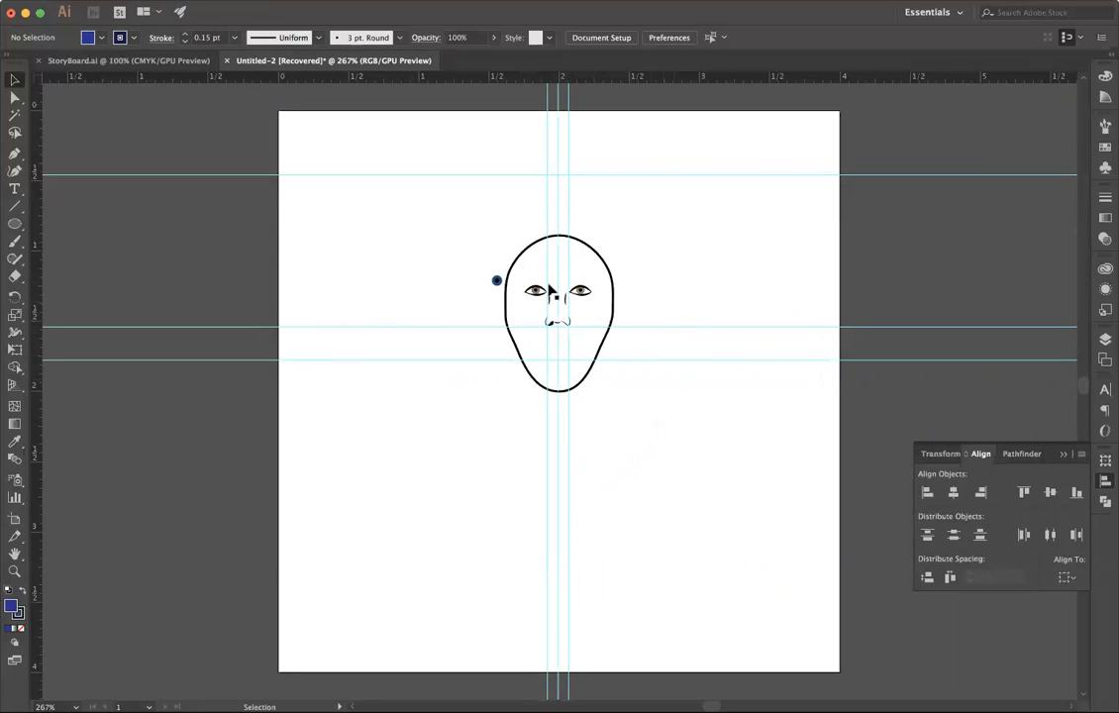
click(559, 301)
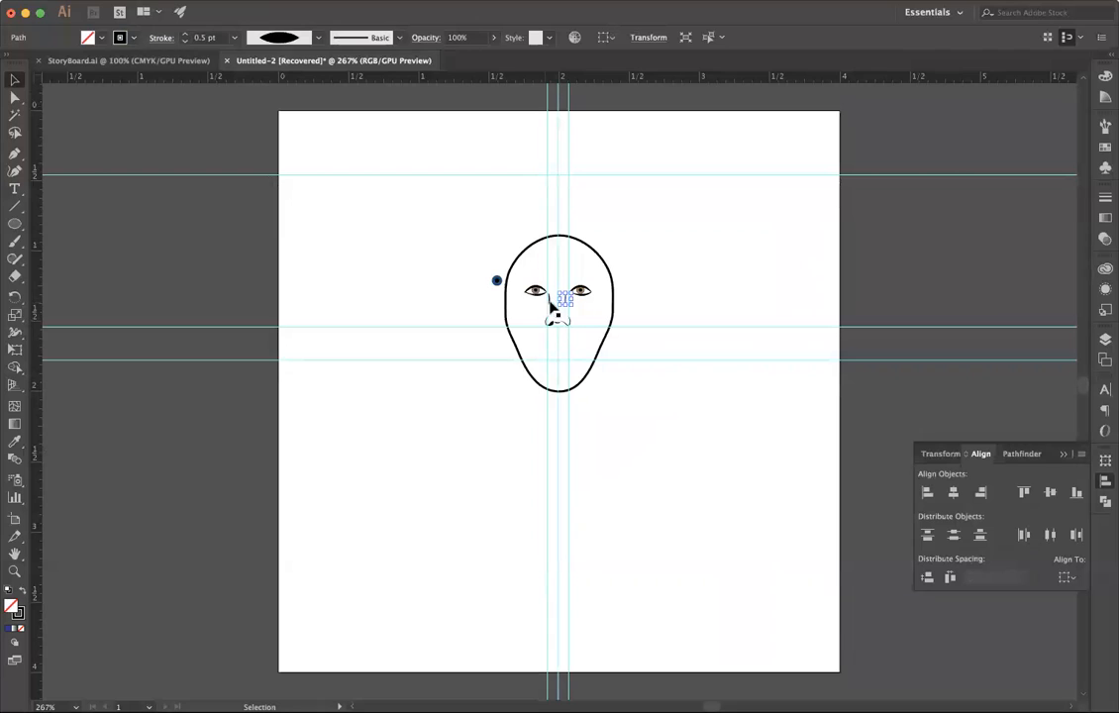
shift+click(549, 303)
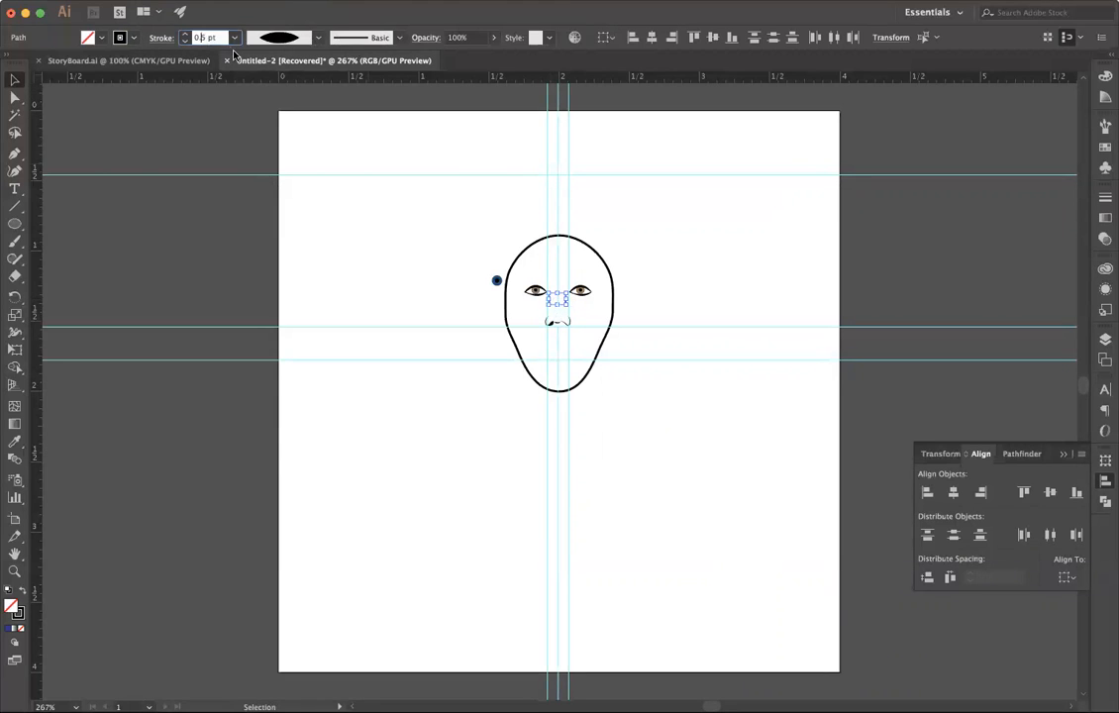
click(662, 424)
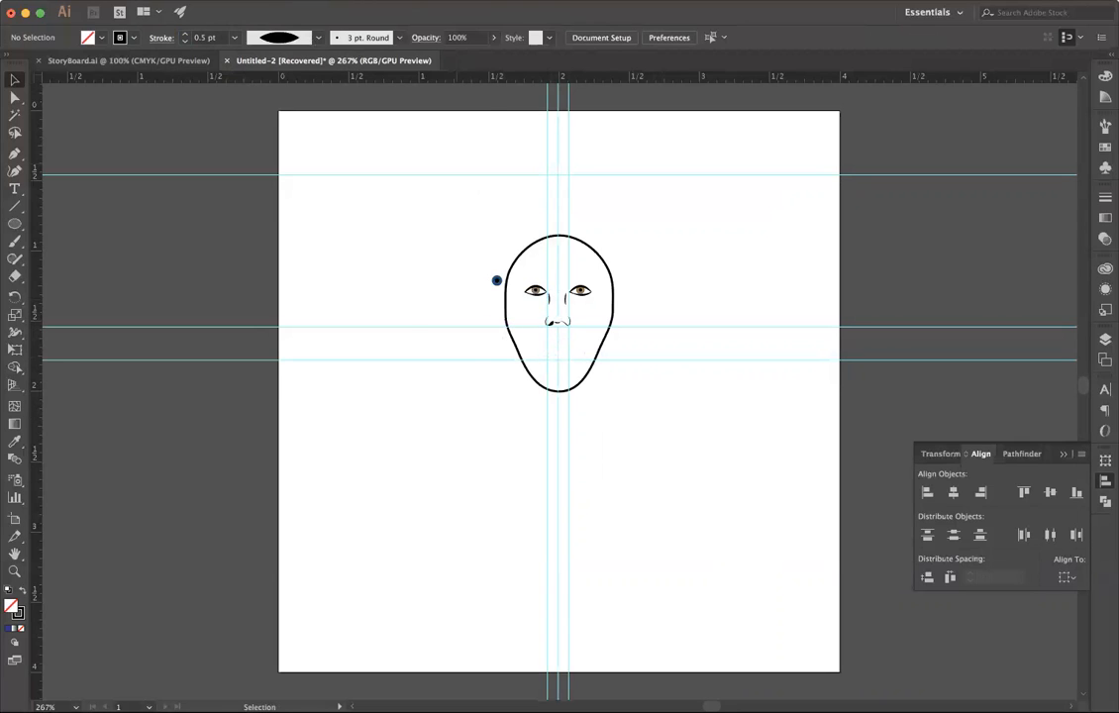
Step: Clear all guides from the document and move the finished blue iris off the artboard onto the empty pasteboard
click(331, 2)
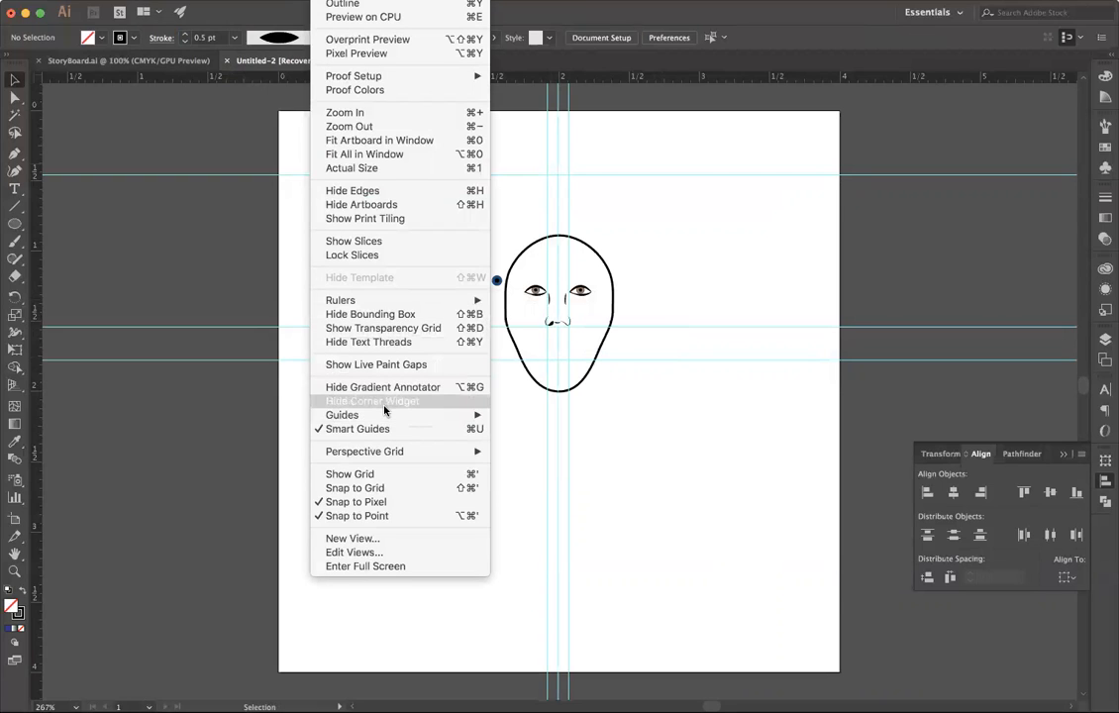
mouse_move(388, 415)
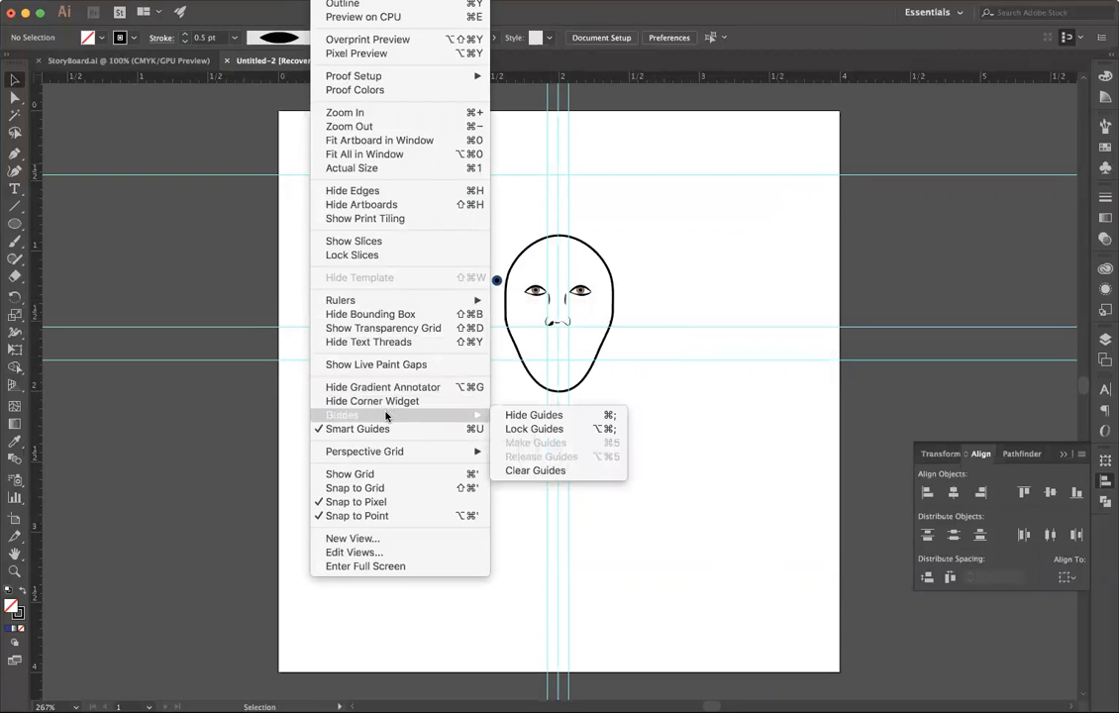
click(535, 471)
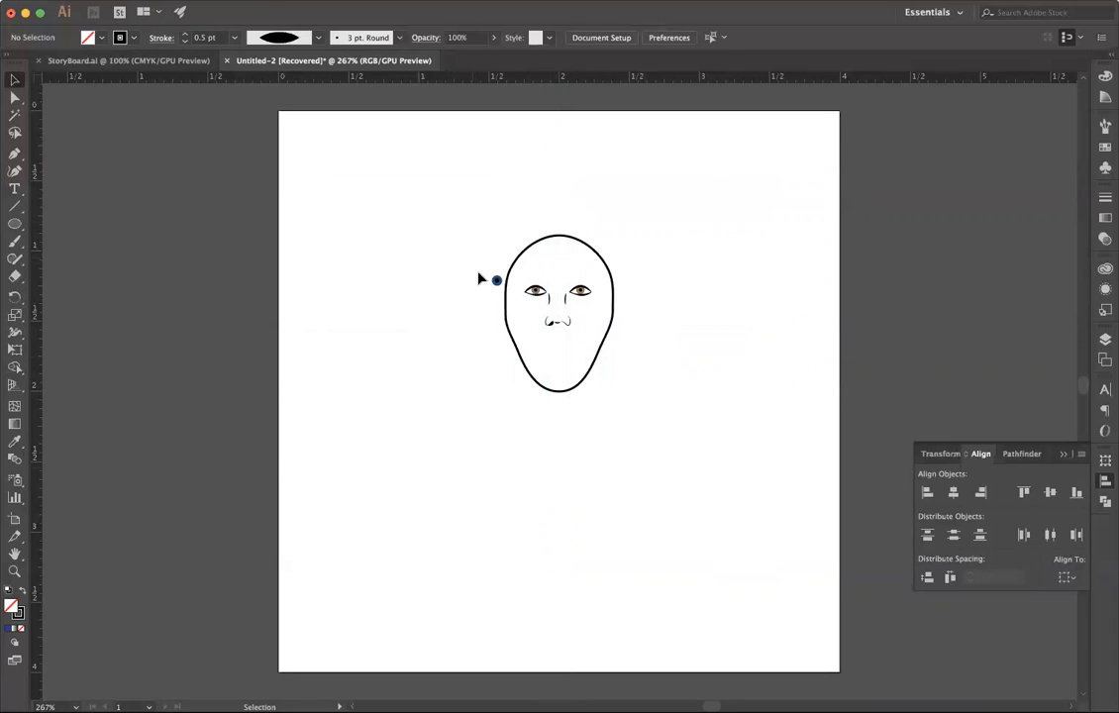
drag(497, 280, 207, 222)
click(367, 386)
Step: Reshape the black fill of the left nostril with Direct Selection into a thin sliver along the nostril line
click(15, 571)
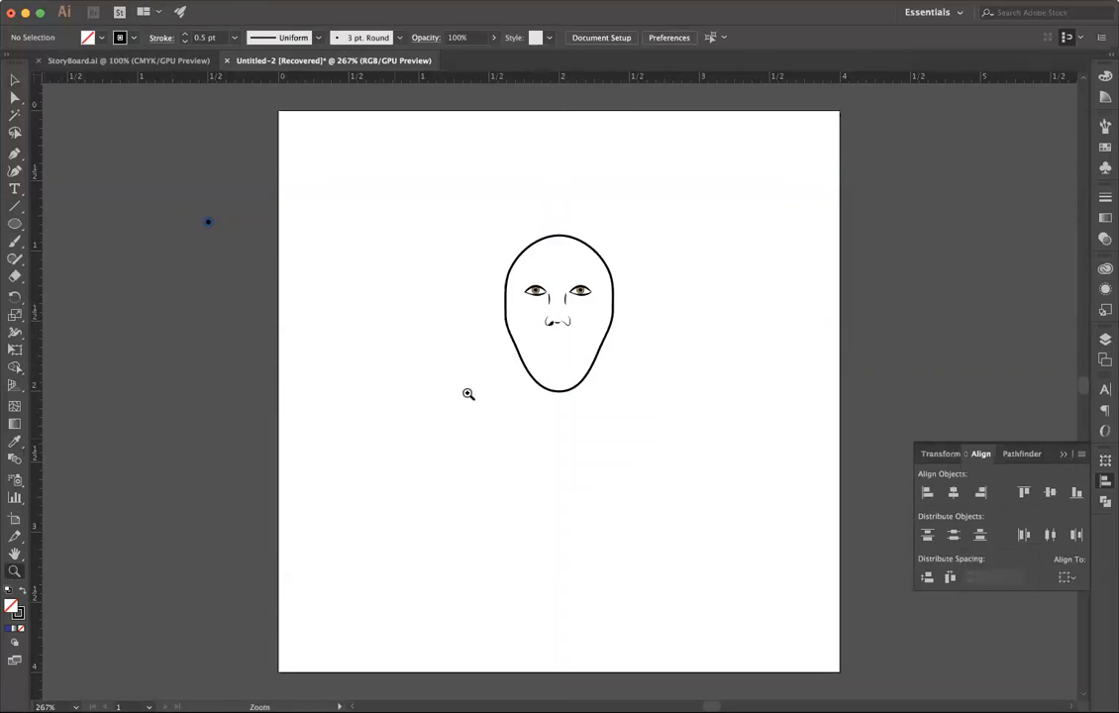
click(546, 322)
click(579, 451)
click(545, 450)
click(621, 458)
click(581, 380)
click(580, 380)
click(15, 96)
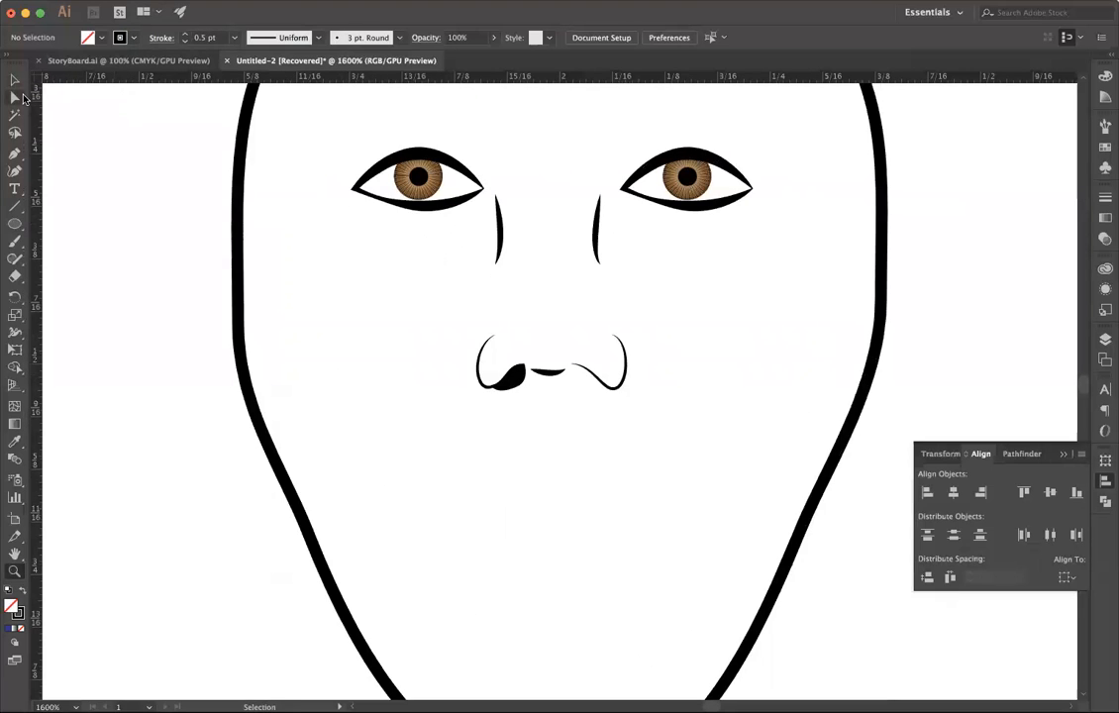
click(505, 379)
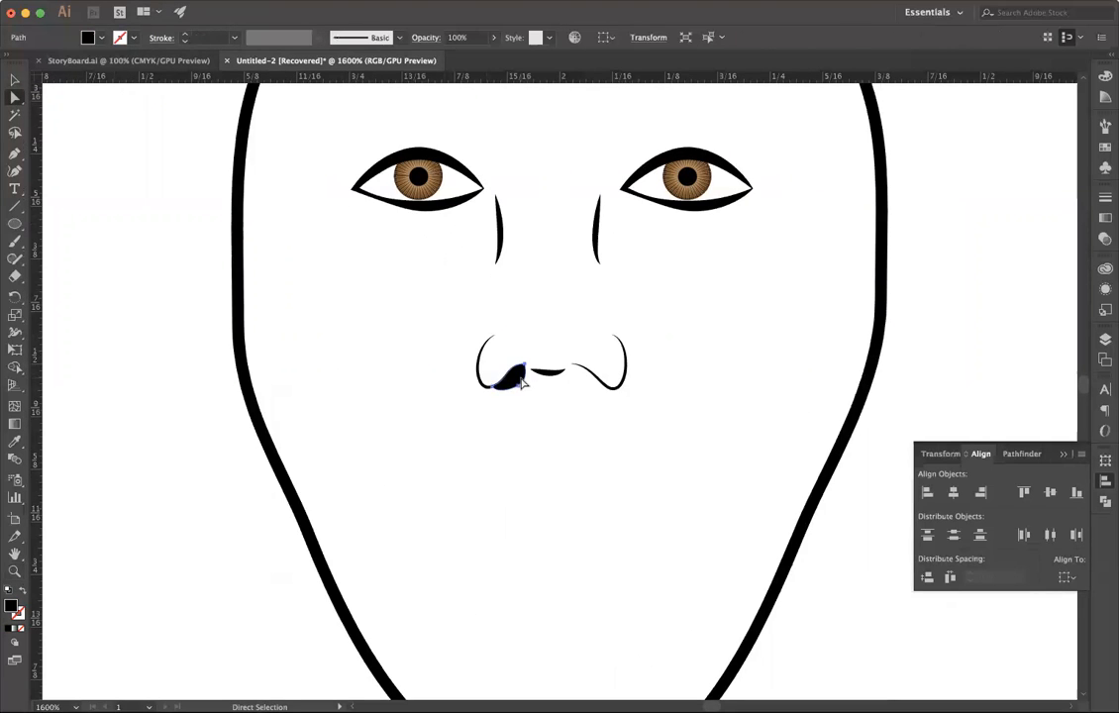
mouse_move(516, 386)
mouse_down()
mouse_move(522, 375)
mouse_move(512, 392)
mouse_up()
click(305, 517)
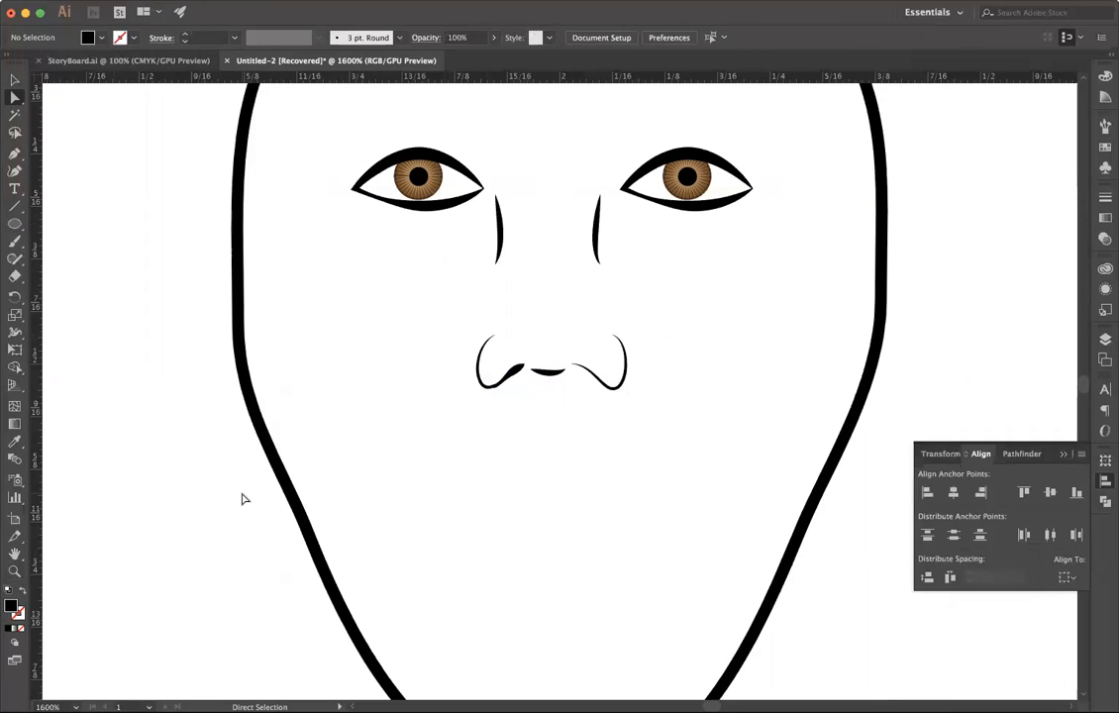
Step: Try to cut the left nostril outline near its upper end with the Scissors tool
click(332, 1)
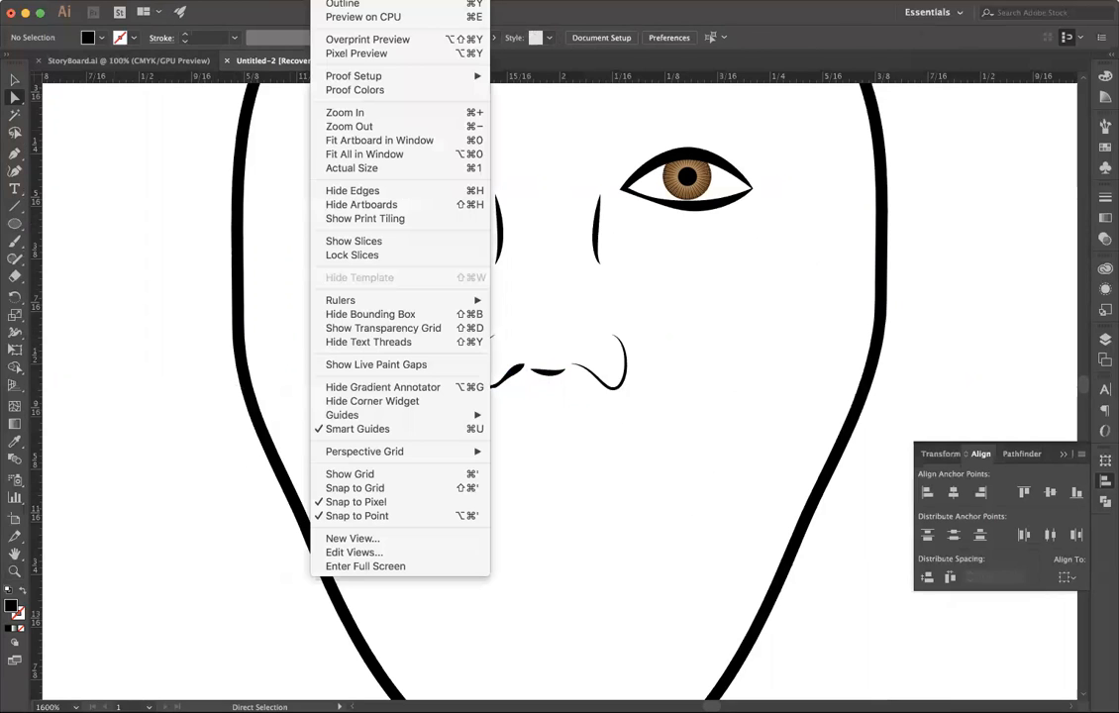
click(357, 155)
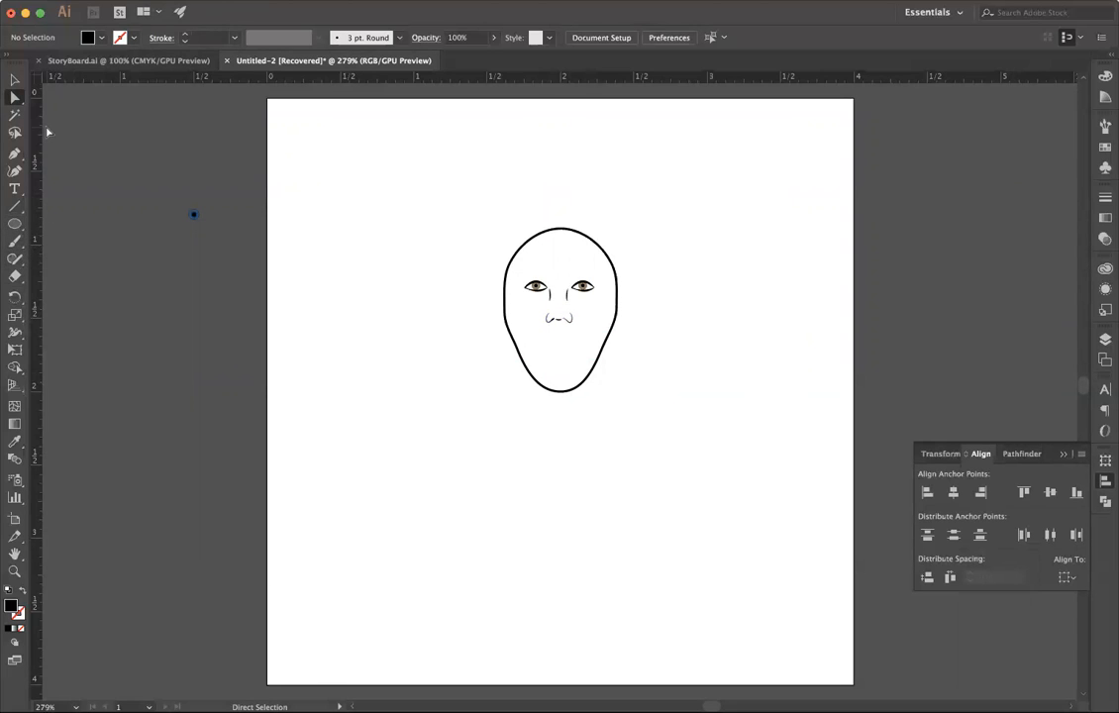
click(15, 79)
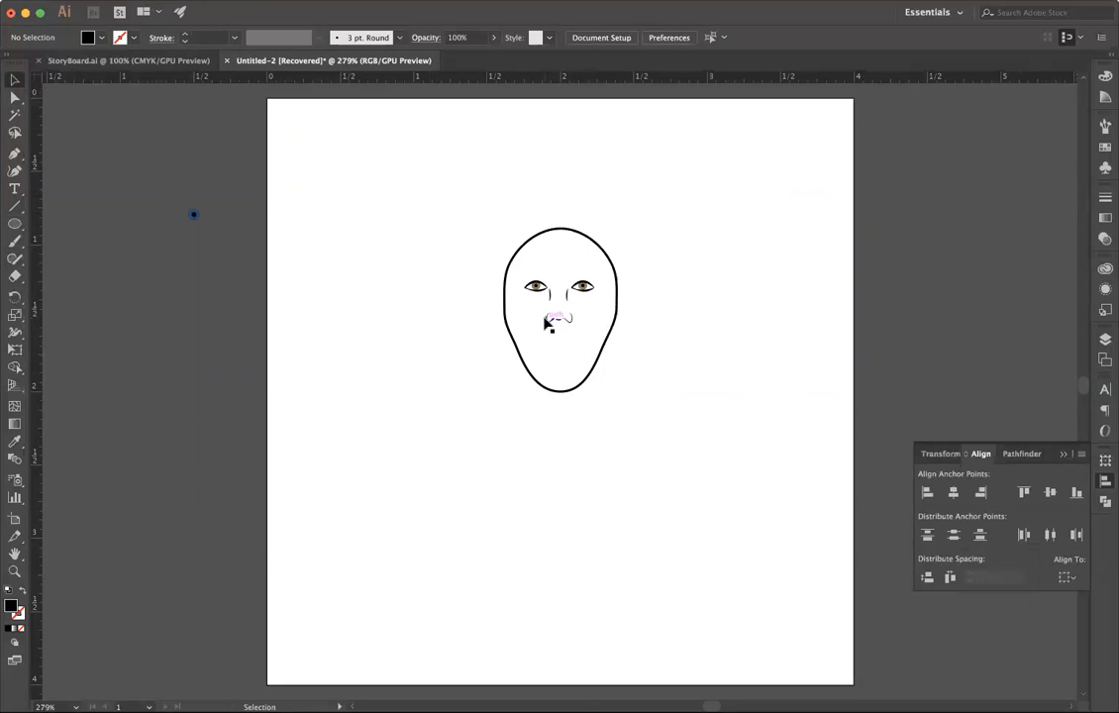
click(548, 318)
click(15, 571)
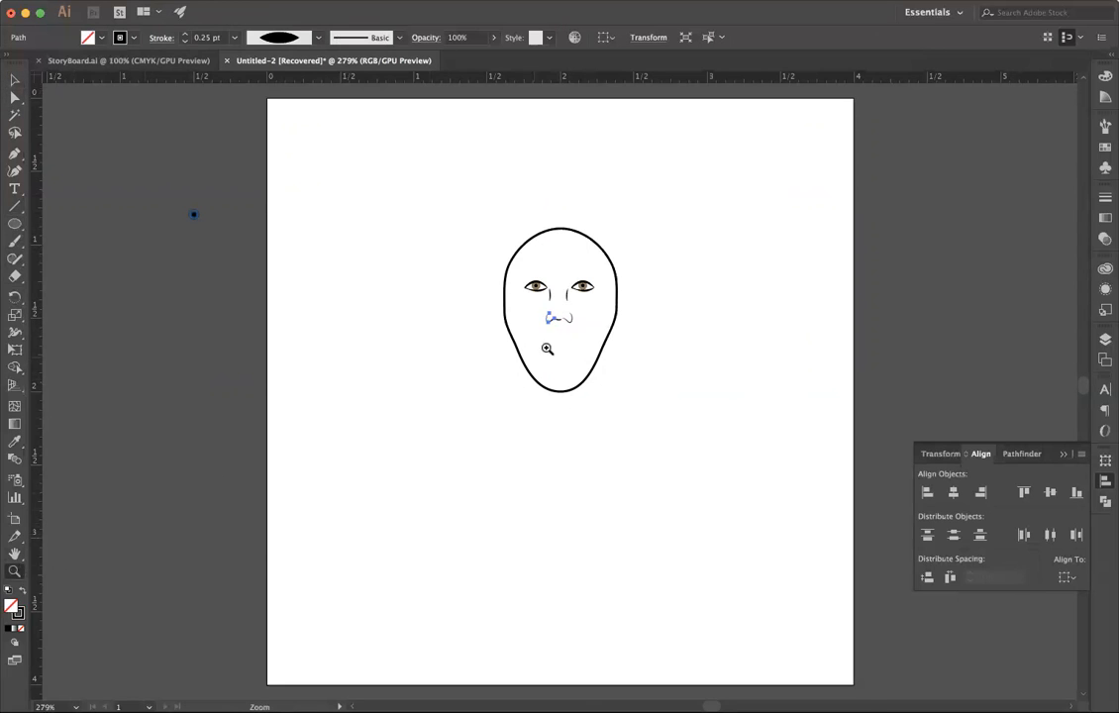
click(550, 350)
click(574, 359)
click(571, 411)
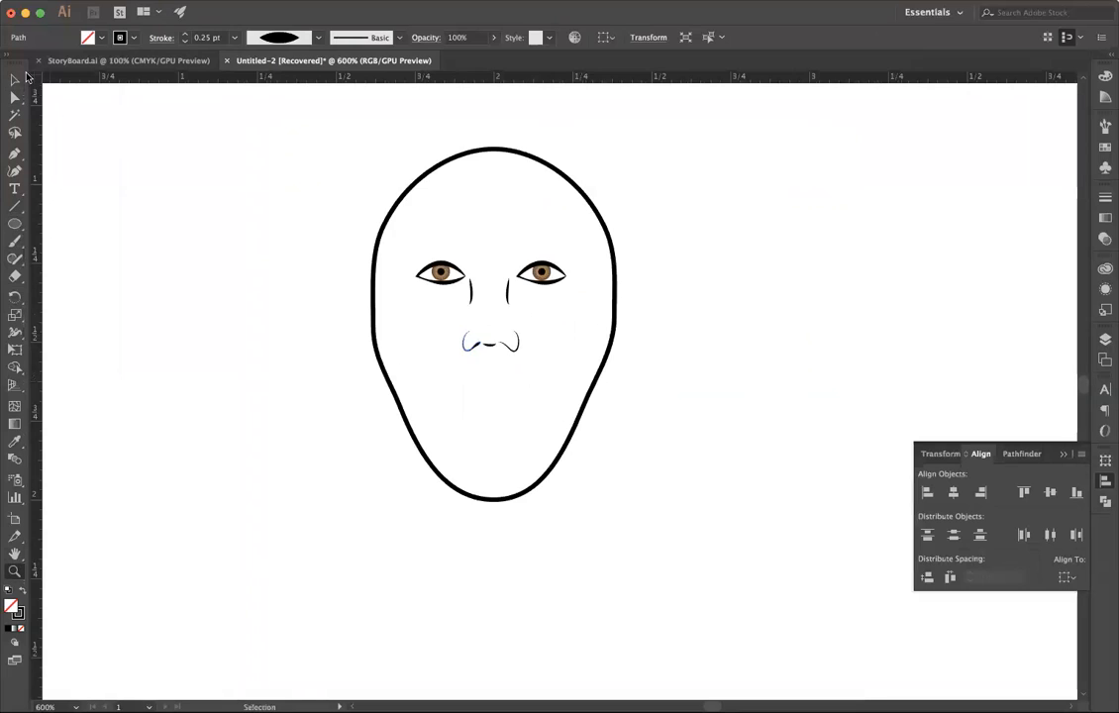
click(15, 79)
drag(14, 276, 50, 293)
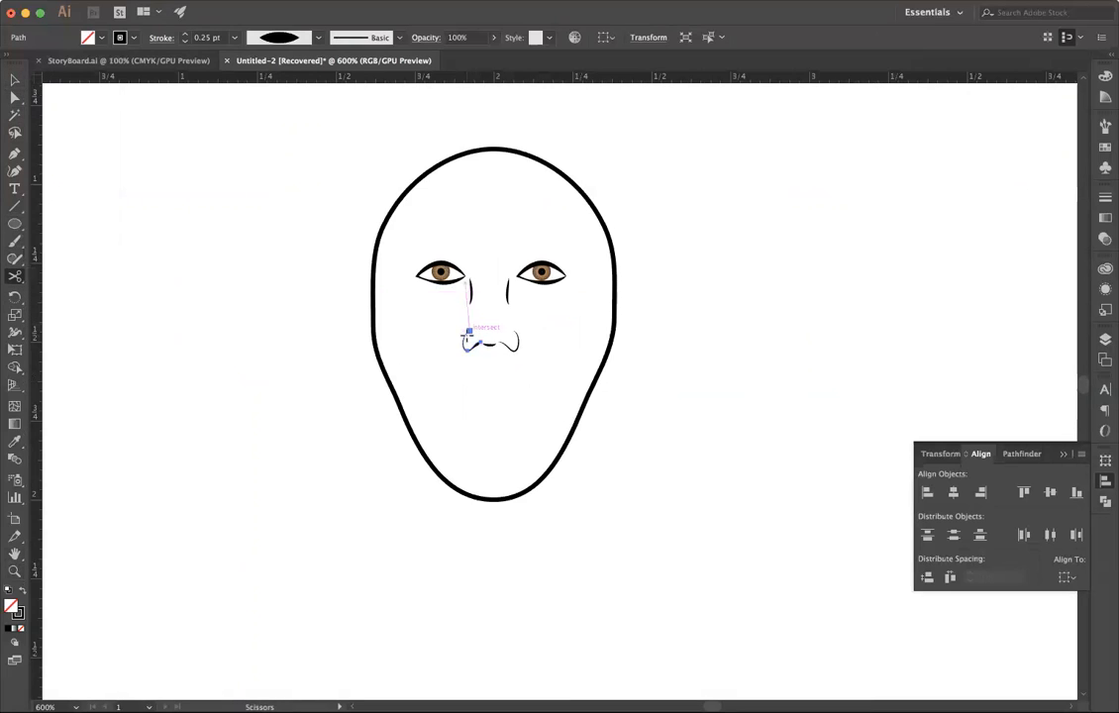
click(462, 335)
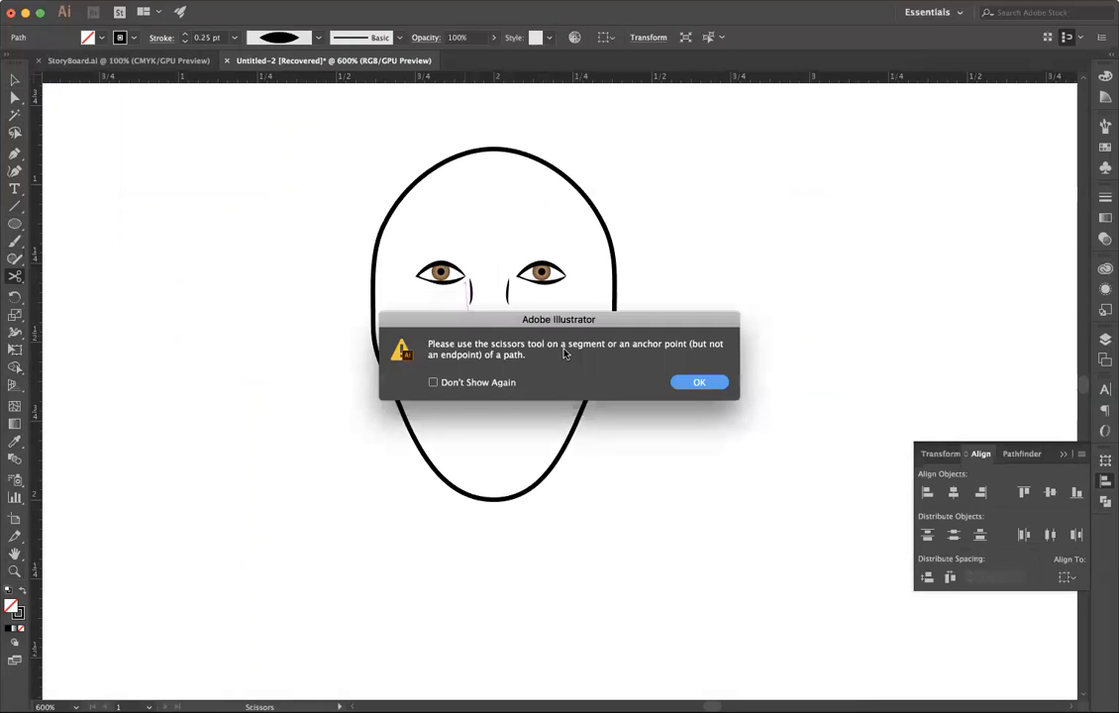
click(683, 383)
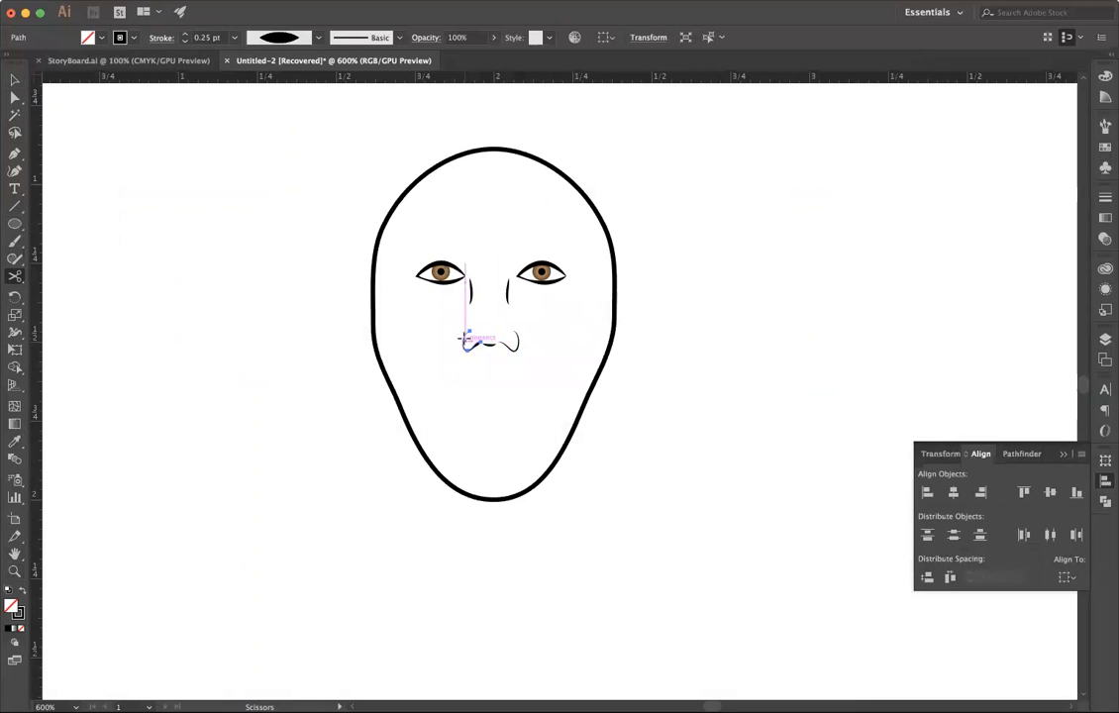
click(462, 337)
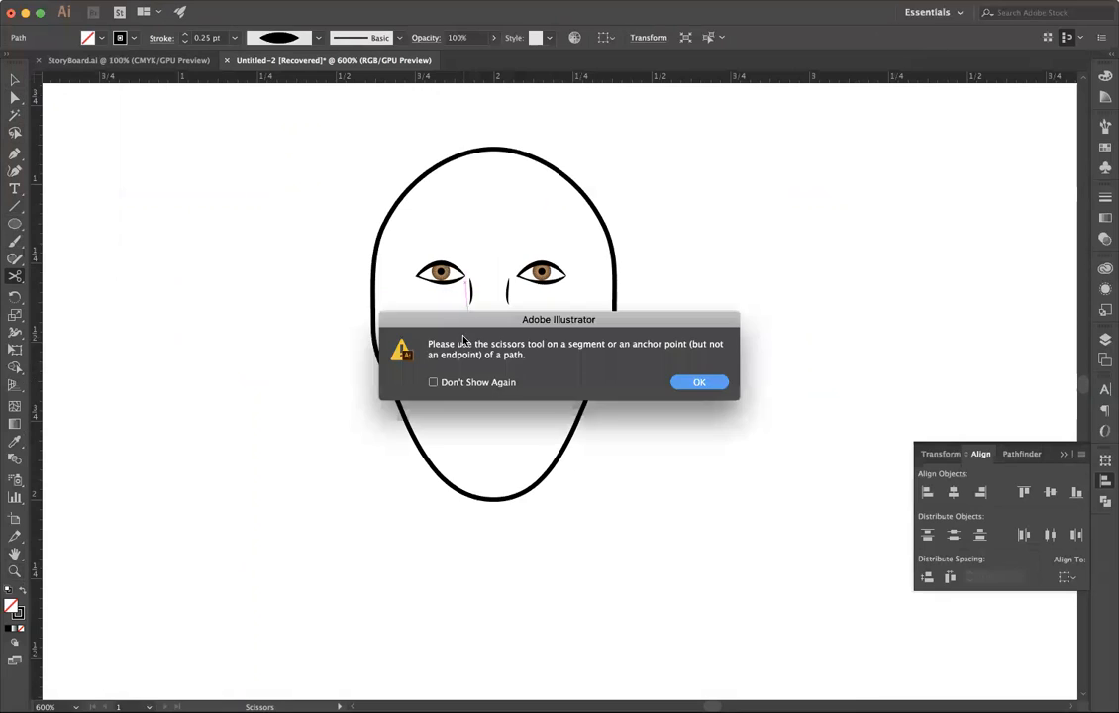
Step: Cut the left nostril outline just below its upper tip with the Scissors tool and delete the cut-off tip
click(15, 571)
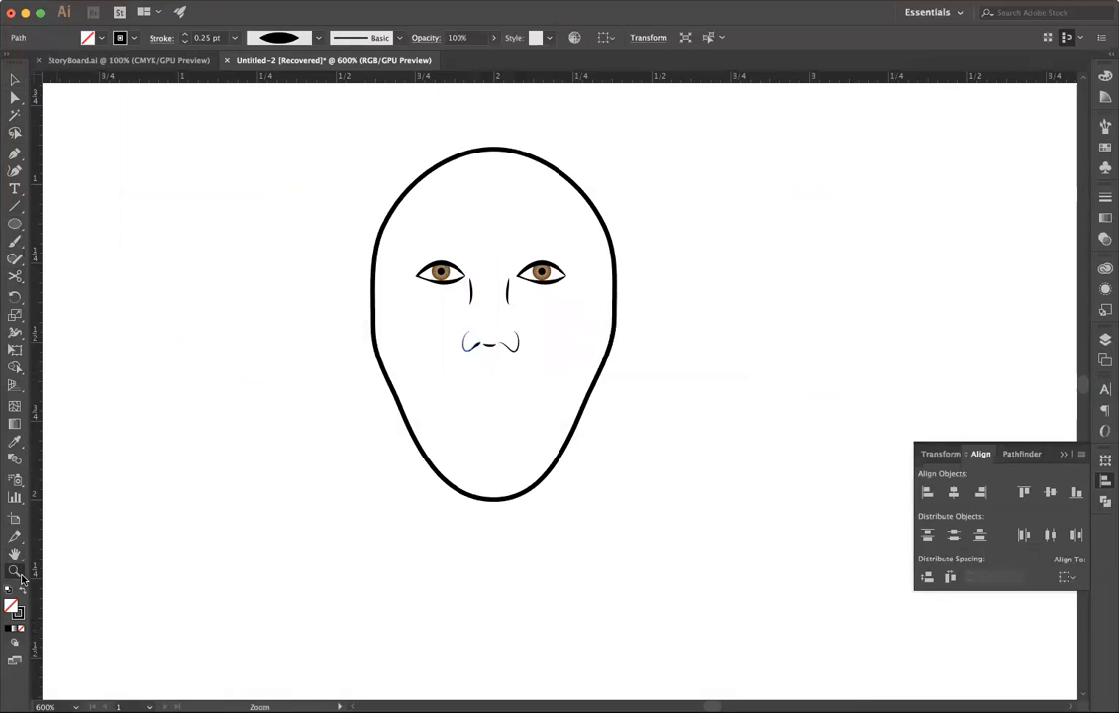
click(416, 337)
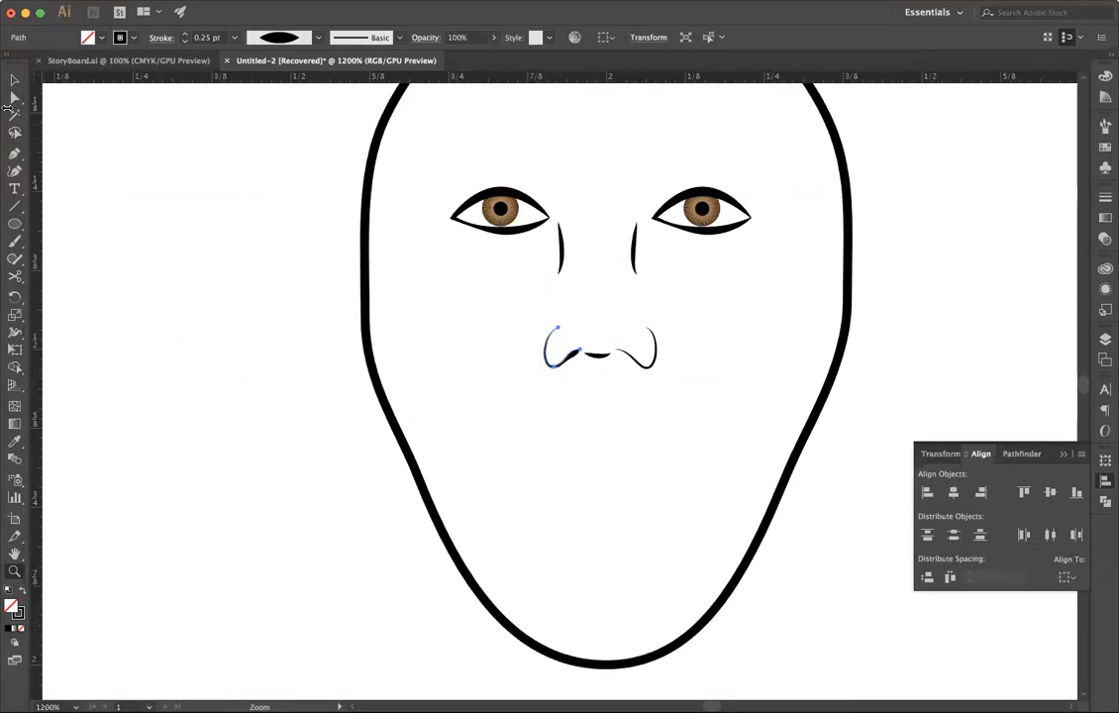
click(15, 276)
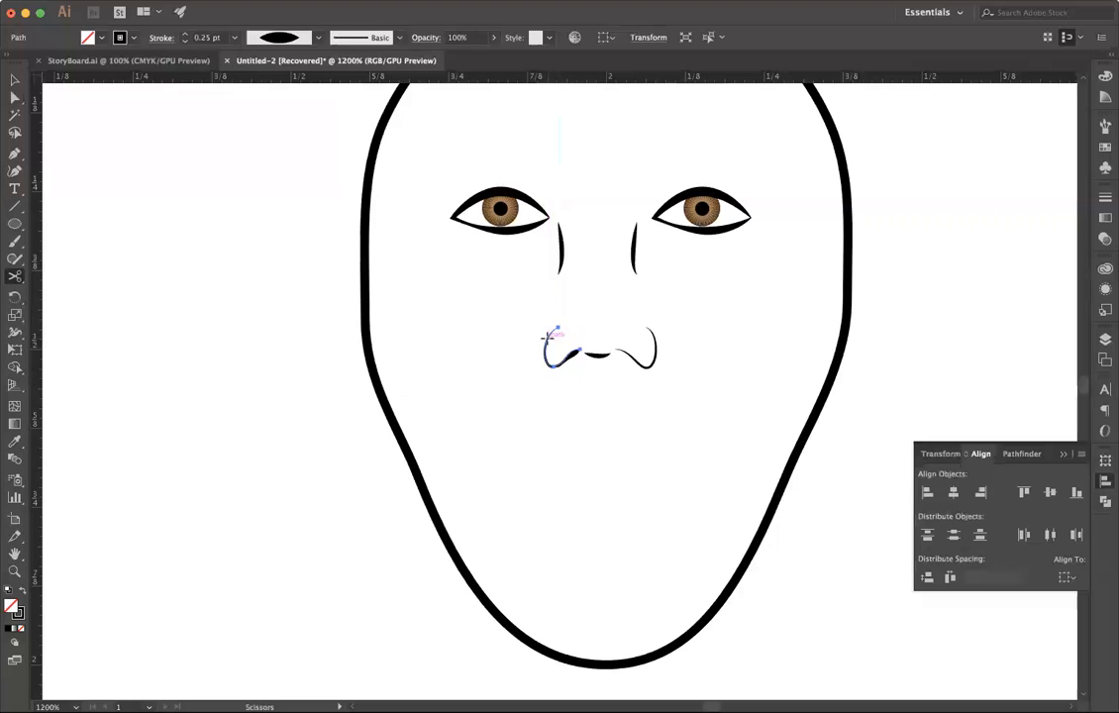
click(547, 337)
click(15, 80)
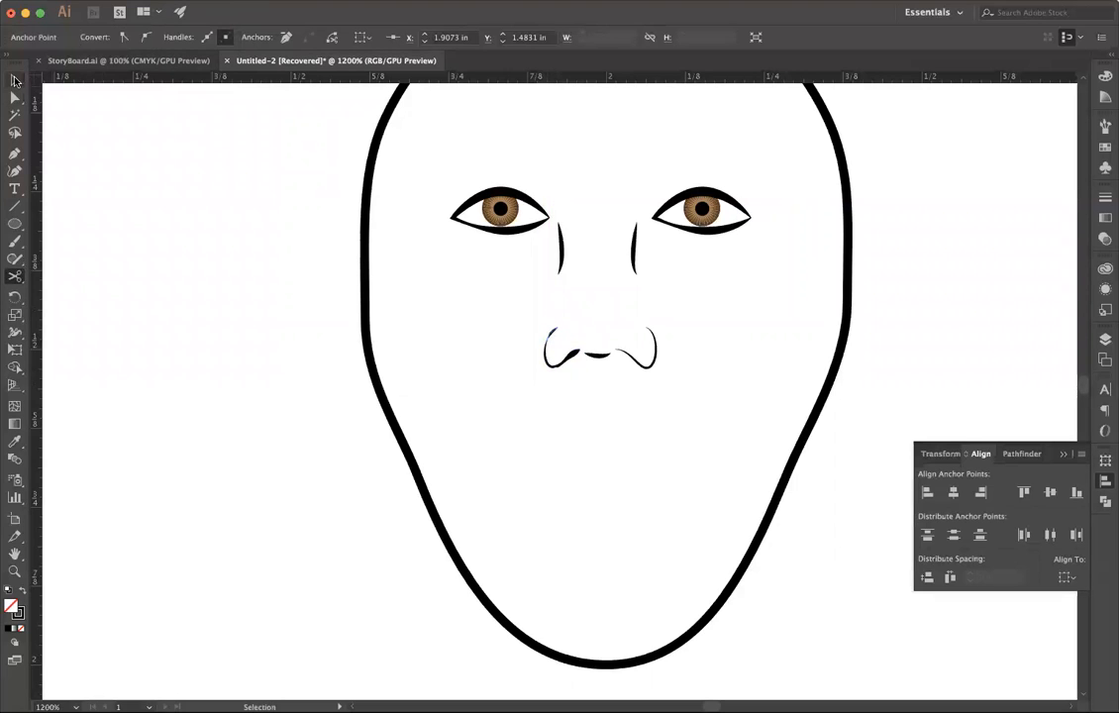
click(613, 368)
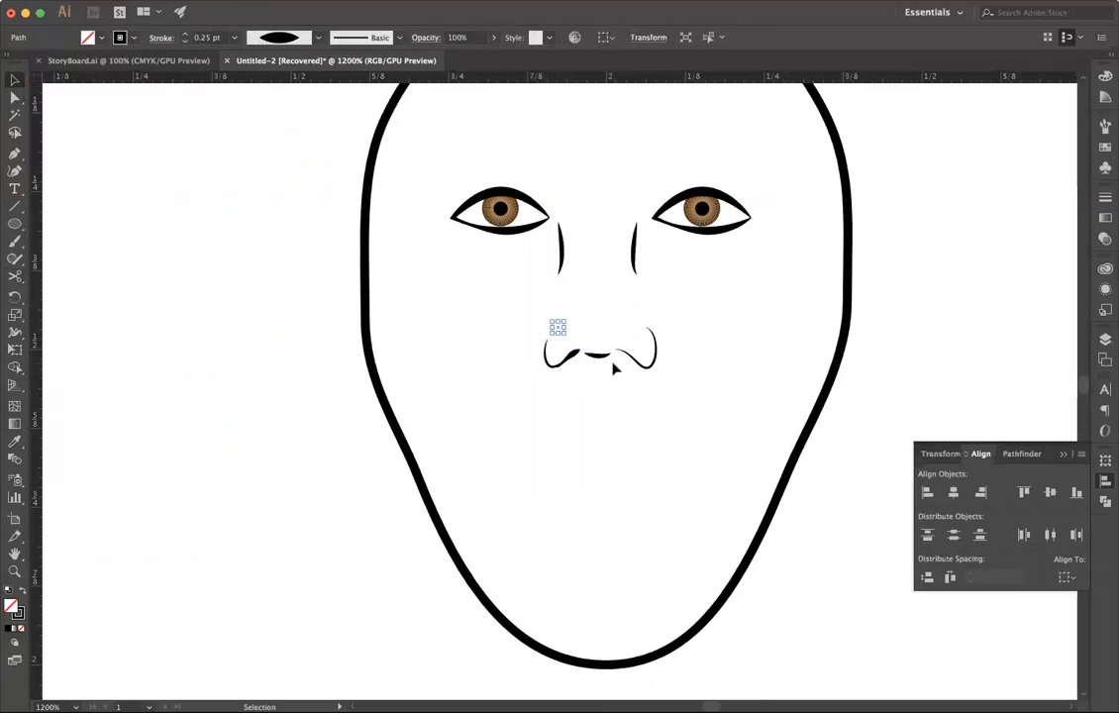
click(614, 368)
Step: Cut the right nostril outline just below its upper tip with the Scissors tool and delete the cut-off tip
click(650, 358)
click(15, 276)
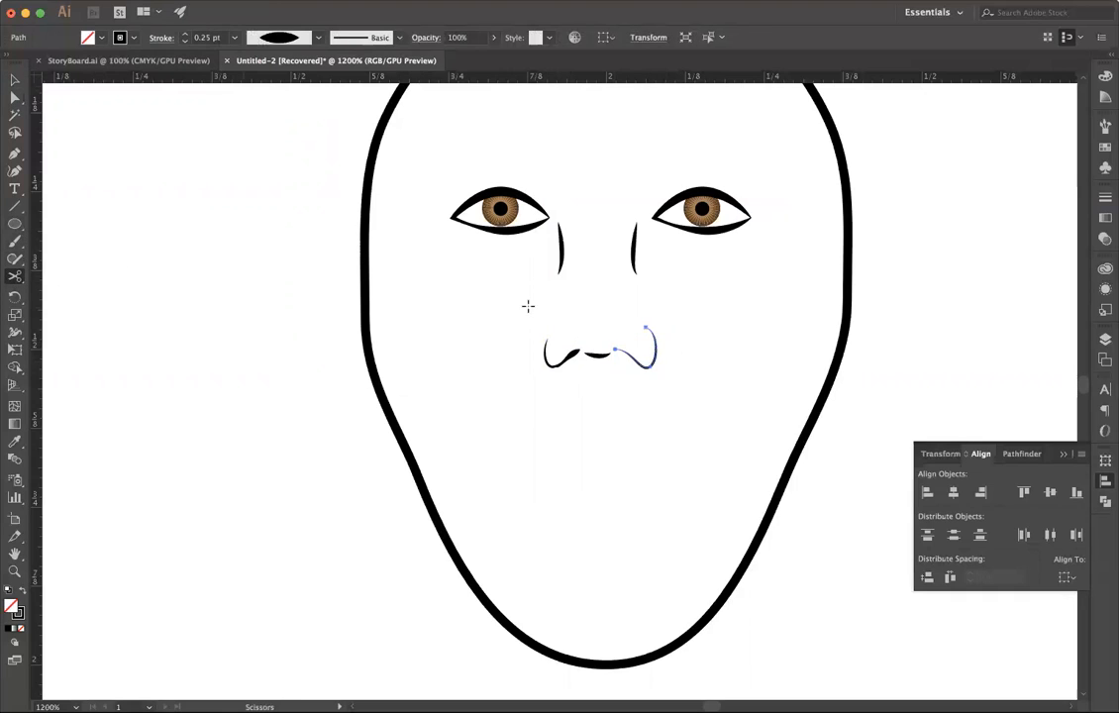
click(653, 343)
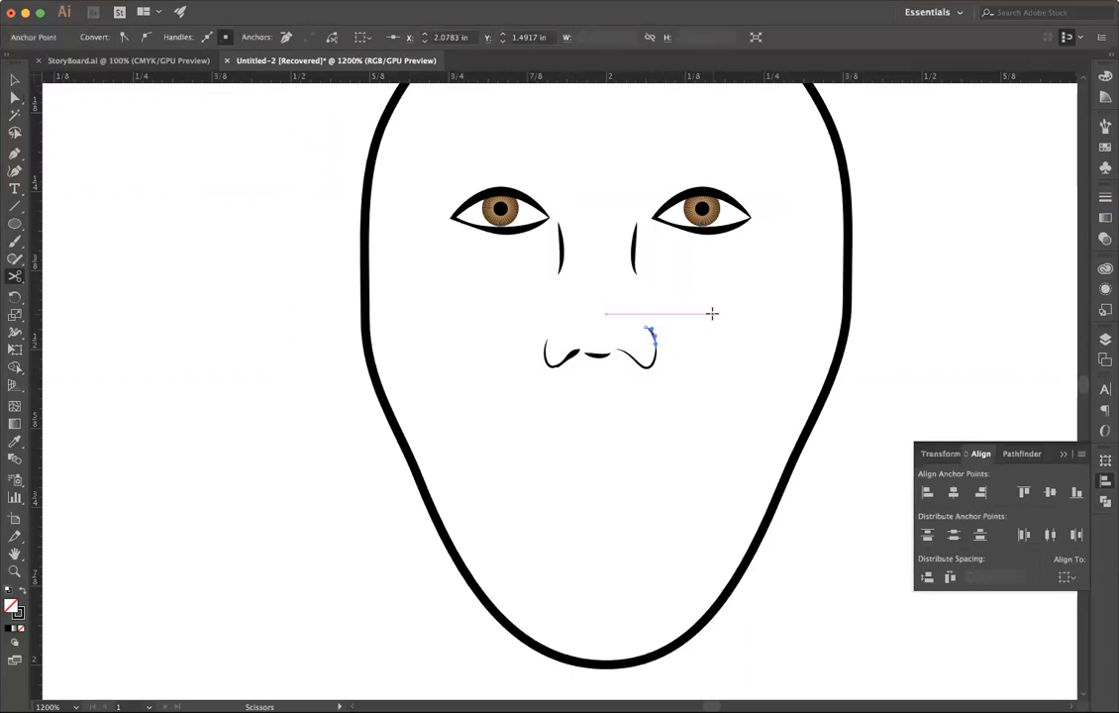
key(v)
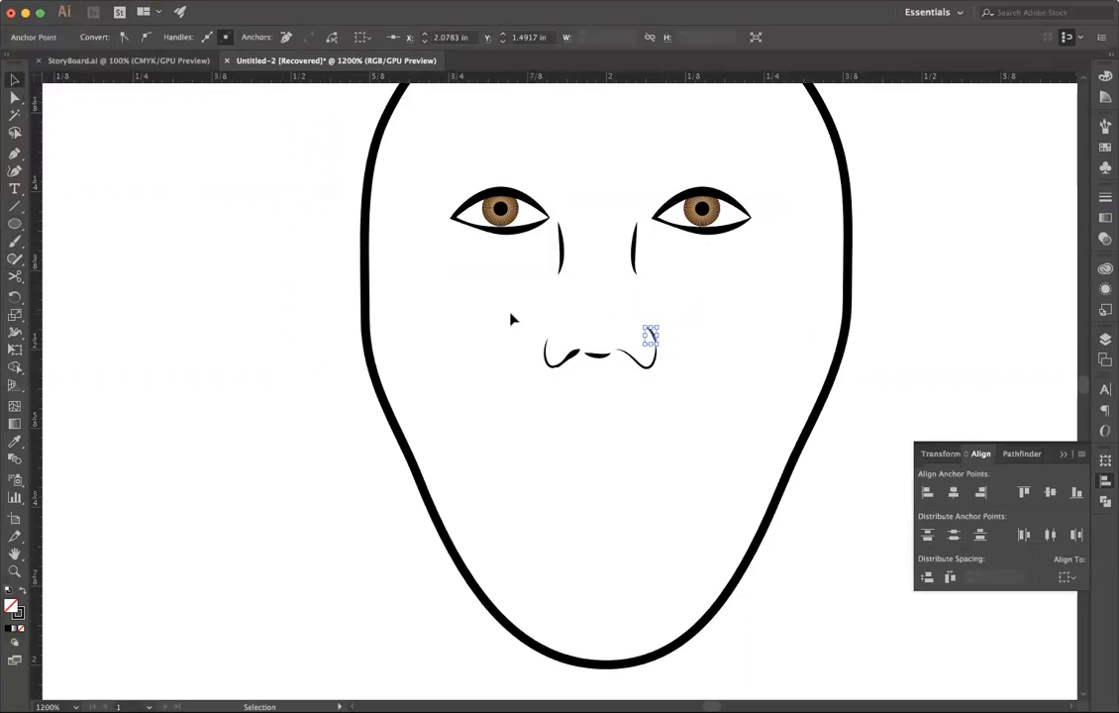
click(512, 317)
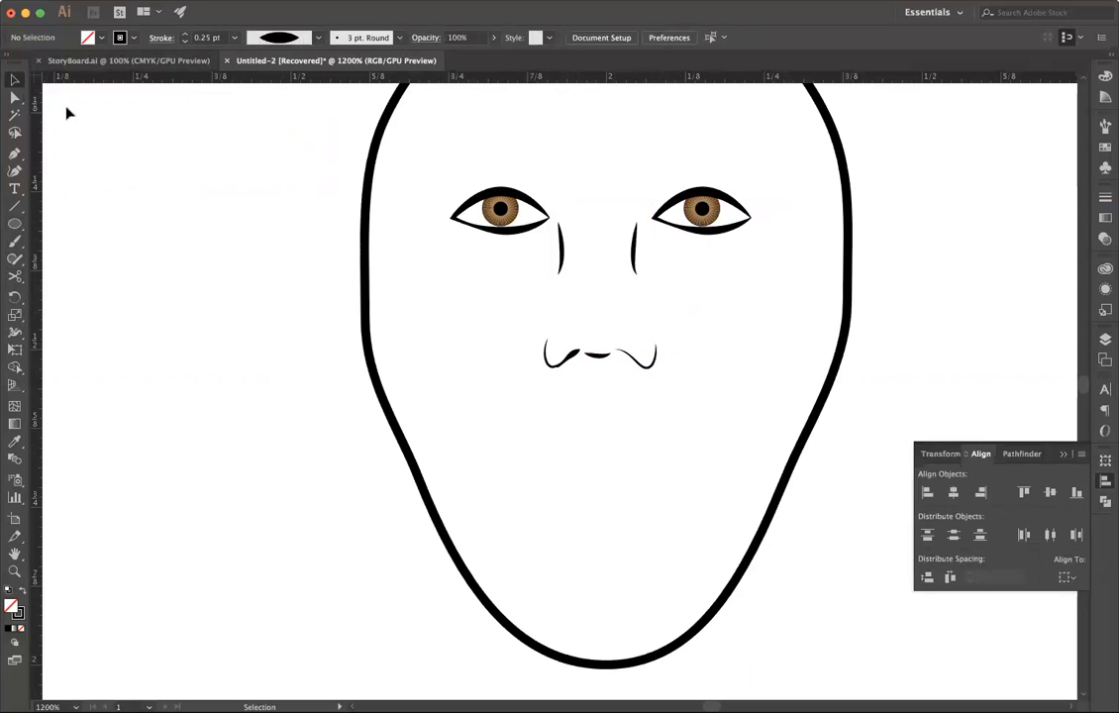
Step: Round the right nostril's lower curve with Direct Selection against a new horizontal guide, and move the guide down near the chin
drag(131, 78, 248, 367)
key(a)
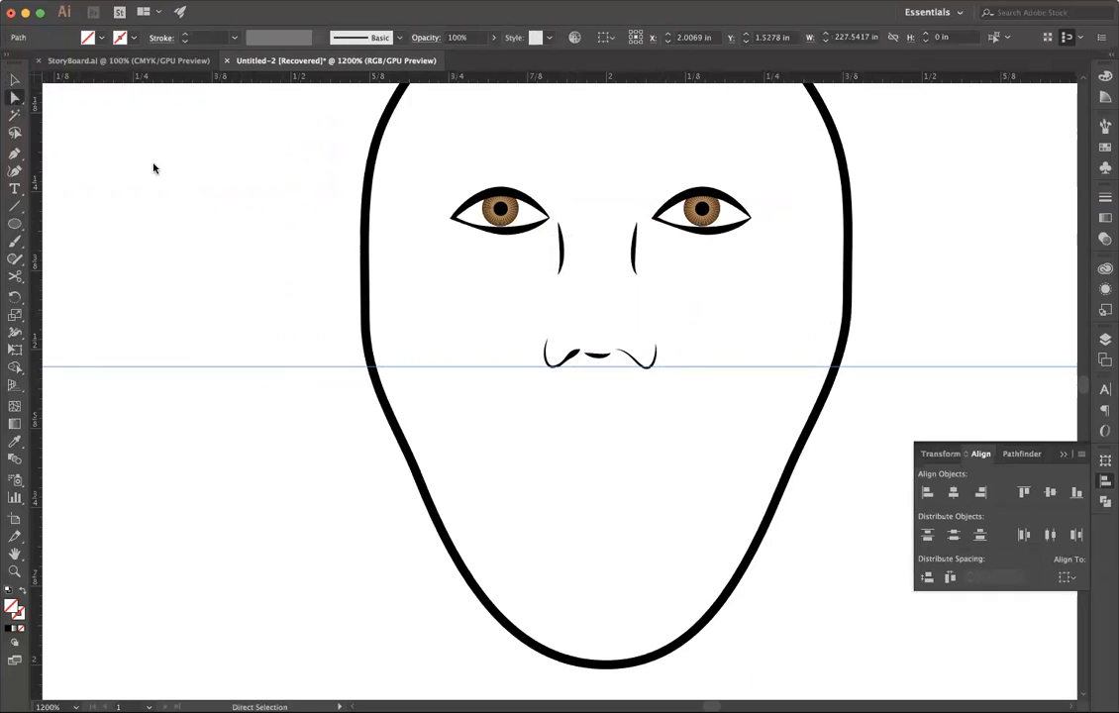
click(654, 367)
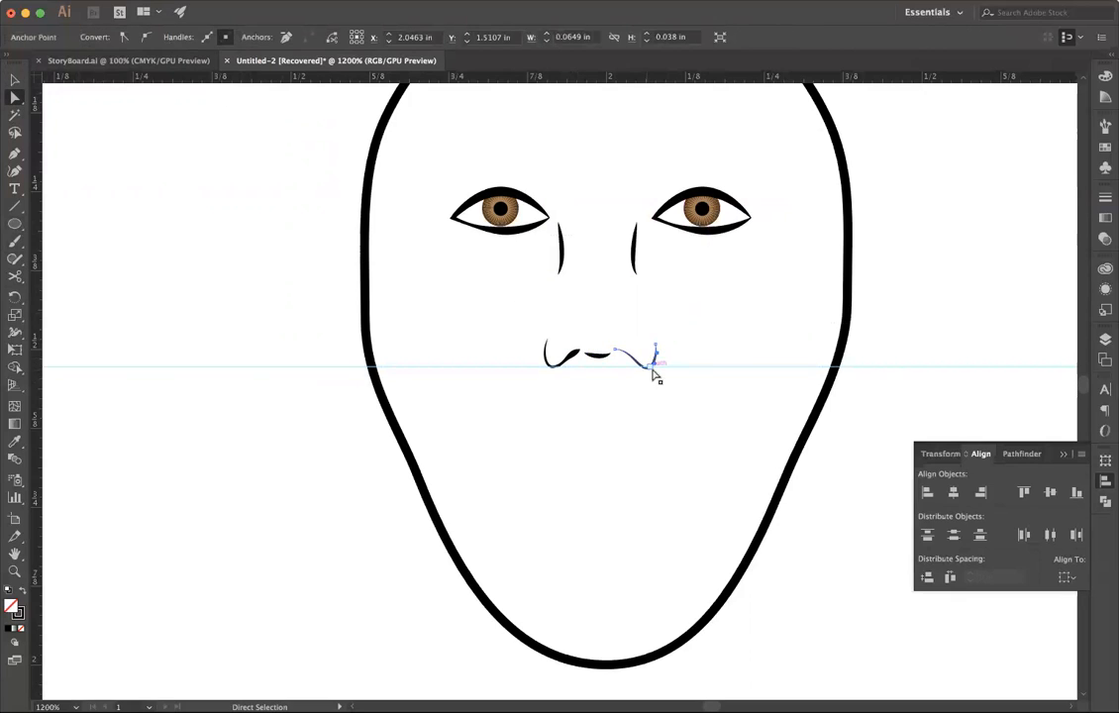
mouse_move(654, 362)
mouse_down()
mouse_move(636, 382)
mouse_move(645, 365)
mouse_move(646, 379)
mouse_move(641, 368)
mouse_move(664, 366)
mouse_move(651, 383)
mouse_move(707, 430)
mouse_move(707, 644)
mouse_up()
click(694, 379)
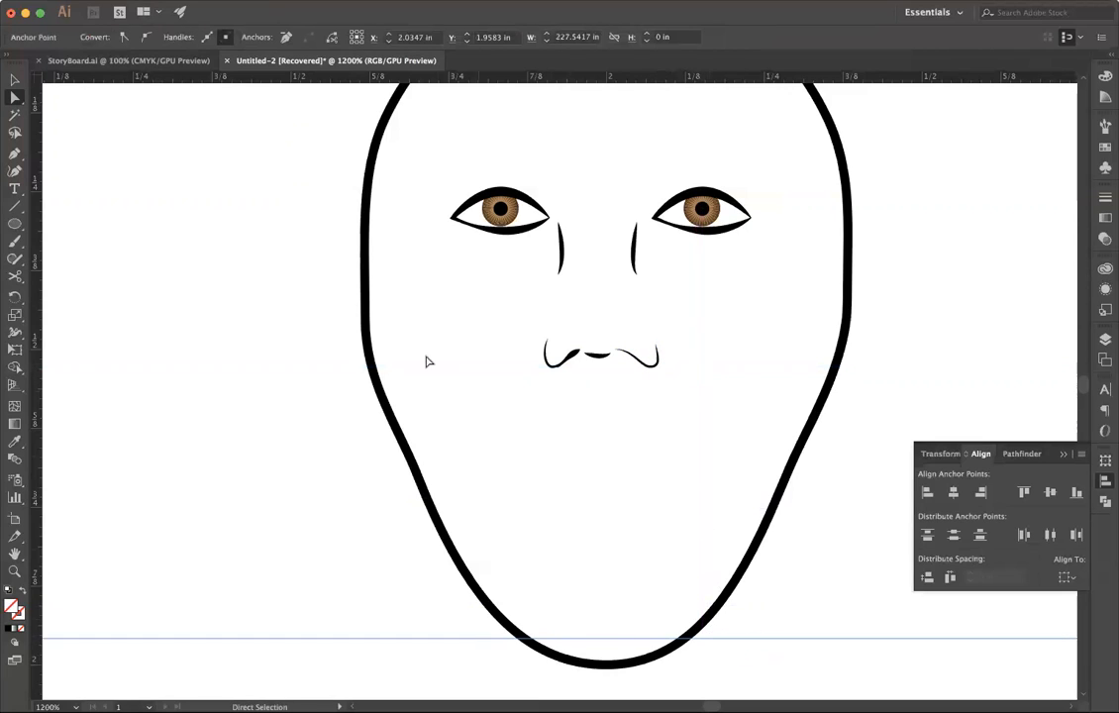
Step: Set the stroke weight of the short line between the nostrils to 0.15 pt
click(600, 356)
click(14, 79)
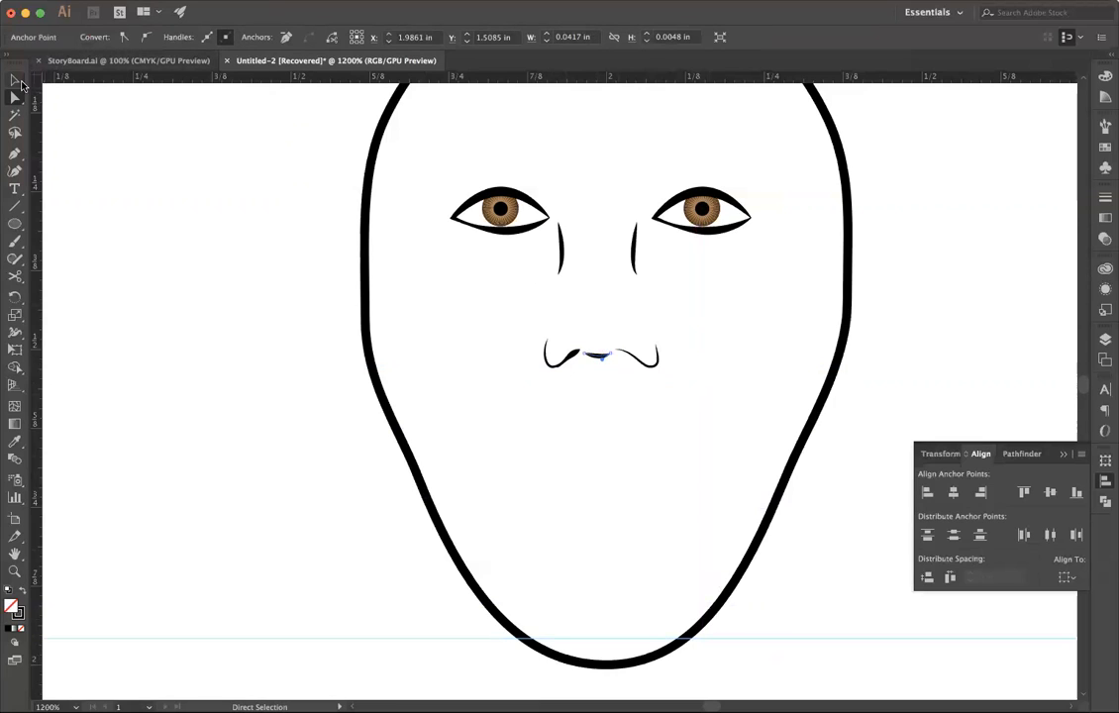
click(627, 398)
click(597, 356)
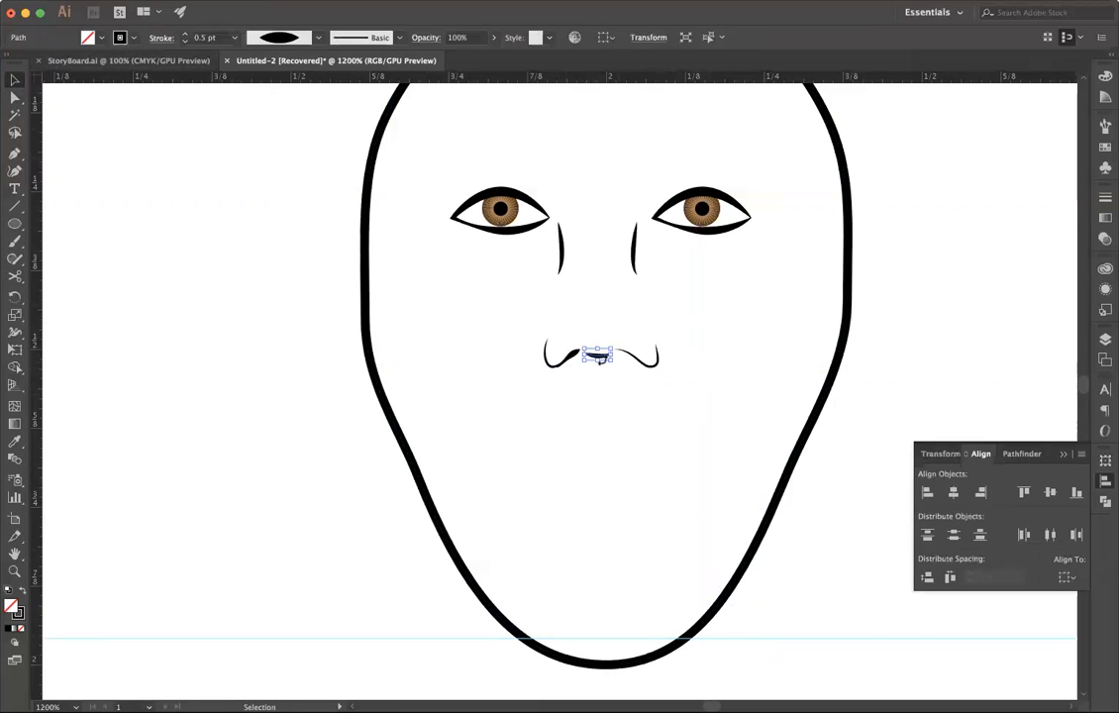
scroll(225, 62, down, 1)
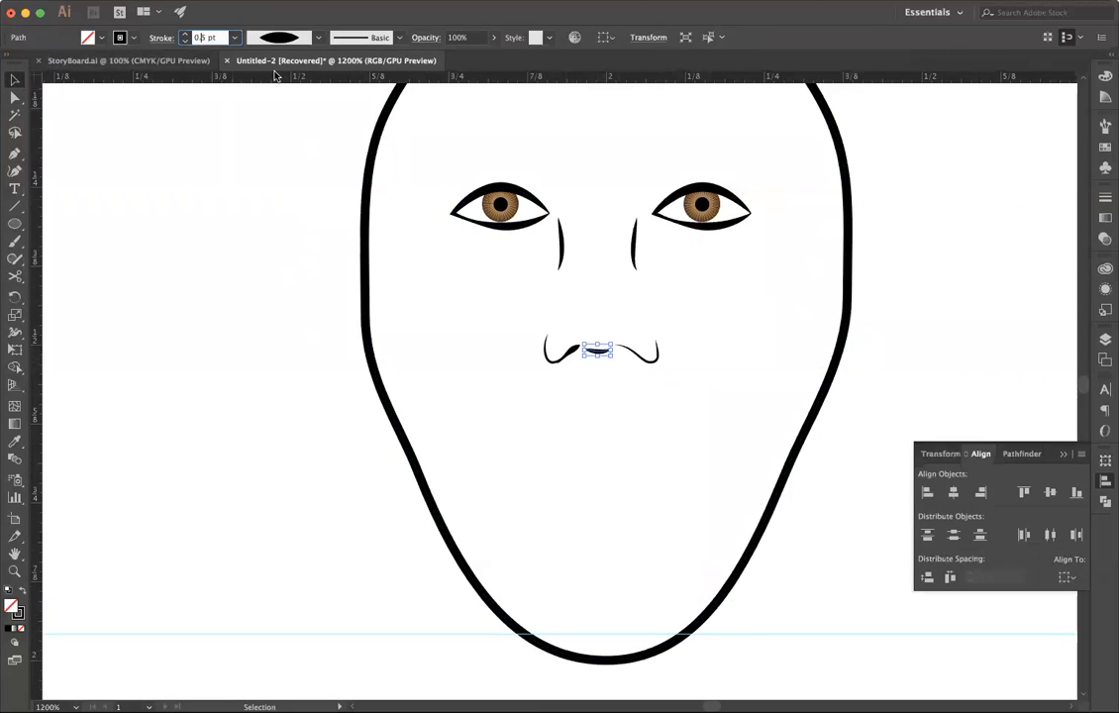
text(1)
key(Return)
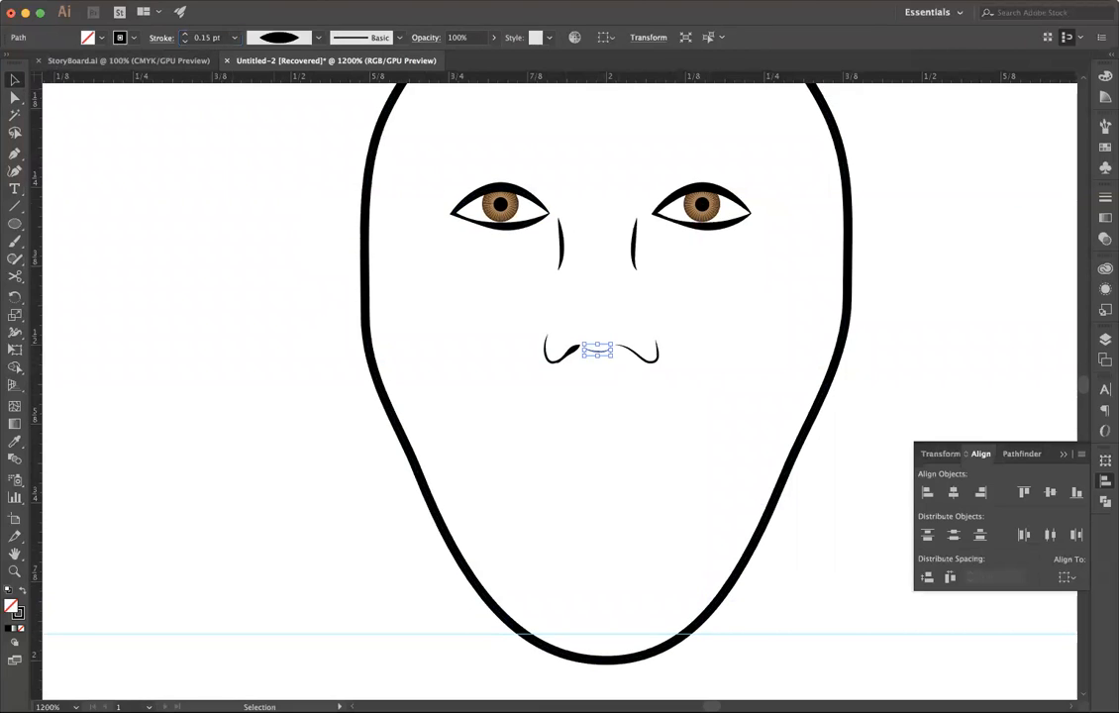
click(765, 385)
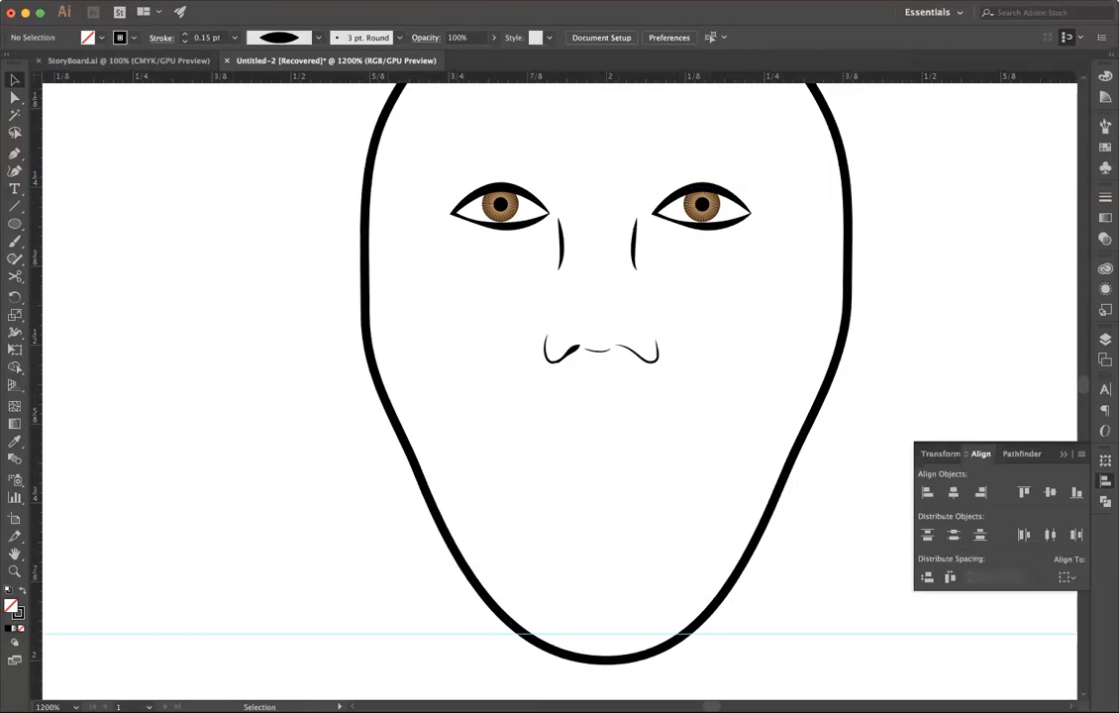
Step: Fit the whole artboard in view and set the left nose-bridge line's stroke weight to 0.15 pt
click(336, 2)
click(369, 144)
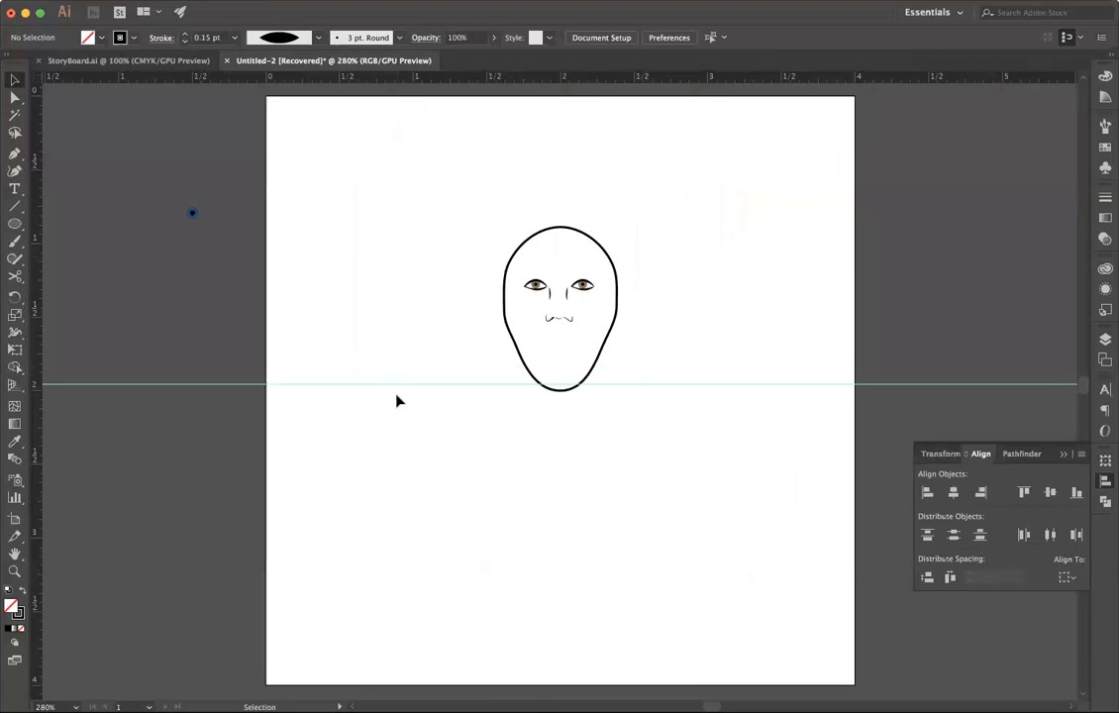
click(552, 301)
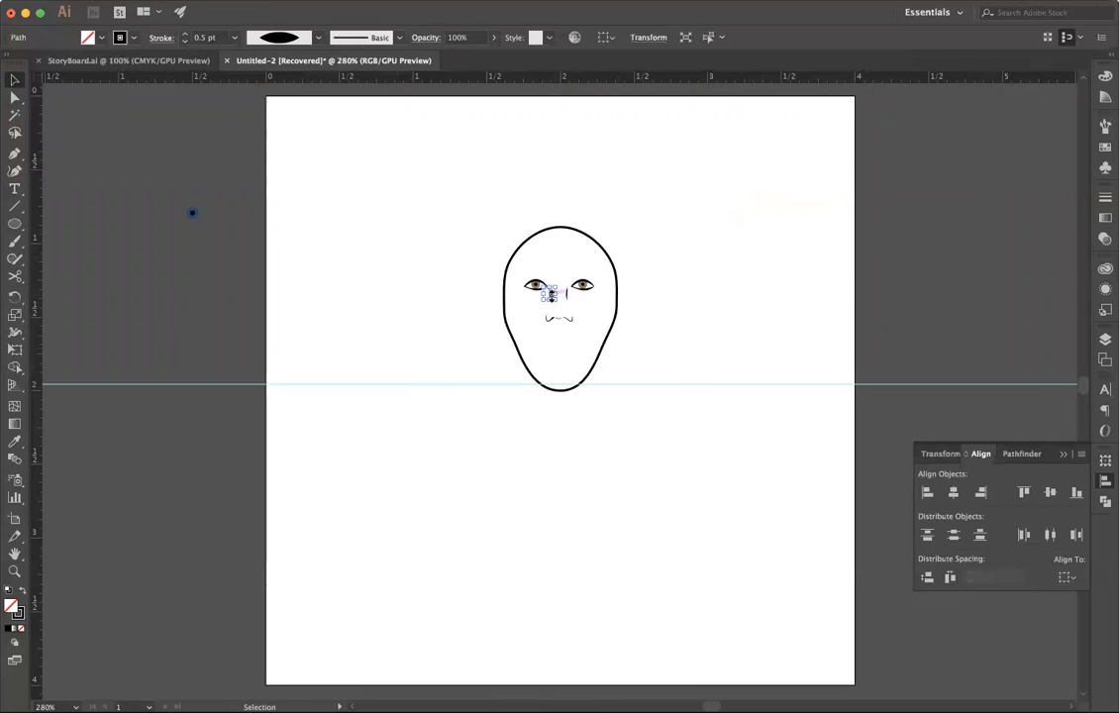
click(206, 39)
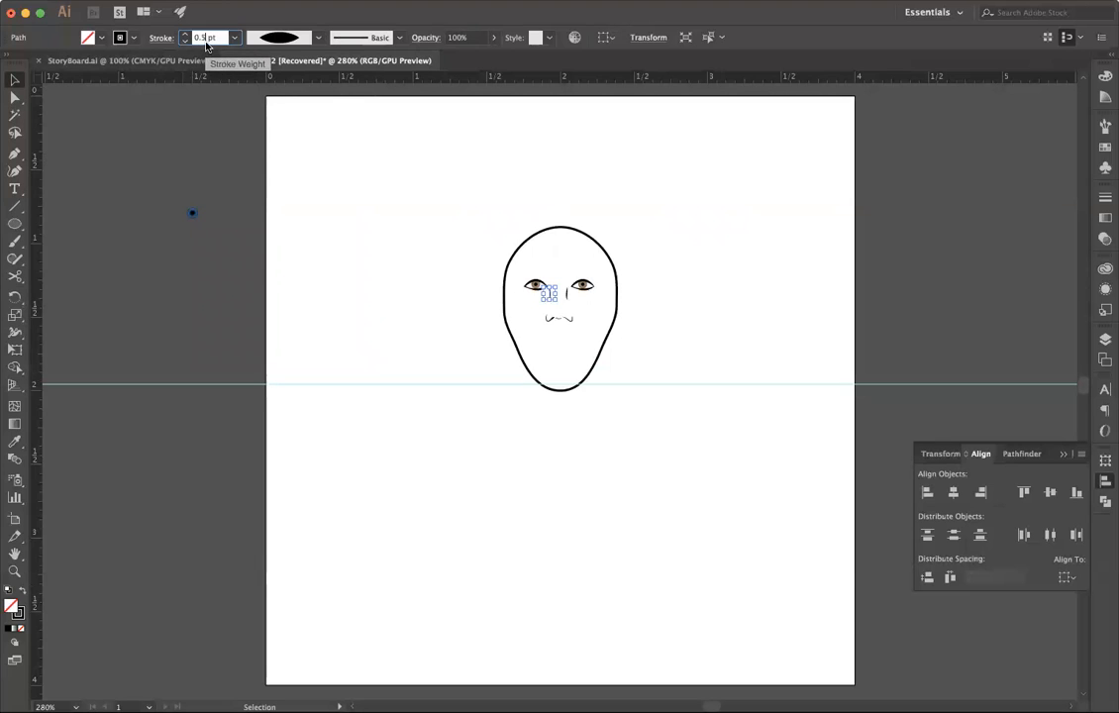
text(1)
key(Return)
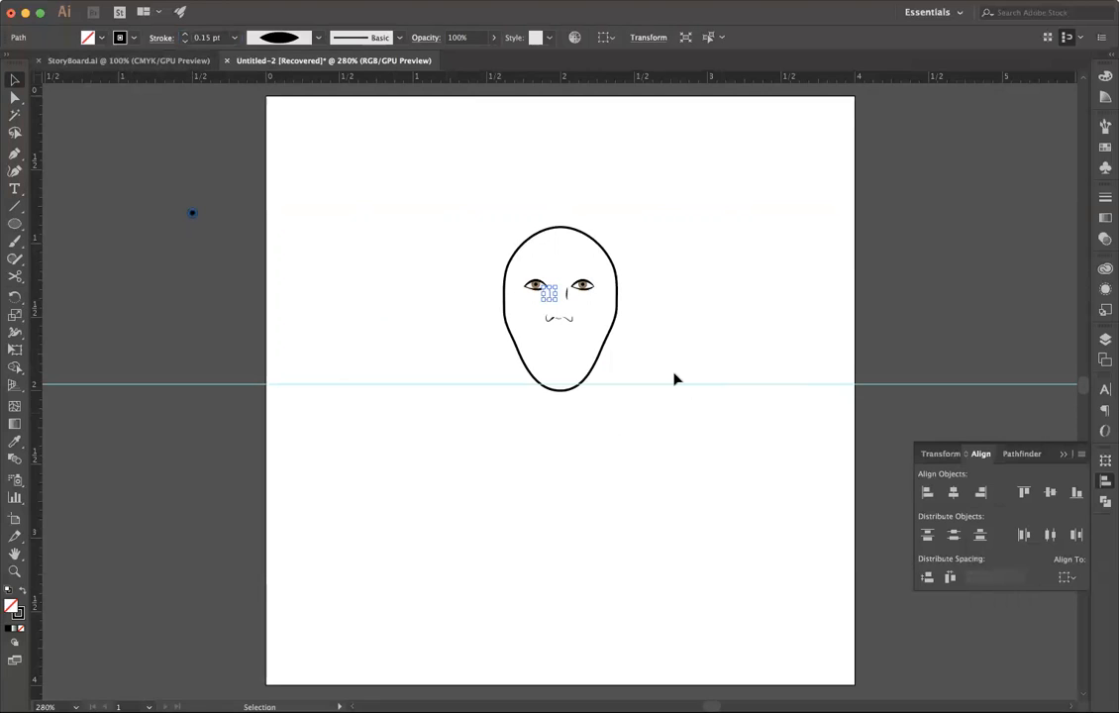
Step: Lengthen the left nose-bridge line downward toward the left nostril
drag(549, 288, 551, 314)
click(471, 423)
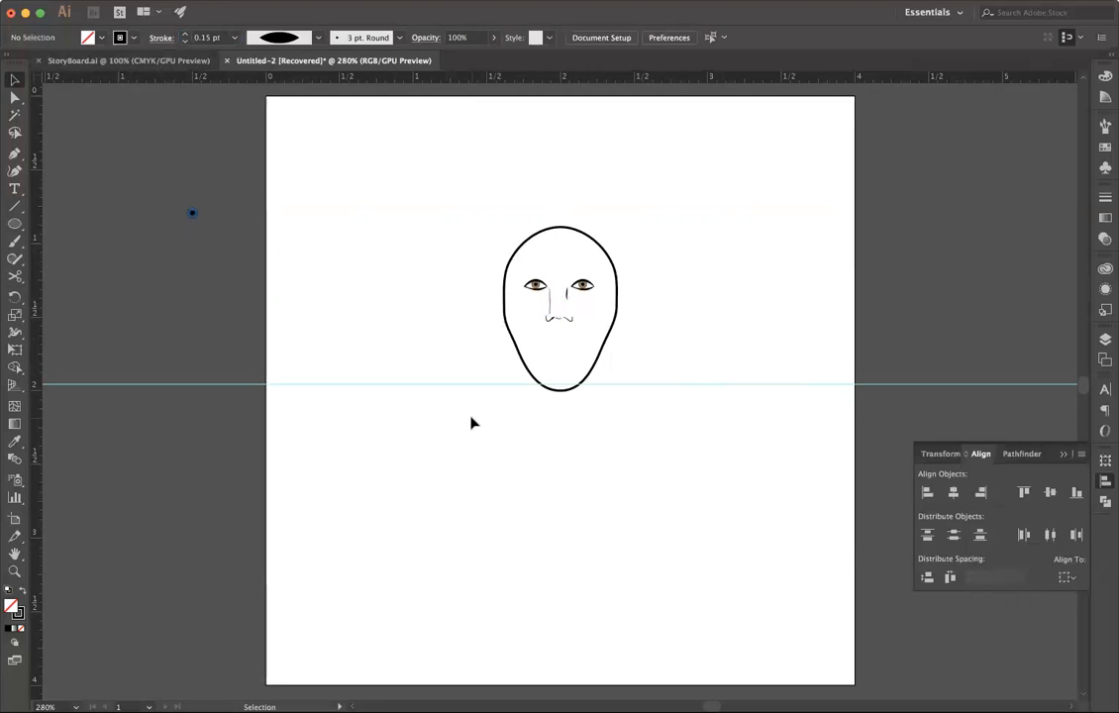
click(550, 315)
drag(550, 317, 549, 314)
click(595, 412)
Step: Draw a vertical ellipse about 0.21 by 0.60 in left of the head and pull its left anchor up and outward into an ear shape
click(15, 225)
mouse_move(358, 244)
mouse_down()
mouse_move(374, 245)
mouse_move(420, 332)
mouse_move(390, 331)
mouse_up()
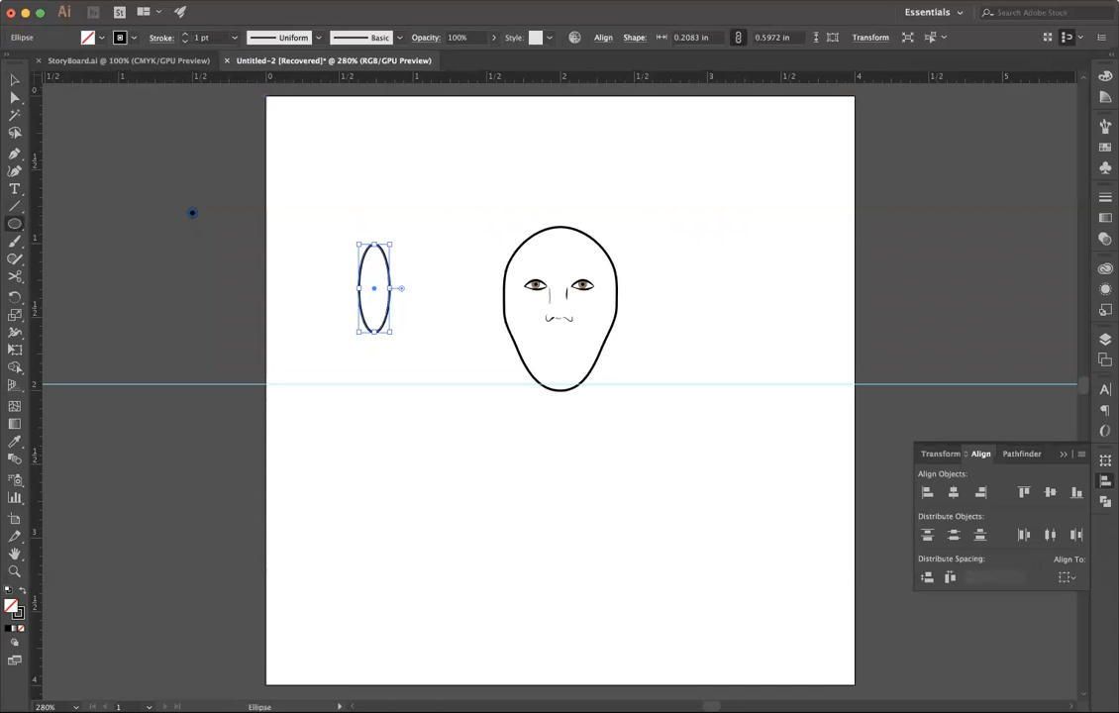
click(15, 81)
click(14, 95)
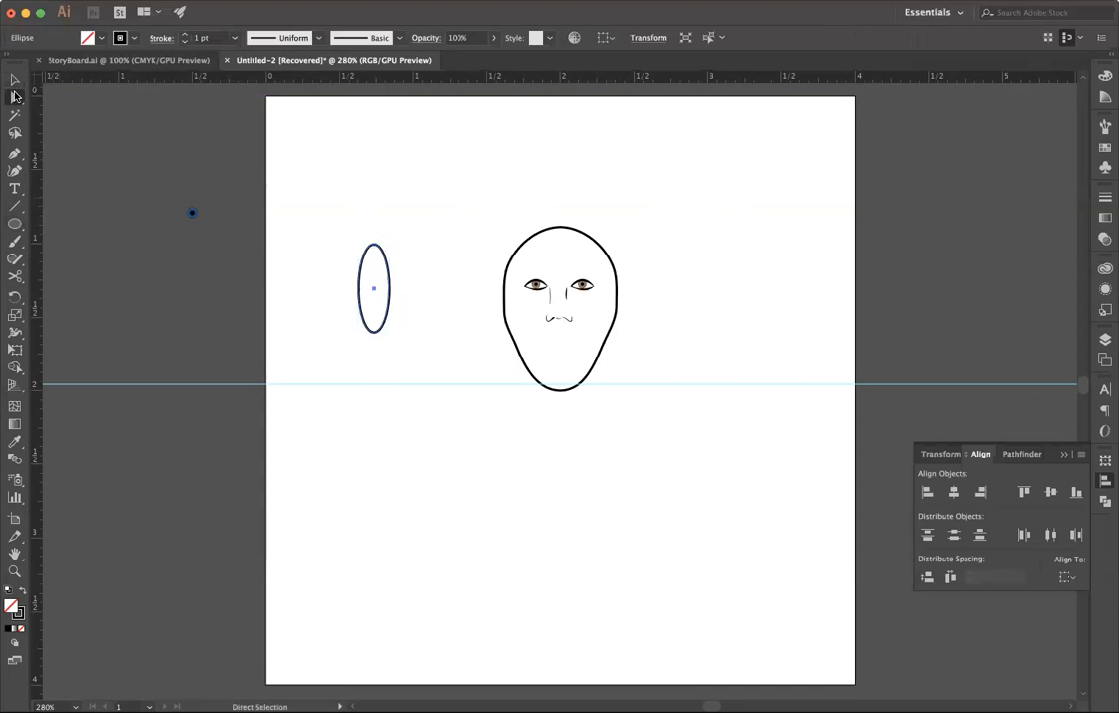
click(359, 289)
drag(360, 289, 351, 259)
click(333, 423)
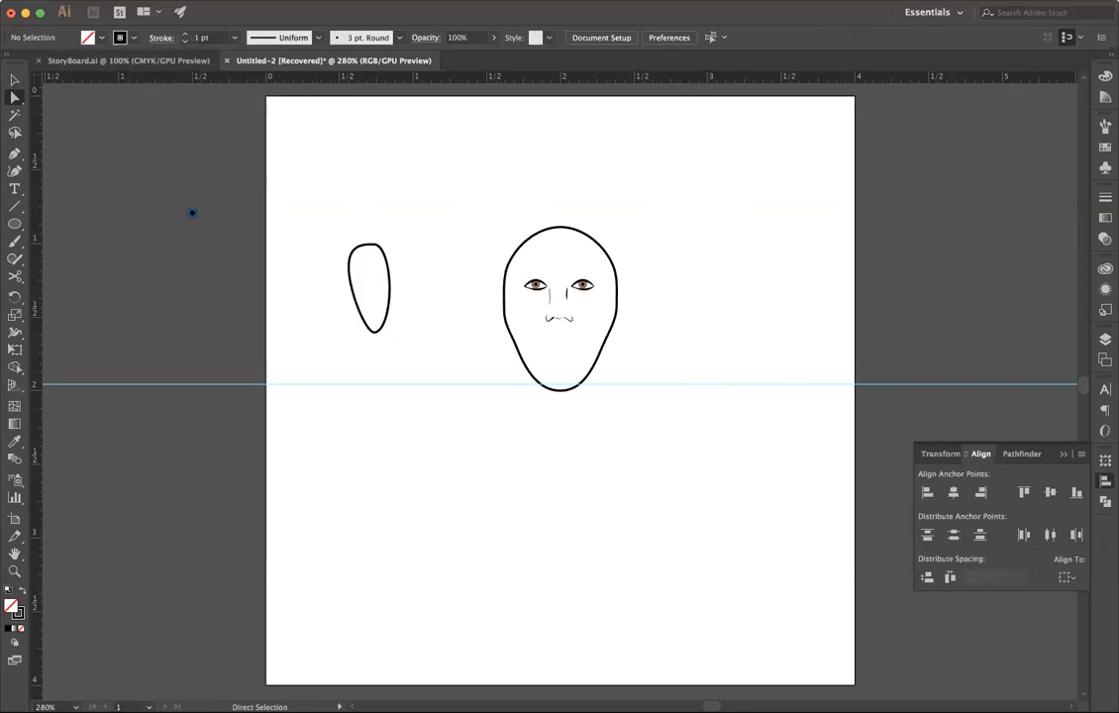
Step: Move the ear shape onto the left edge of the head at eye level and scale it down
click(15, 80)
click(372, 245)
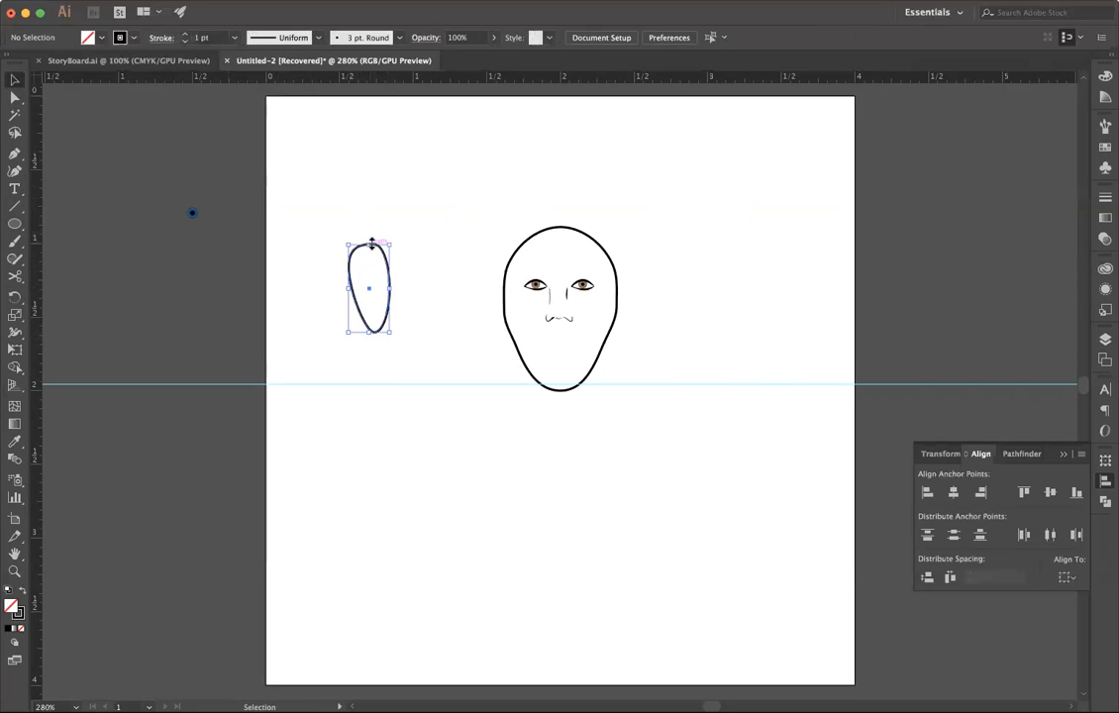
drag(366, 288, 495, 297)
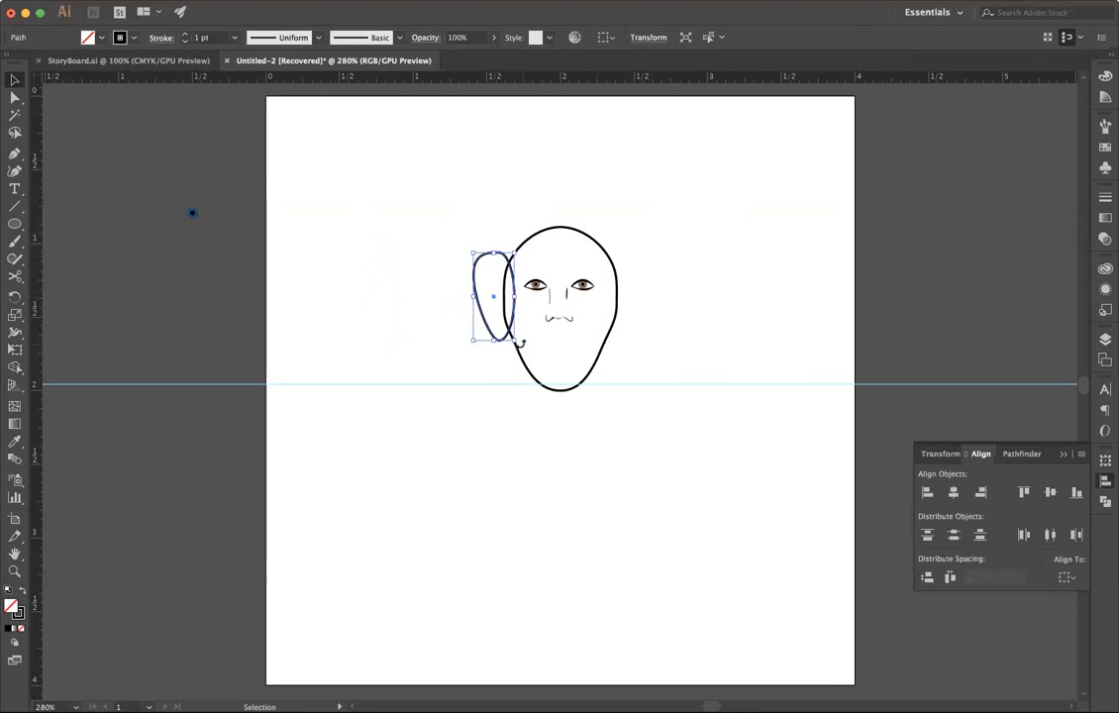
drag(516, 342, 499, 296)
click(465, 301)
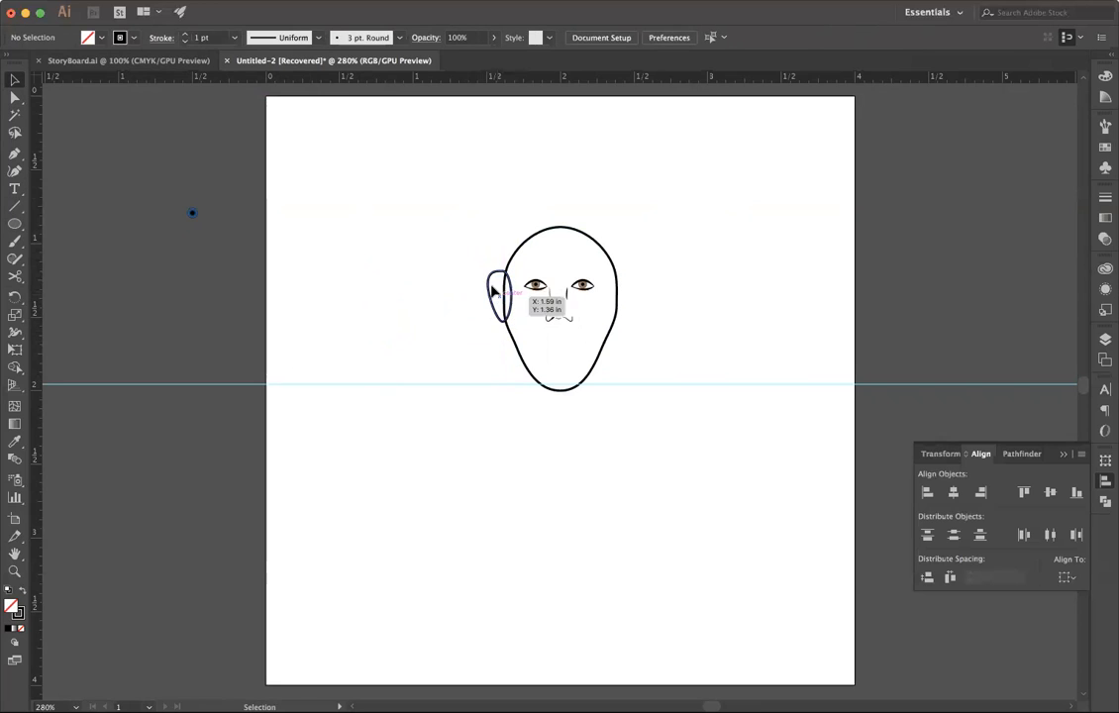
click(491, 276)
drag(489, 274, 488, 275)
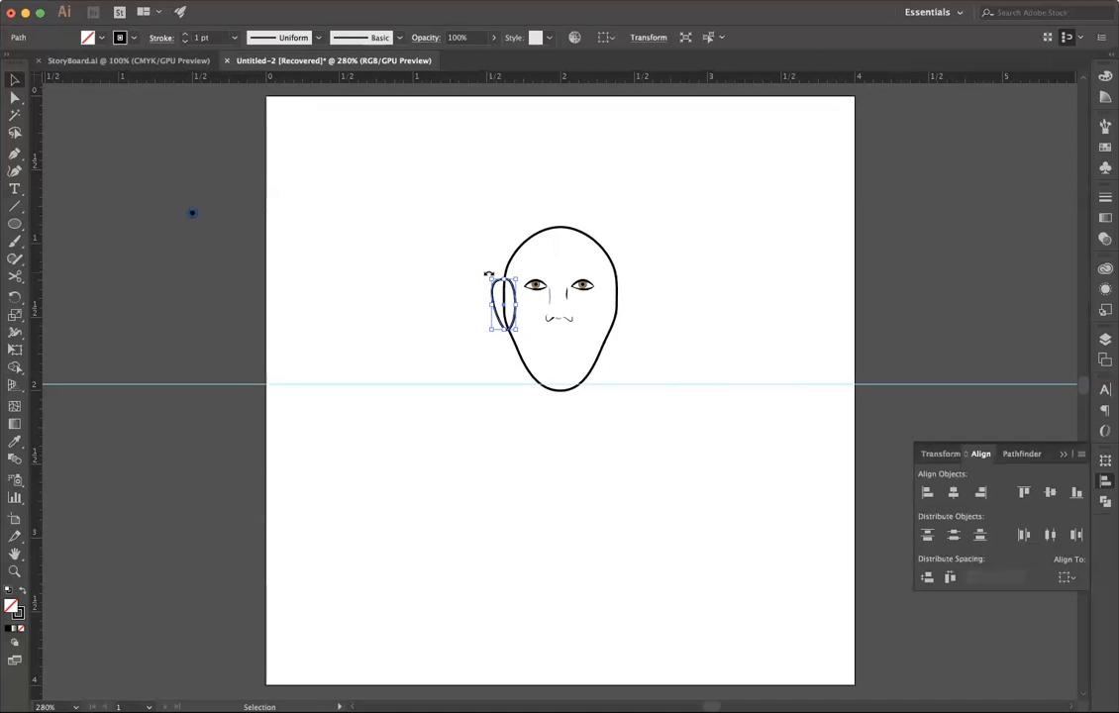
Step: Reshape the ear with Direct Selection by pulling its left anchor up and outward to widen the upper part
scroll(488, 274, left, 1)
click(15, 96)
click(498, 357)
click(522, 331)
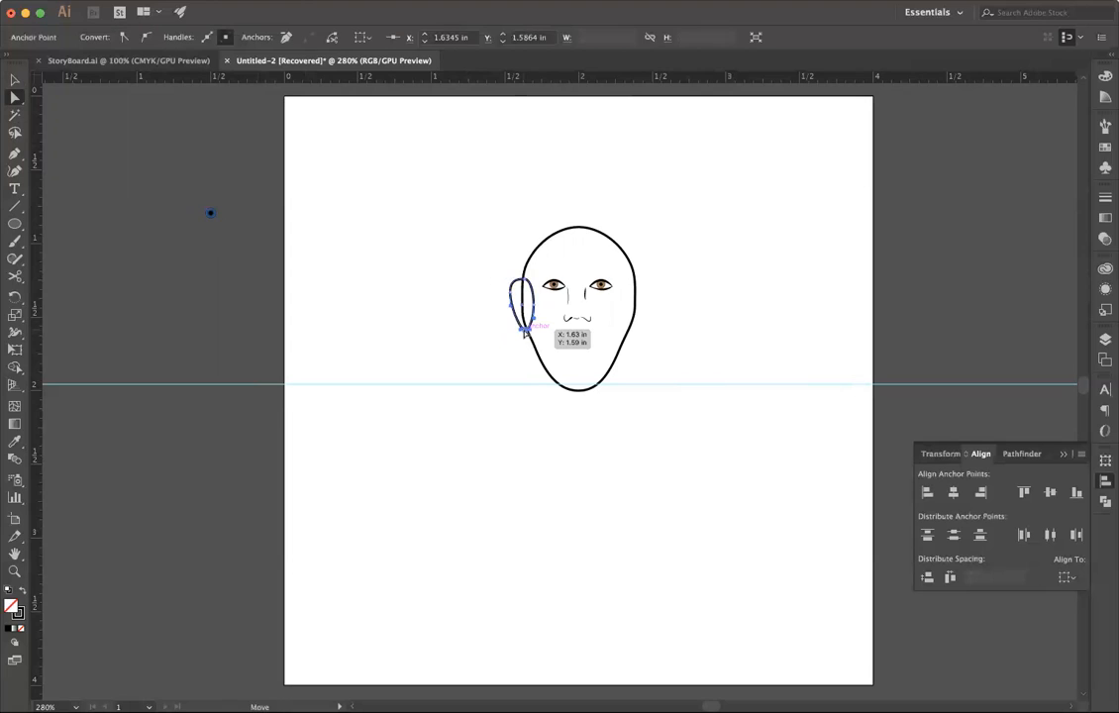
drag(522, 334, 510, 309)
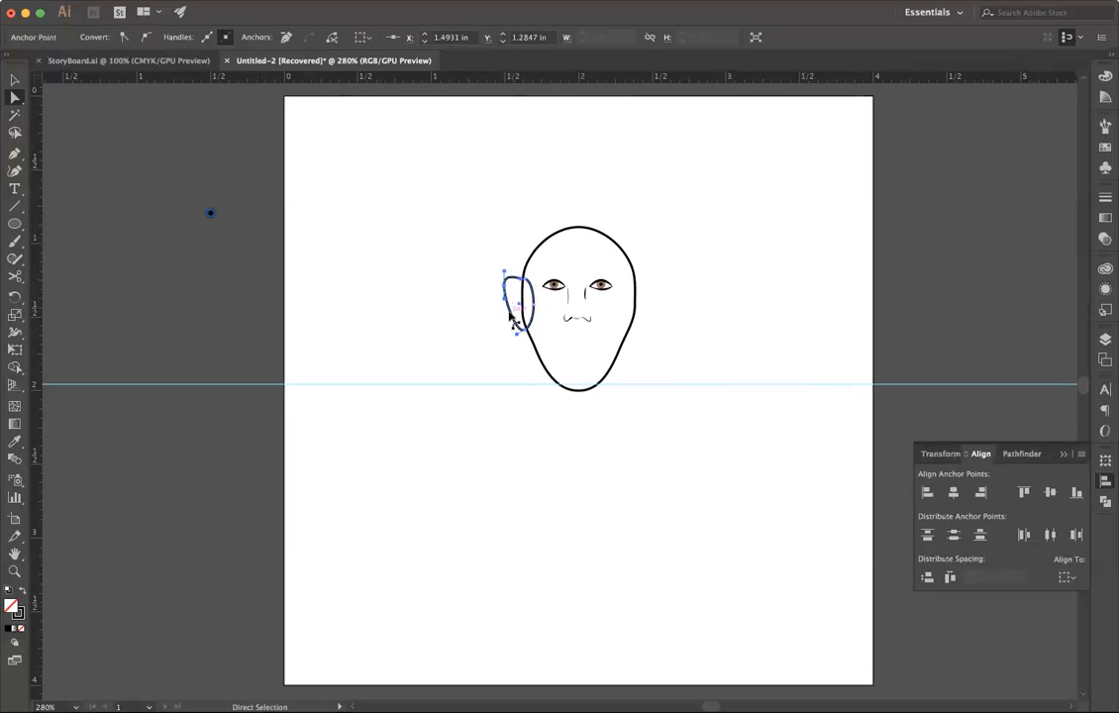
click(205, 159)
Step: Scale the ear down further and shift it slightly inward so it overlaps the head's left edge
click(14, 80)
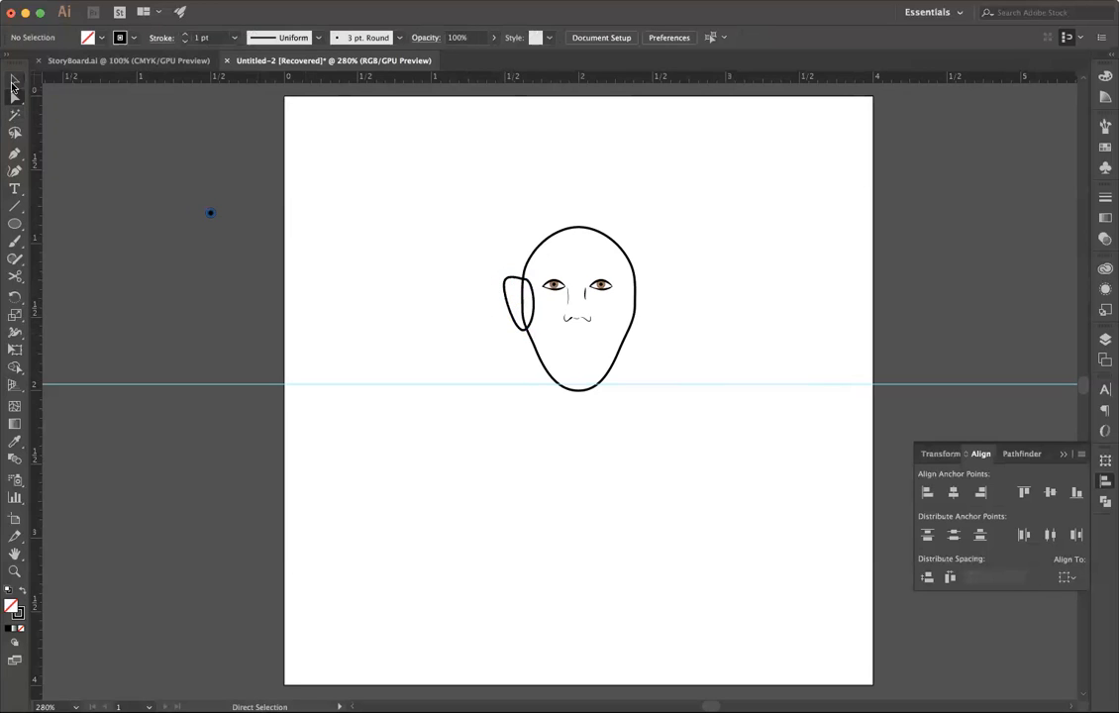
click(507, 297)
mouse_move(534, 332)
mouse_down()
mouse_move(512, 327)
mouse_move(526, 319)
mouse_up()
click(479, 327)
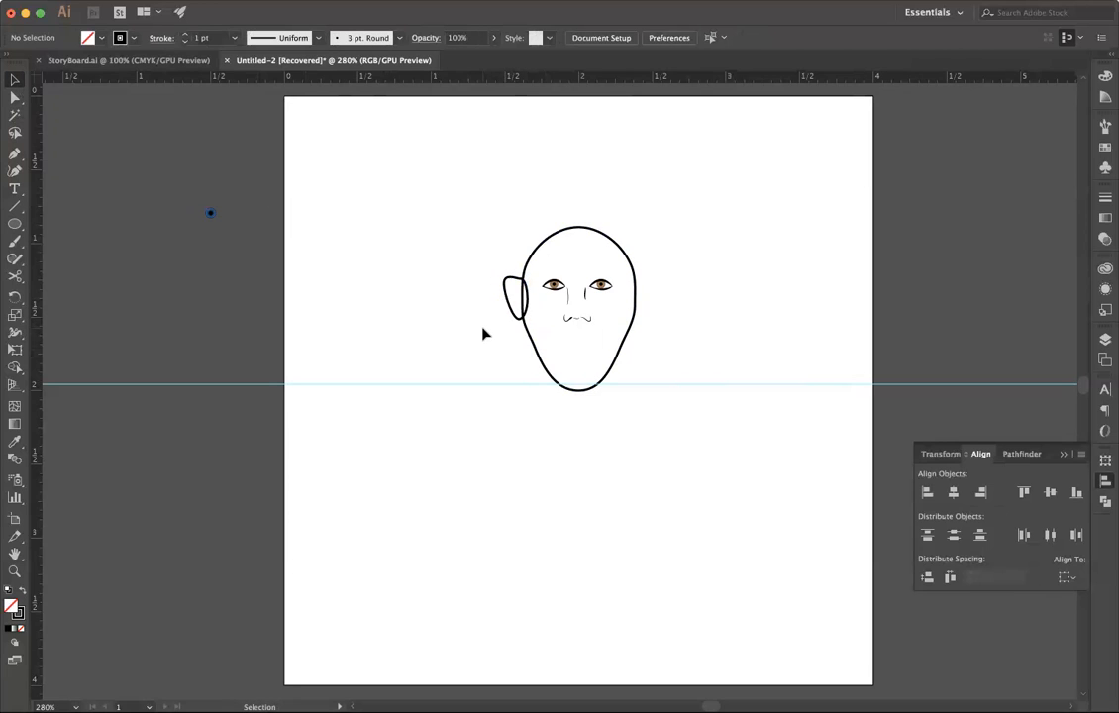
click(507, 299)
drag(505, 299, 508, 300)
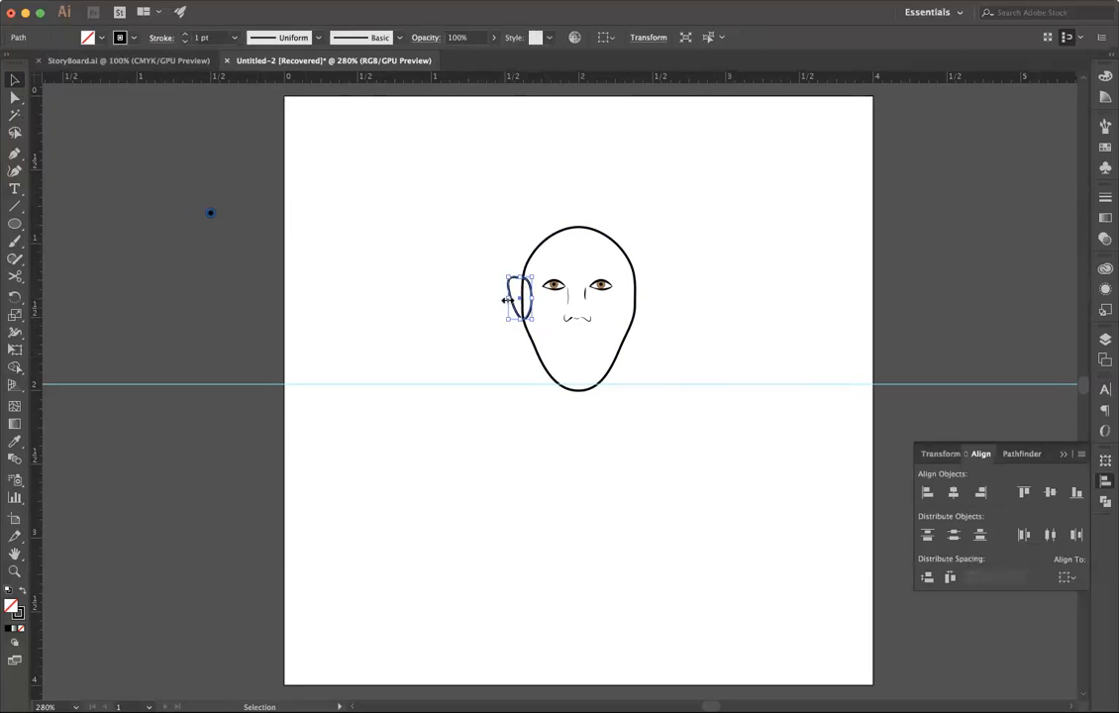
click(448, 276)
Step: Round off the ear's flat upper edge by adjusting its top anchor handle with Direct Selection
click(14, 97)
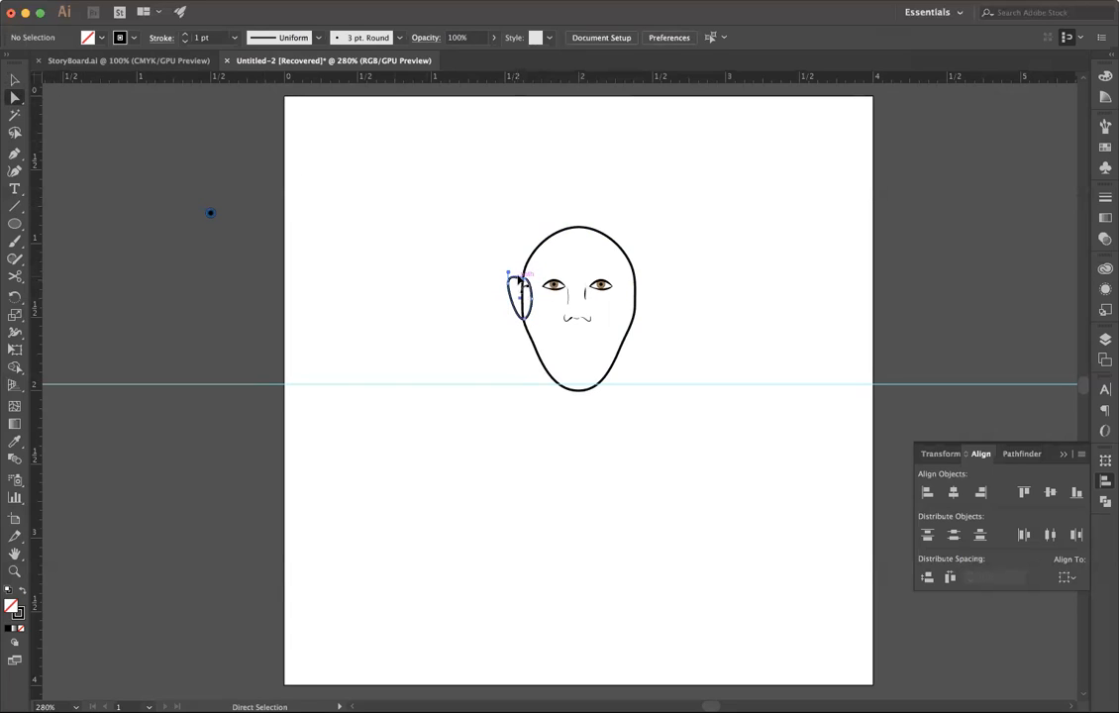
click(508, 273)
drag(523, 279, 522, 278)
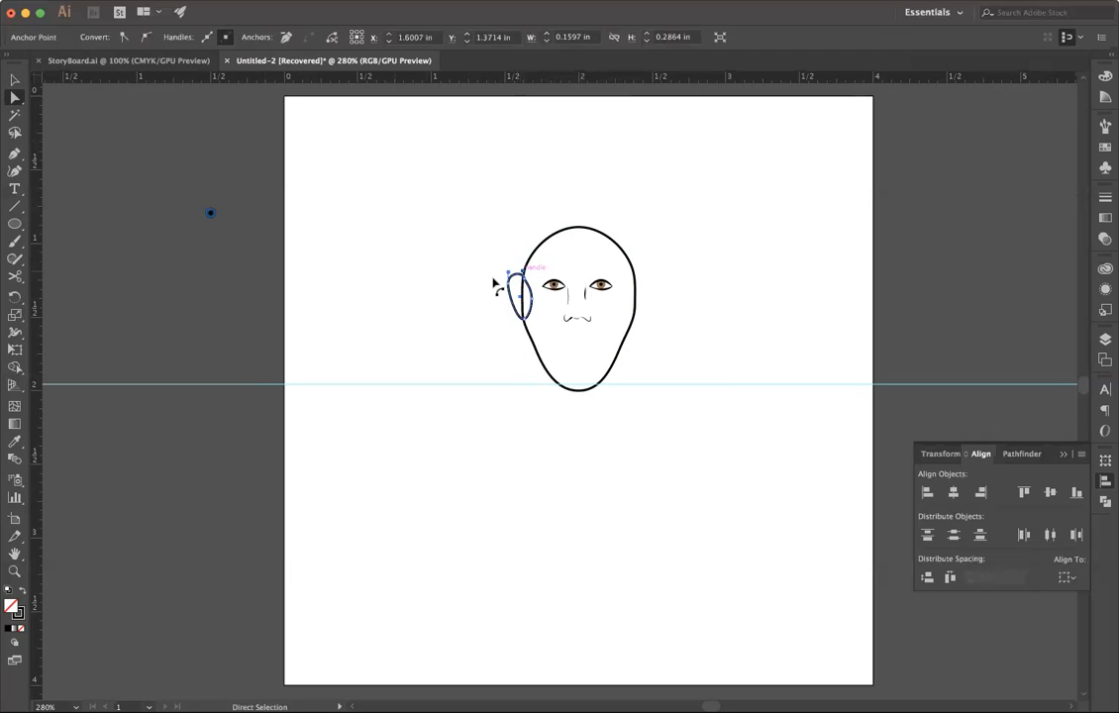
click(470, 284)
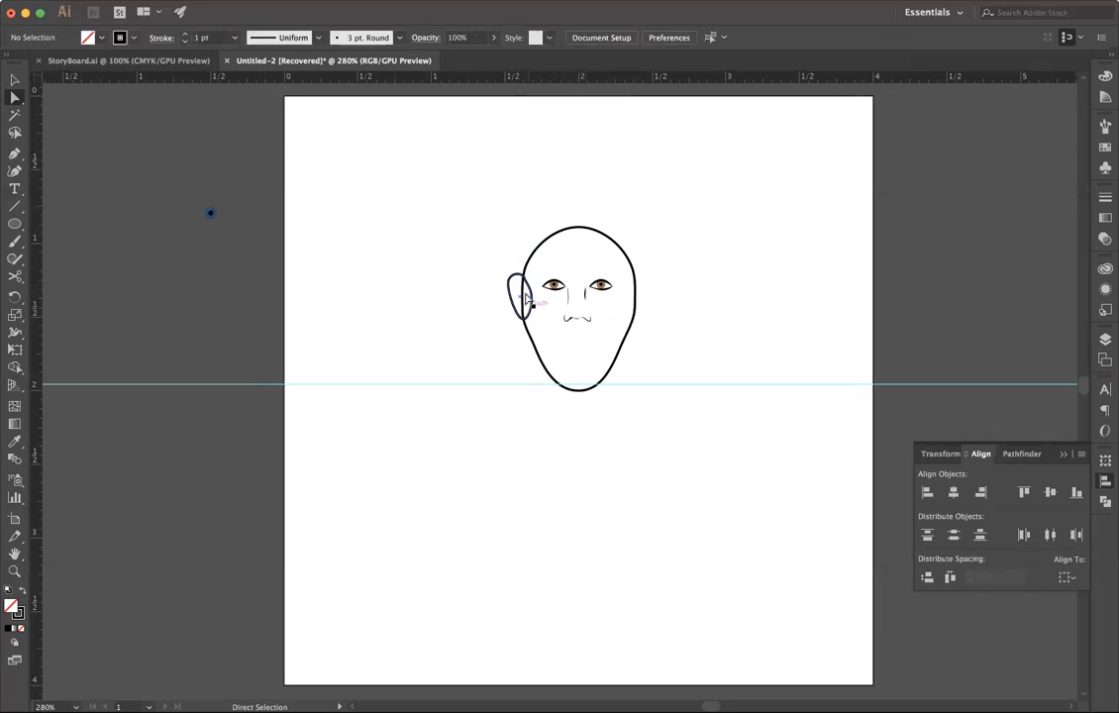
Step: Select the ear shape and the head outline and merge them into one shape with Pathfinder Unite
drag(516, 256, 533, 292)
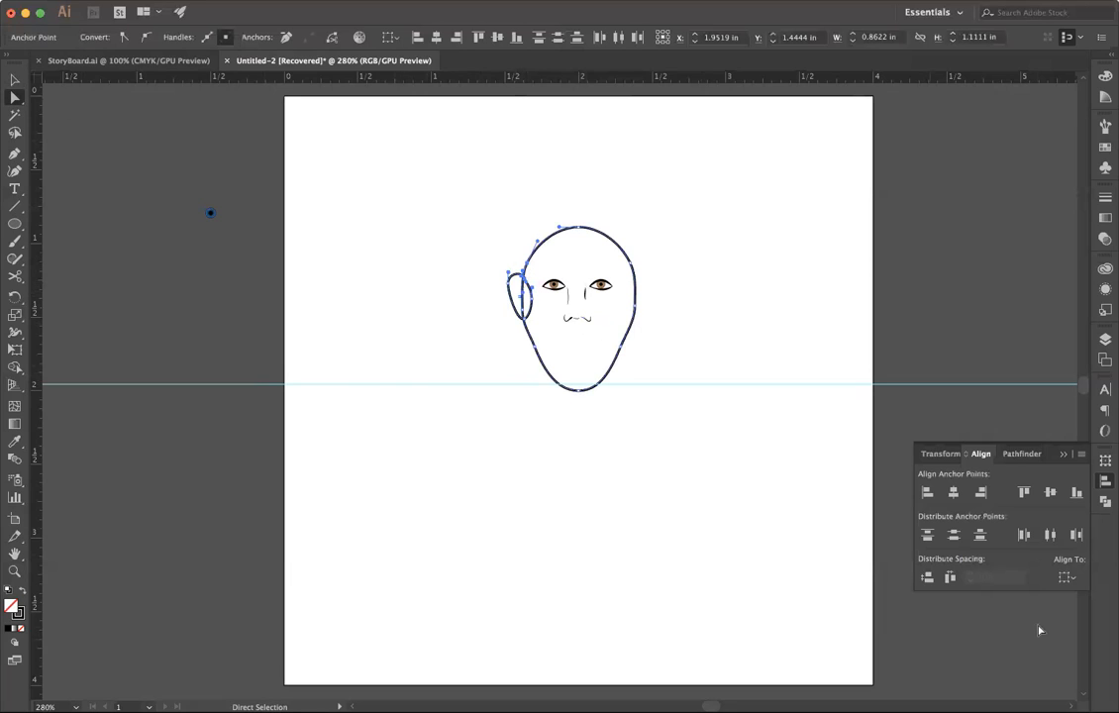
click(16, 80)
drag(456, 238, 535, 289)
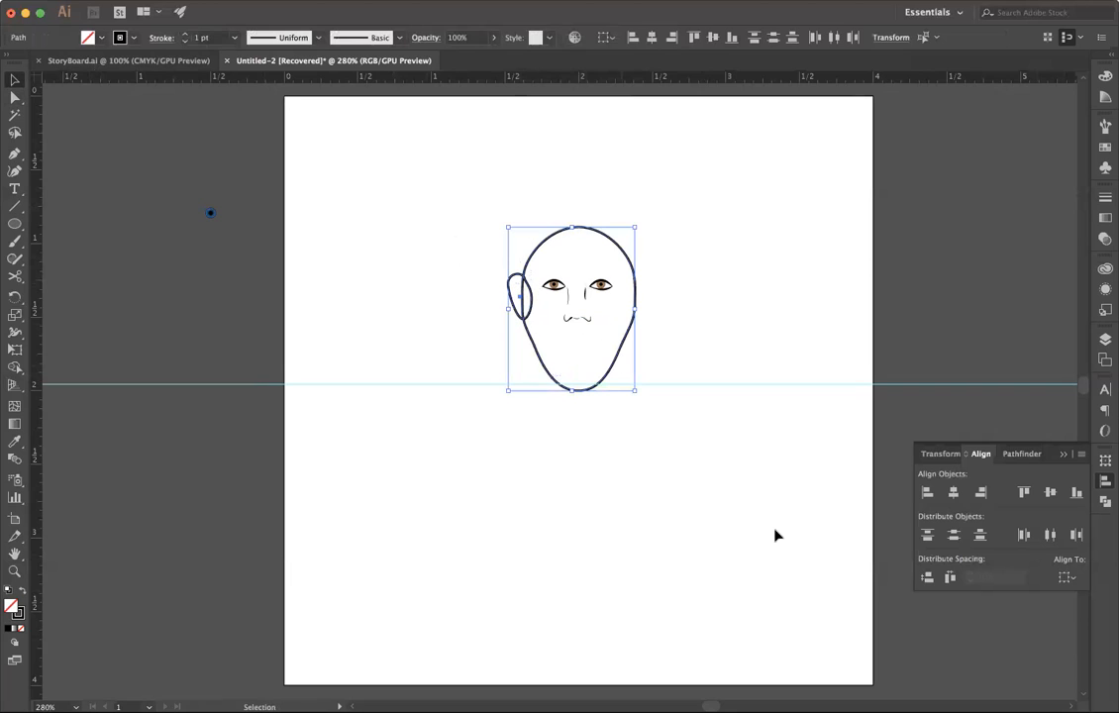
click(1020, 453)
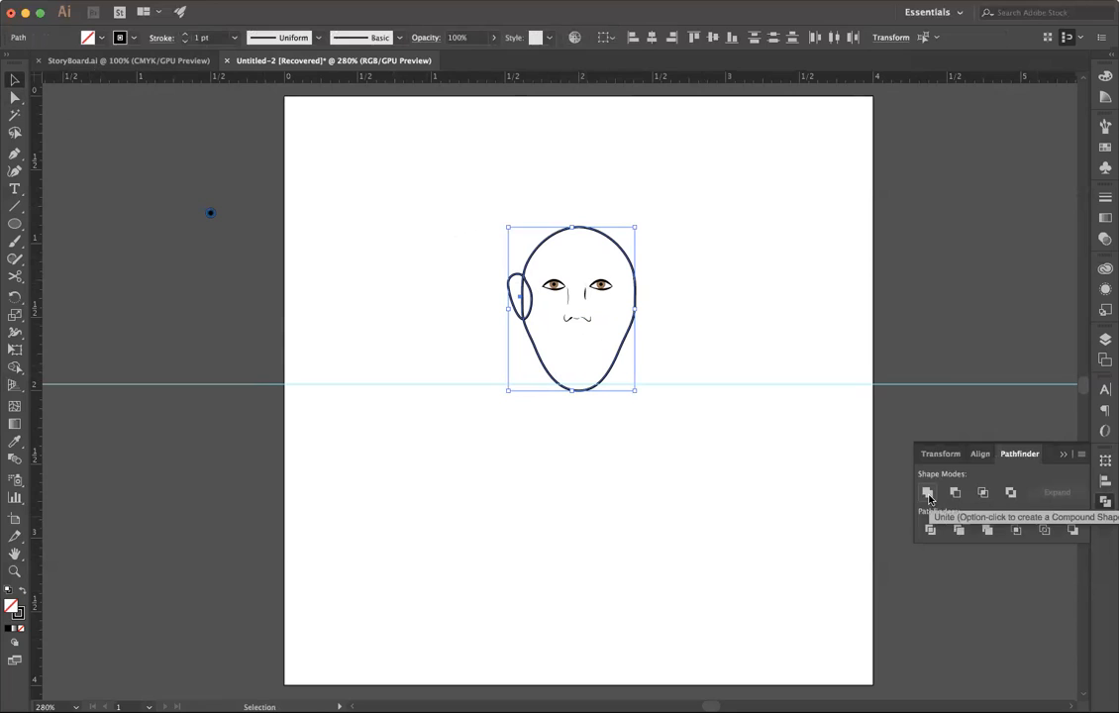
click(928, 492)
click(792, 588)
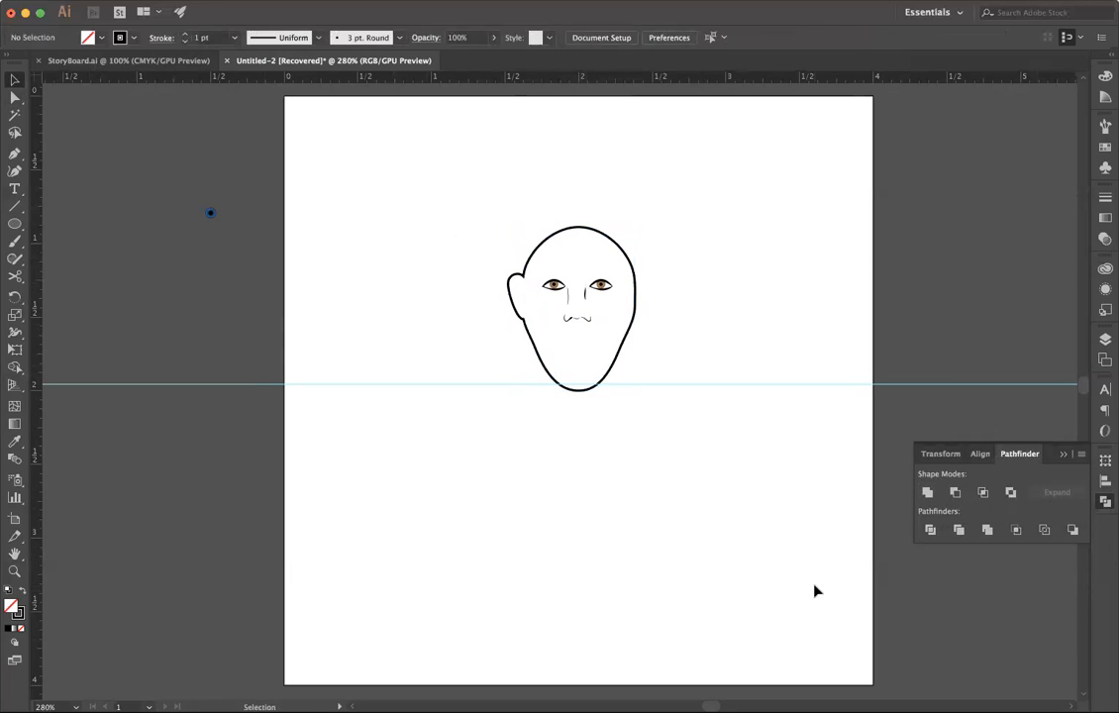
Step: Pull the head outline's left jaw anchor inward with Direct Selection to narrow the lower cheek
click(530, 357)
key(a)
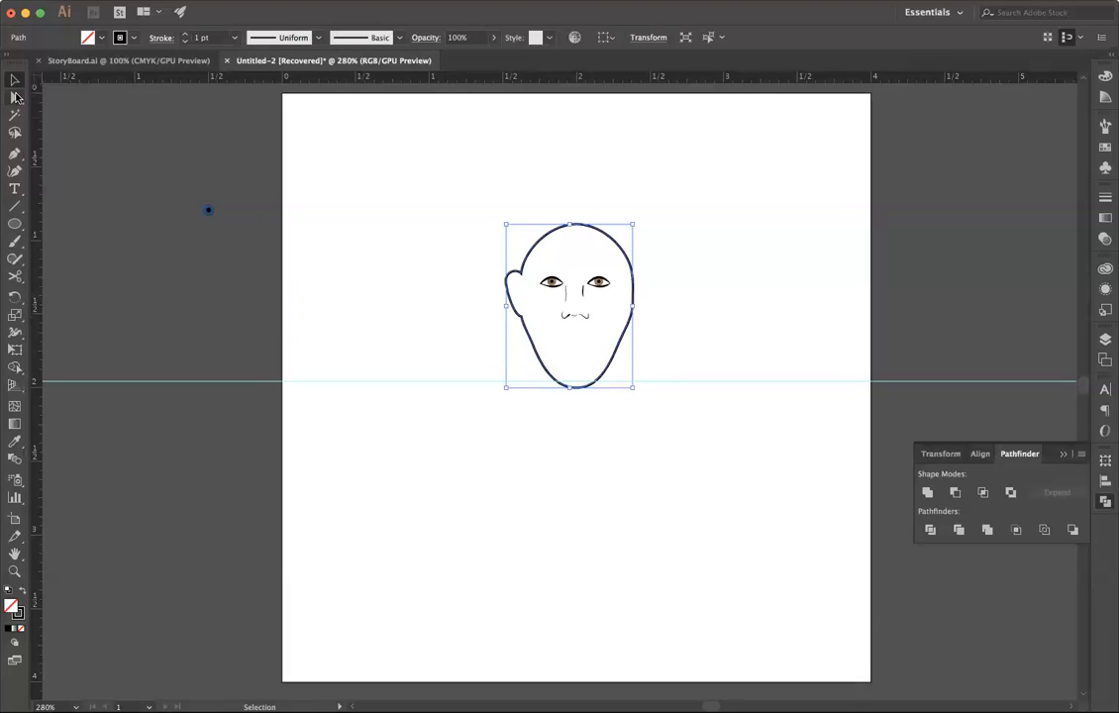
click(533, 343)
drag(533, 346, 540, 347)
click(519, 353)
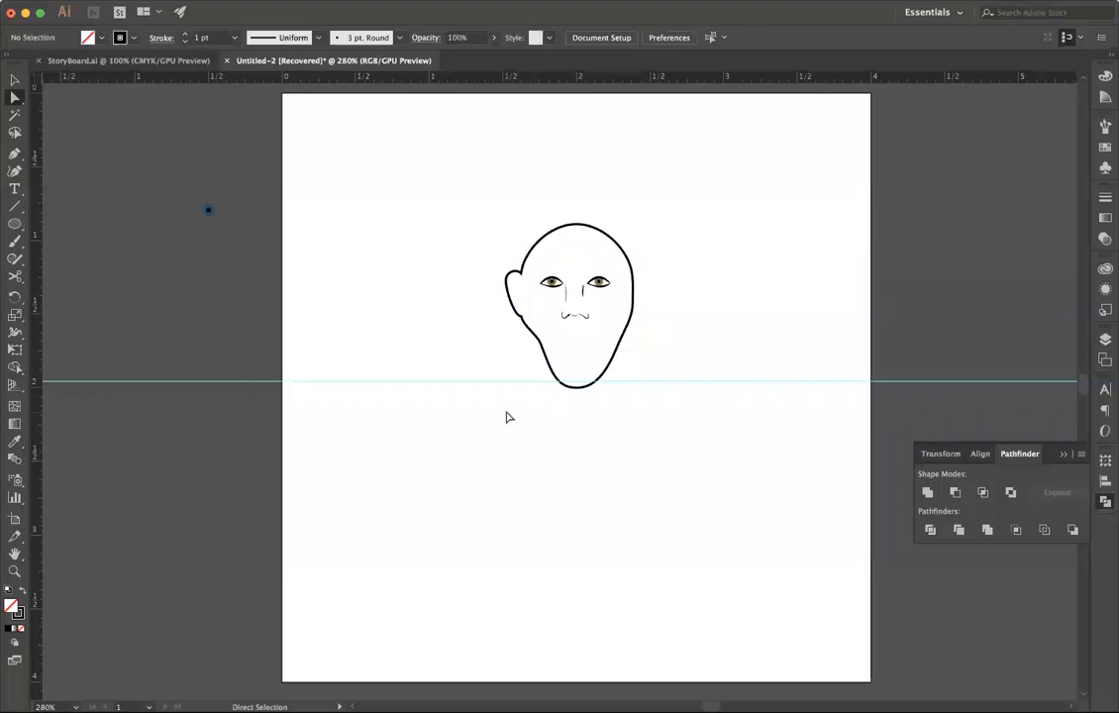
Step: Restore the smooth left jaw line and reshape the chin with Direct Selection into a shorter, flatter, wider curve above the guide
click(544, 348)
drag(536, 350, 536, 350)
drag(576, 388, 572, 386)
click(571, 382)
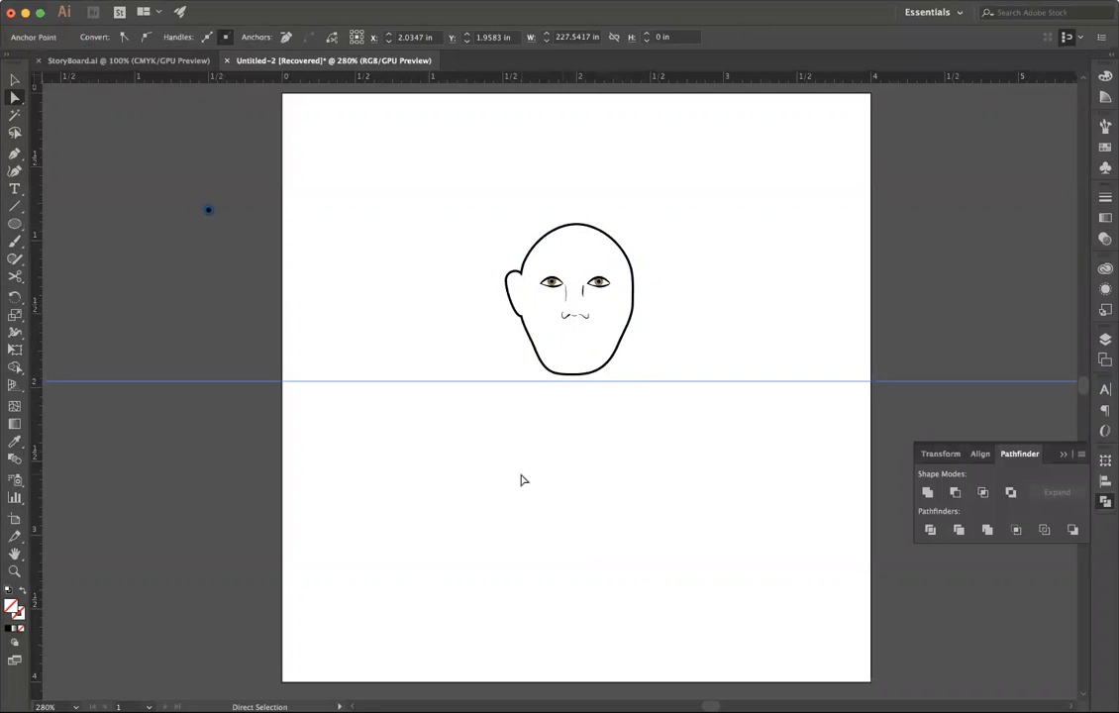
Step: Draw a small curved inner-ear line inside the upper part of the ear with the Pen tool
click(12, 156)
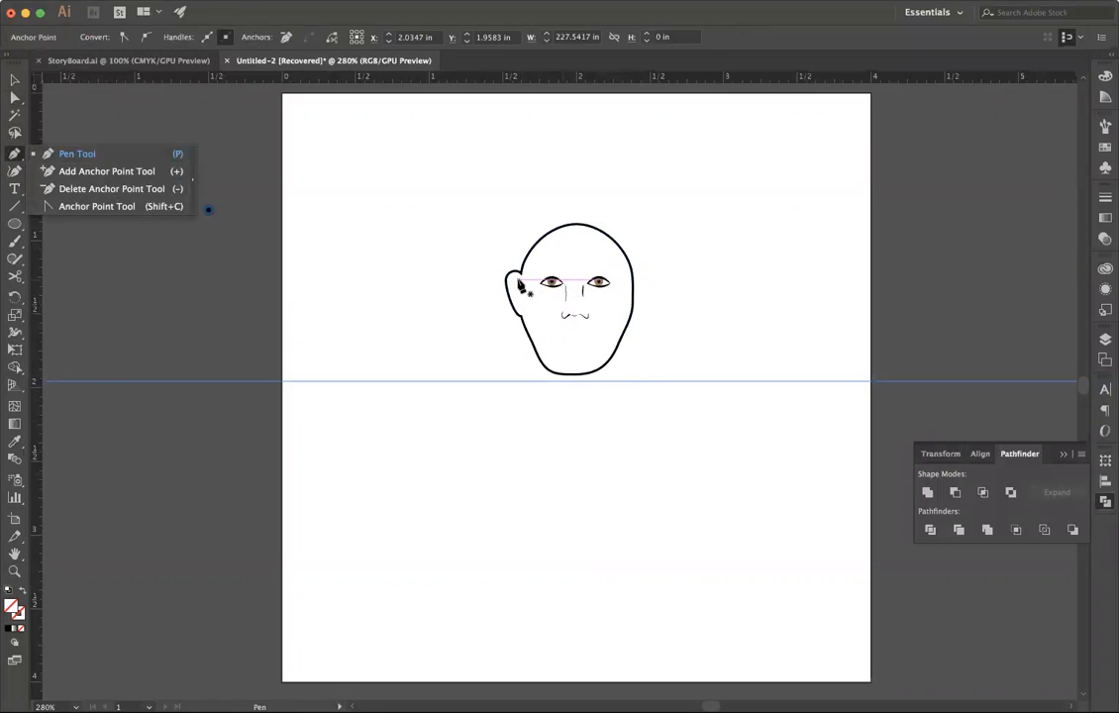
click(515, 285)
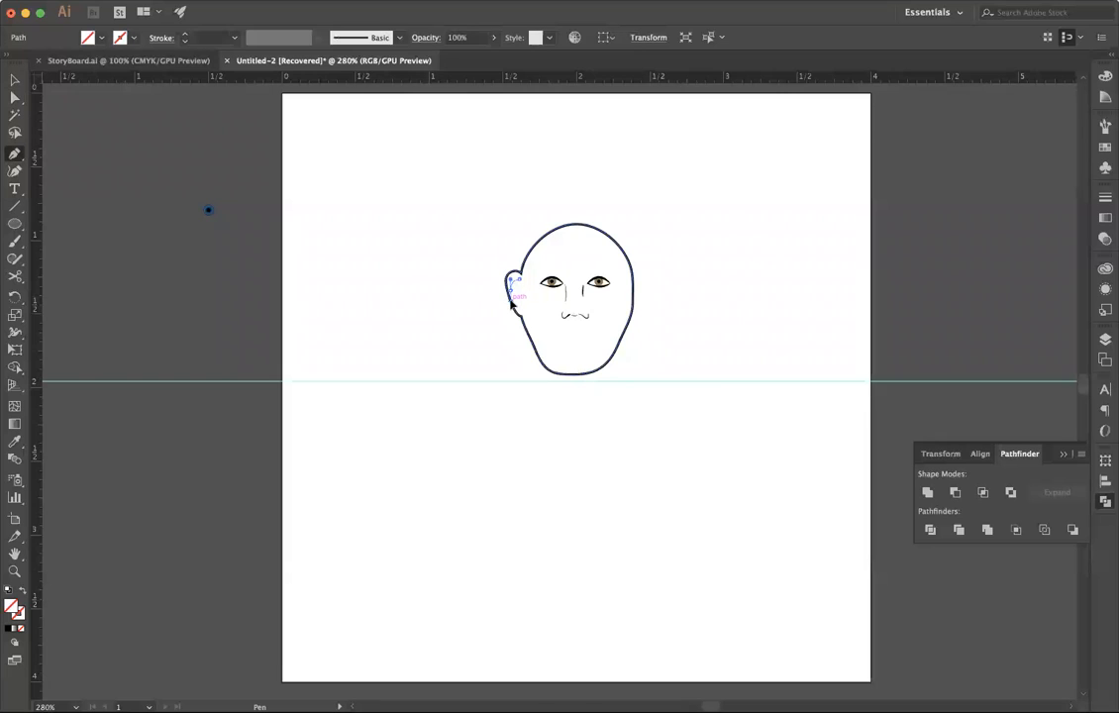
click(512, 315)
Step: Give the inner-ear curve a black 0.25 pt stroke with the width profile that tapers at both ends
click(15, 79)
click(513, 282)
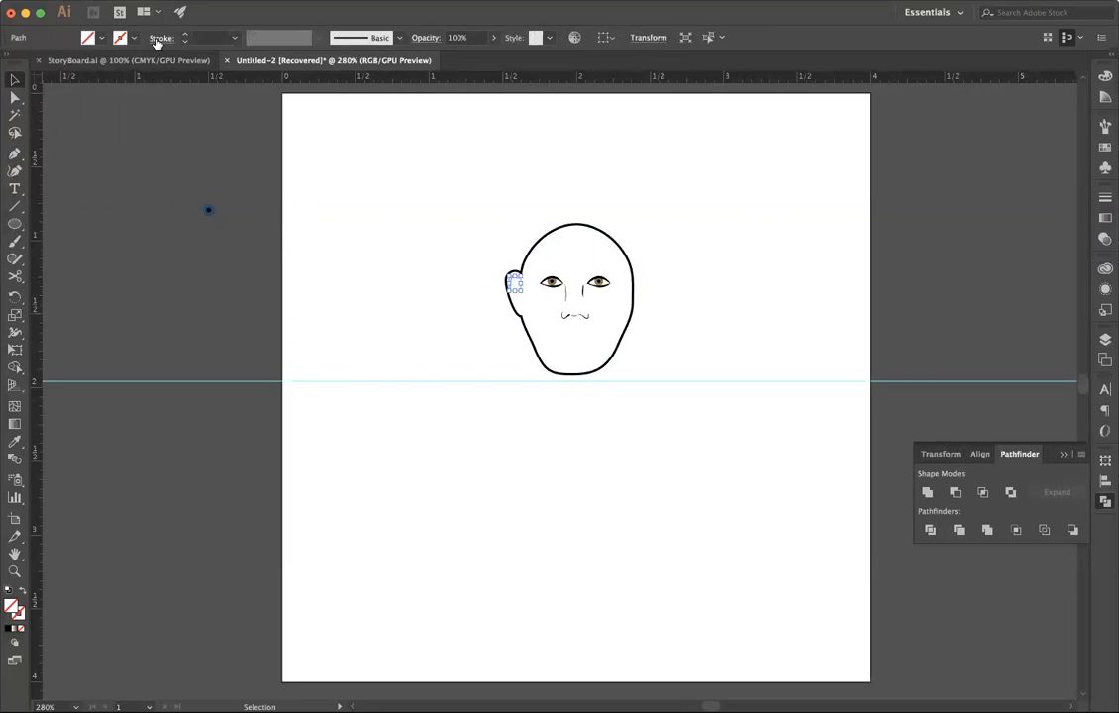
click(120, 38)
click(10, 62)
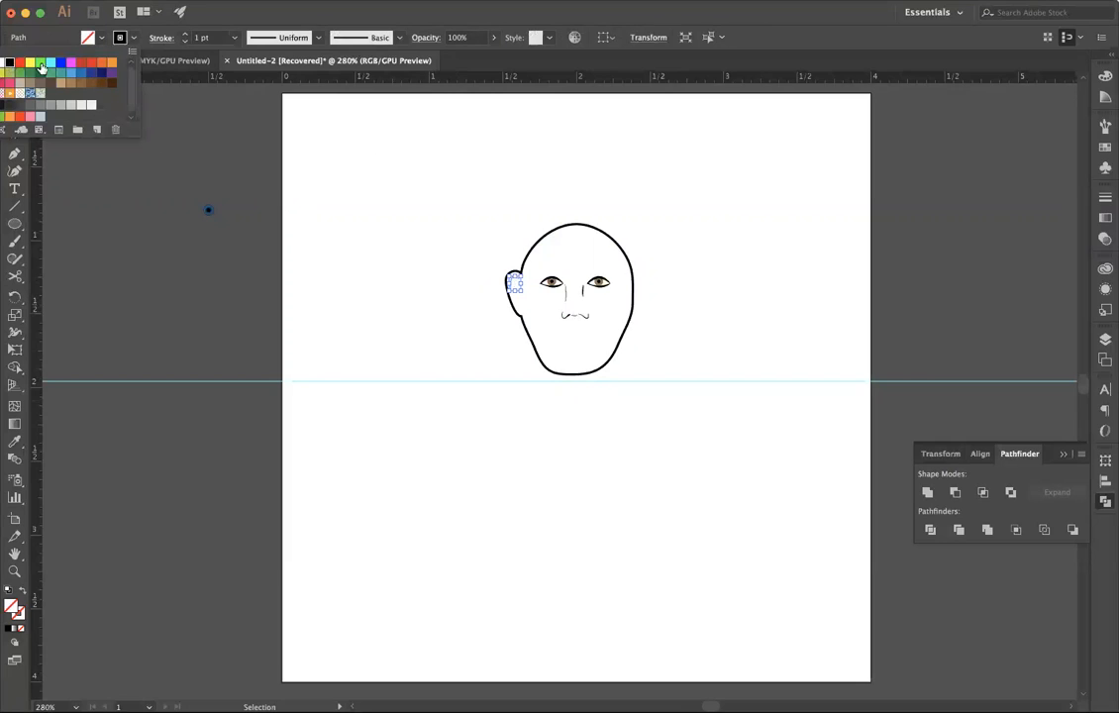
click(231, 37)
click(230, 50)
click(315, 40)
click(249, 81)
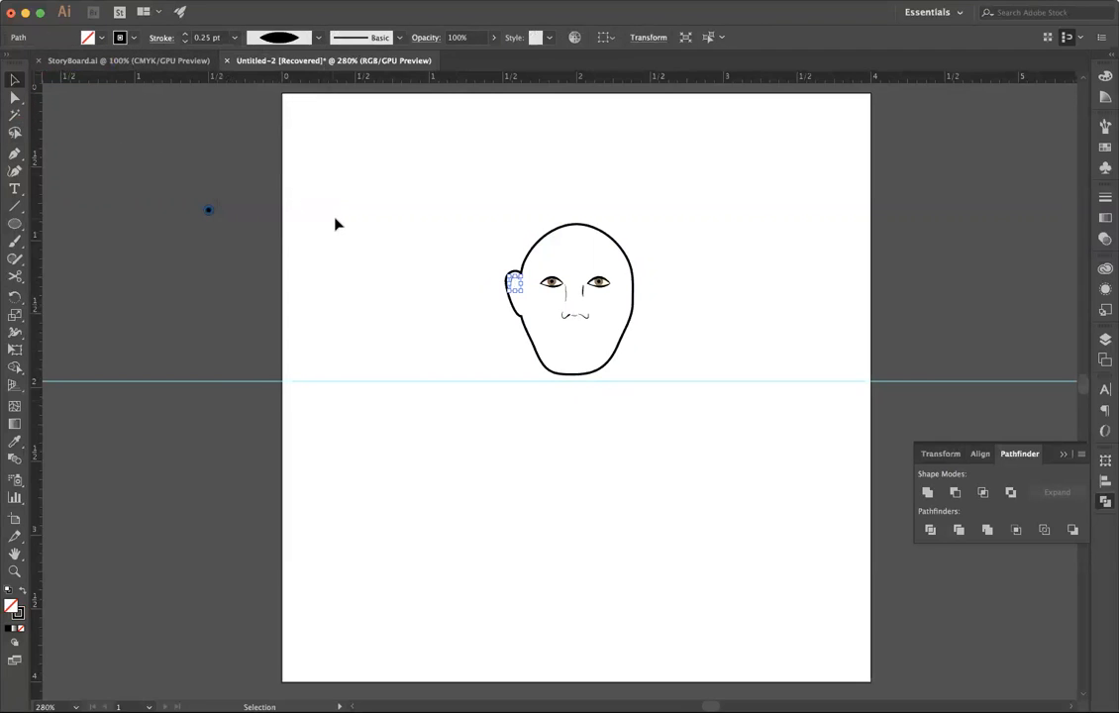
click(288, 326)
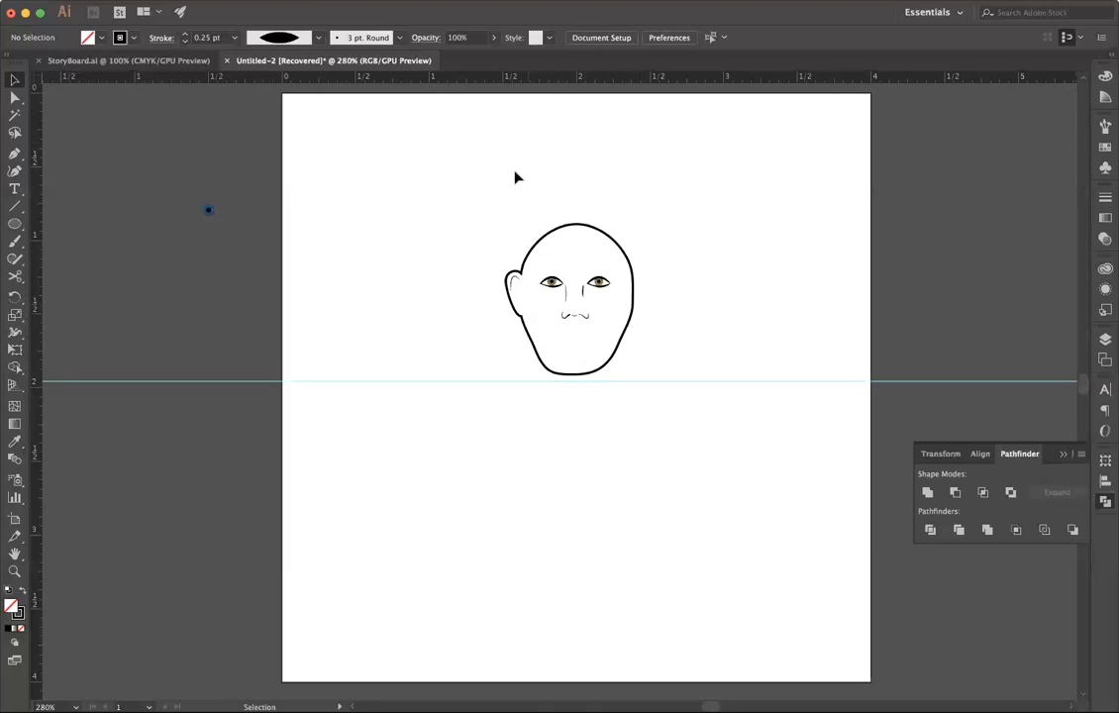
Step: Select the whole face and move it to the upper-left corner of the artboard
drag(472, 168, 685, 379)
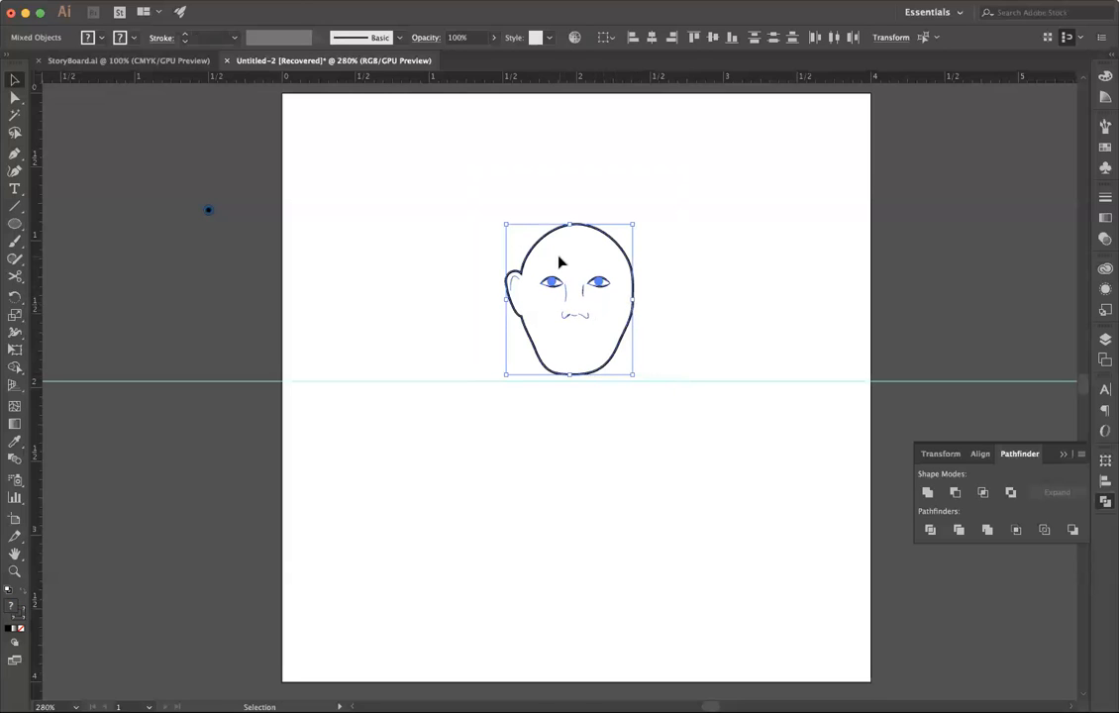
drag(536, 247, 340, 132)
click(639, 485)
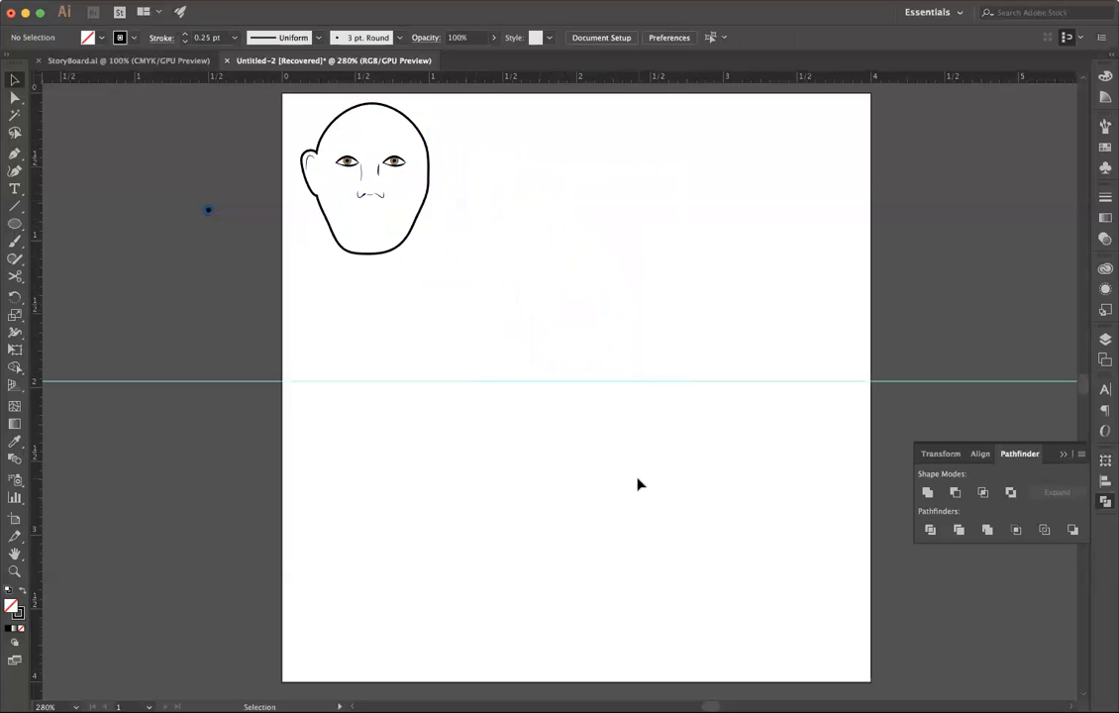
scroll(639, 484, down, 1)
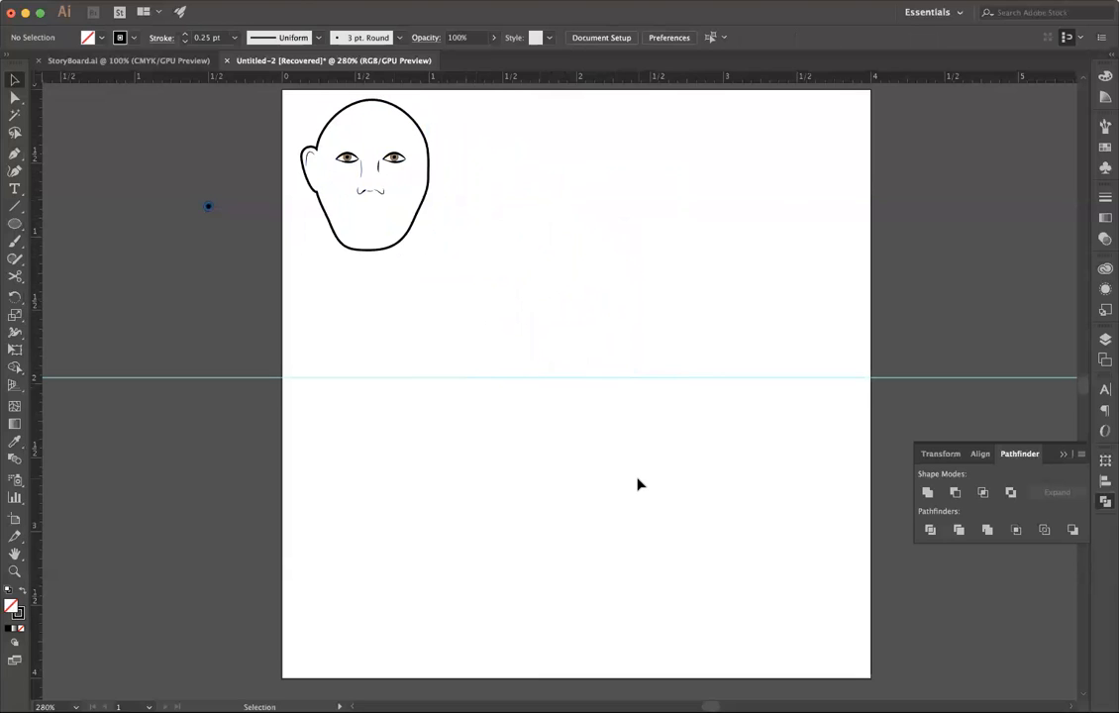
scroll(638, 484, up, 1)
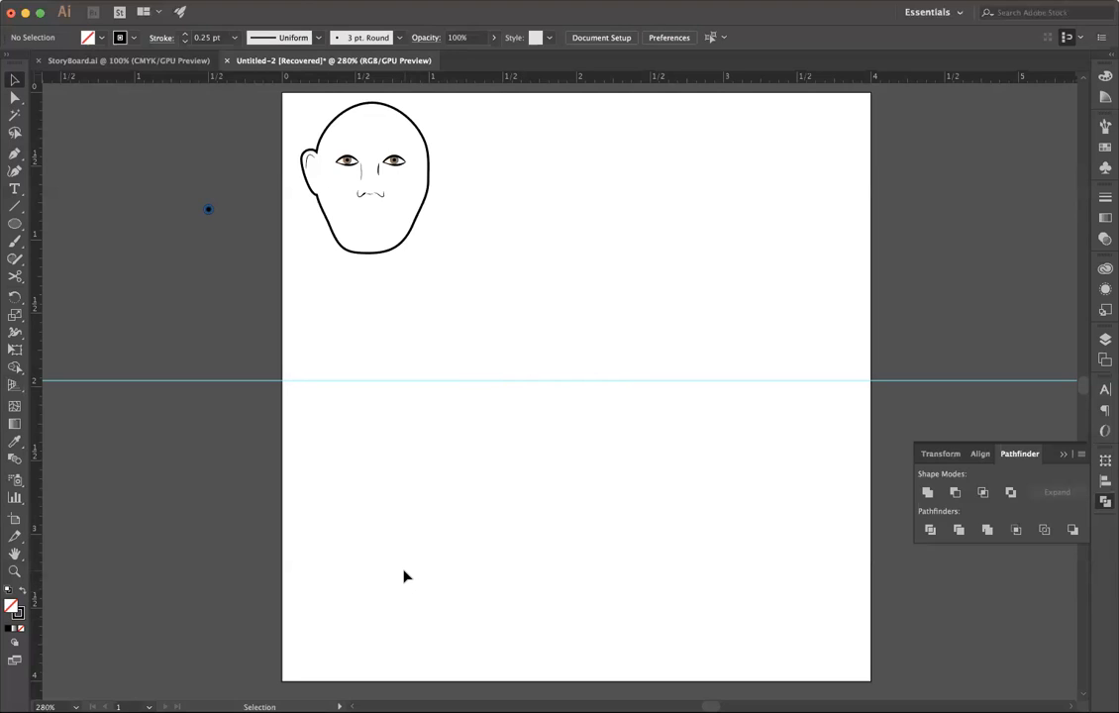
scroll(71, 311, up, 1)
scroll(30, 229, down, 1)
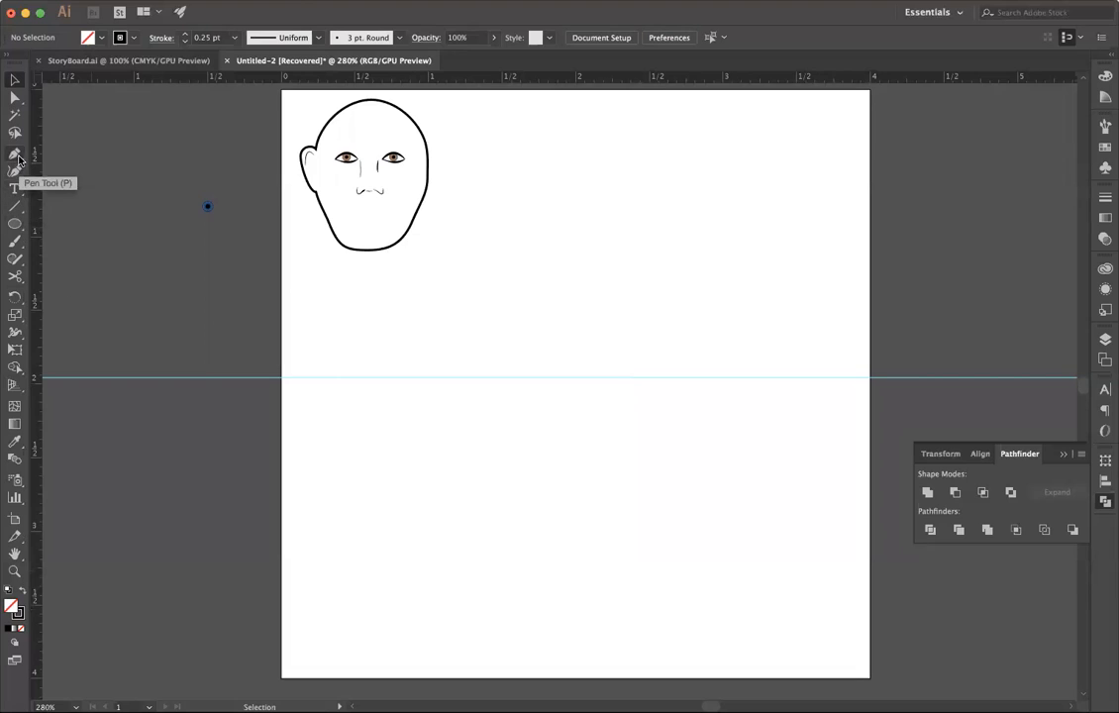
Step: Paint a short black zigzag below and right of the face with the Paintbrush tool
click(21, 247)
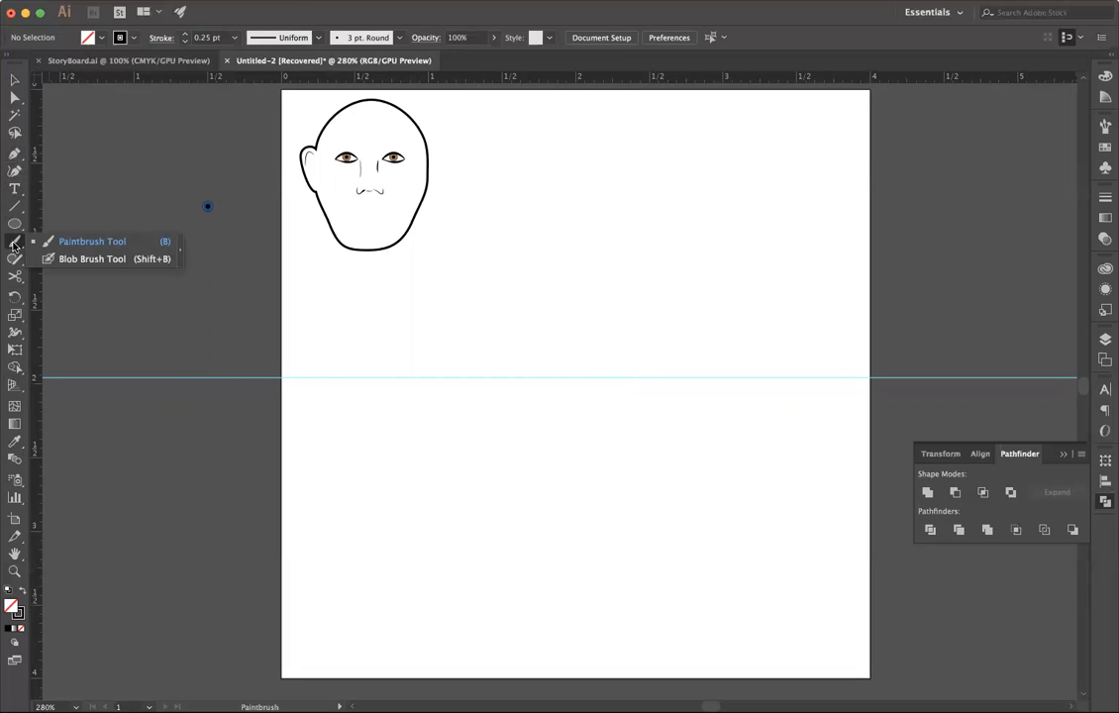
click(48, 246)
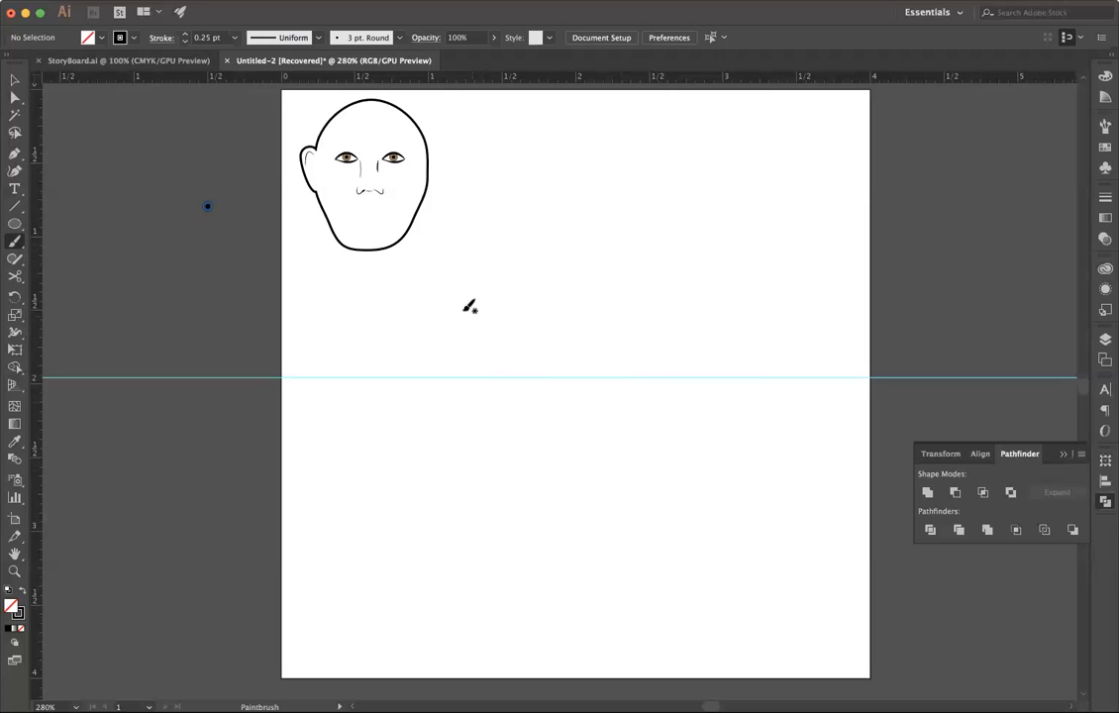
mouse_move(436, 318)
mouse_down()
mouse_move(439, 332)
mouse_move(484, 310)
mouse_up()
drag(483, 315, 485, 313)
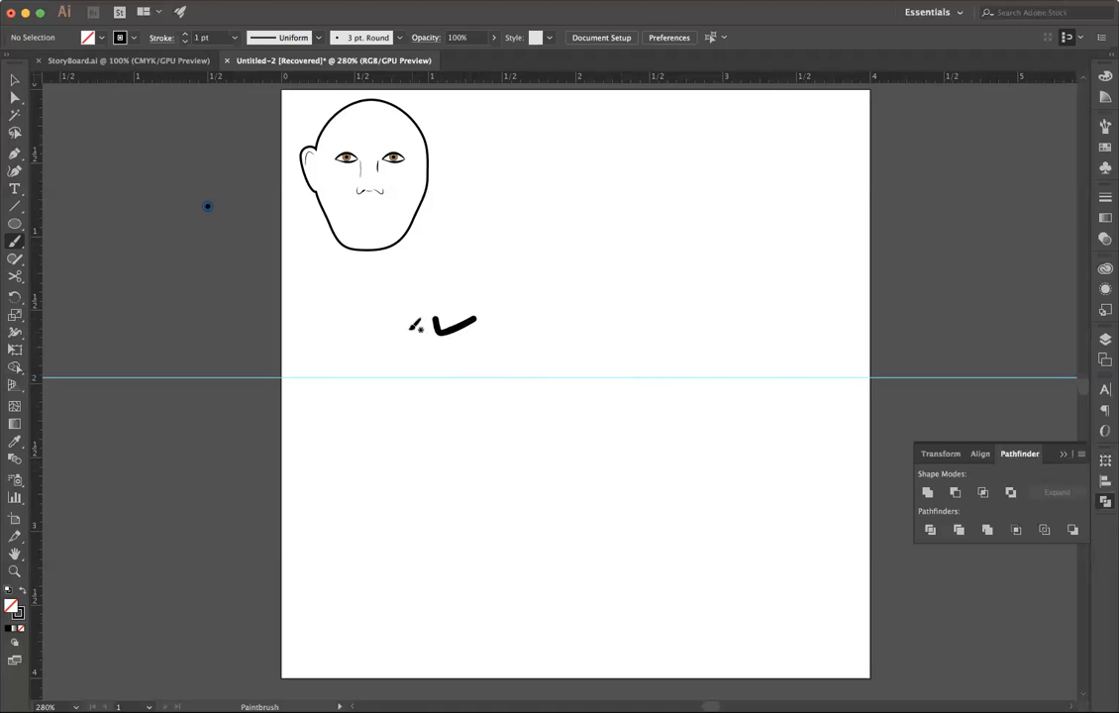
drag(434, 330, 435, 317)
mouse_move(444, 315)
mouse_down()
mouse_move(408, 336)
mouse_move(455, 337)
mouse_up()
Step: Select the painted zigzag strokes below the face and delete them
click(15, 80)
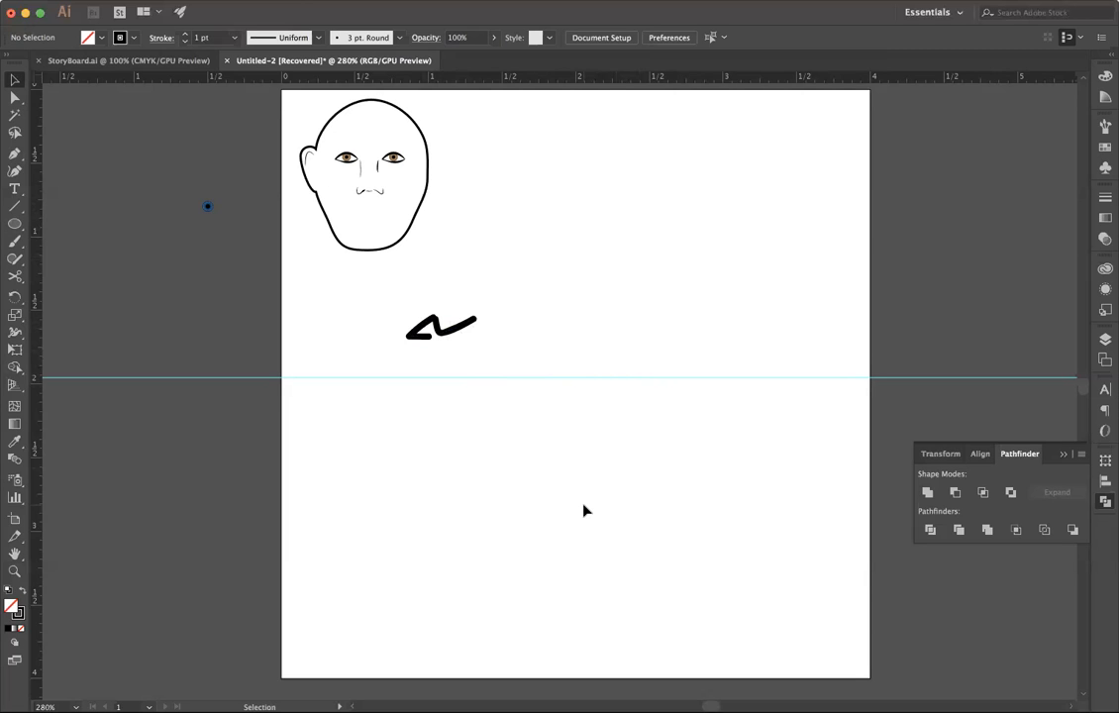
scroll(580, 317, down, 4)
scroll(560, 327, up, 2)
scroll(560, 327, up, 3)
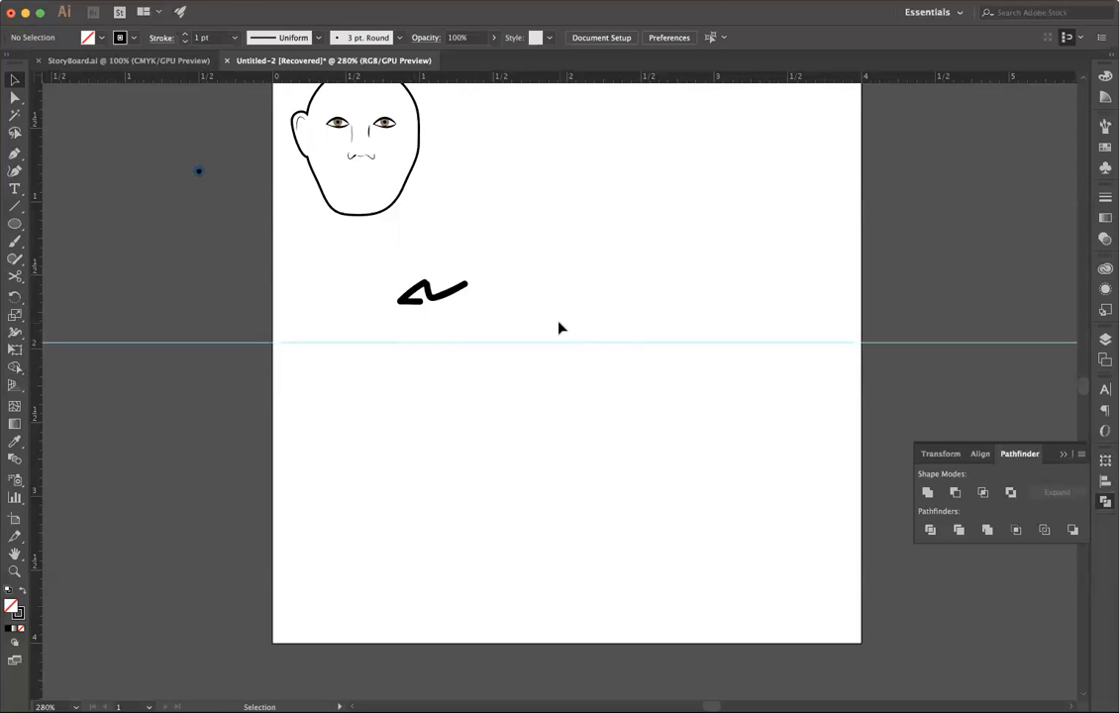
drag(433, 322, 495, 328)
key(Delete)
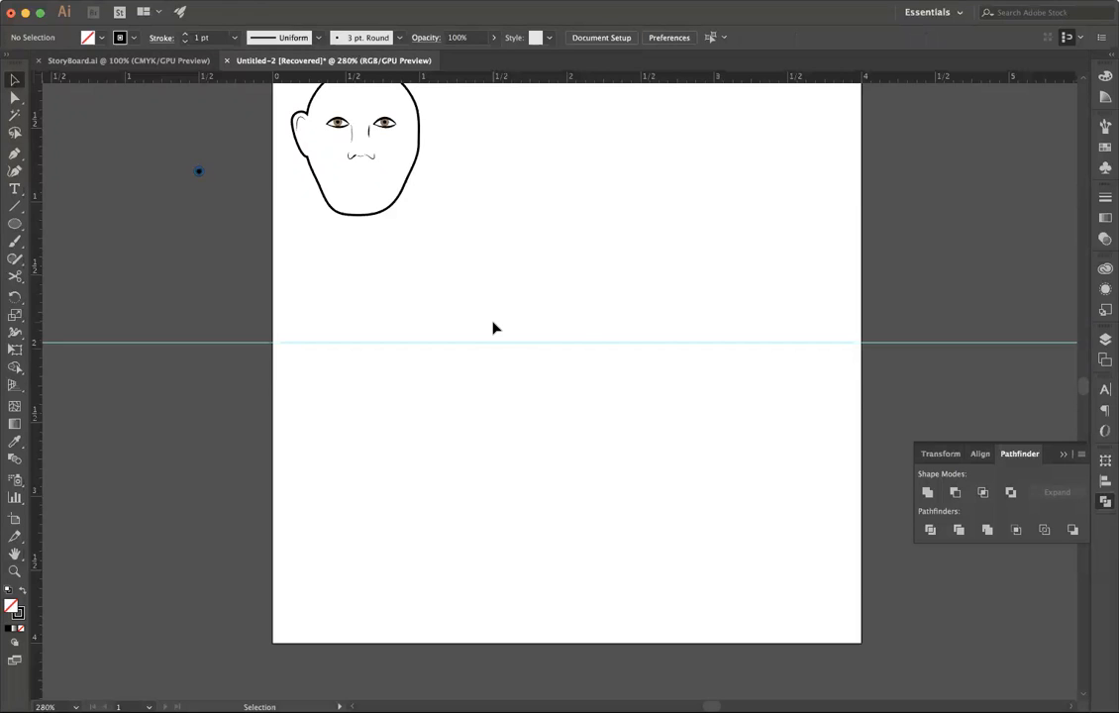
Step: Draw two straight lines about 0.6 in long from a shared upper point down to the guide with the Line Segment tool
scroll(494, 327, up, 2)
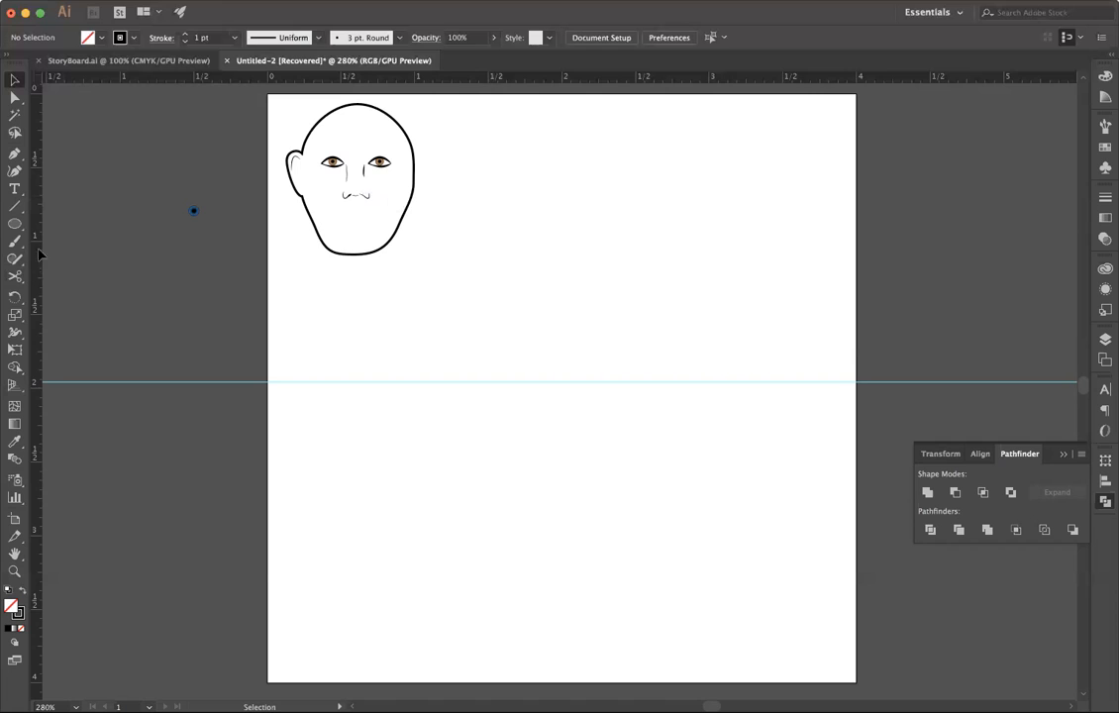
click(15, 208)
drag(450, 294, 447, 380)
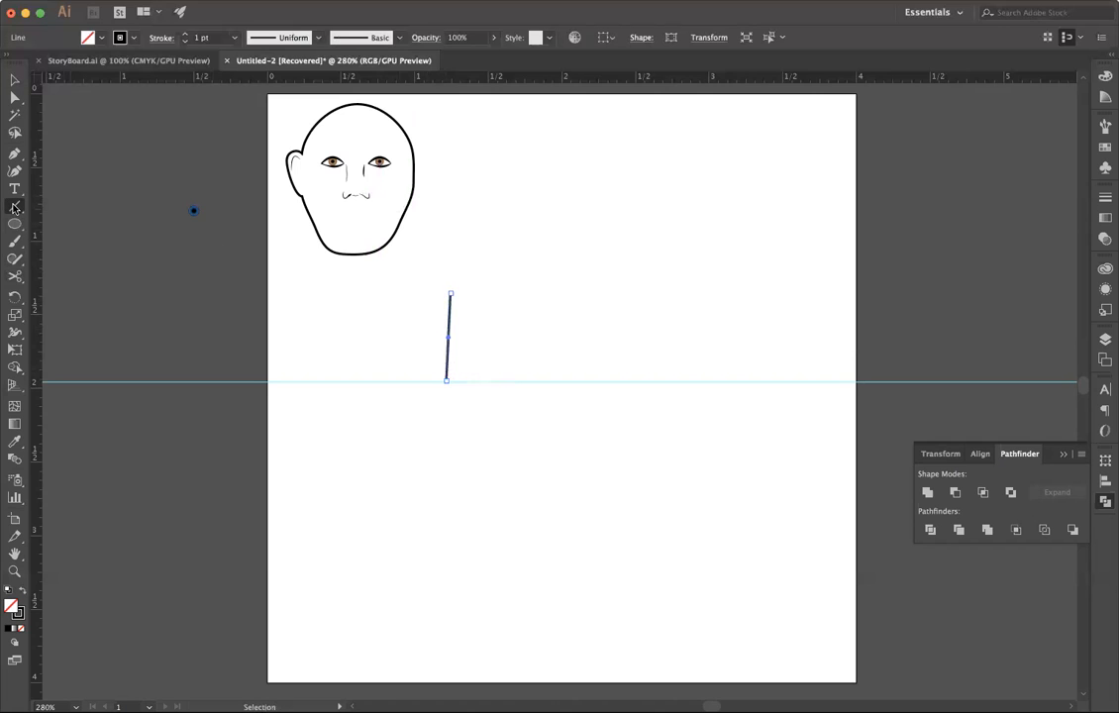
click(451, 294)
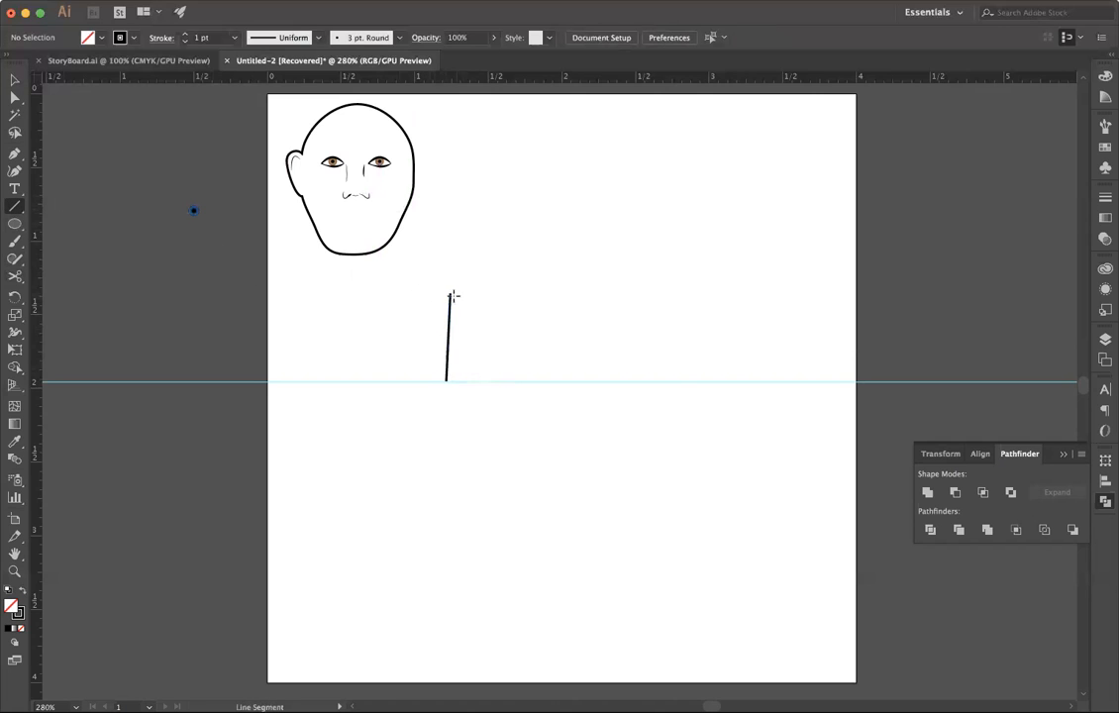
key(Escape)
drag(451, 294, 469, 380)
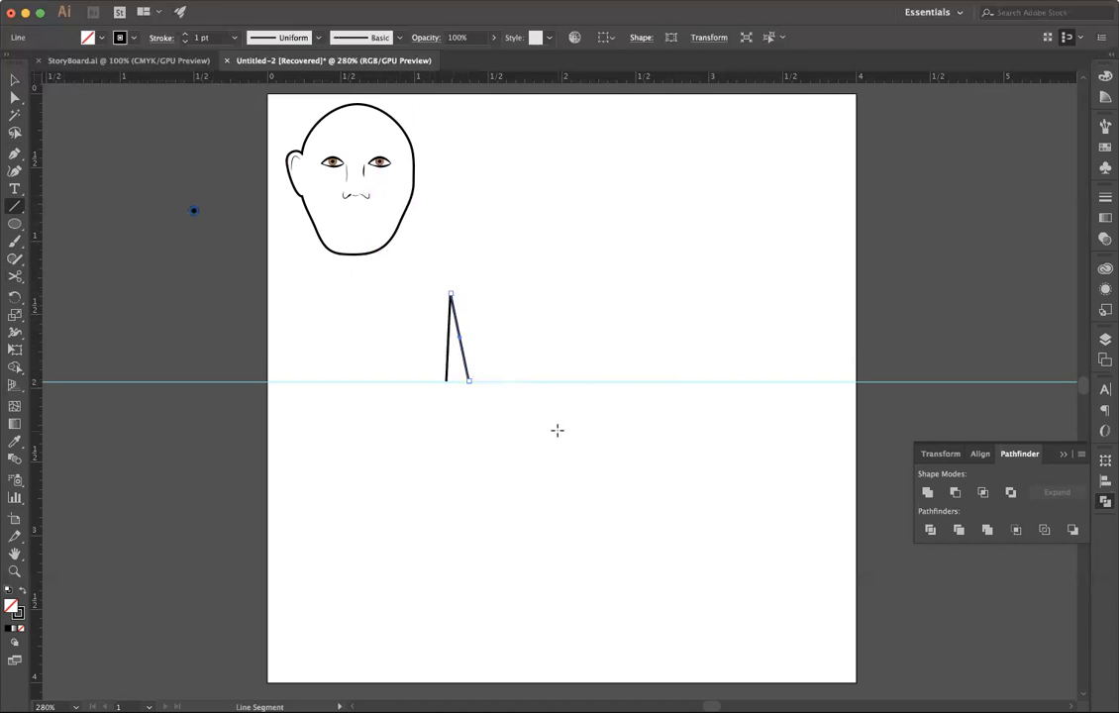
Step: Rotate and reposition the two lines to spread their lower ends wider along the guide while their upper ends meet
key(v)
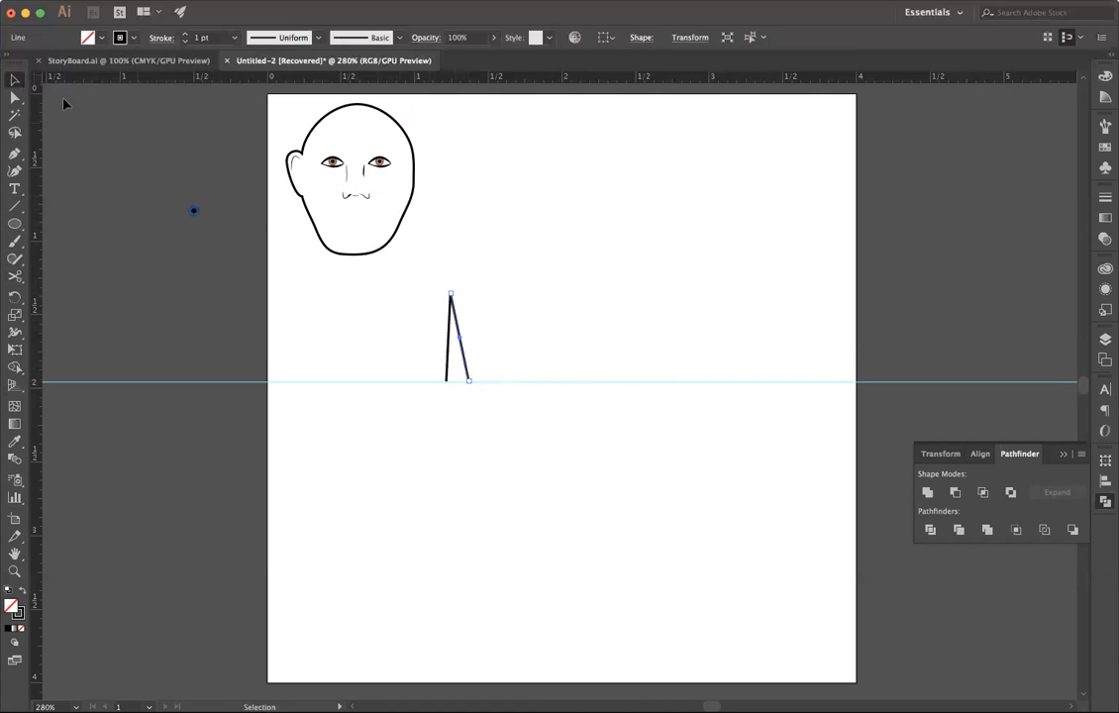
click(447, 369)
key(a)
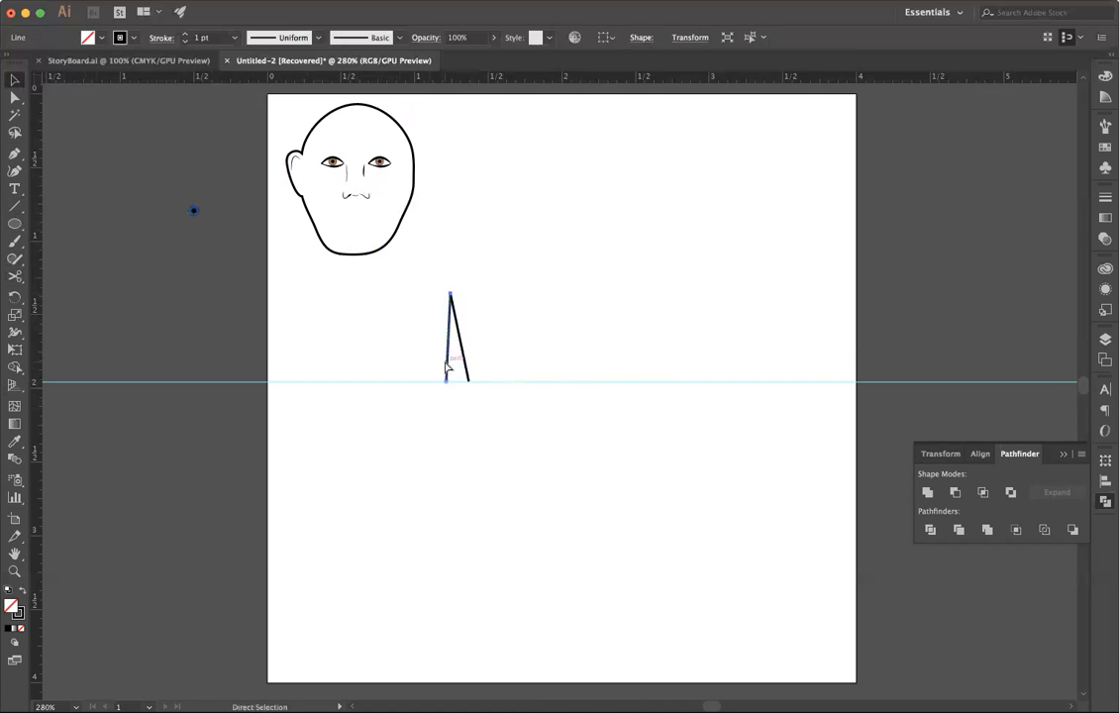
key(super+t)
key(v)
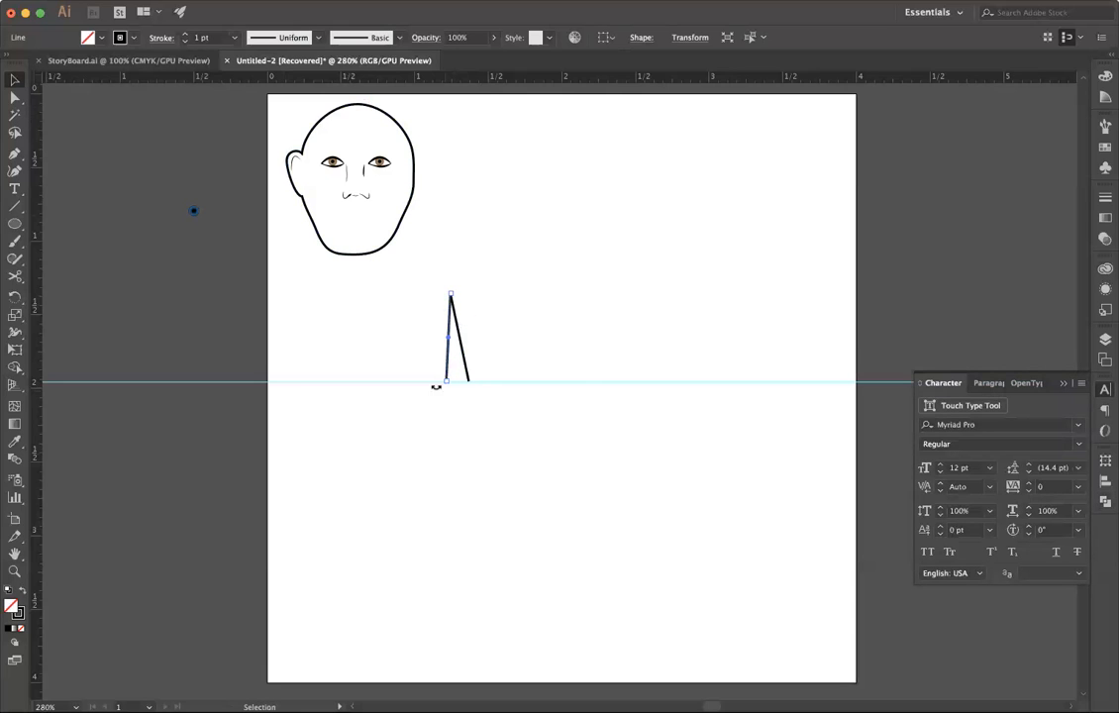
drag(440, 384, 476, 389)
drag(445, 335, 472, 333)
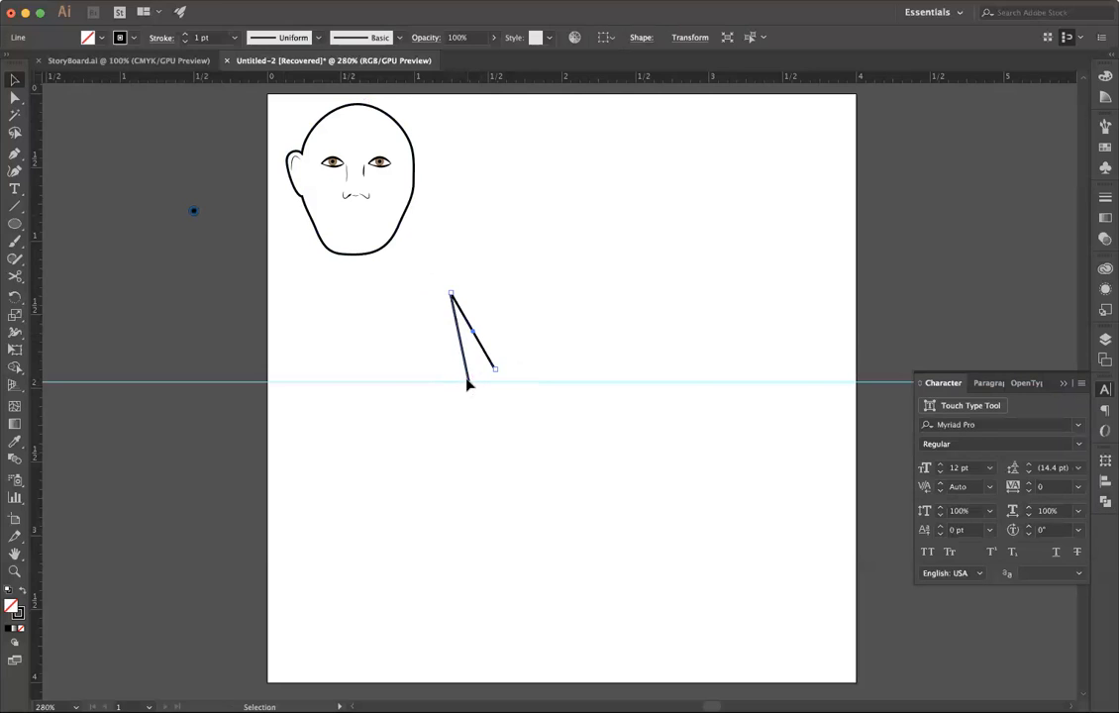
drag(469, 384, 493, 383)
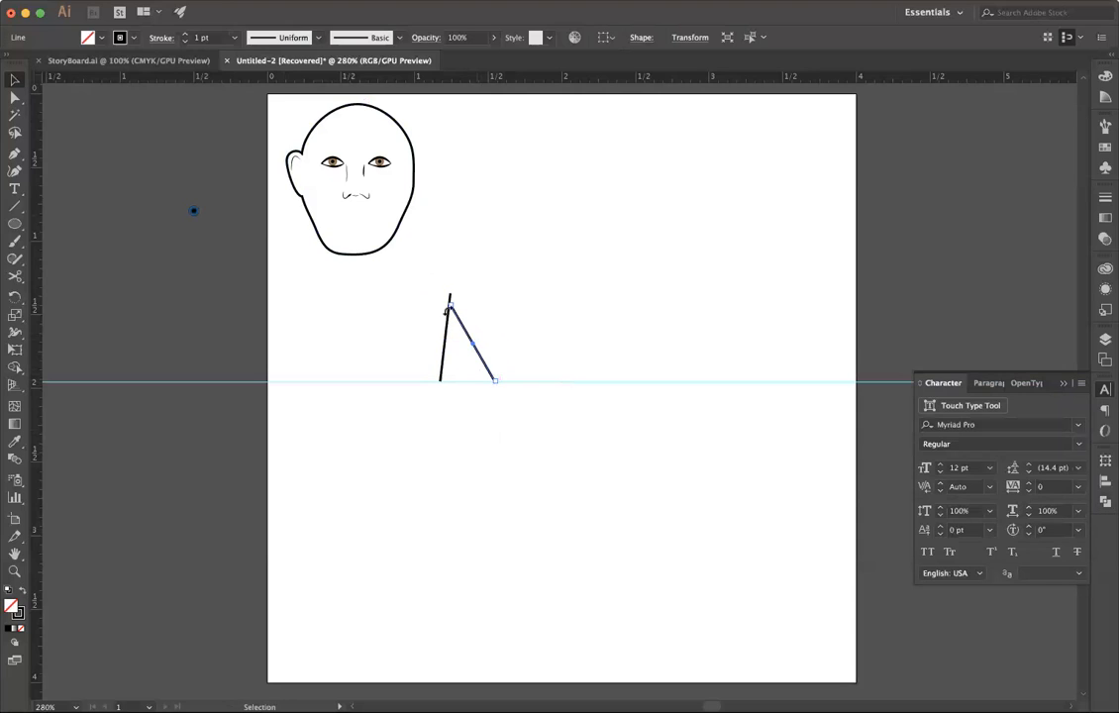
drag(449, 307, 450, 294)
Step: Select both straight lines below the face and delete them
click(546, 437)
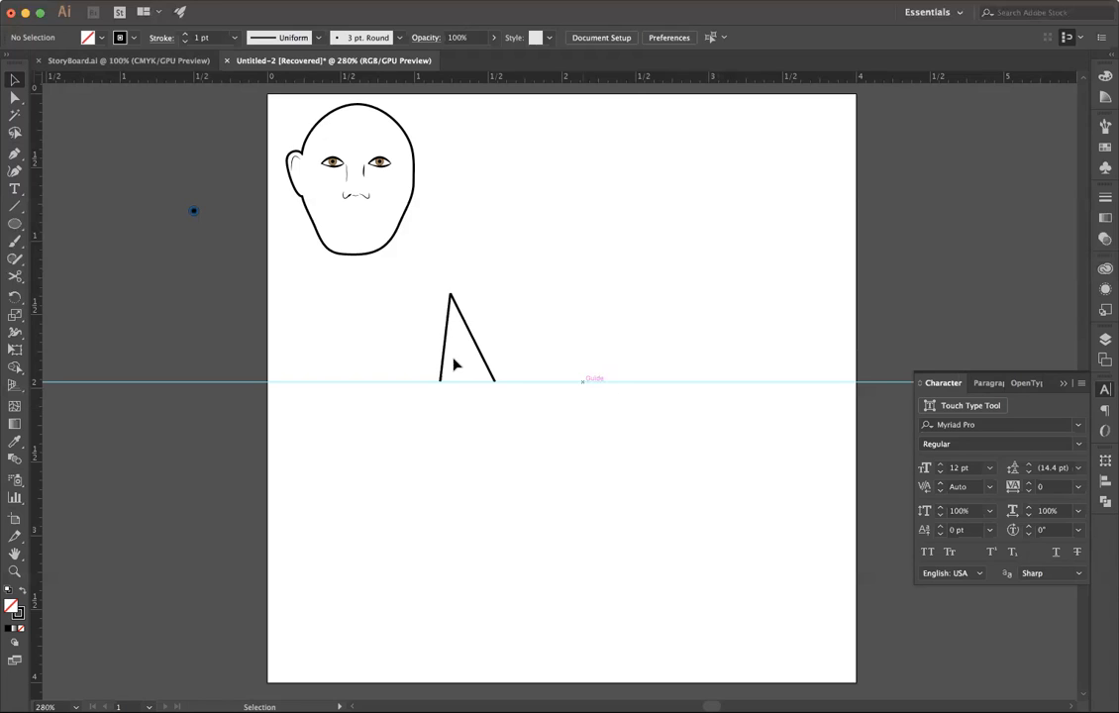
drag(412, 293, 539, 377)
key(Delete)
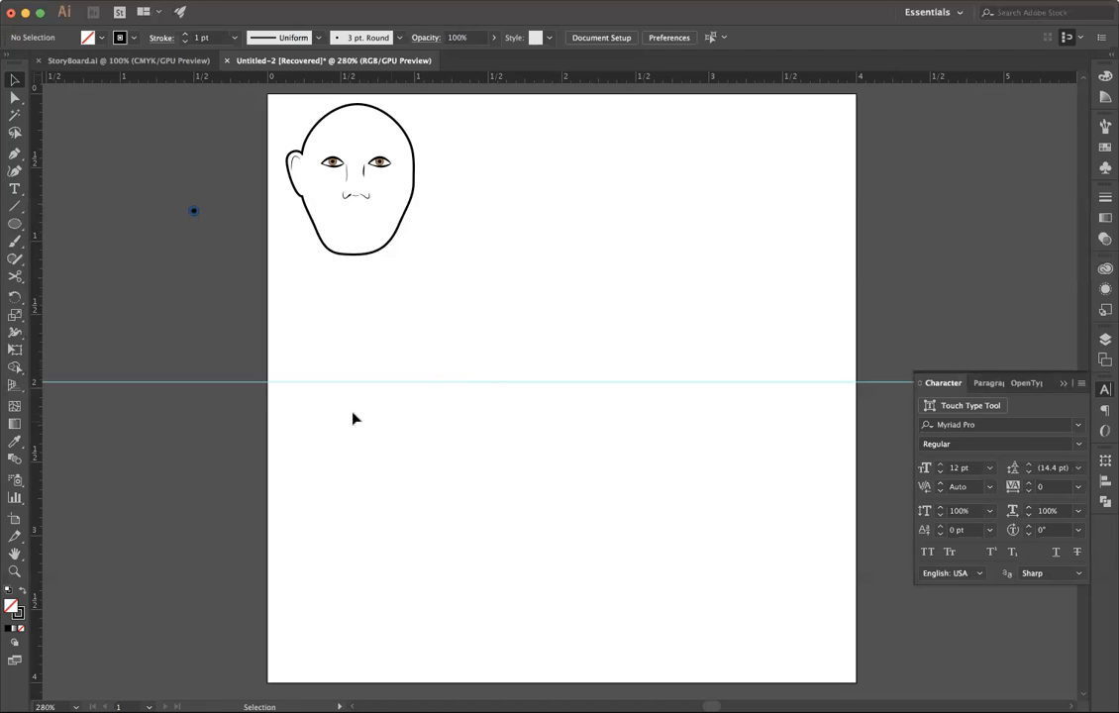
Step: Move the horizontal guide up to just below the face and add a vertical guide beyond the artboard's left edge at about -1.22 in
drag(484, 382, 479, 293)
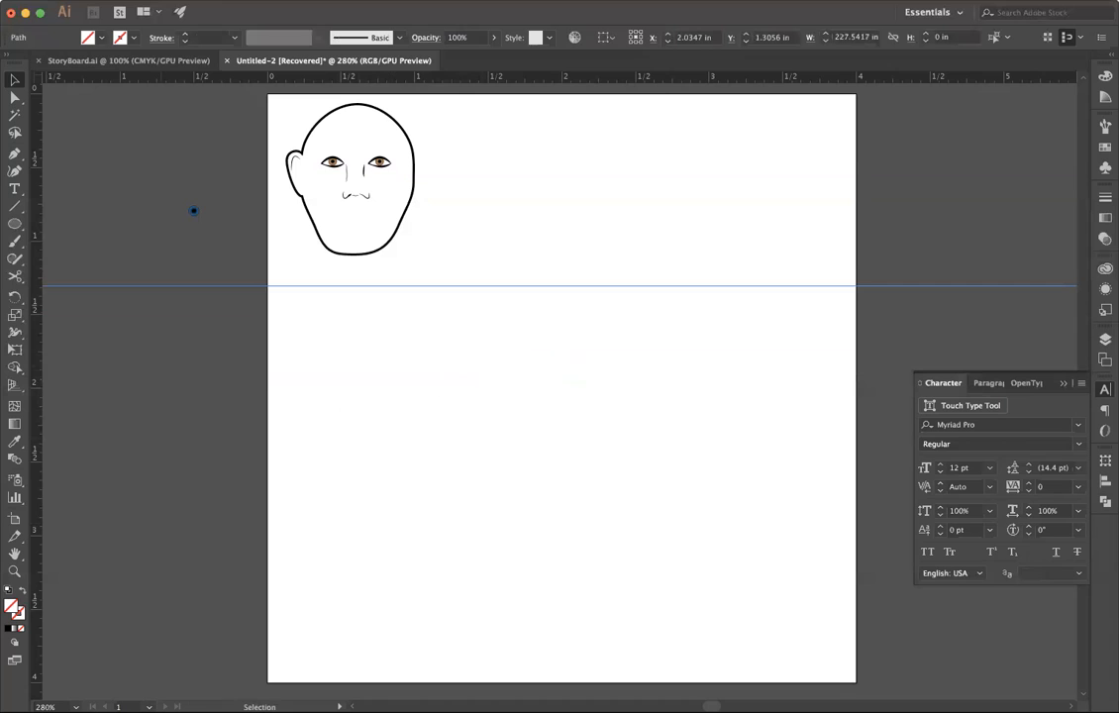
drag(369, 290, 367, 307)
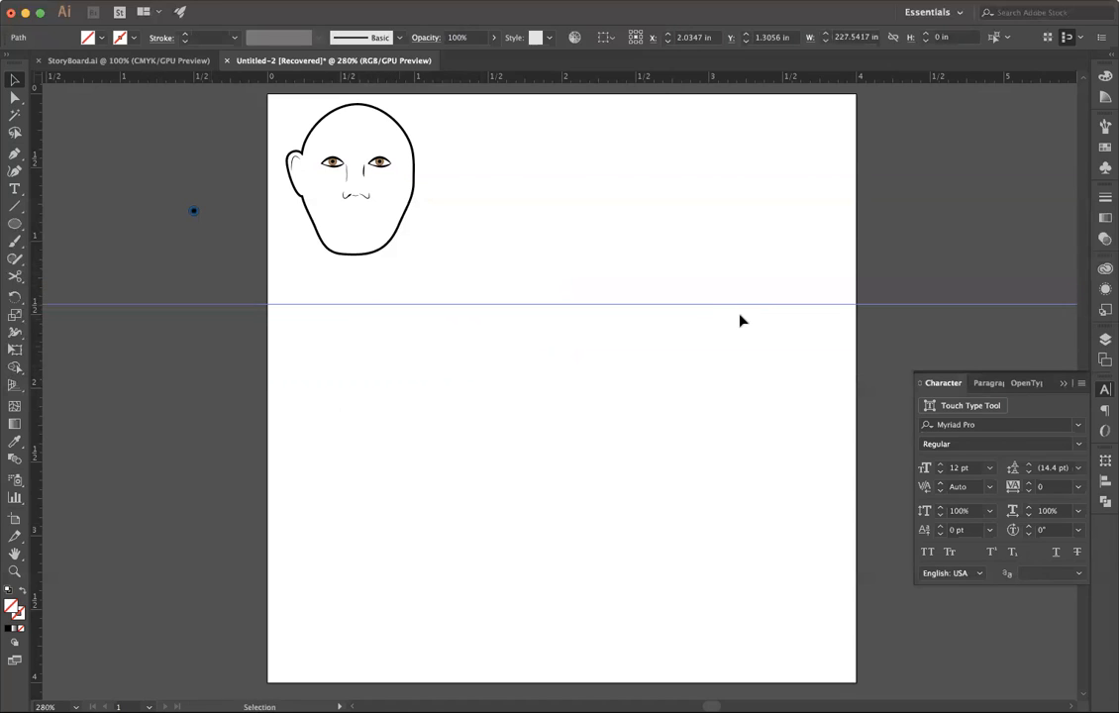
drag(34, 425, 157, 335)
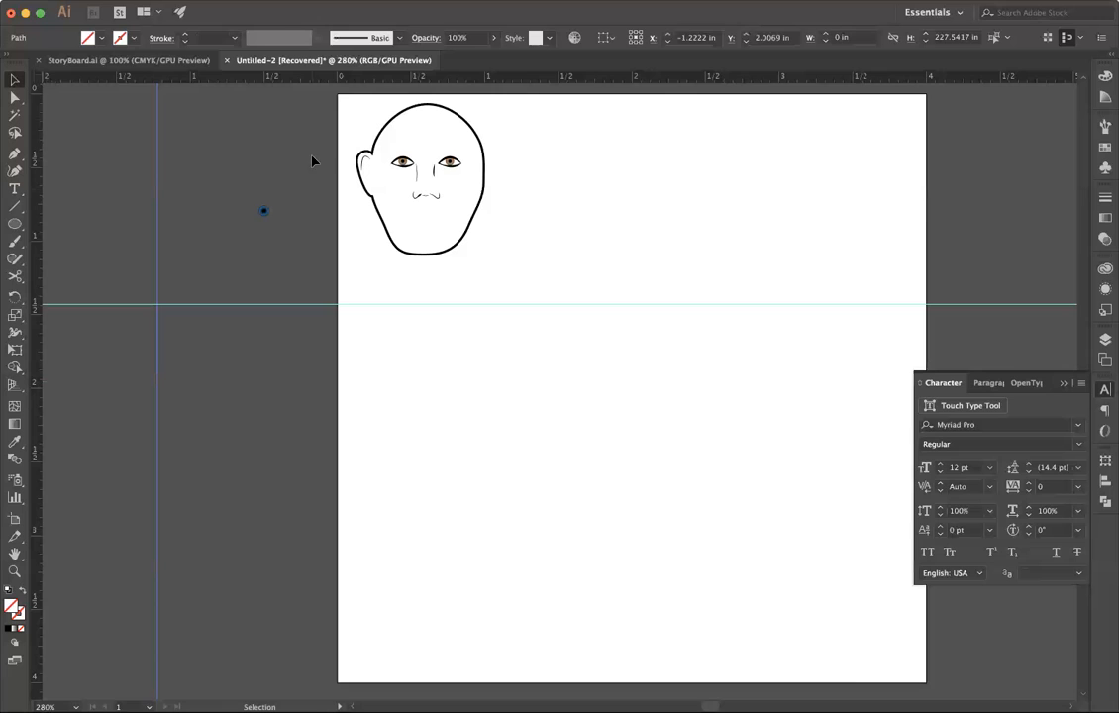
Step: Group all parts of the face and move the group to the upper middle of the artboard
drag(343, 148, 530, 265)
drag(430, 142, 650, 175)
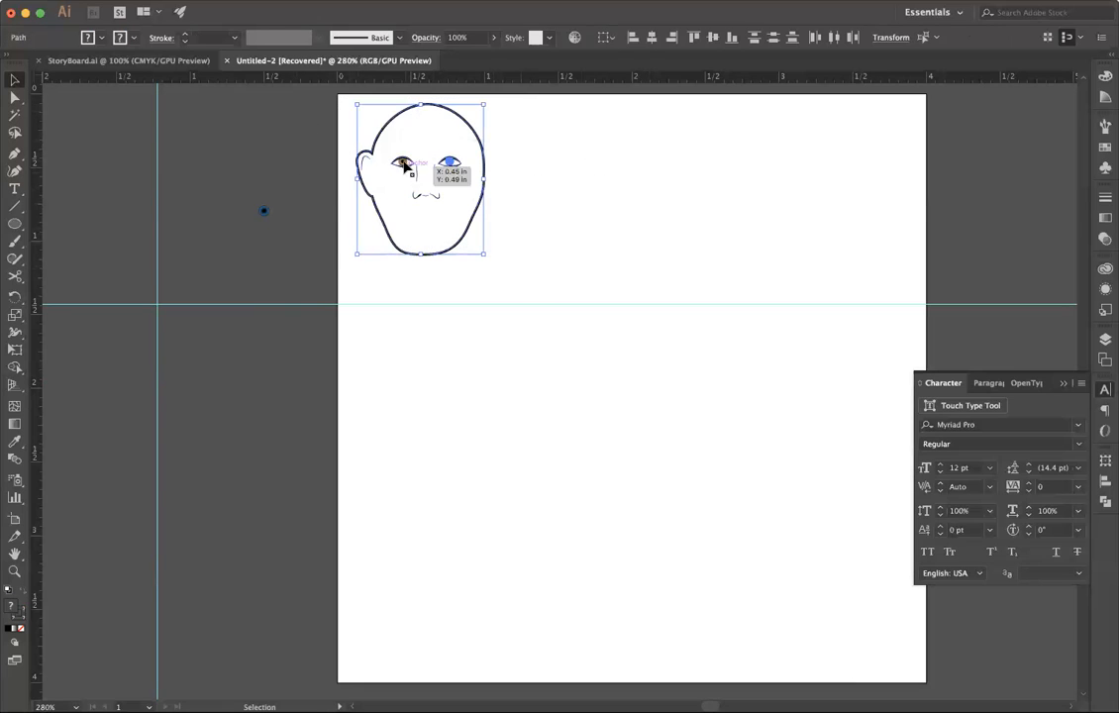
click(322, 112)
drag(321, 112, 583, 278)
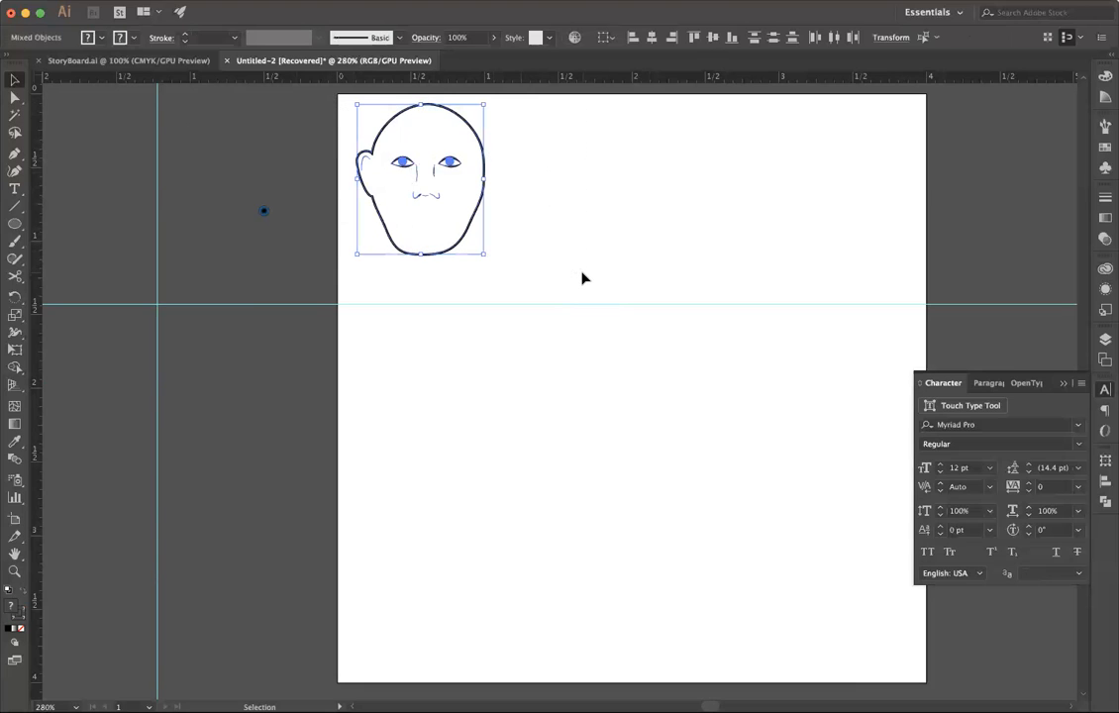
key(super+g)
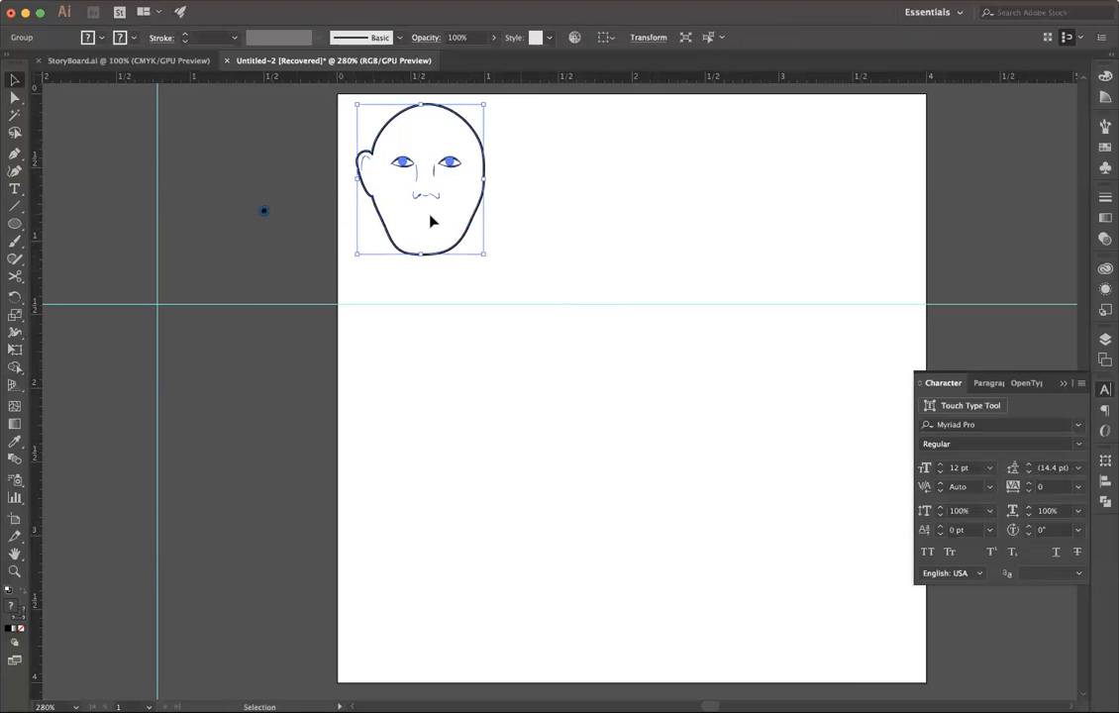
drag(428, 198, 606, 223)
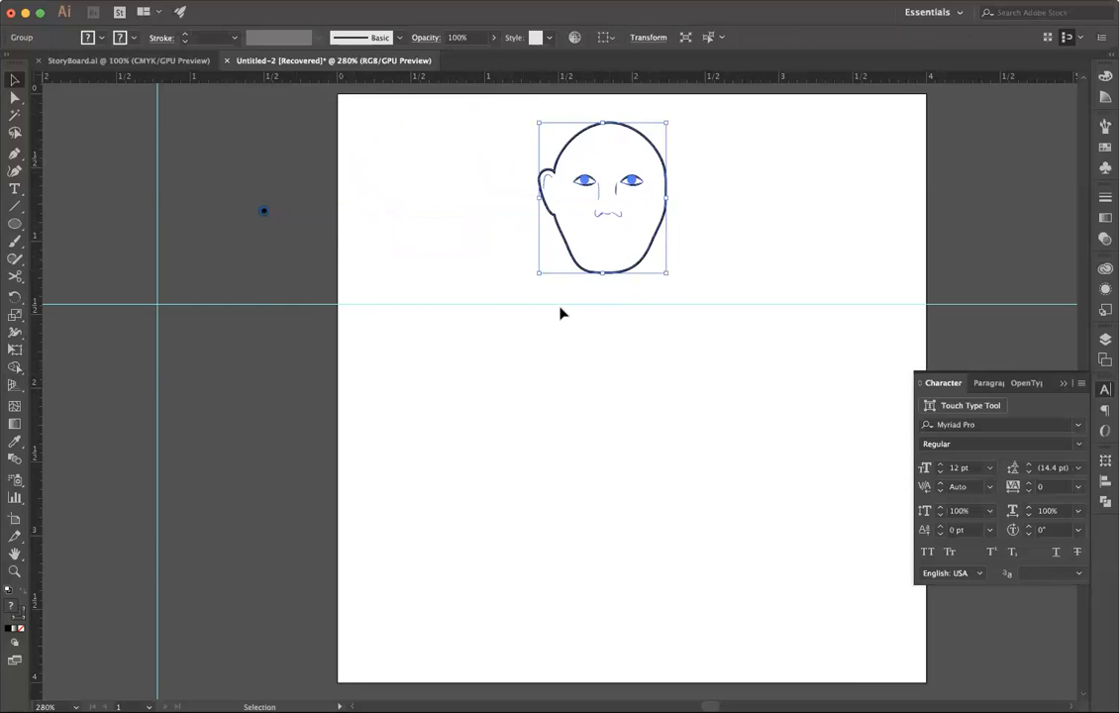
Step: Frame the torso area with horizontal guides under the chin and at about 2.65 in, and vertical guides at about 1.25 in and 2.5 in
drag(558, 305, 553, 292)
drag(158, 404, 538, 394)
drag(36, 401, 697, 439)
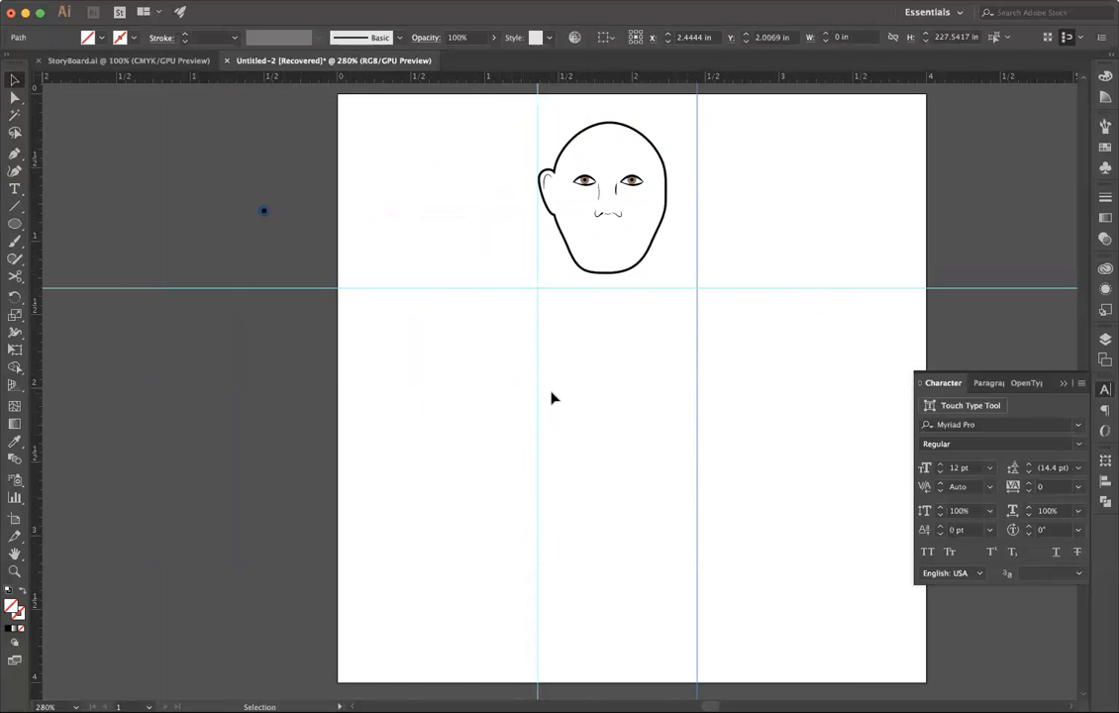
scroll(551, 398, down, 1)
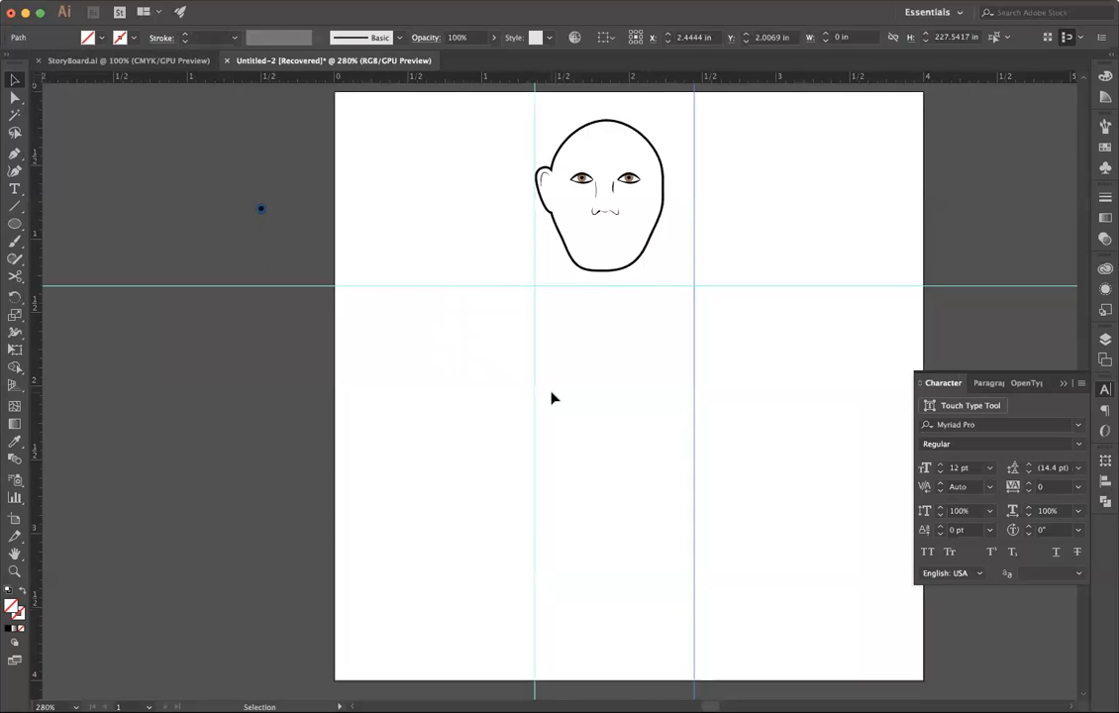
drag(535, 381, 518, 380)
drag(694, 405, 703, 404)
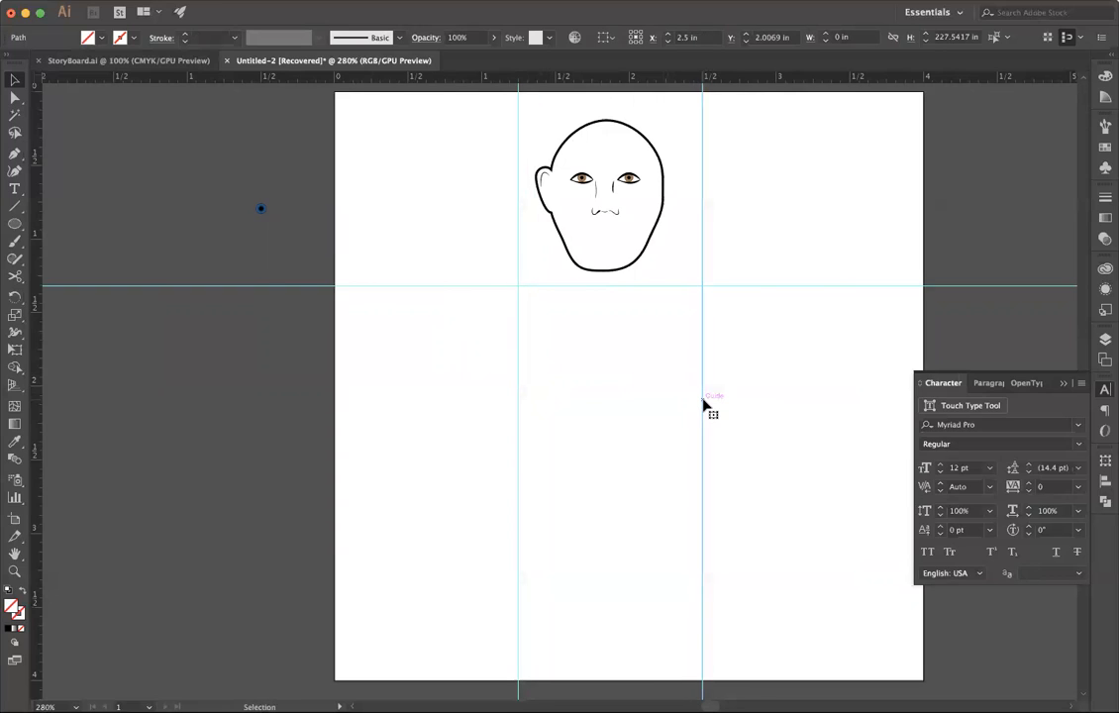
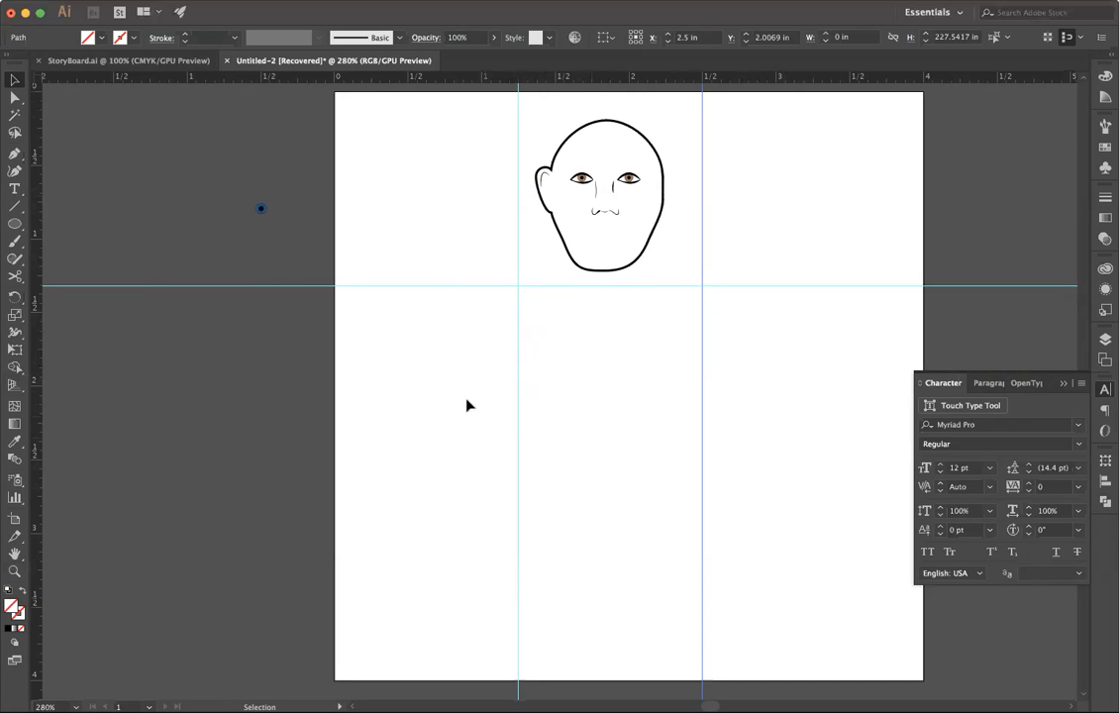
drag(420, 81, 412, 513)
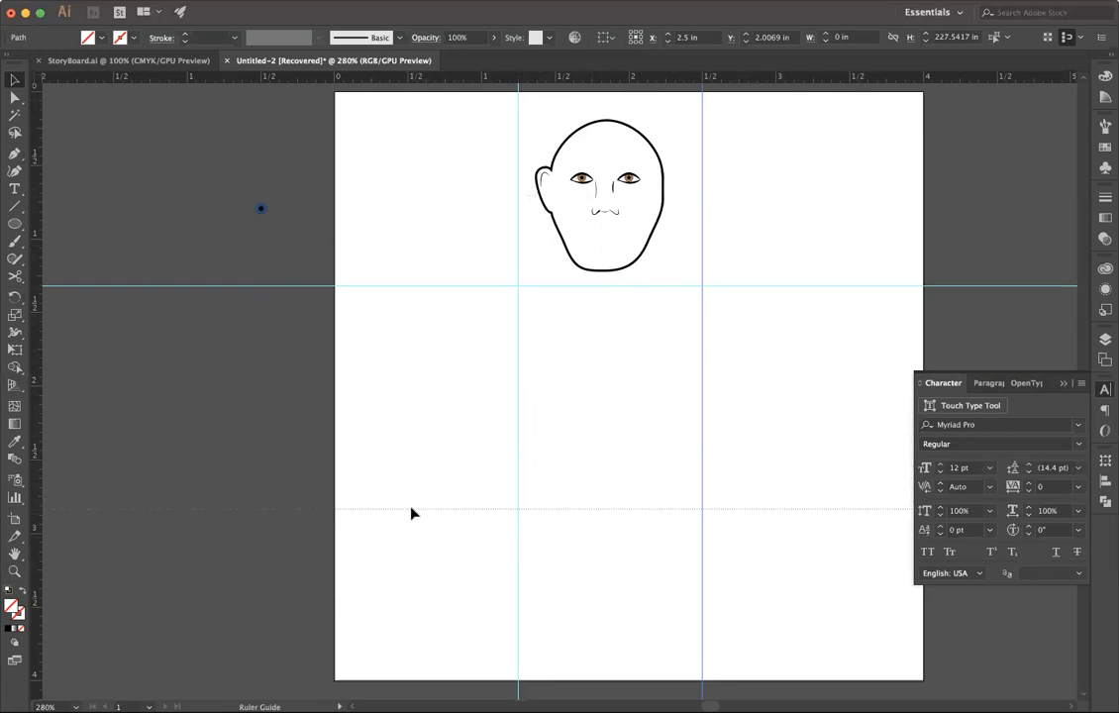
drag(412, 508, 411, 482)
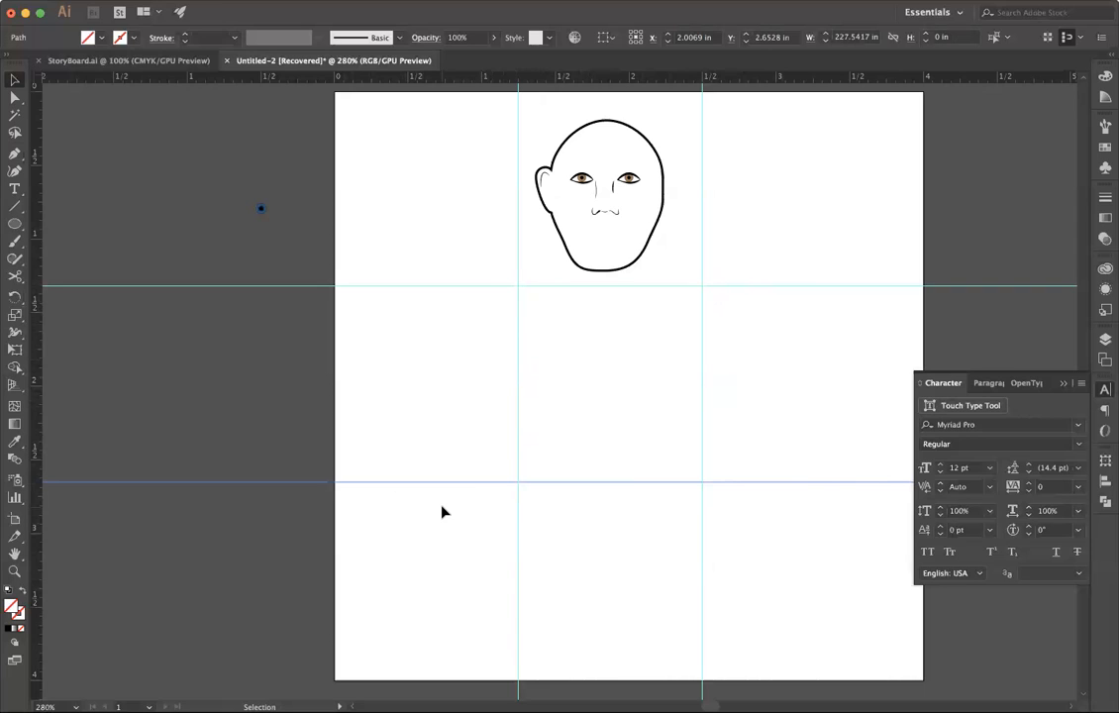
Step: Draw a rounded rectangle torso about 1.25 by 1.33 in between the guides and give it a black stroke
click(15, 223)
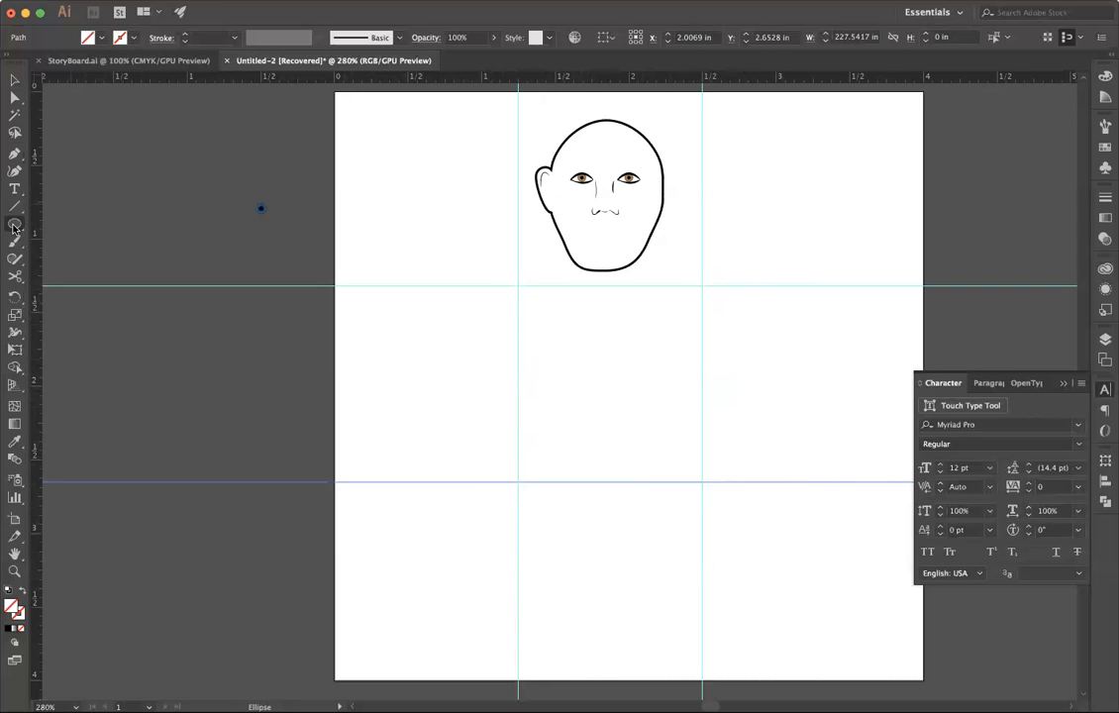
click(55, 245)
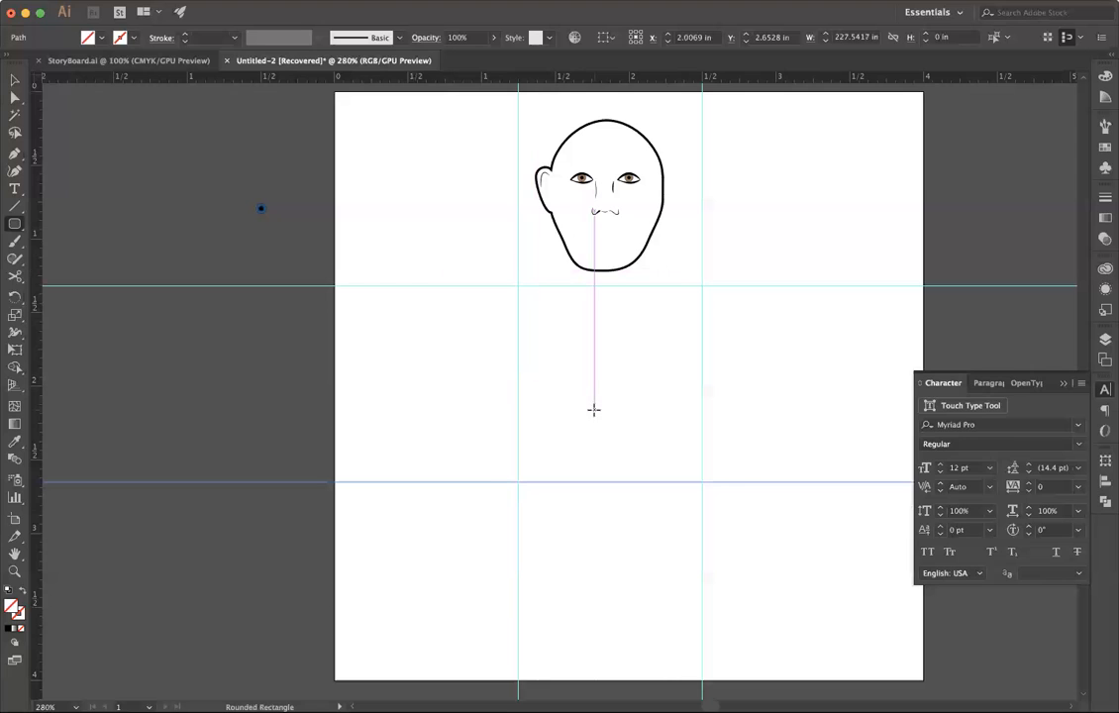
drag(519, 287, 702, 481)
key(v)
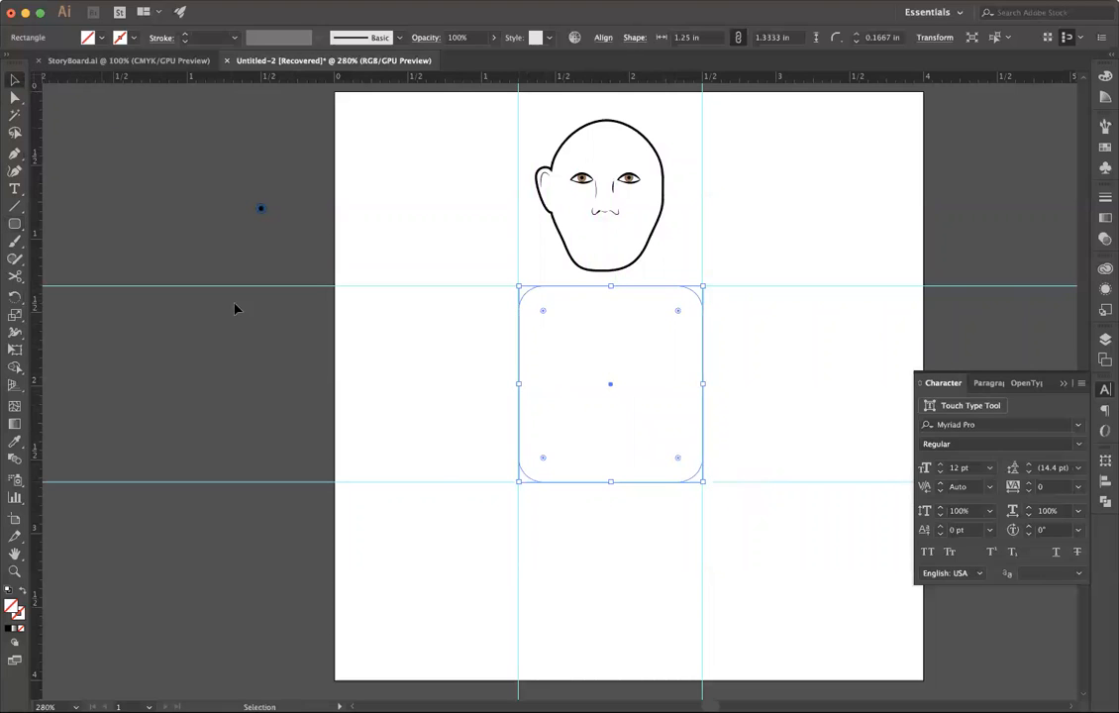
key(Delete)
key(super+z)
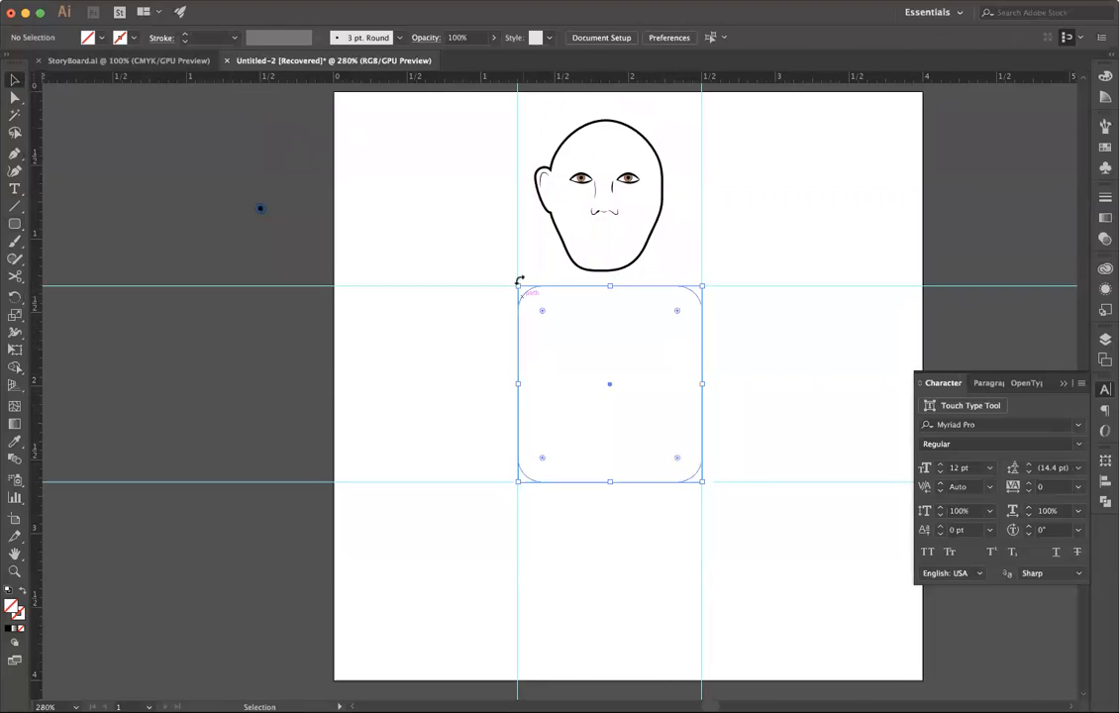
click(120, 38)
click(10, 63)
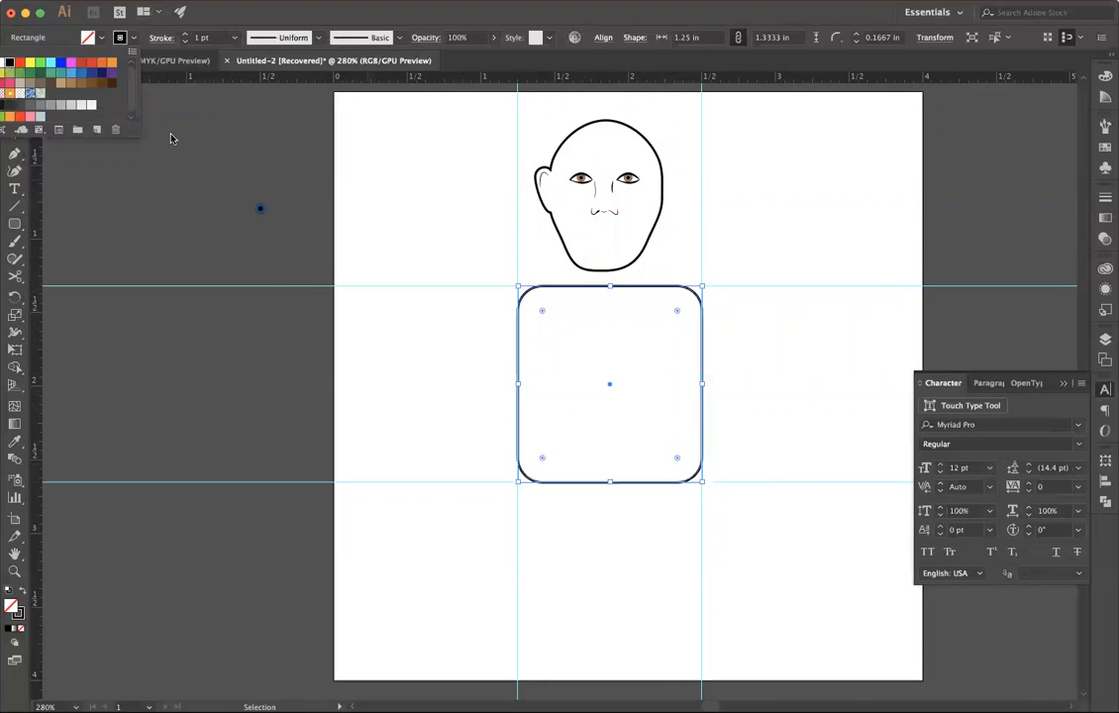
click(428, 317)
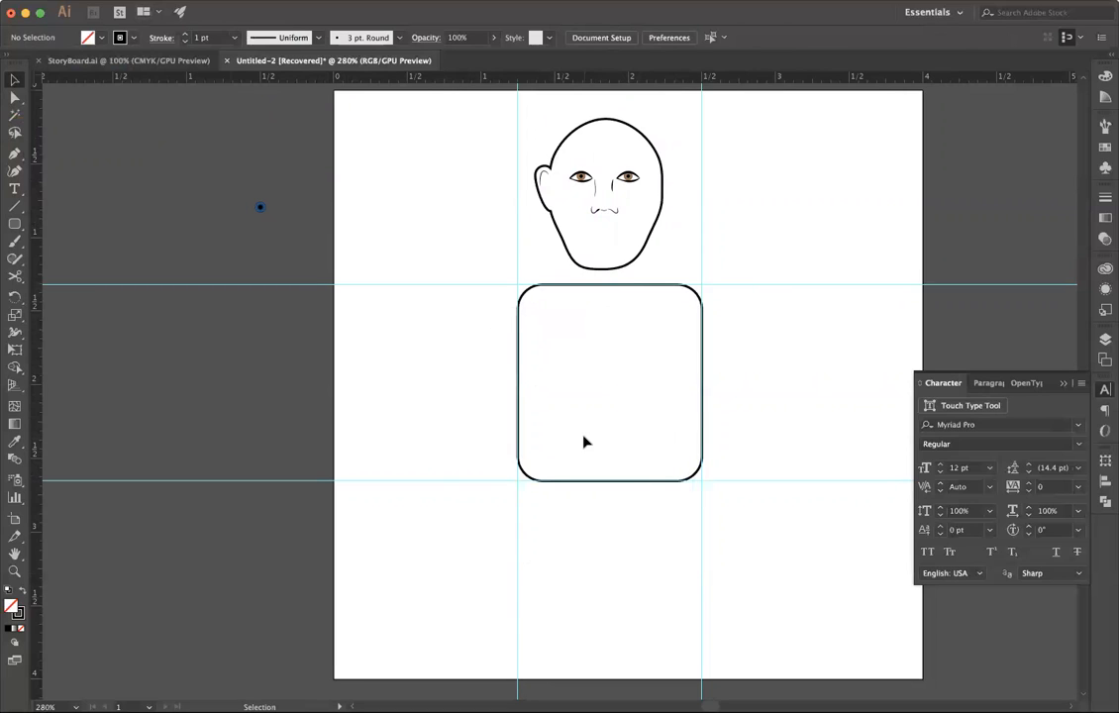
Step: Draw a narrow rounded rectangle about 0.22 by 0.92 in beside the torso's left edge as an arm
drag(19, 232, 60, 237)
drag(455, 317, 488, 454)
click(15, 79)
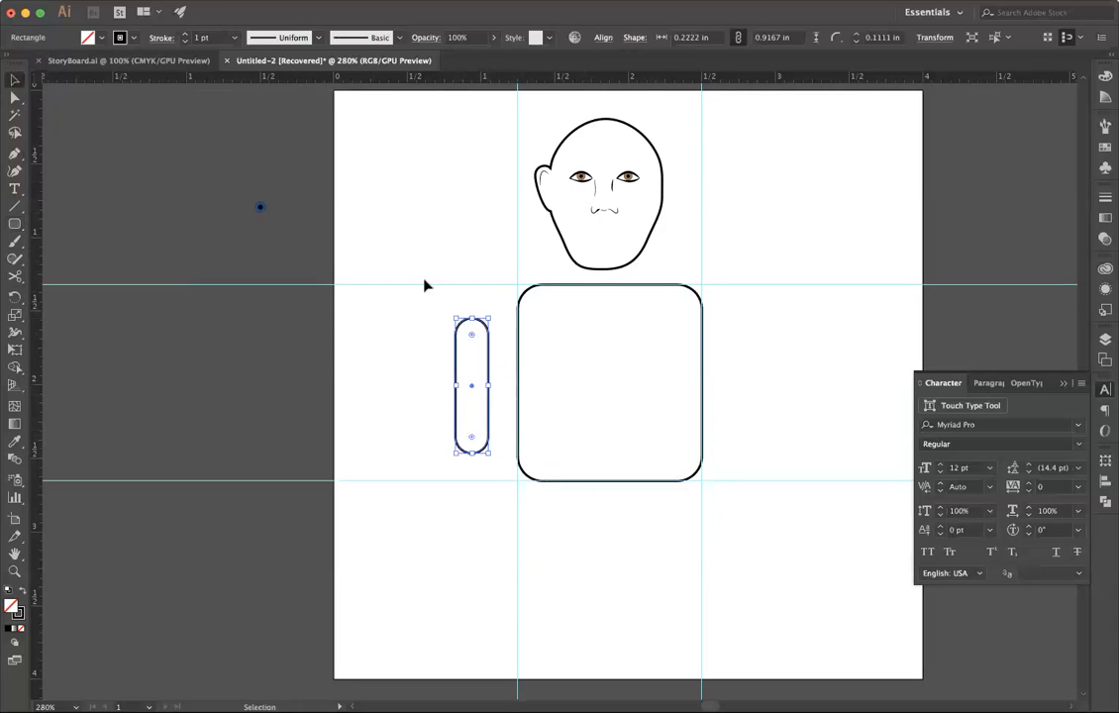
Step: Tilt the arm outward, place its upper end over the torso's left shoulder corner, and lengthen it at its lower end
drag(494, 315, 510, 331)
drag(476, 391, 513, 351)
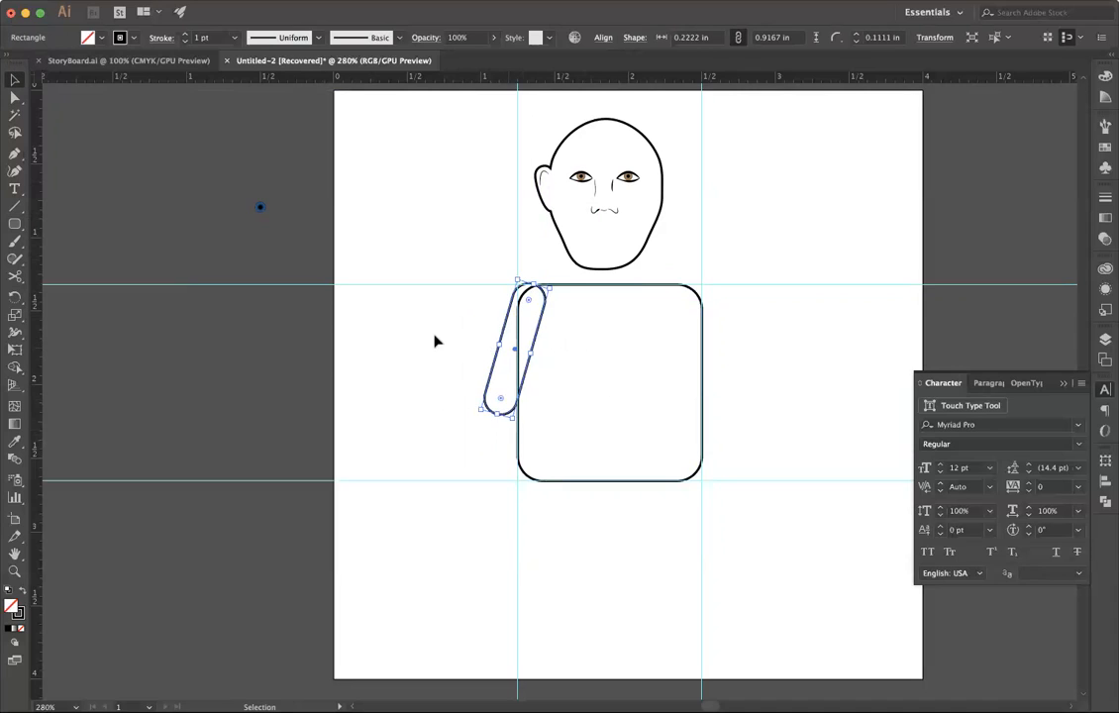
click(436, 344)
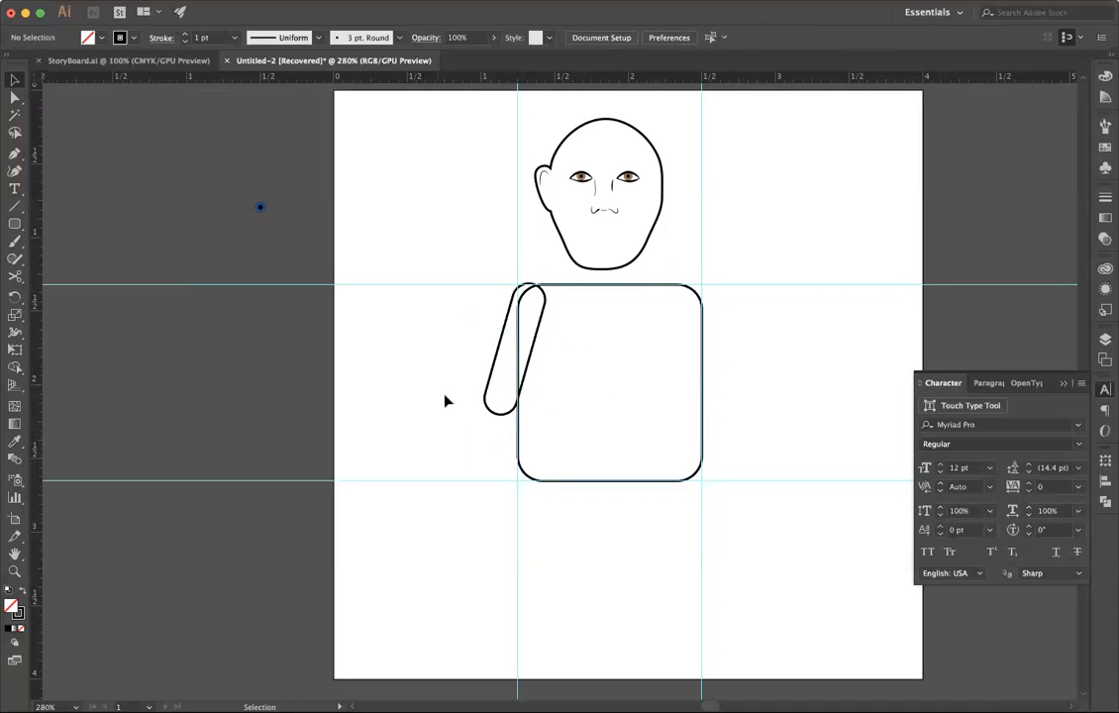
click(484, 410)
drag(488, 414, 473, 443)
Step: Unite the arm and torso into one shape with Pathfinder, and move the shoulder guide up to about 0.9 in
drag(441, 328, 660, 469)
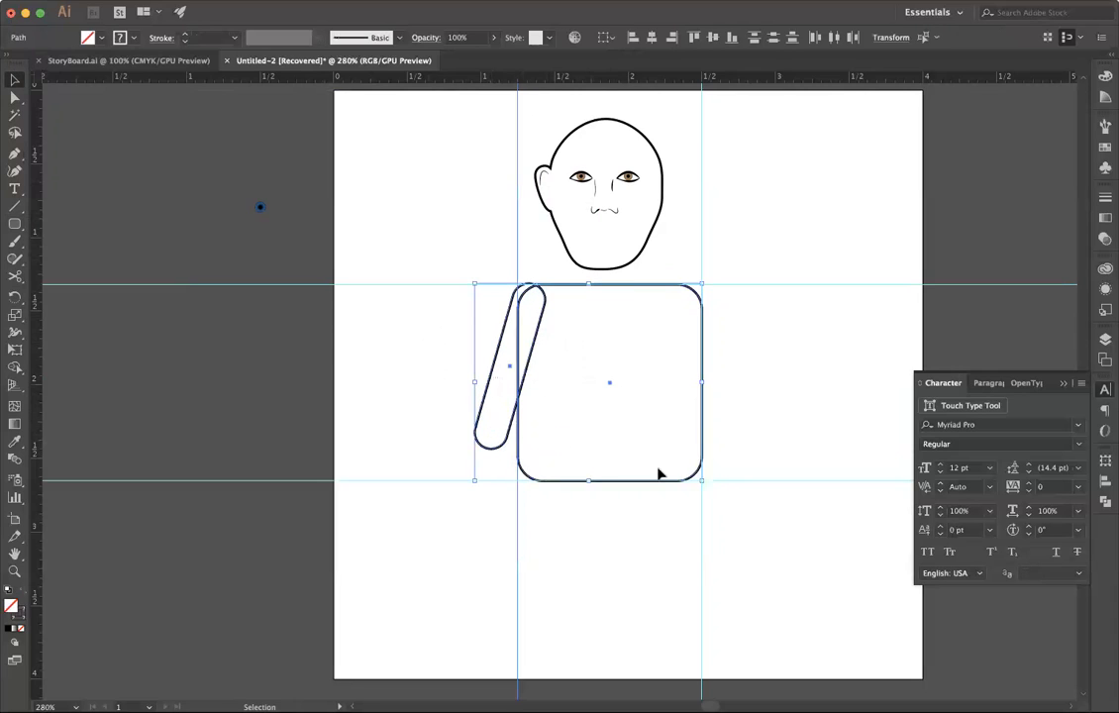
key(super+shift+F9)
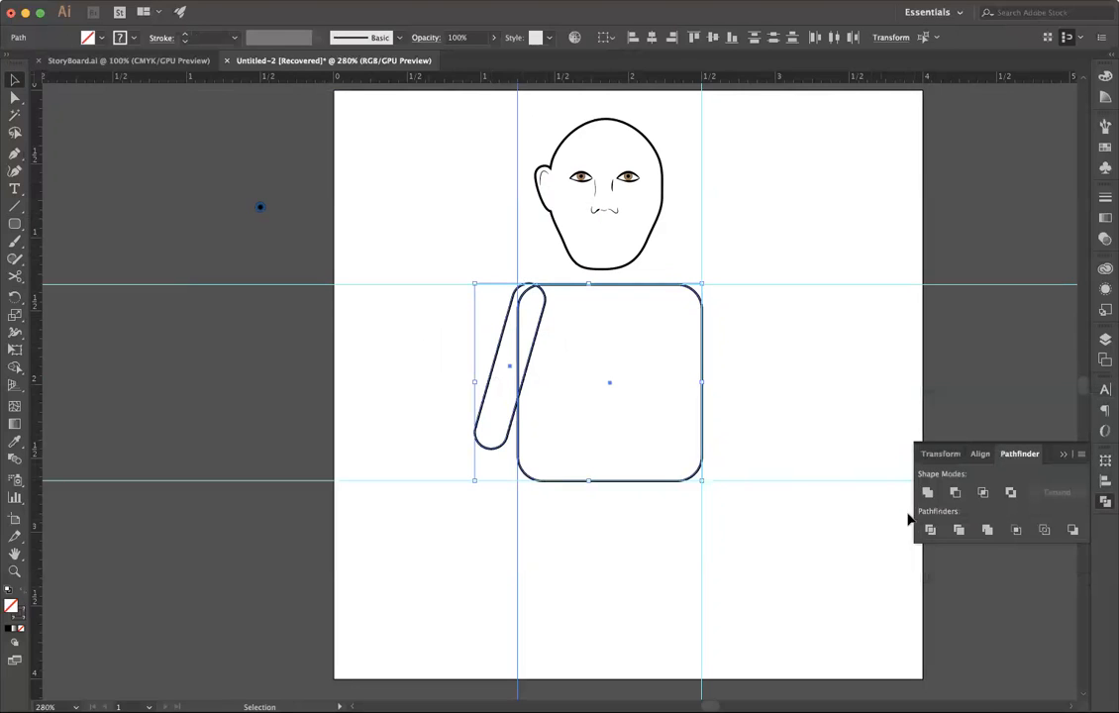
click(927, 494)
click(845, 620)
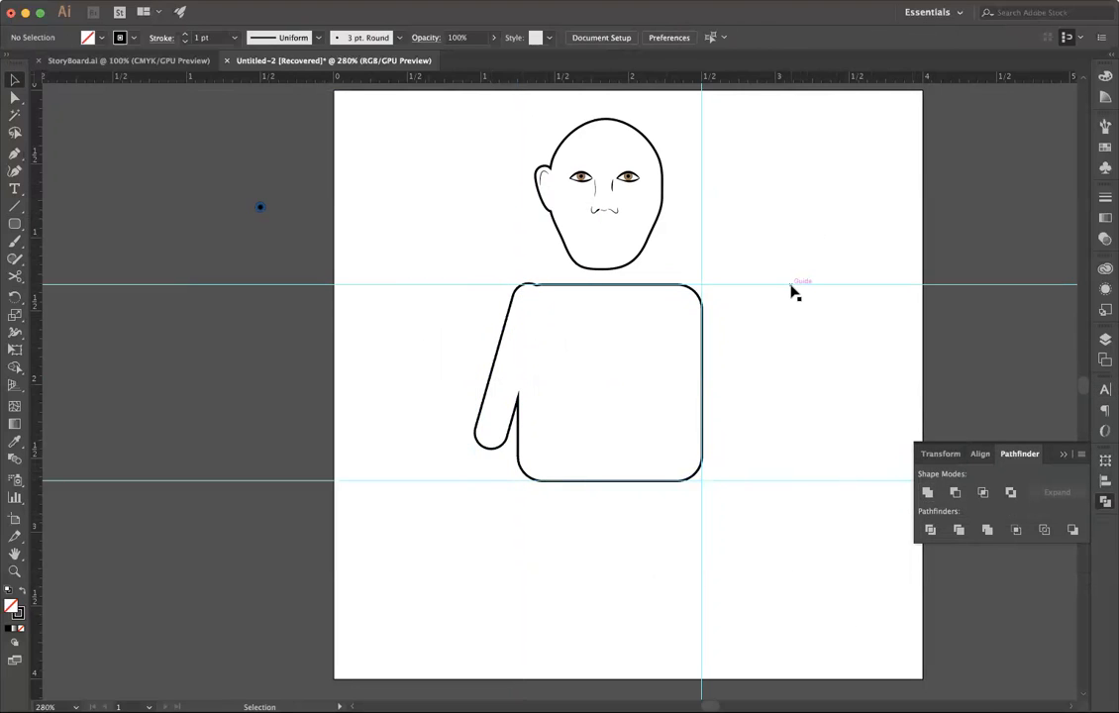
drag(789, 285, 789, 223)
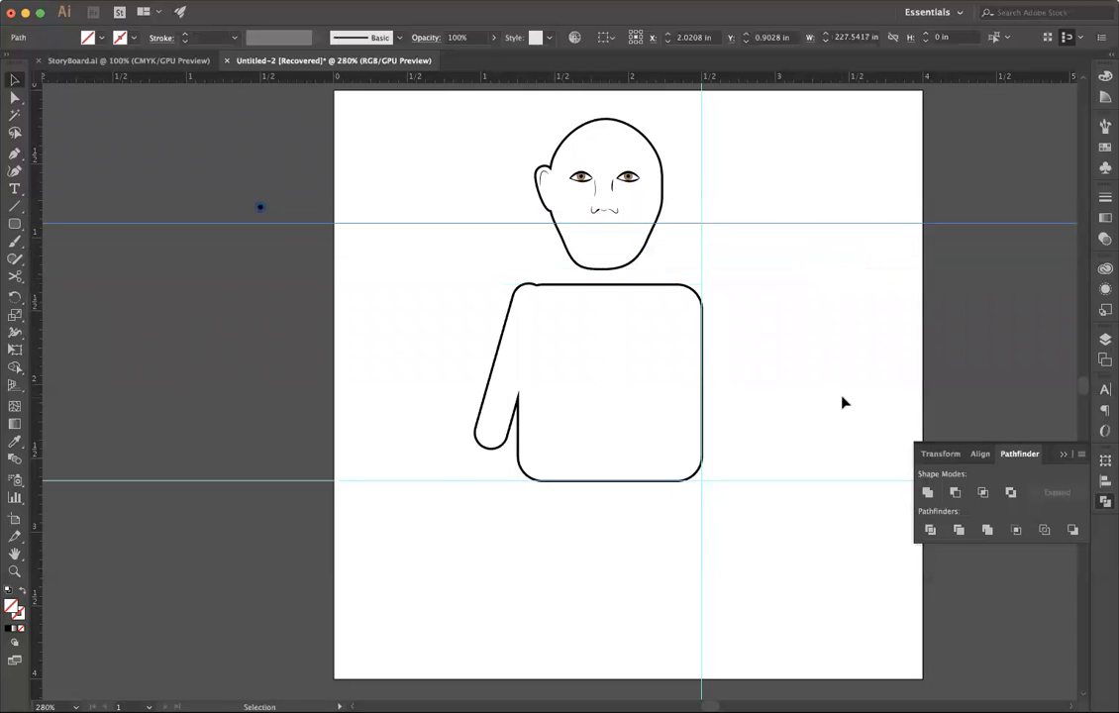
Step: Delete the extra anchor point at the notch on the shoulder where the arm meets the torso
click(528, 287)
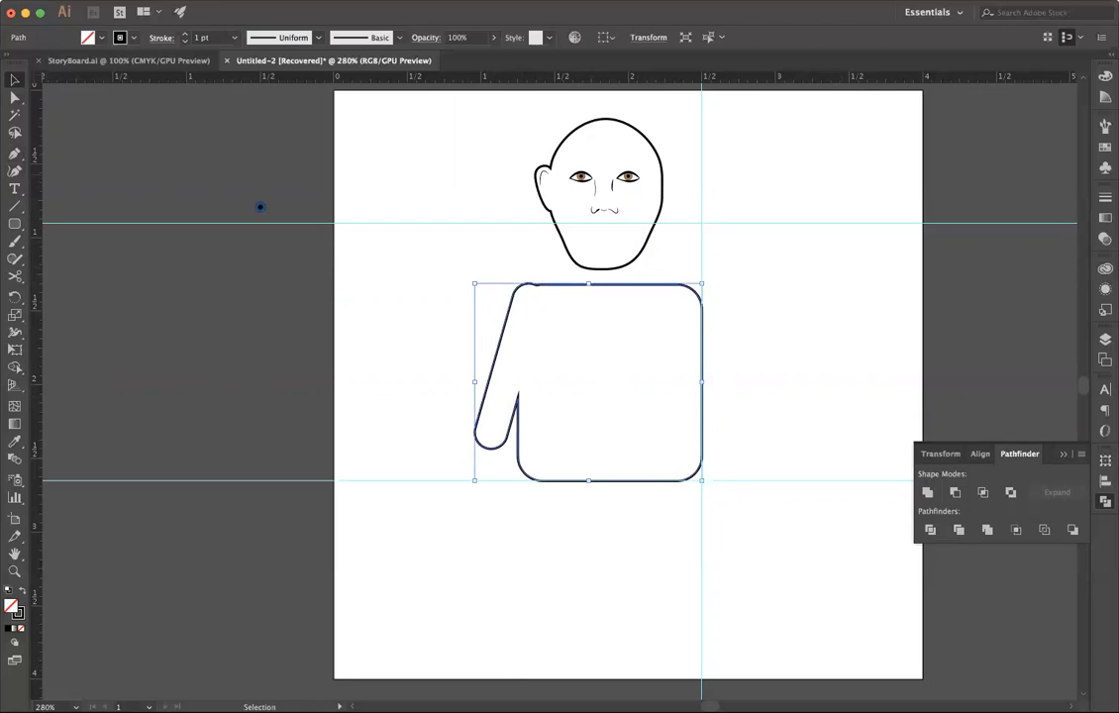
click(14, 97)
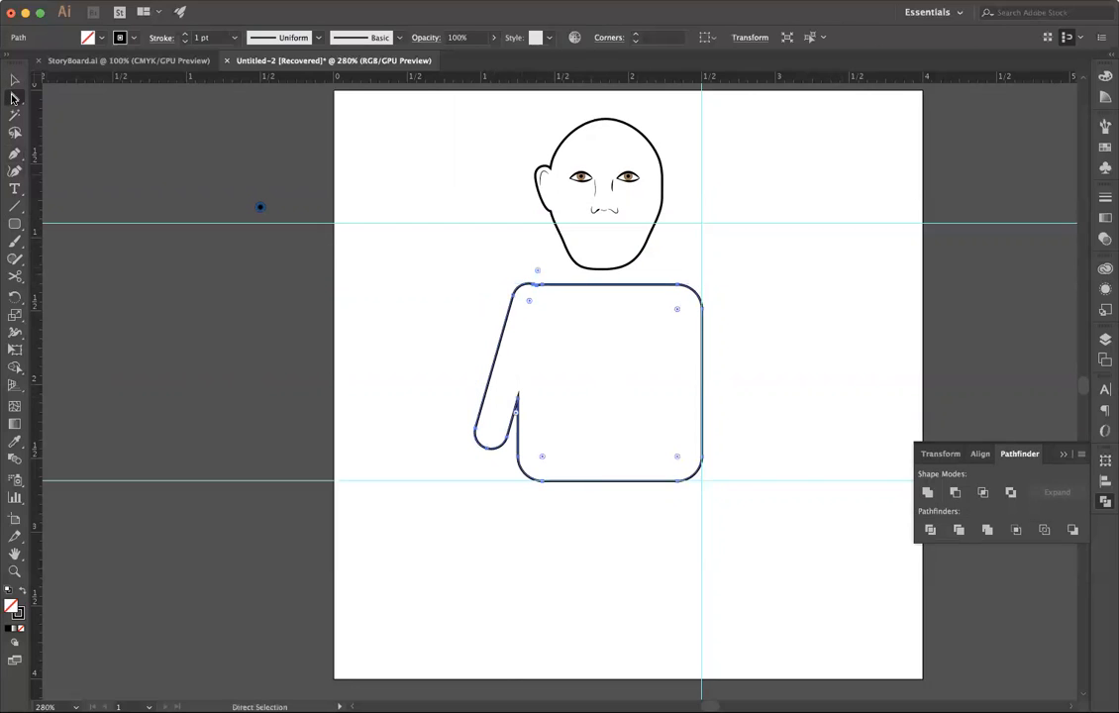
click(536, 287)
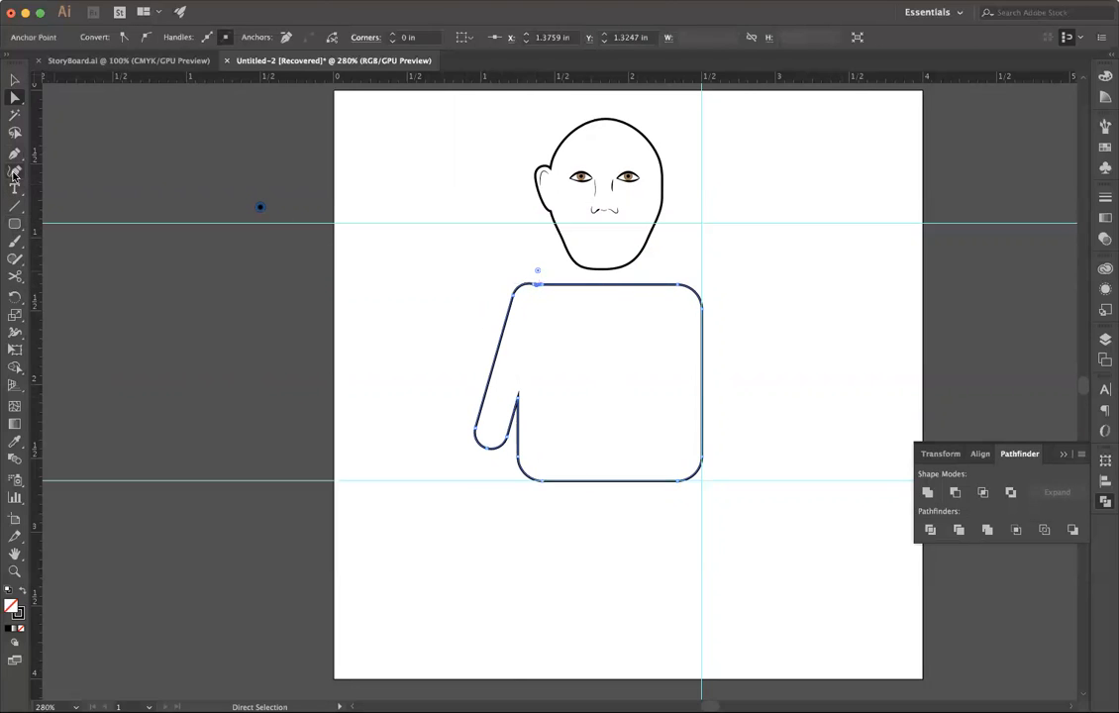
drag(14, 154, 62, 184)
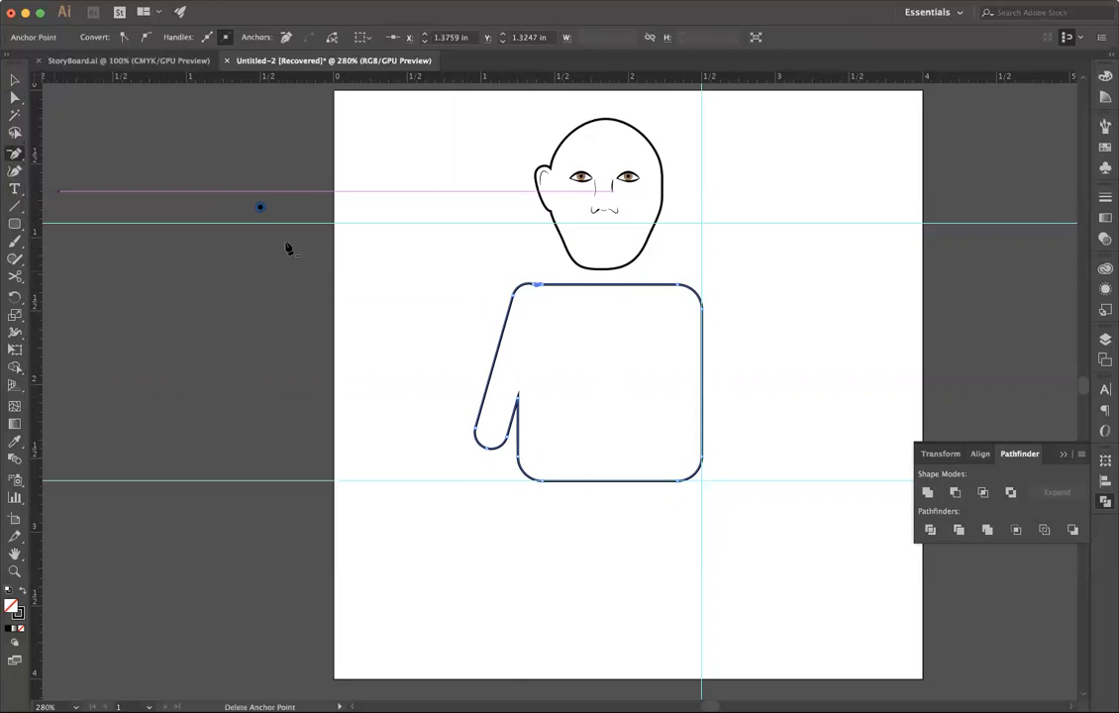
click(535, 289)
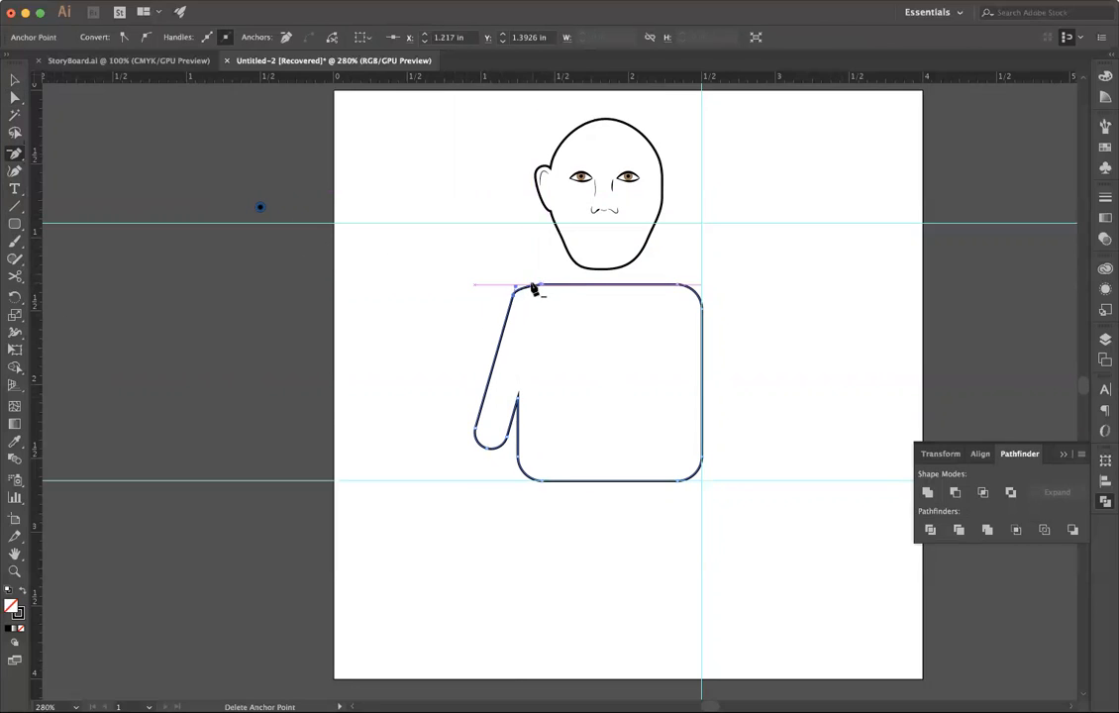
key(a)
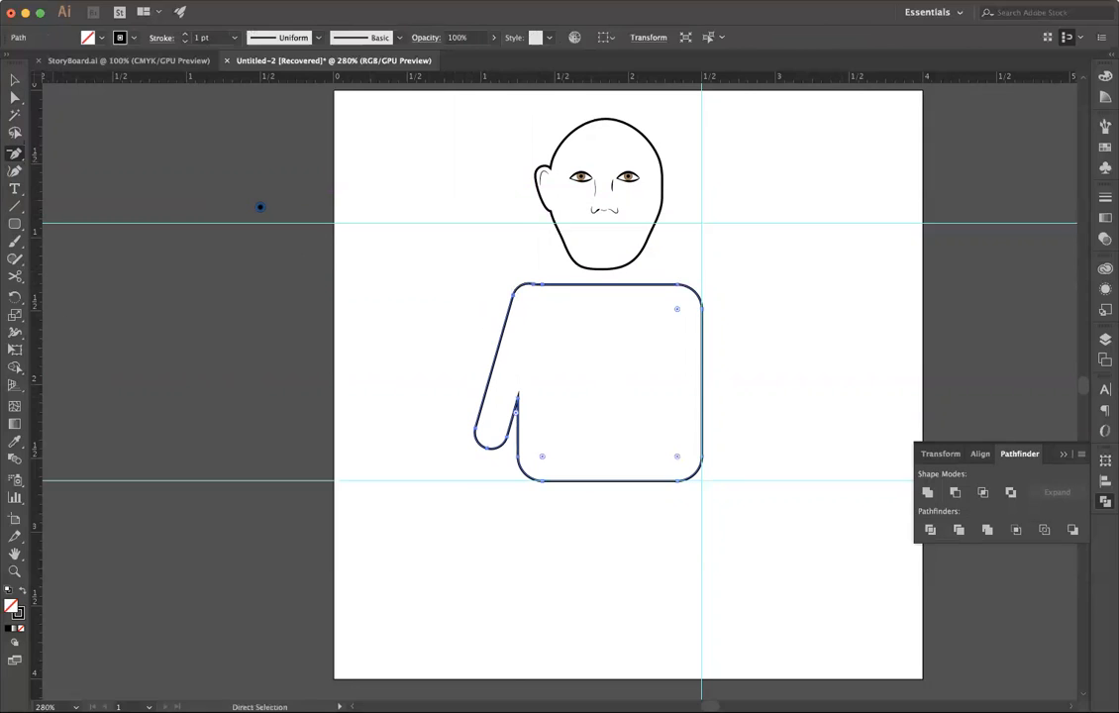
Step: Adjust the remaining anchor point on the left shoulder to smooth its curve into the torso's upper edge
click(524, 286)
click(524, 286)
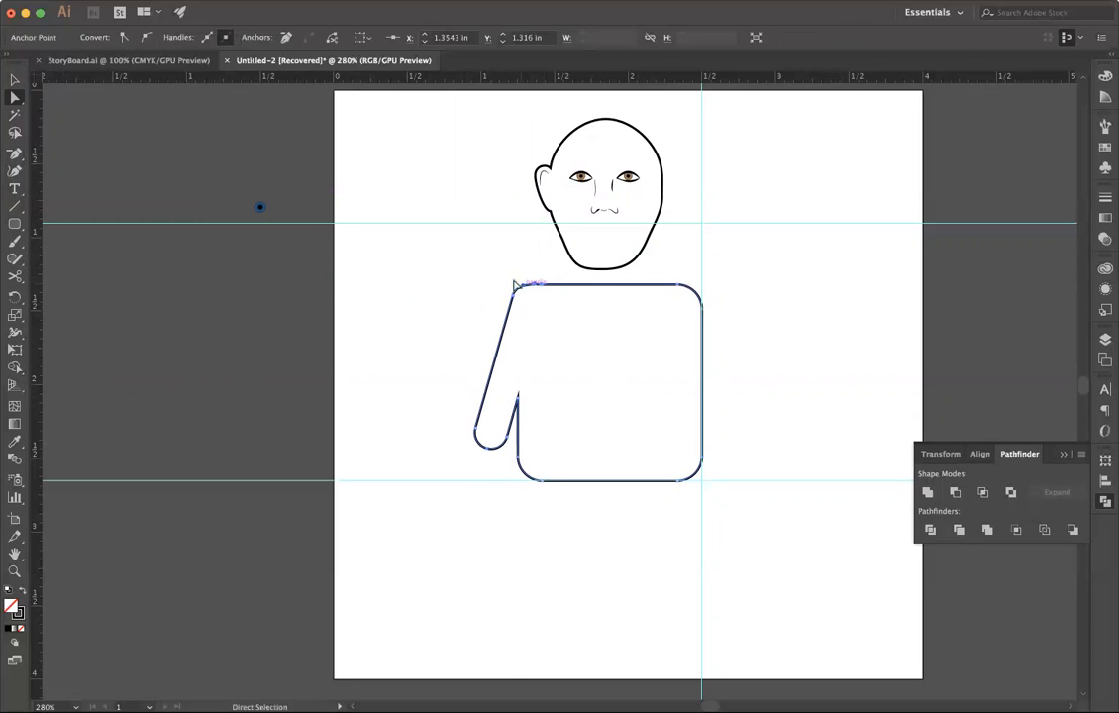
click(415, 322)
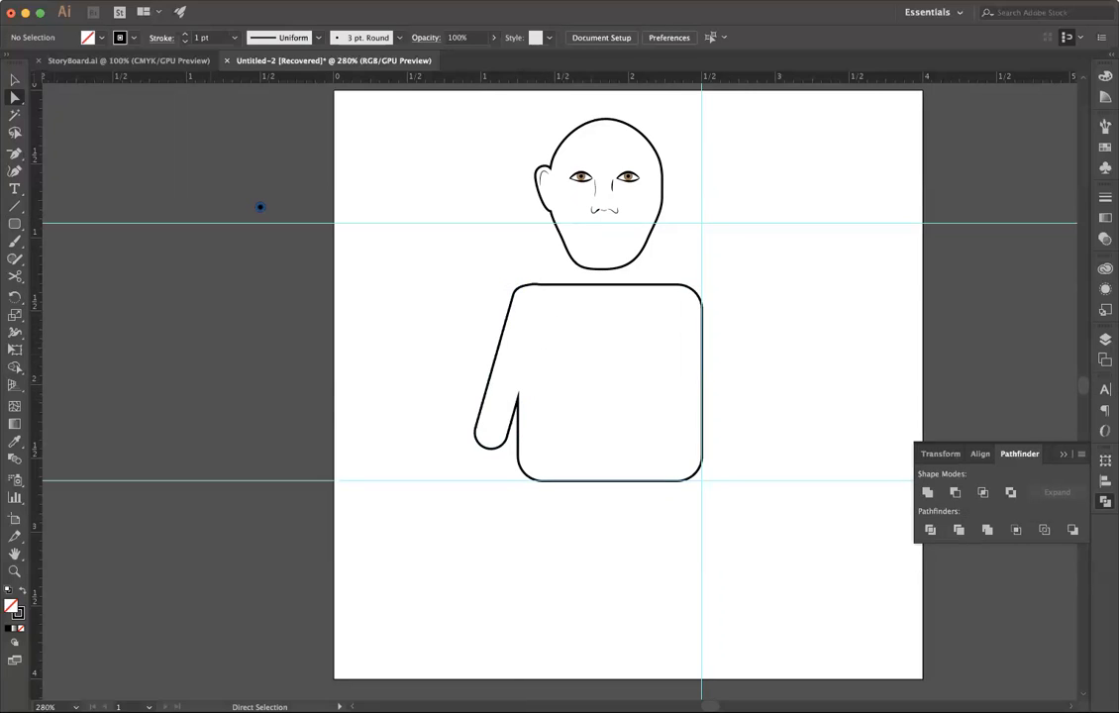
Step: Draw a short curved crease inside the torso, just below the left shoulder, with the Pen tool
drag(15, 153, 59, 150)
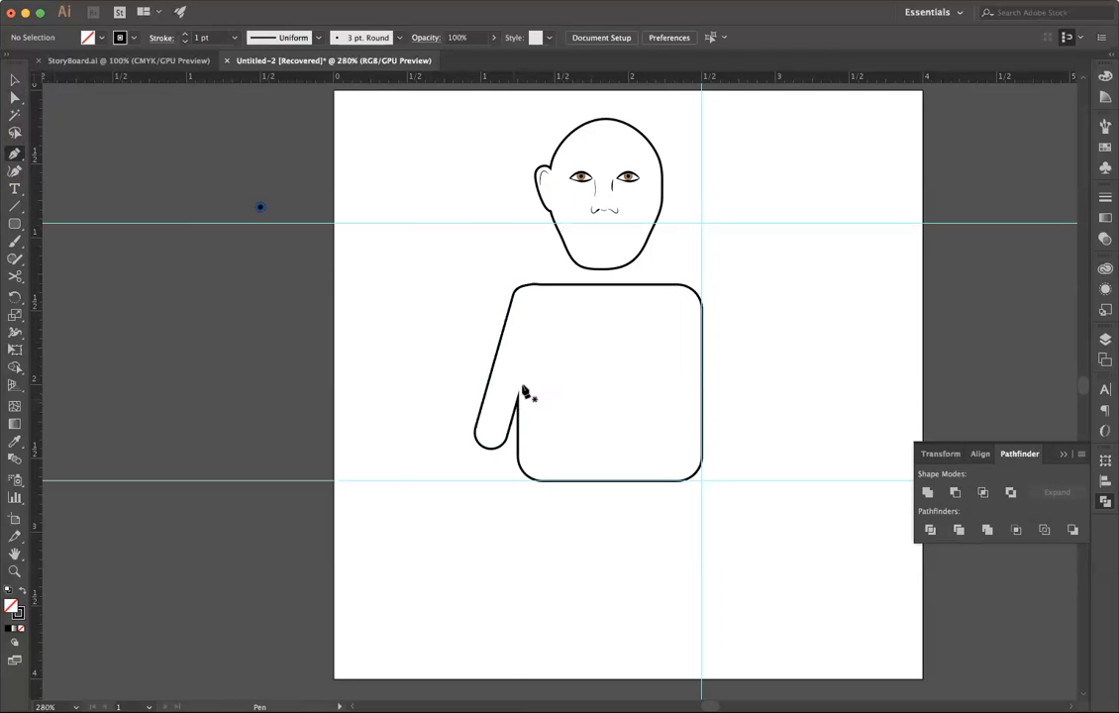
click(542, 310)
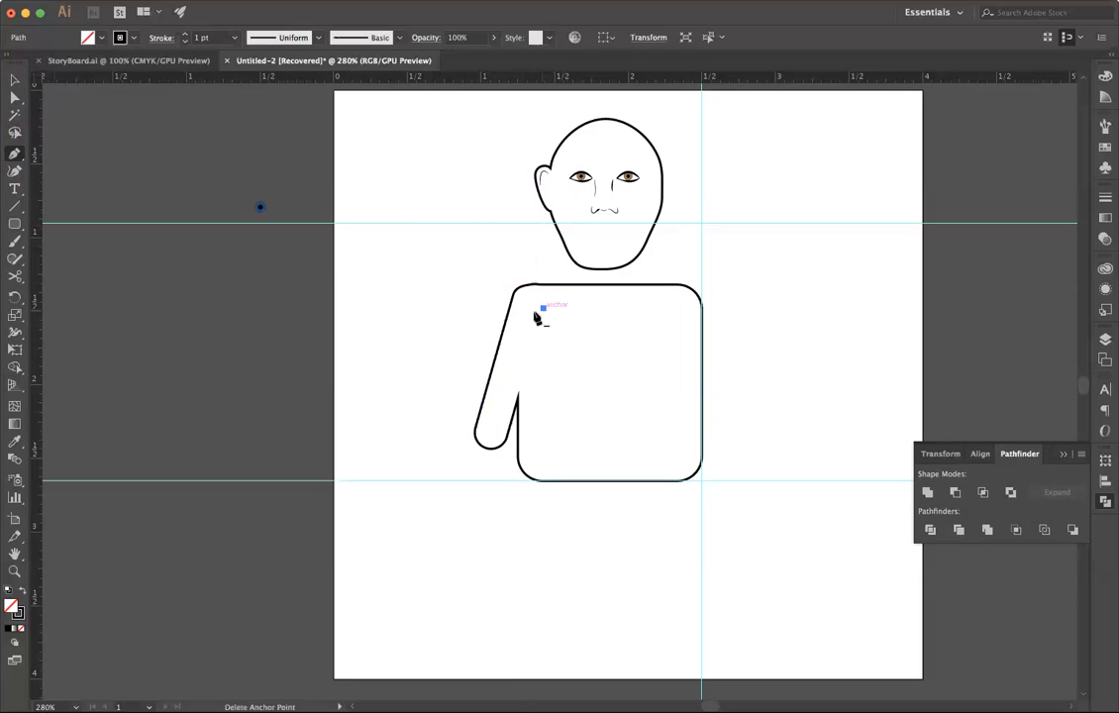
mouse_move(533, 355)
mouse_down()
mouse_move(531, 310)
mouse_move(530, 351)
mouse_up()
click(15, 81)
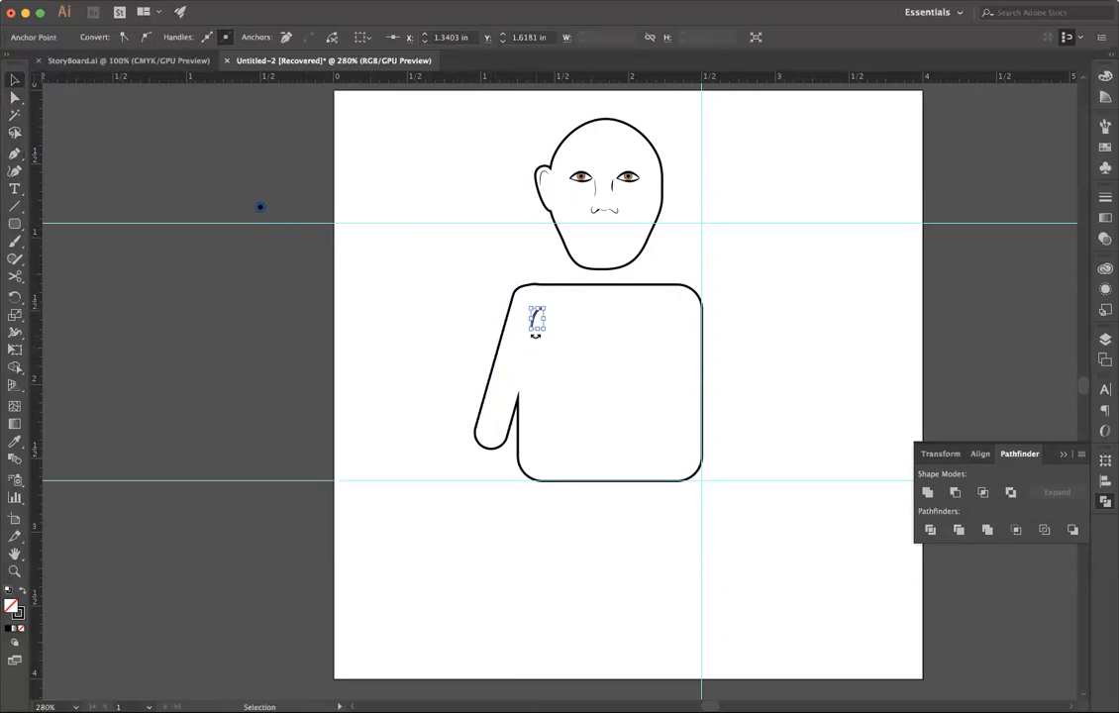
click(358, 287)
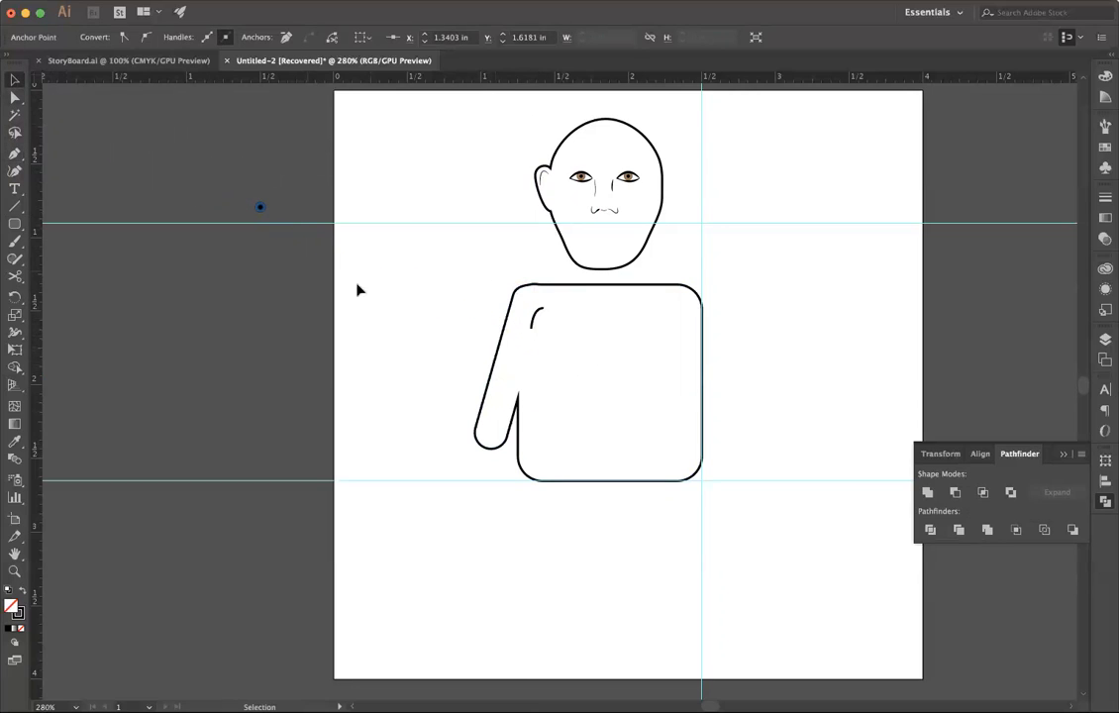
Step: Give the curved crease the lens-shaped width profile and a 0.5 pt stroke, and shift it slightly toward the chest
click(537, 318)
click(262, 45)
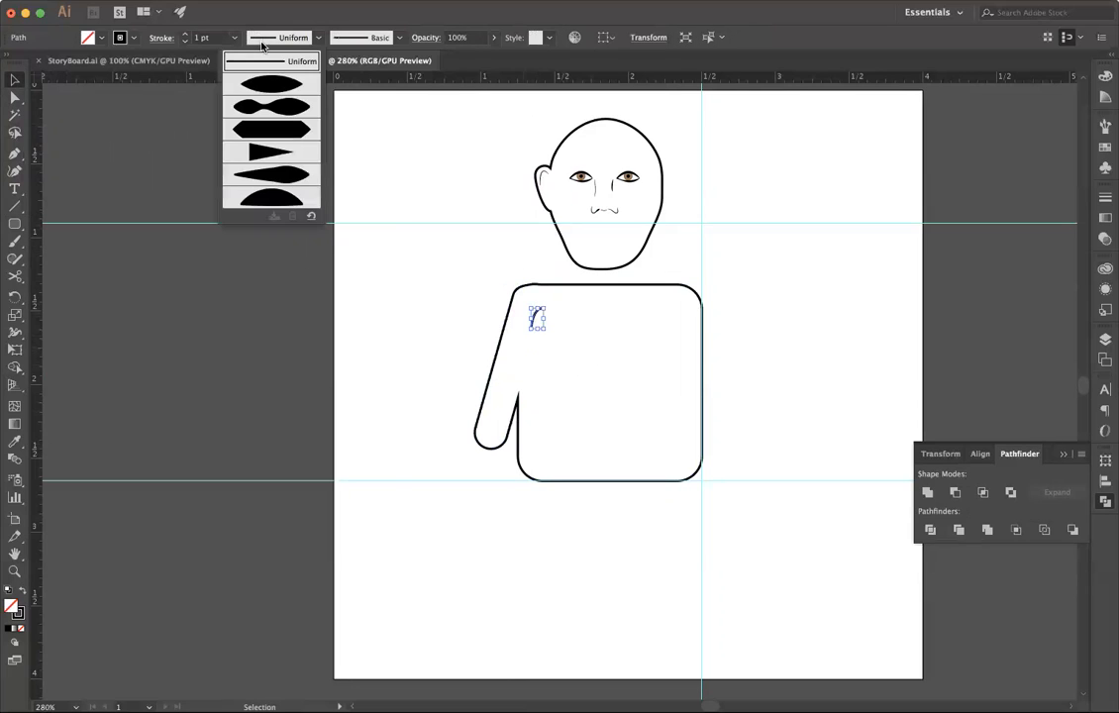
click(233, 79)
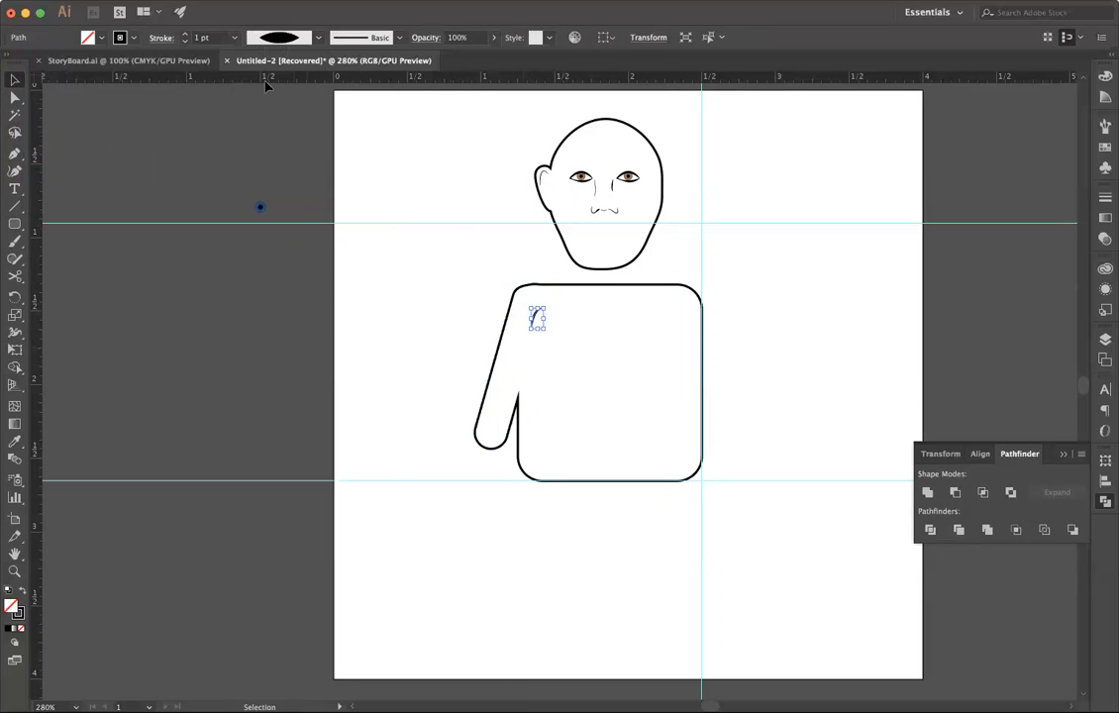
click(235, 38)
click(229, 60)
click(516, 355)
drag(537, 318, 543, 319)
click(354, 443)
Step: Draw a straight line about 0.3 in long from the armpit up toward the lower end of the curved crease
click(14, 154)
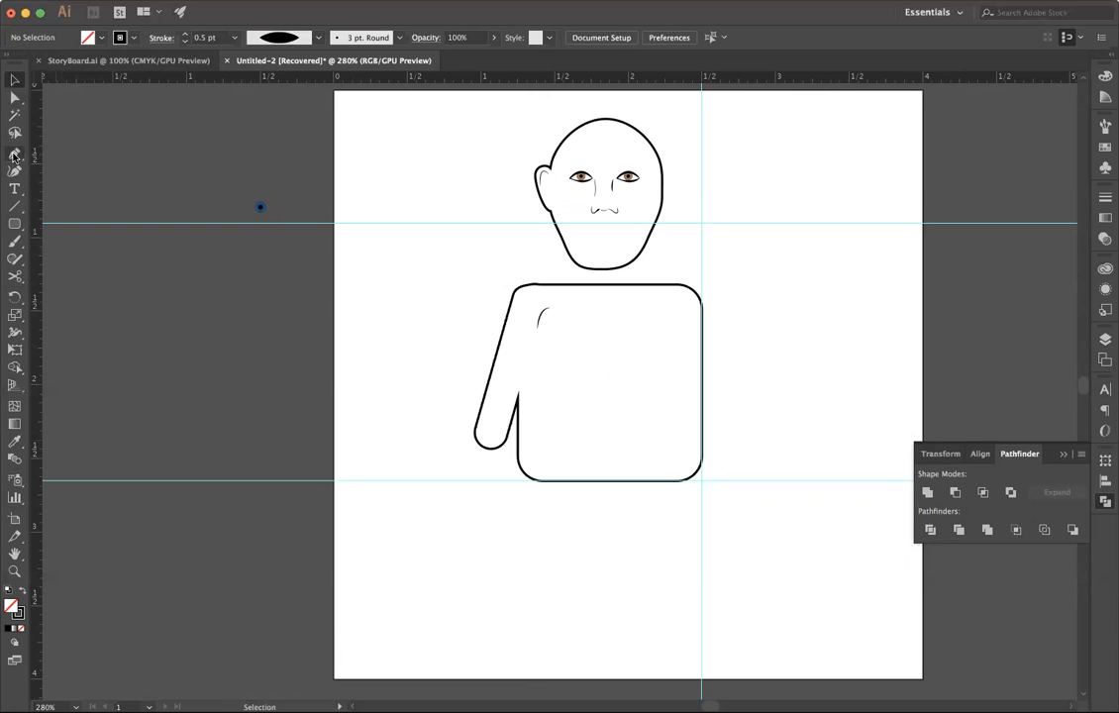
drag(523, 375, 524, 392)
key(ctrl+z)
click(515, 381)
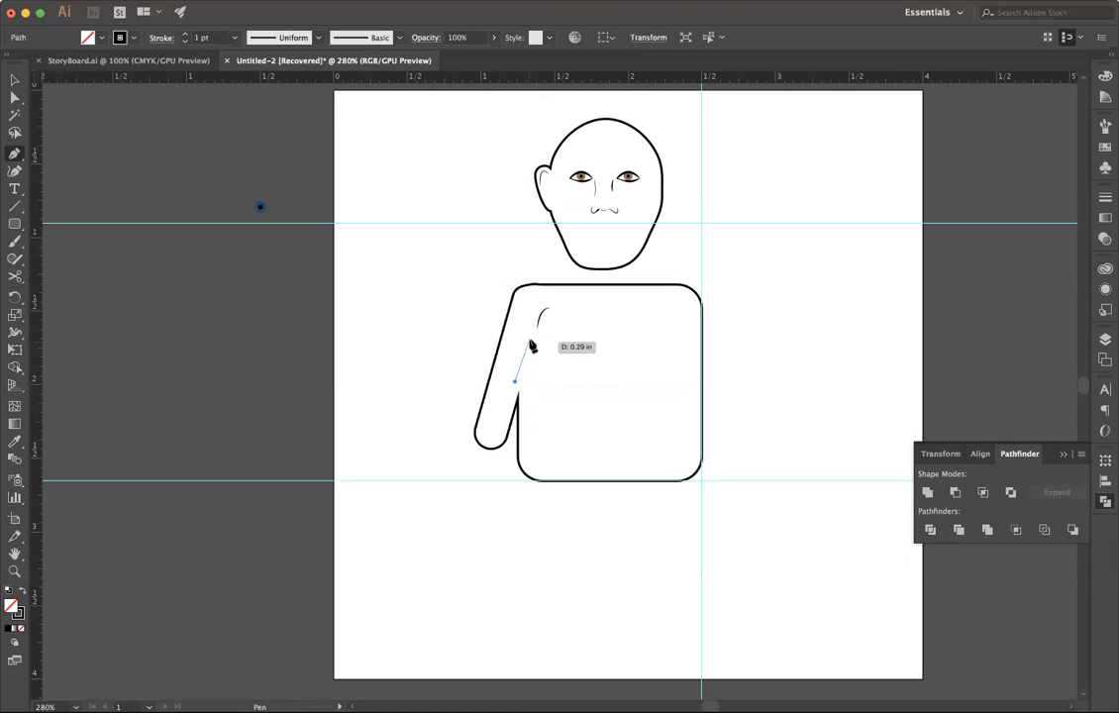
click(534, 337)
click(13, 81)
click(507, 366)
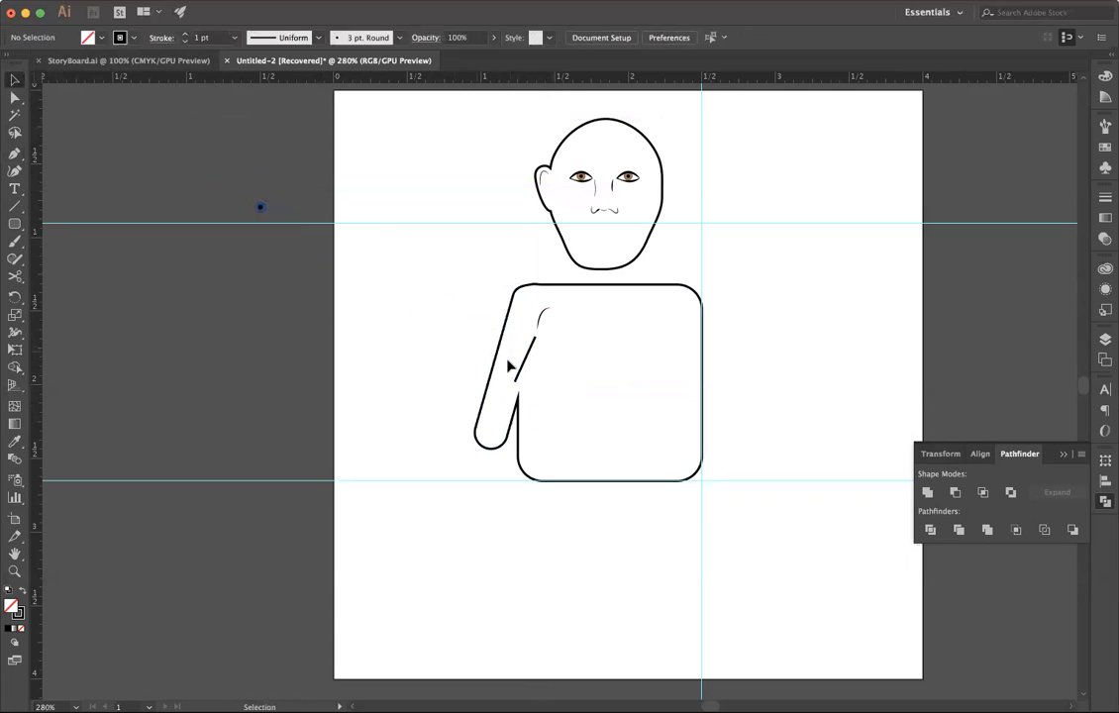
Step: Set the straight line to a 0.5 pt stroke with the lens-shaped profile, and reposition it steeper between the armpit and the curved crease
click(523, 361)
click(233, 37)
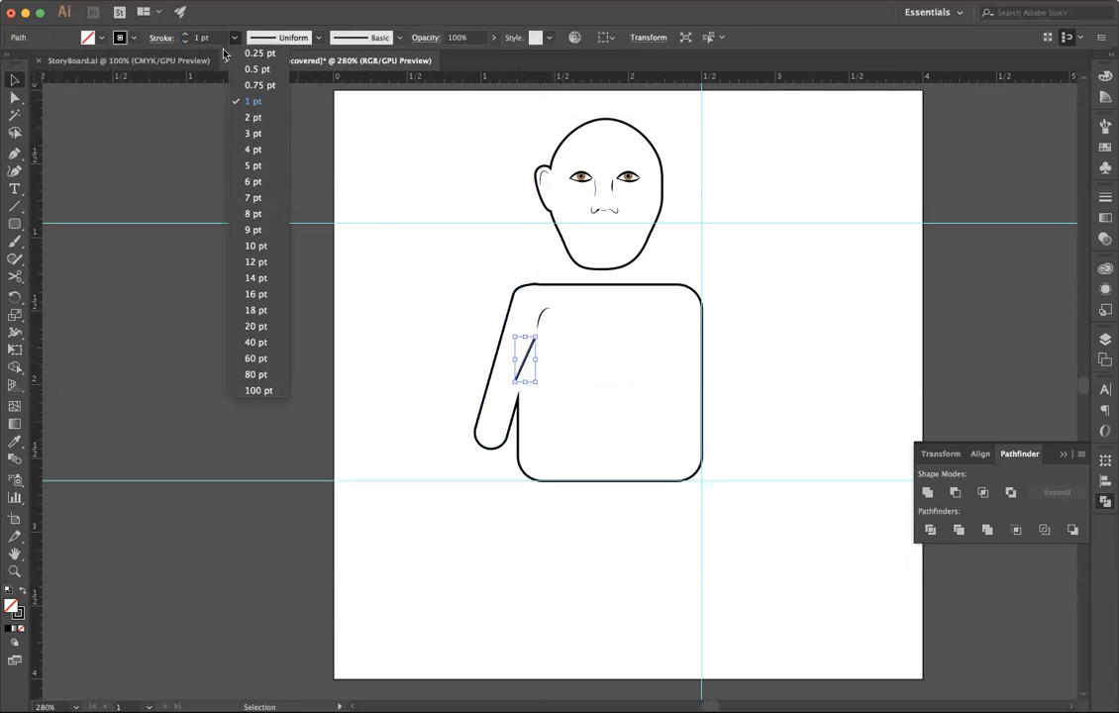
click(257, 69)
click(318, 38)
click(274, 89)
click(561, 383)
click(515, 387)
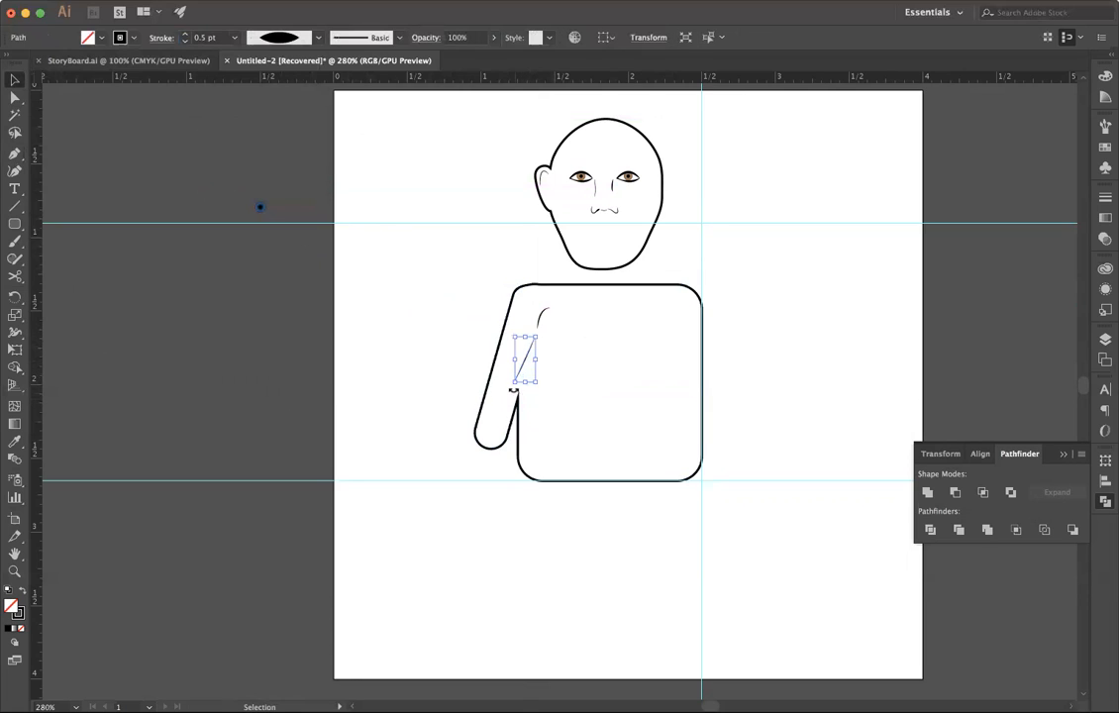
drag(513, 388, 538, 333)
click(466, 343)
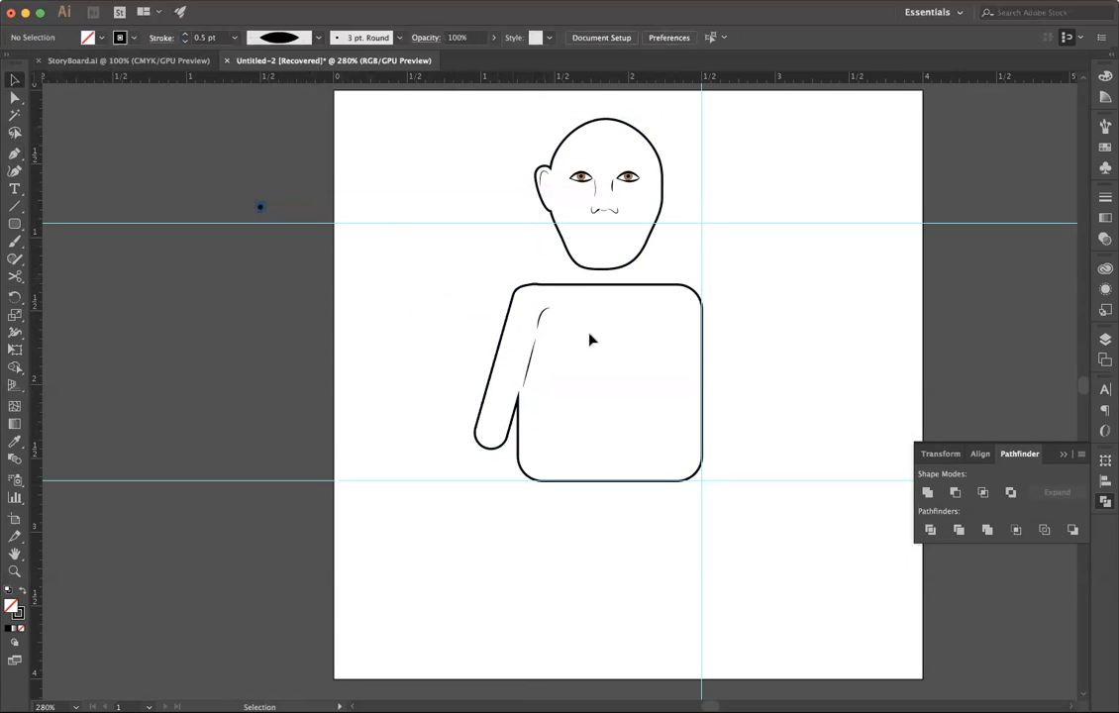
Step: Delete the curved crease and the straight line that separate the arm from the torso
click(541, 315)
key(Delete)
click(527, 371)
key(Delete)
Step: Nudge the merged torso and arm shape up toward the chin, and delete it
click(516, 293)
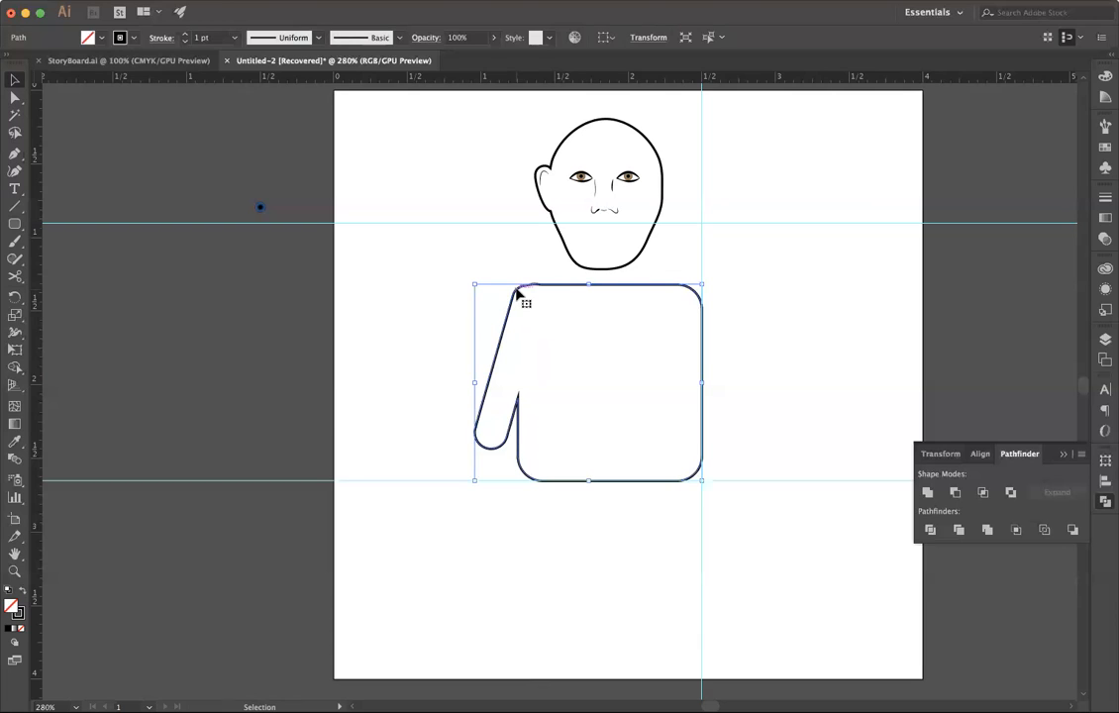
drag(517, 292, 516, 283)
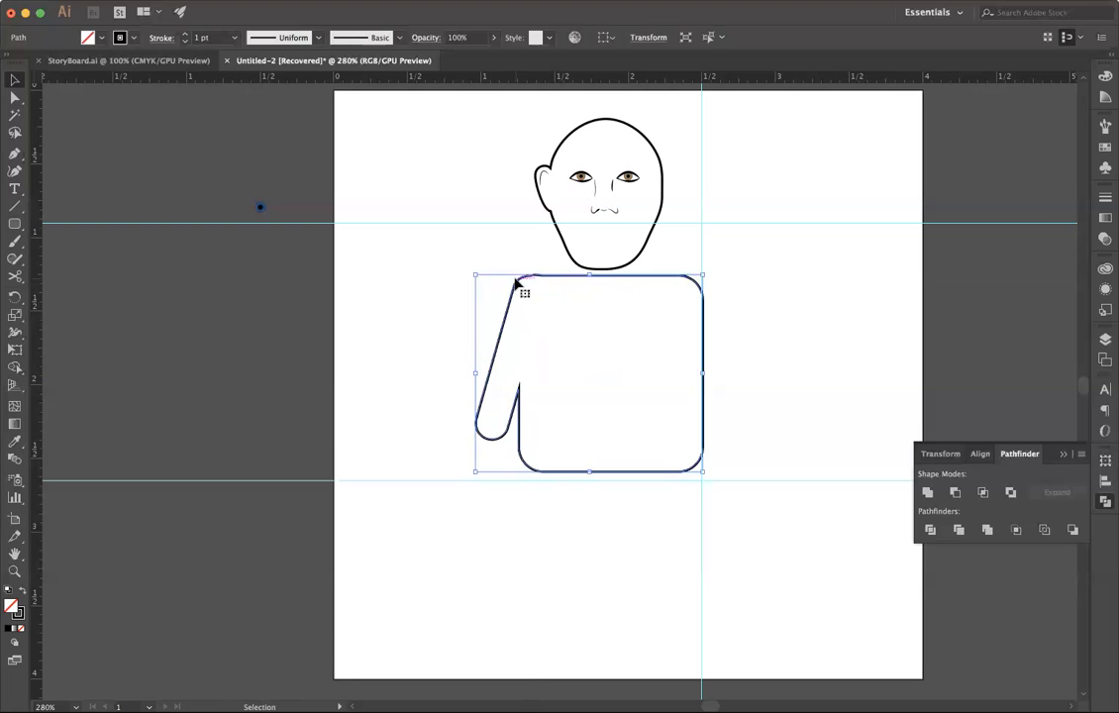
key(Delete)
Step: Open the Fashion symbol library
scroll(550, 282, down, 1)
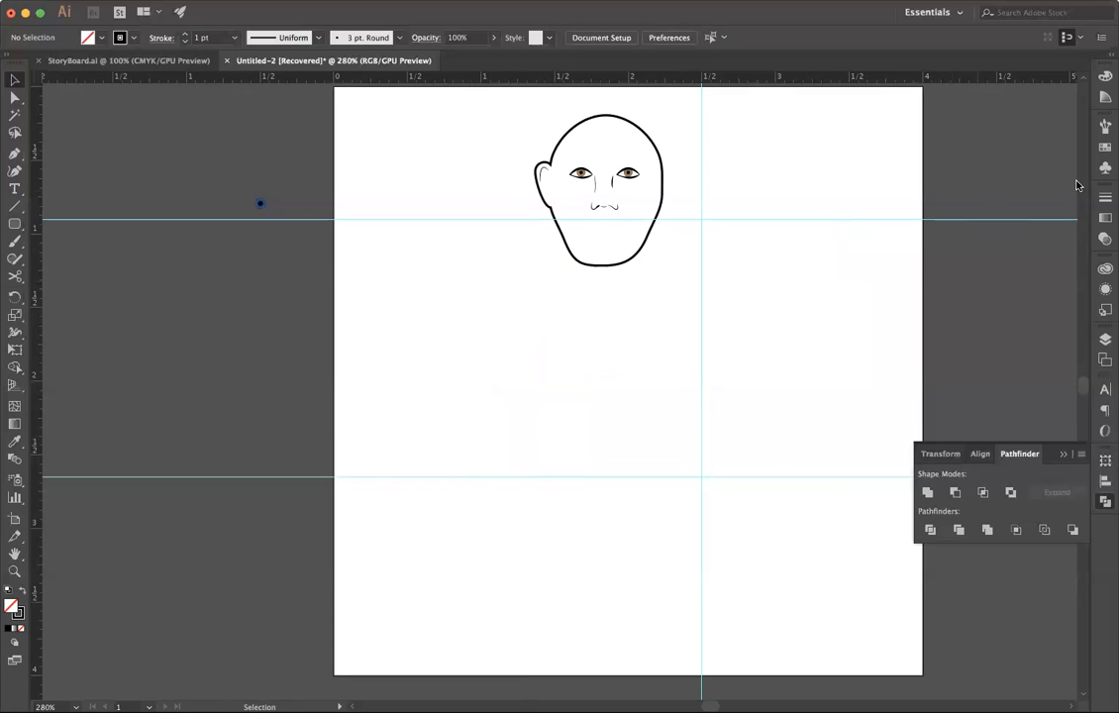
key(shift+super+F11)
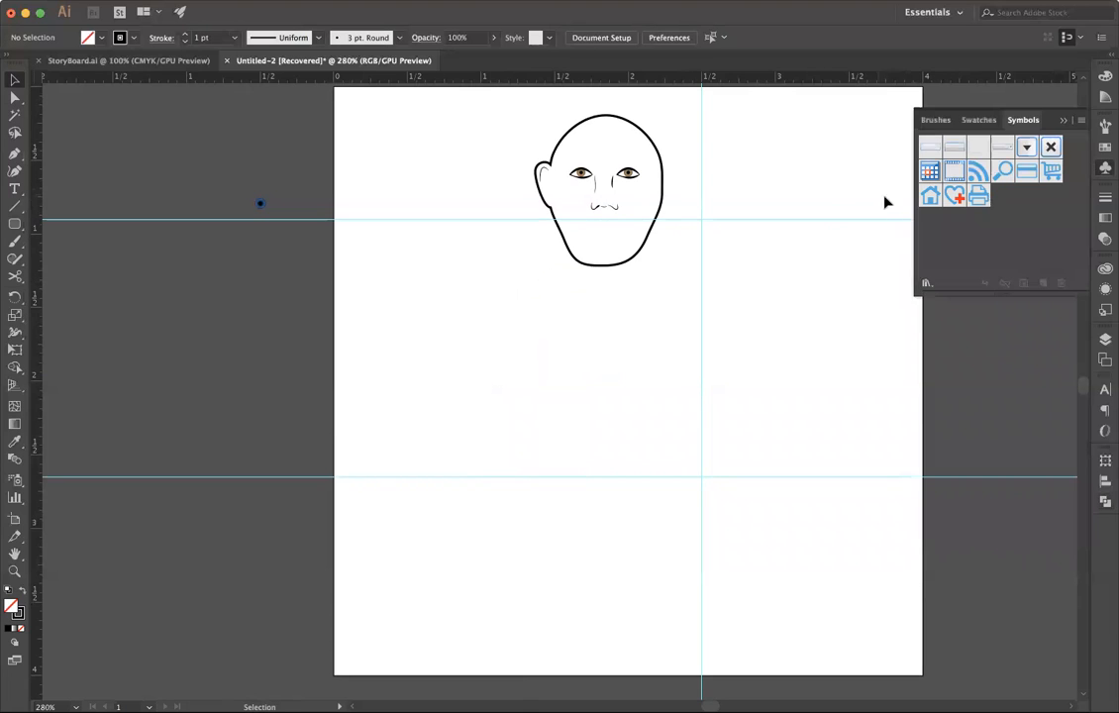
click(928, 284)
click(936, 279)
click(1103, 170)
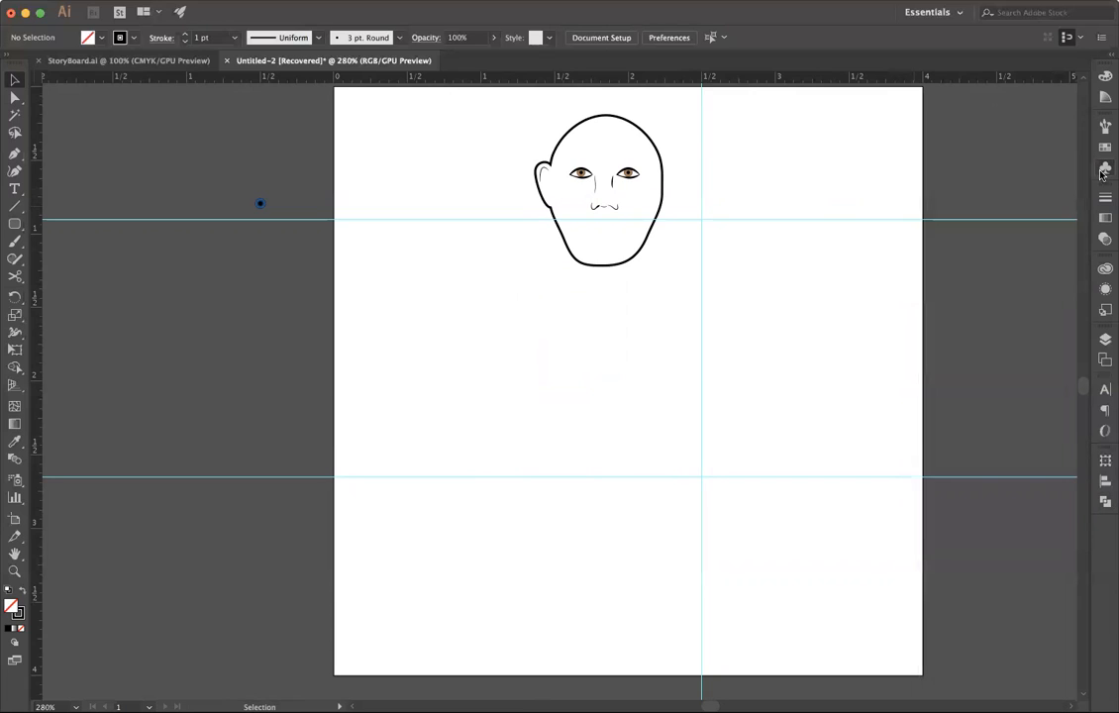
click(1103, 170)
click(927, 283)
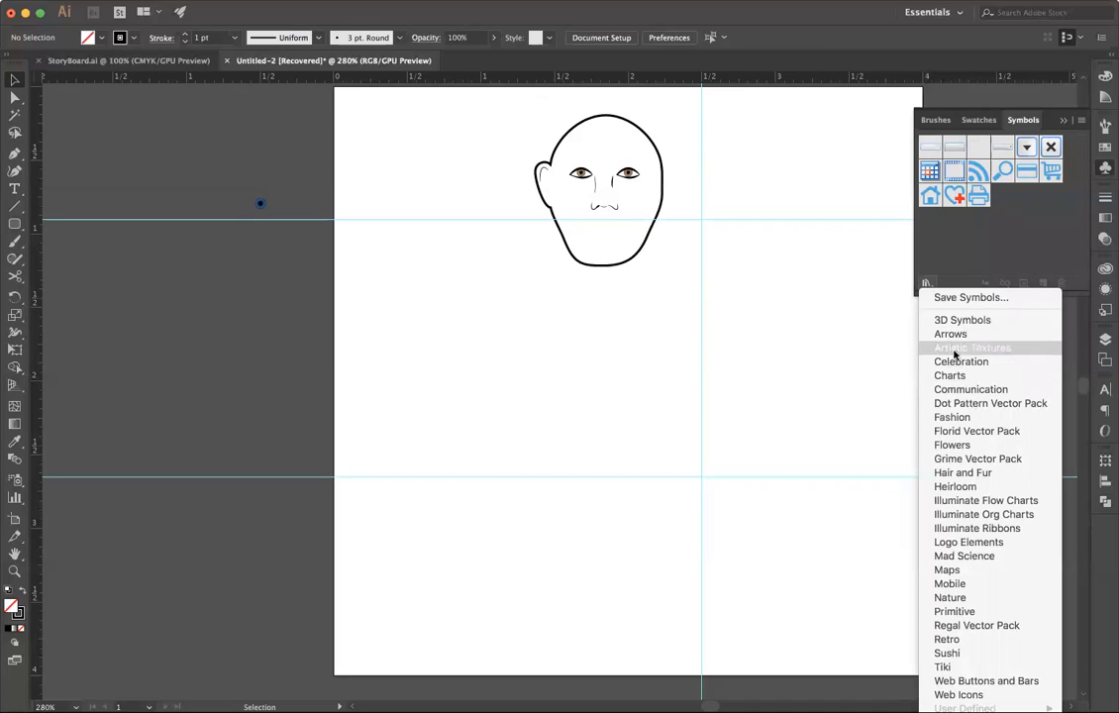
click(953, 420)
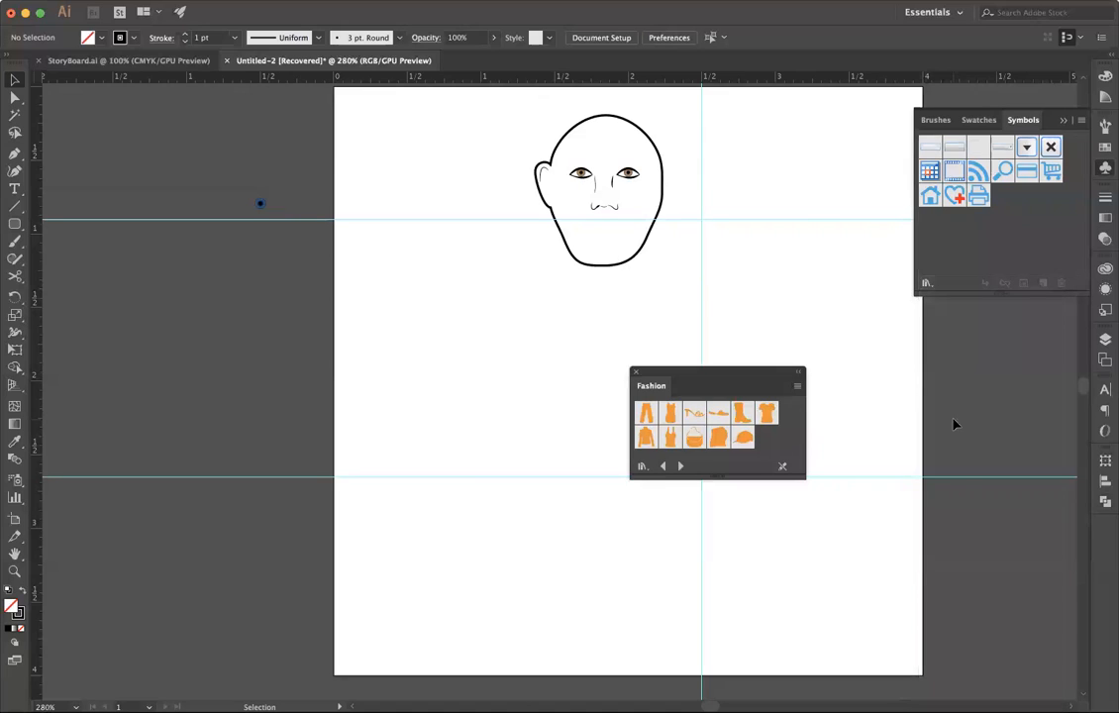
Step: Place the Pants and Dress symbols, with the dress below the face and the pants at the artboard's lower edge
drag(646, 412, 498, 375)
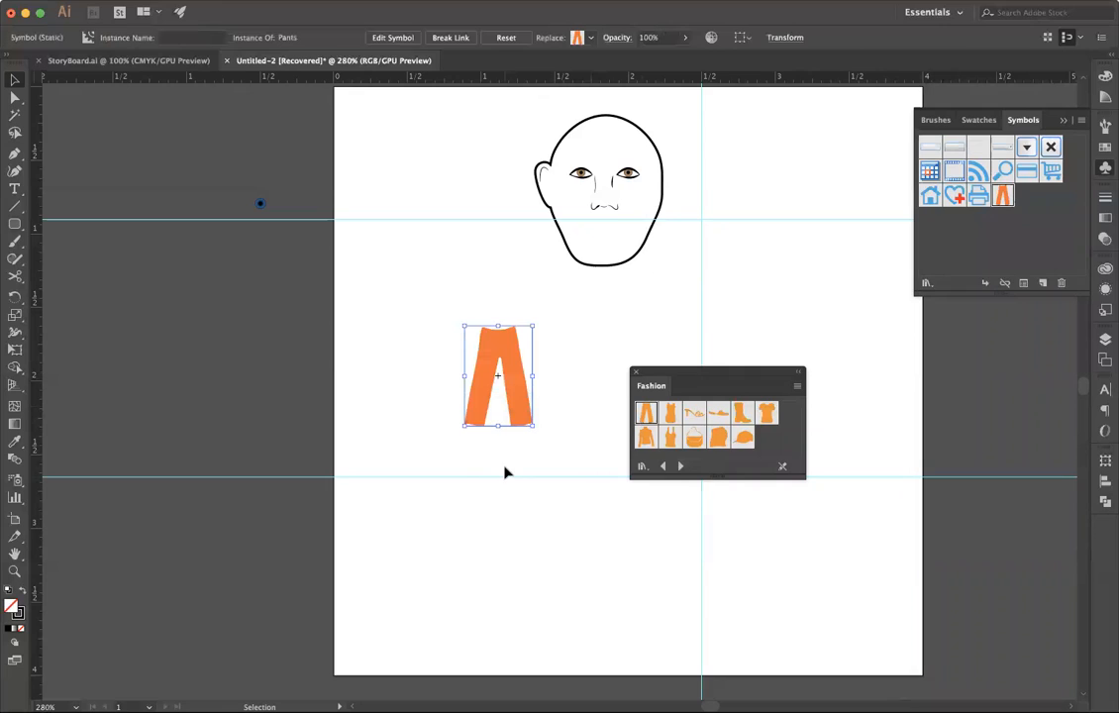
drag(669, 419, 732, 289)
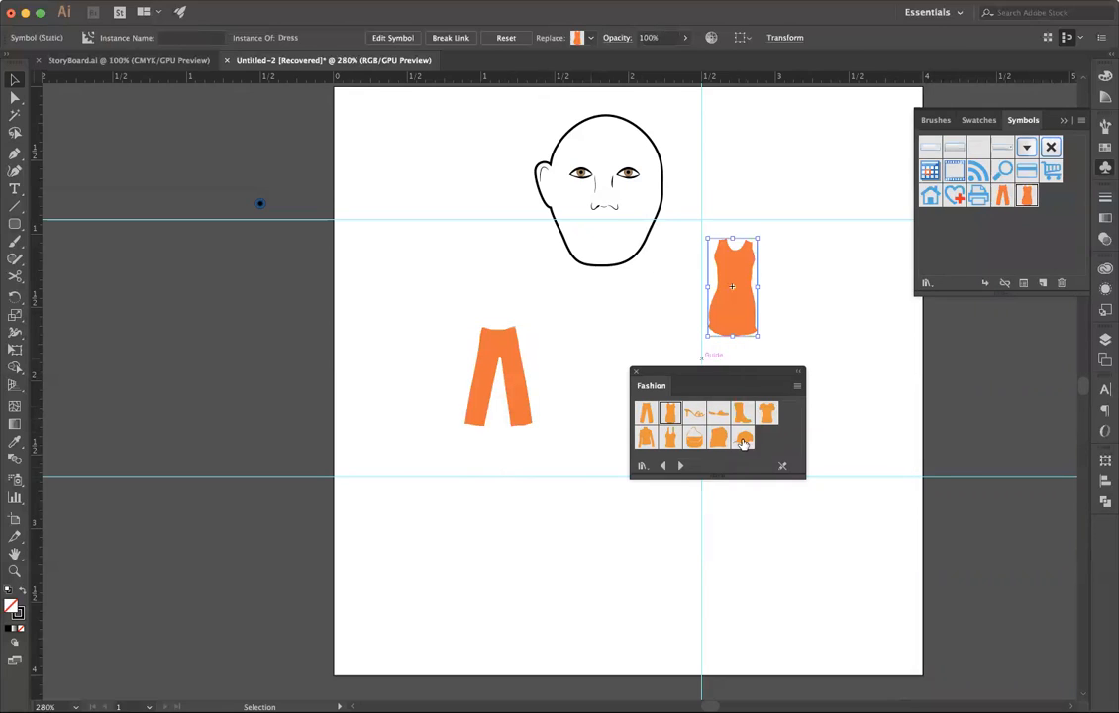
drag(718, 376, 894, 373)
click(712, 383)
drag(727, 317, 598, 309)
drag(507, 357, 672, 638)
Step: Enlarge the dress to body size and position its neckline directly under the chin
click(627, 369)
drag(631, 372, 803, 595)
drag(645, 359, 579, 346)
click(741, 454)
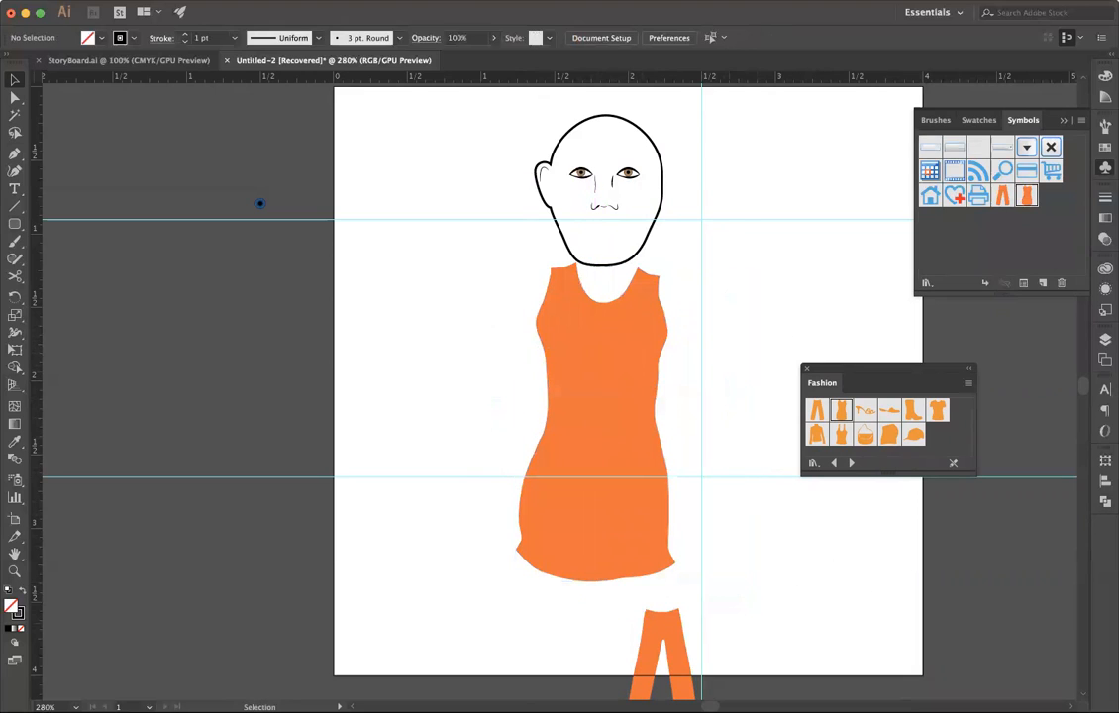
Step: Move the pants closer beneath the dress, and delete the dress
drag(664, 649, 645, 624)
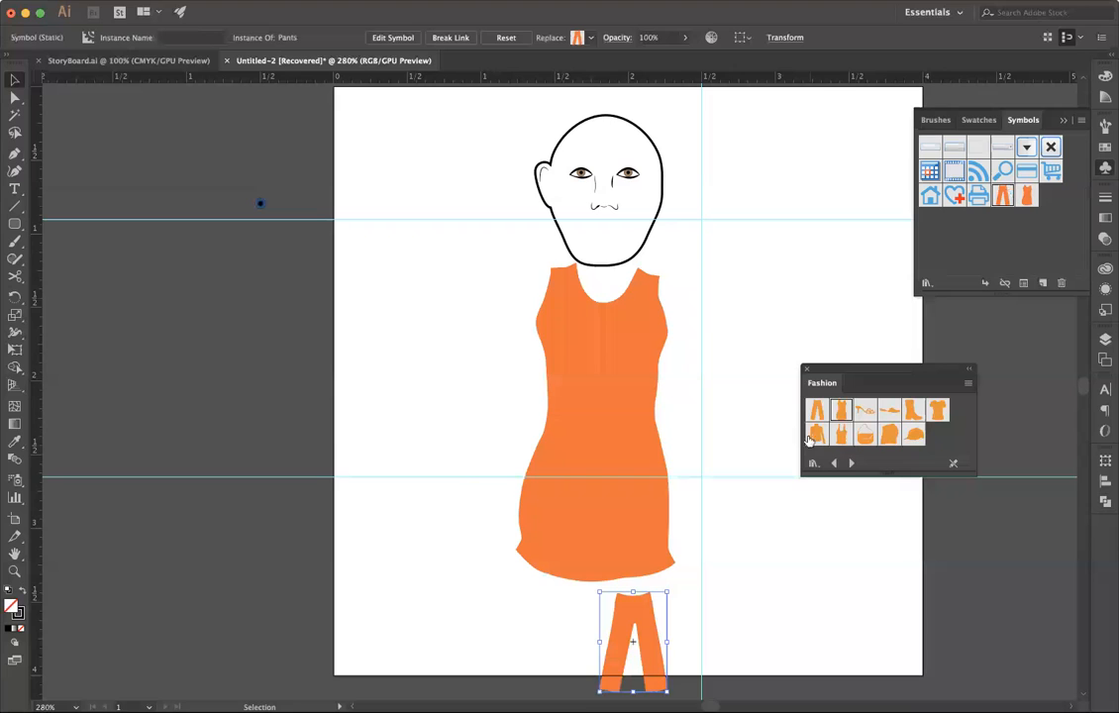
click(616, 420)
key(Delete)
Step: Place the Sweater symbol, enlarge it to body size, and align its collar under the chin
drag(817, 433, 535, 386)
drag(560, 433, 673, 568)
drag(564, 437, 591, 361)
drag(528, 493, 297, 571)
drag(589, 363, 637, 341)
click(719, 354)
click(794, 329)
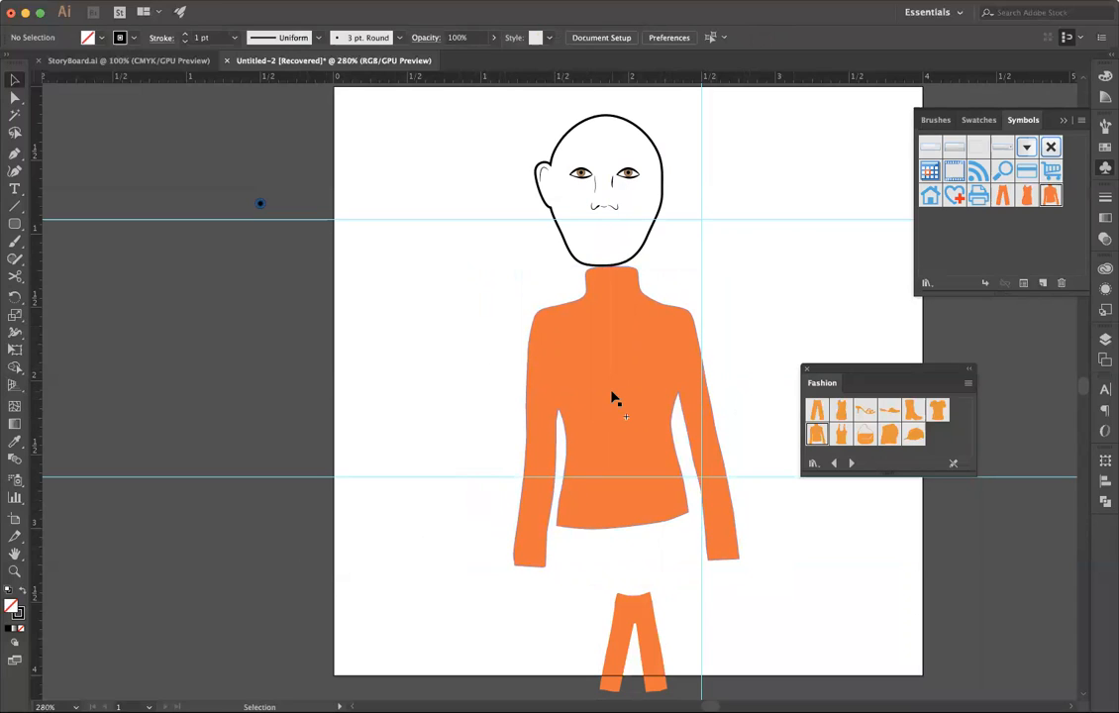
Step: Try out the Boot symbol beside the character, and place the Hat symbol over the top of the head
drag(911, 414, 749, 287)
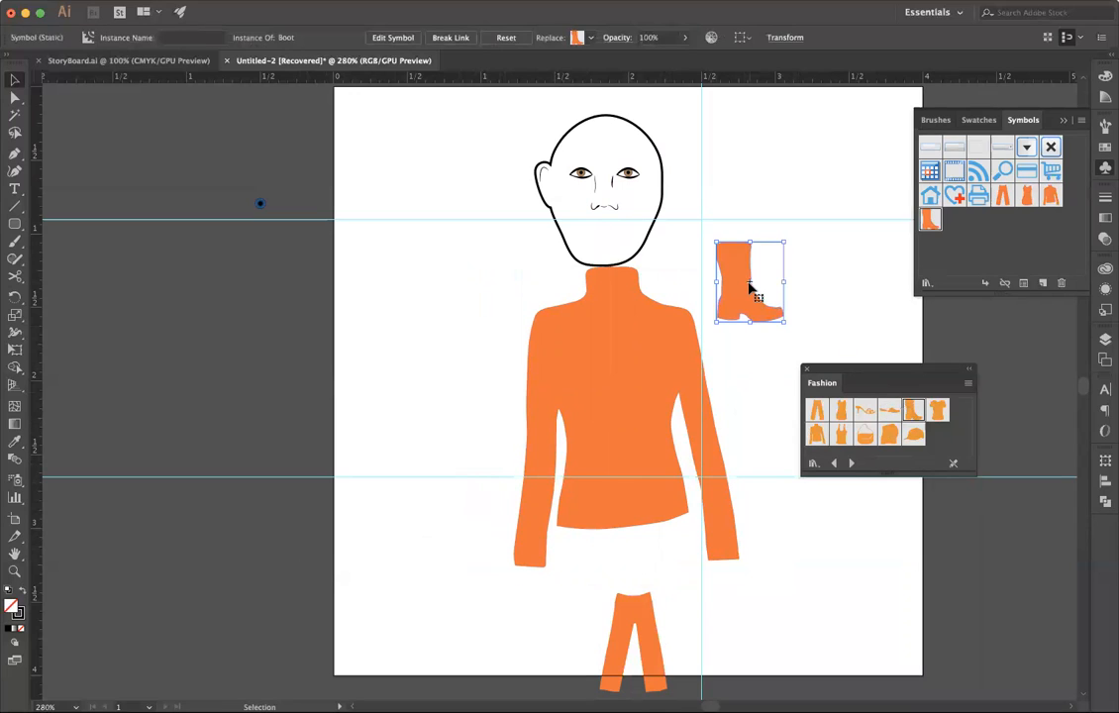
key(Delete)
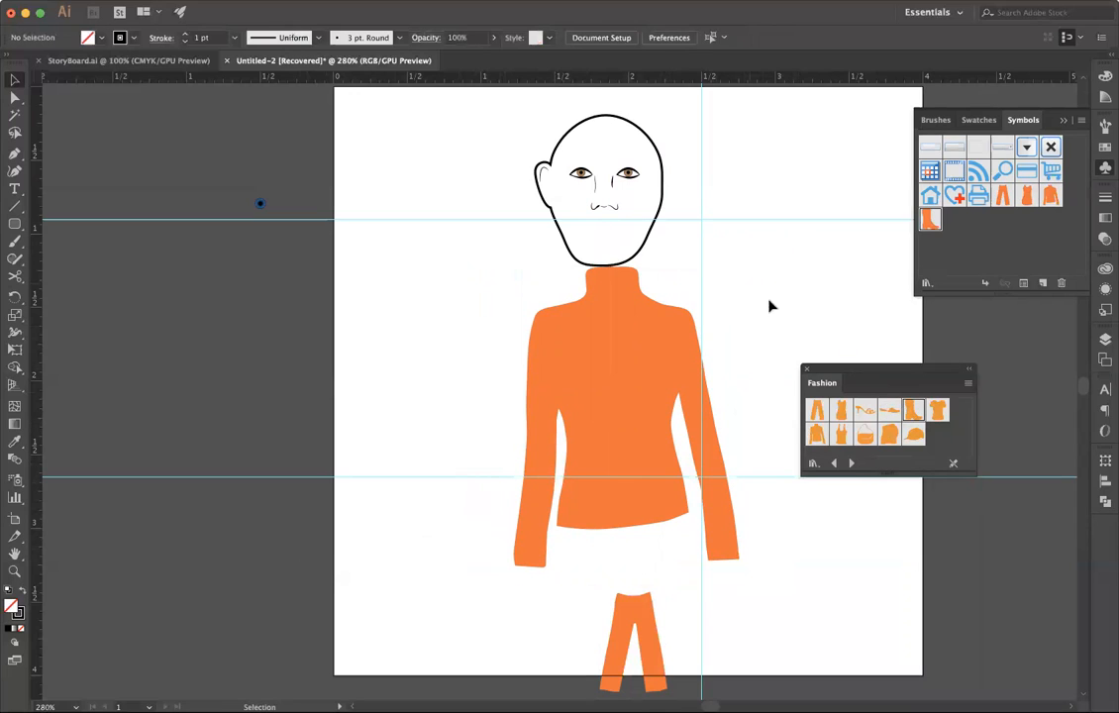
drag(914, 442, 692, 374)
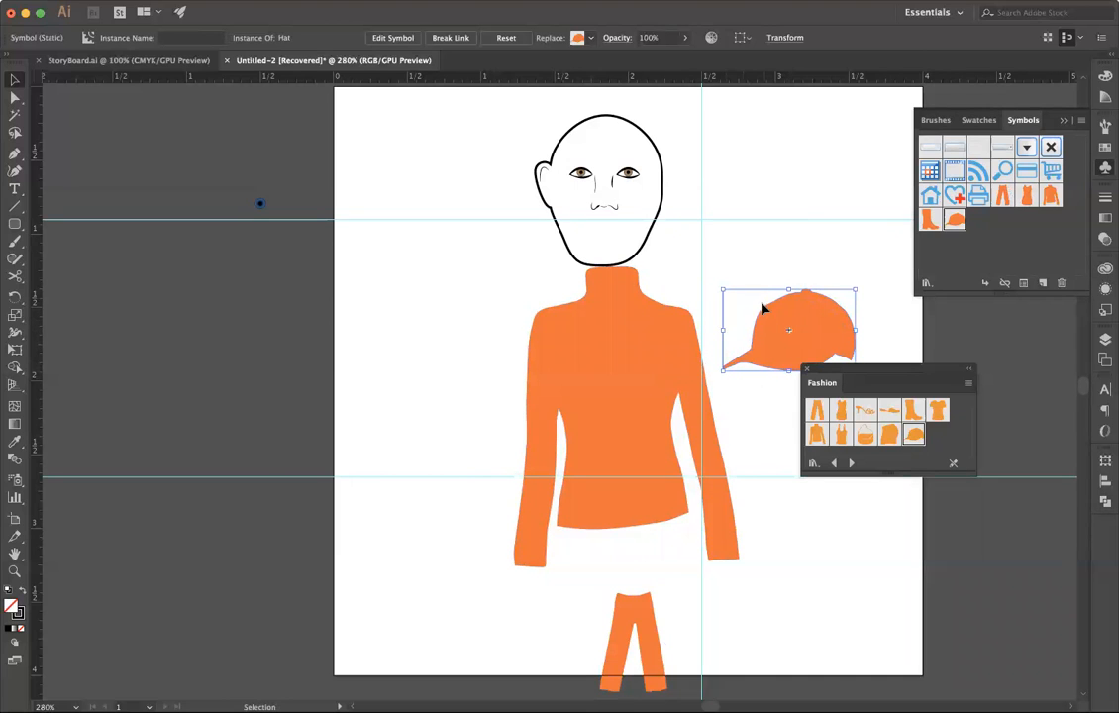
drag(789, 325, 681, 196)
drag(580, 87, 592, 105)
click(738, 191)
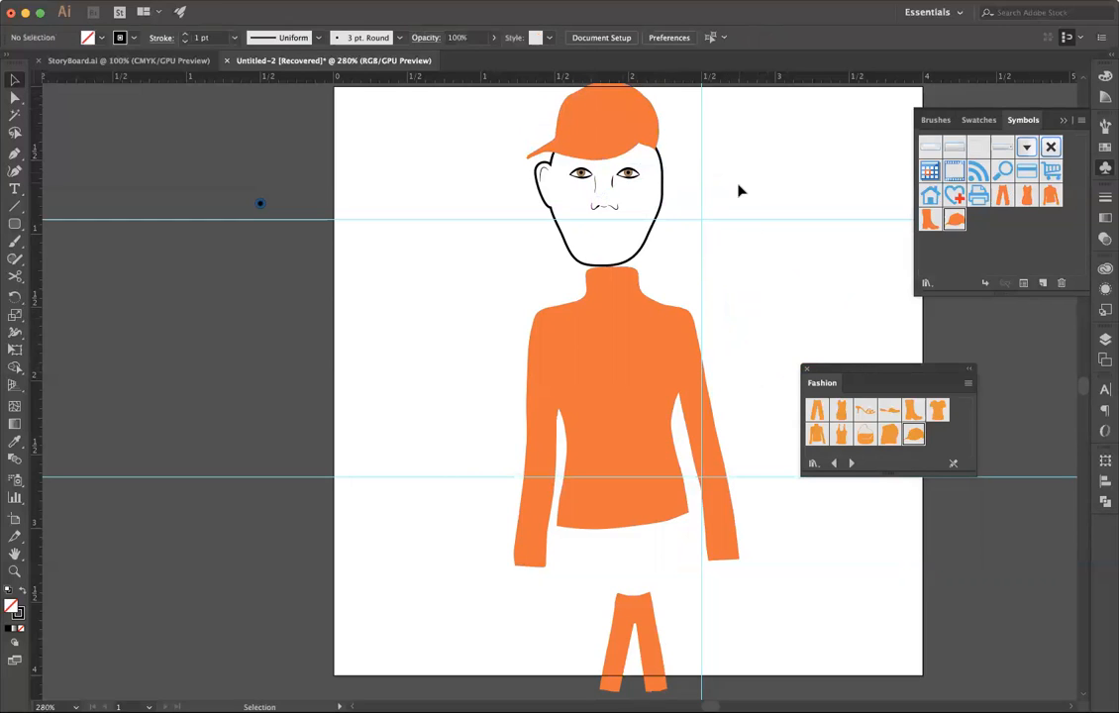
Step: Enlarge the hat to the width of the head, and move it up to just above the eyes
click(641, 124)
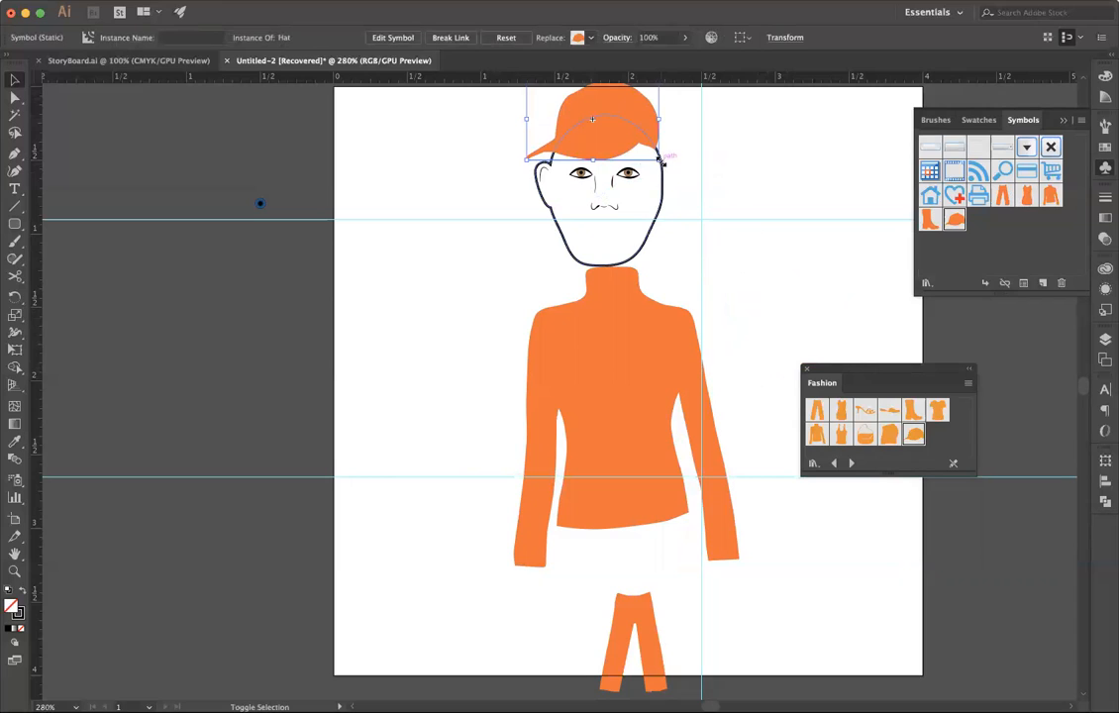
drag(668, 168, 669, 168)
drag(636, 129, 665, 176)
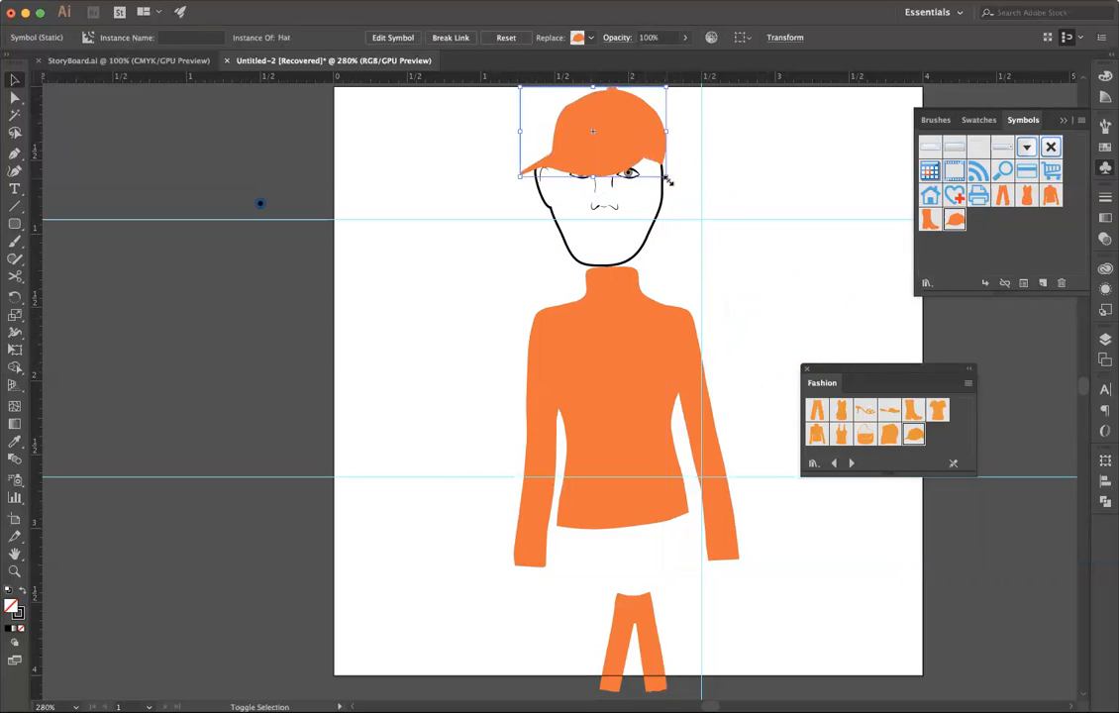
drag(622, 130, 617, 127)
click(766, 177)
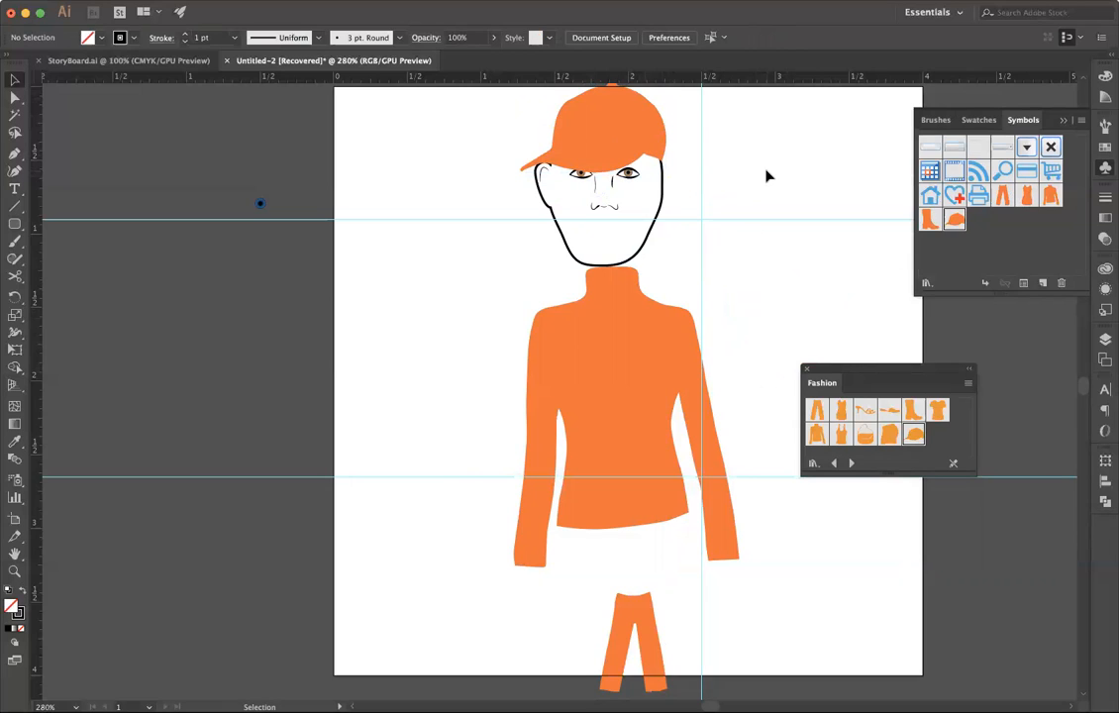
Step: Delete the hat and the sweater from the character
click(616, 144)
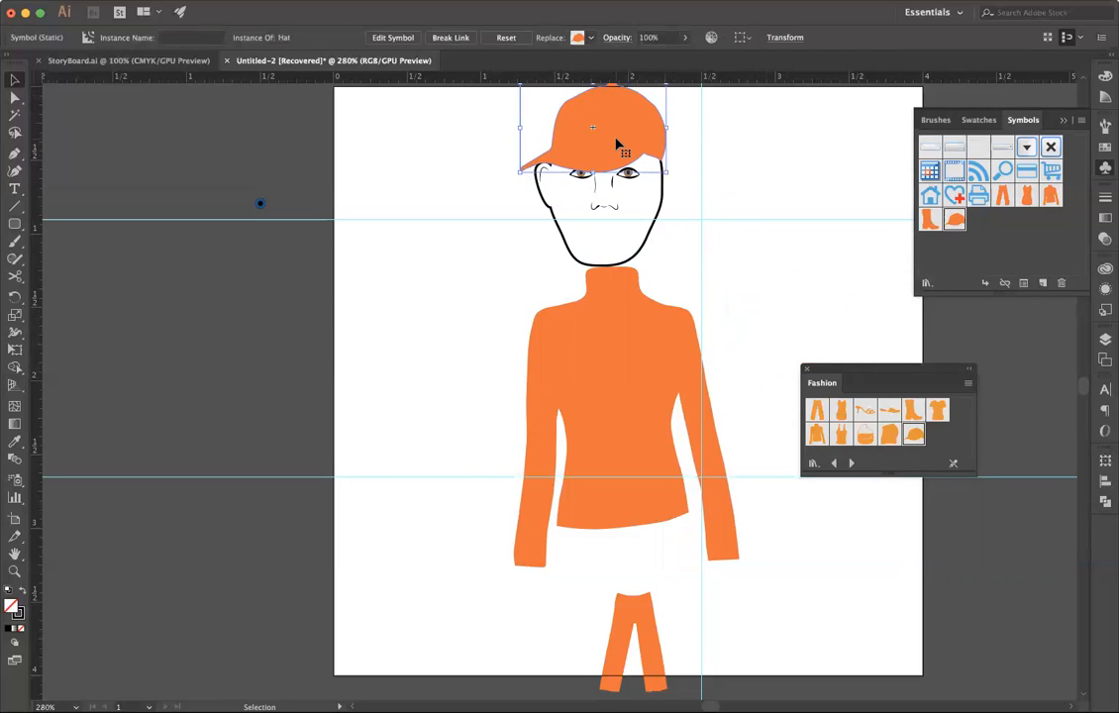
key(Delete)
click(652, 377)
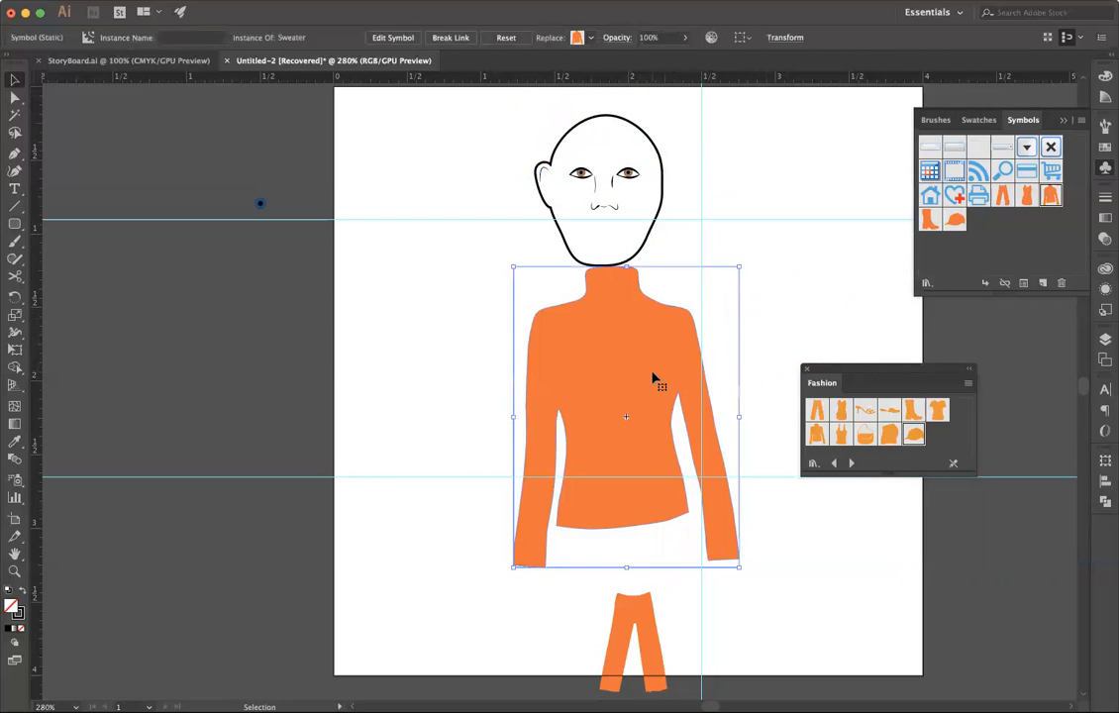
key(Delete)
Step: Enlarge the pants to body size and center them below the face, with the waistband at the lower horizontal guide
click(622, 604)
drag(599, 592, 435, 349)
drag(510, 403, 599, 532)
drag(497, 479, 457, 411)
mouse_move(601, 512)
mouse_down()
mouse_move(604, 531)
mouse_move(635, 533)
mouse_move(595, 524)
mouse_up()
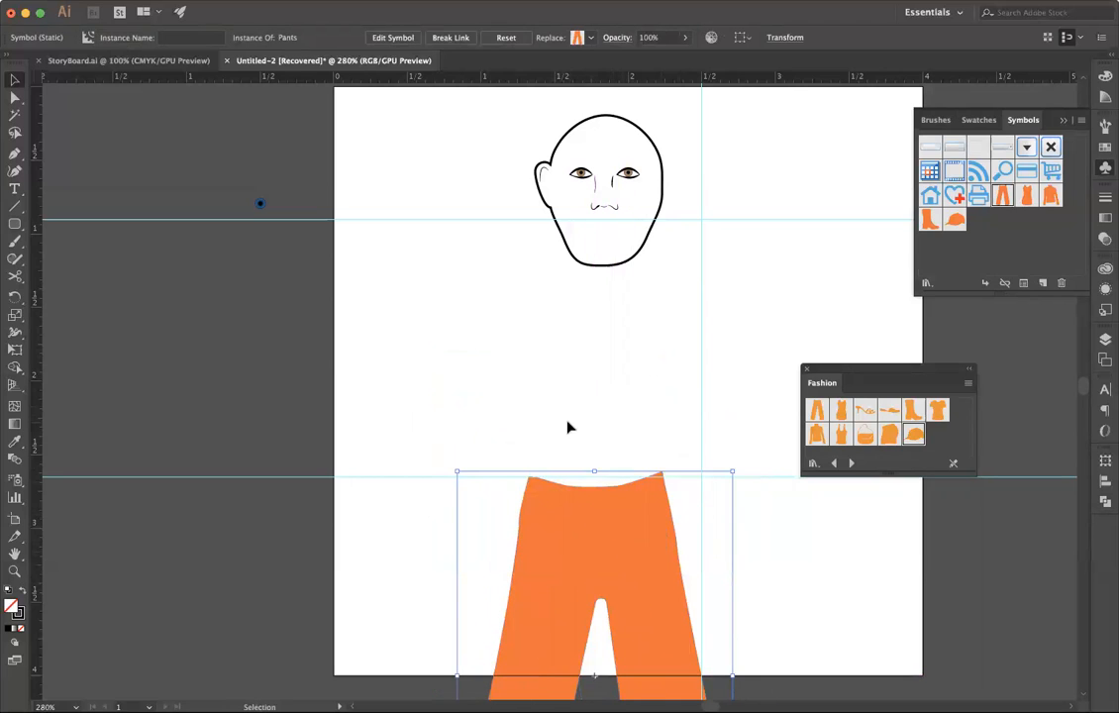
click(327, 506)
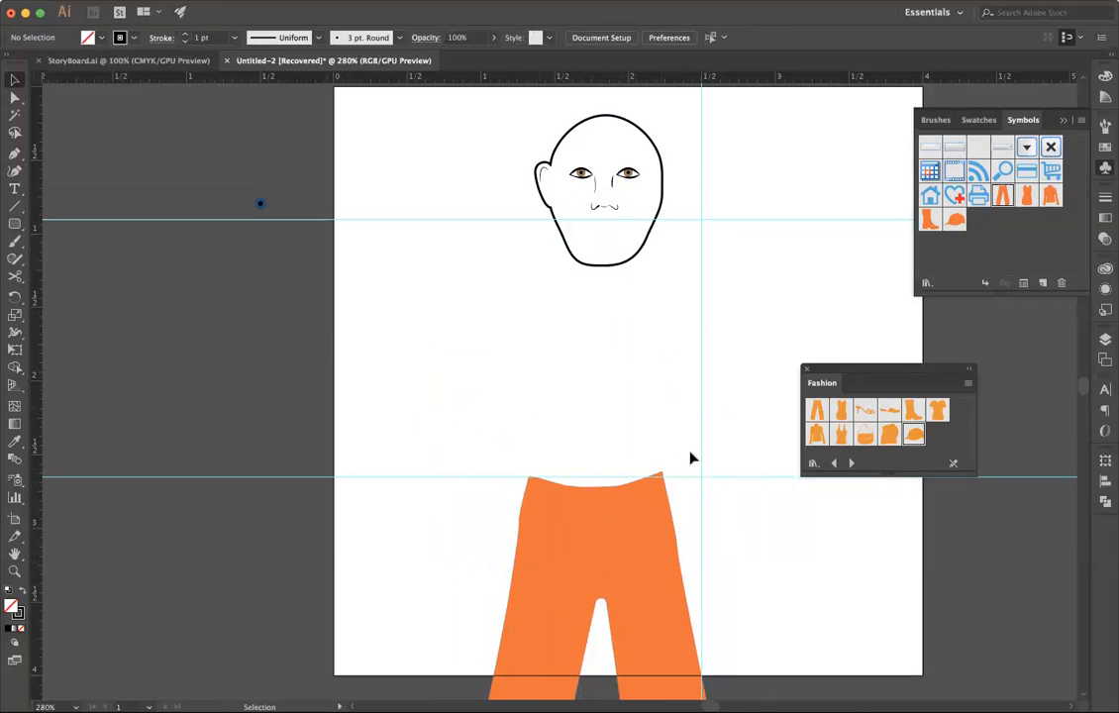
Step: Add the Short Sleeve Shirt symbol from the Fashion library, enlarged to torso size and centered below the face
click(937, 409)
mouse_move(978, 218)
mouse_down()
mouse_move(579, 332)
mouse_move(817, 527)
mouse_move(930, 698)
mouse_up()
mouse_move(734, 344)
mouse_down()
mouse_move(566, 294)
mouse_move(598, 303)
mouse_up()
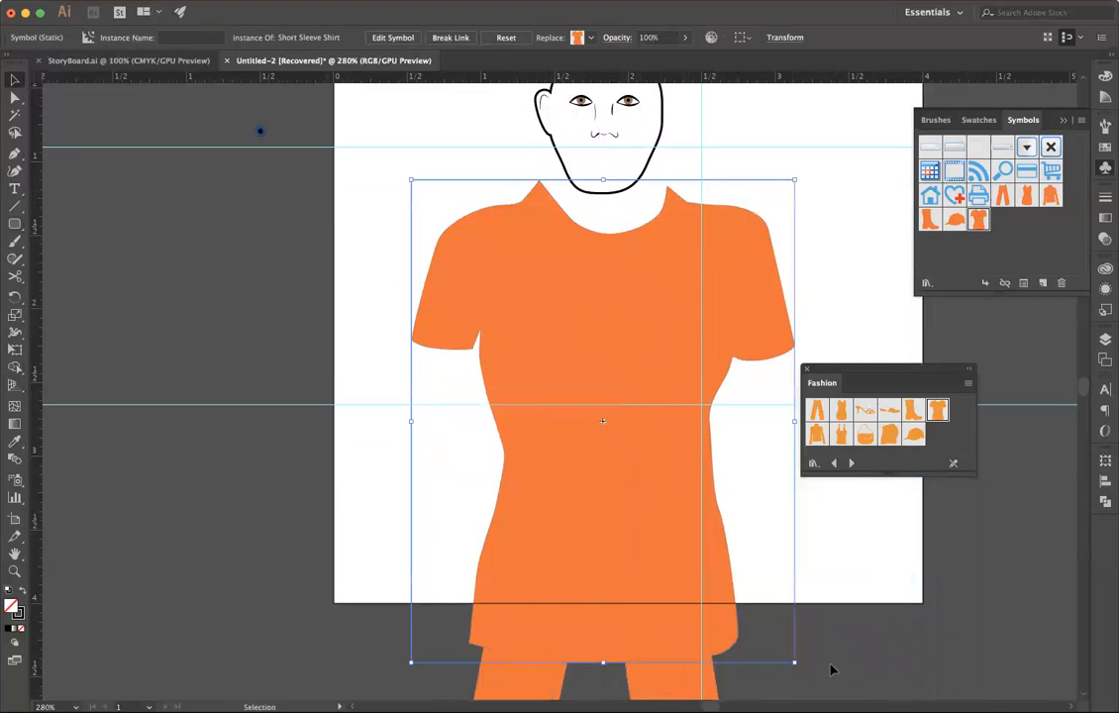
Step: Scale the shirt down to fit the body, center its collar under the chin, and nudge the pants up to meet it
drag(798, 662, 732, 559)
drag(574, 276, 602, 268)
click(645, 604)
mouse_move(674, 601)
mouse_down()
mouse_move(695, 599)
mouse_move(679, 592)
mouse_up()
click(823, 561)
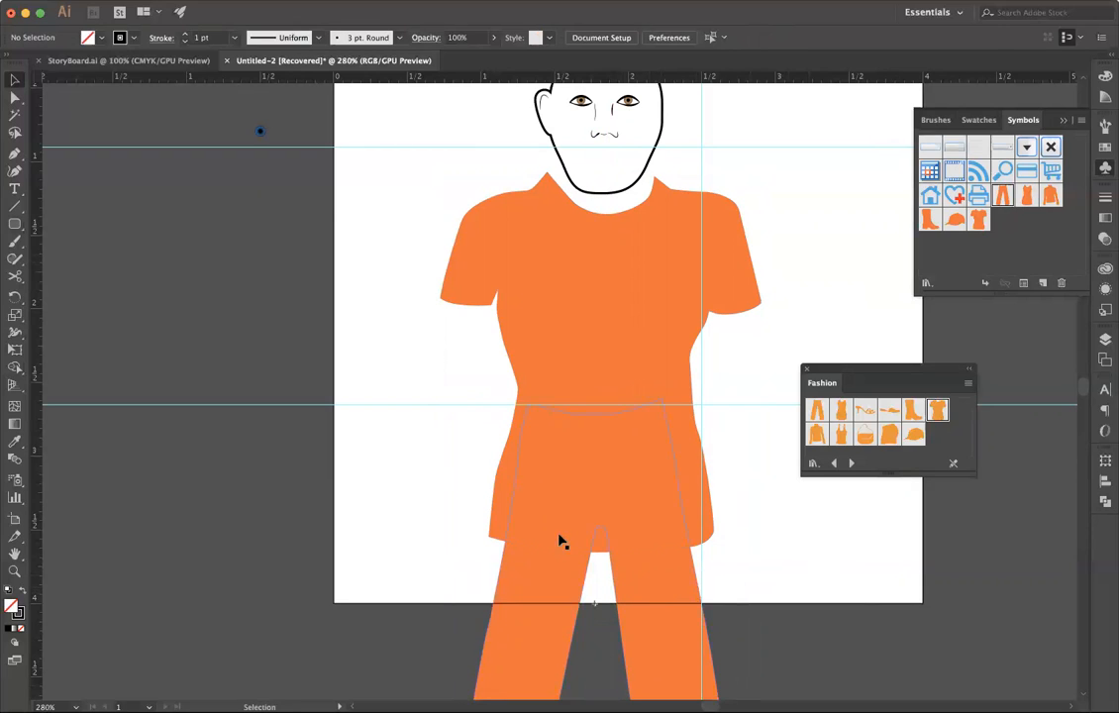
Step: Delete the shirt and the pants below the face
drag(527, 530, 771, 674)
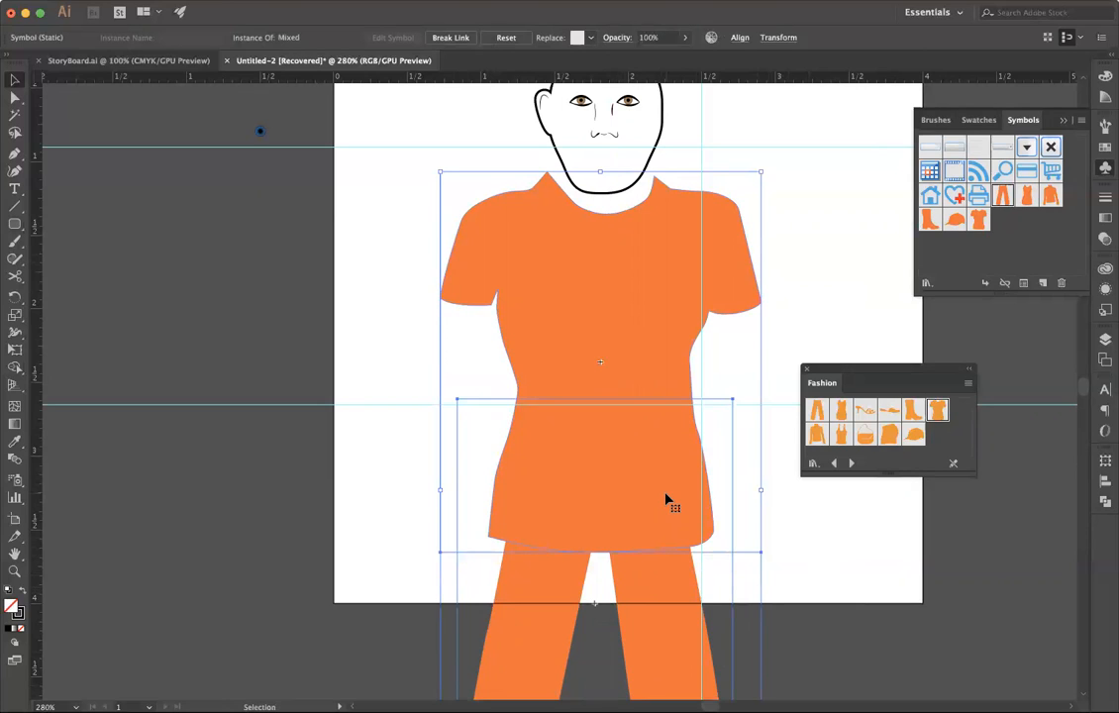
key(Delete)
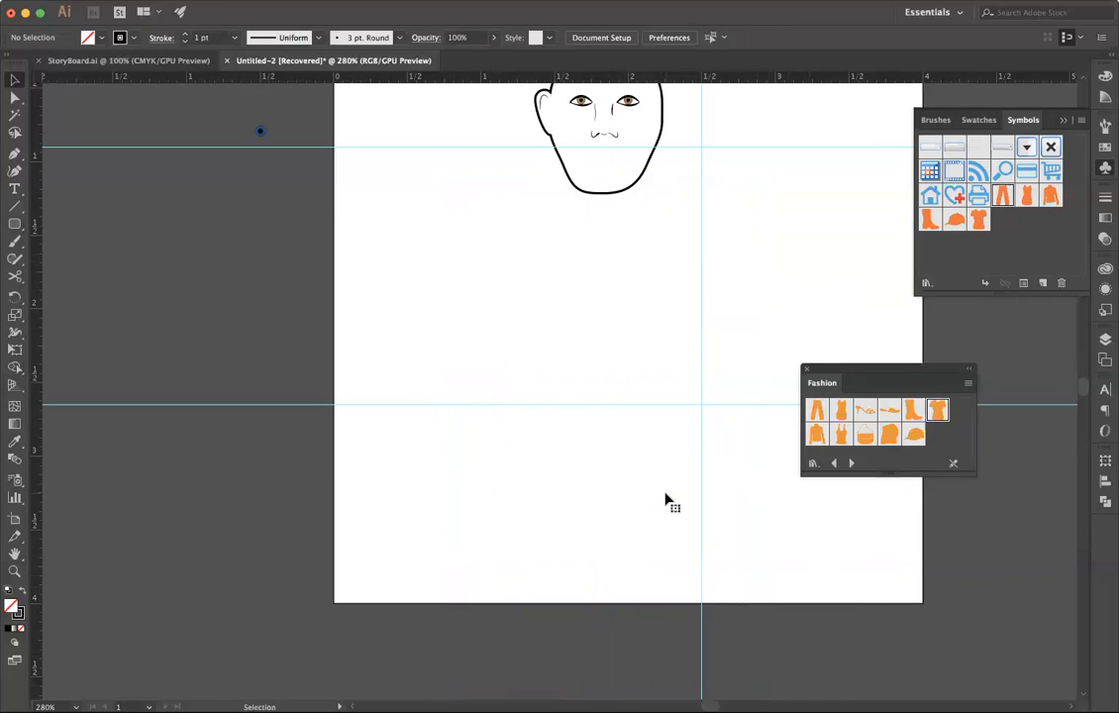
Step: Look through the Arrows, Artistic Textures and Celebration symbol libraries
click(925, 284)
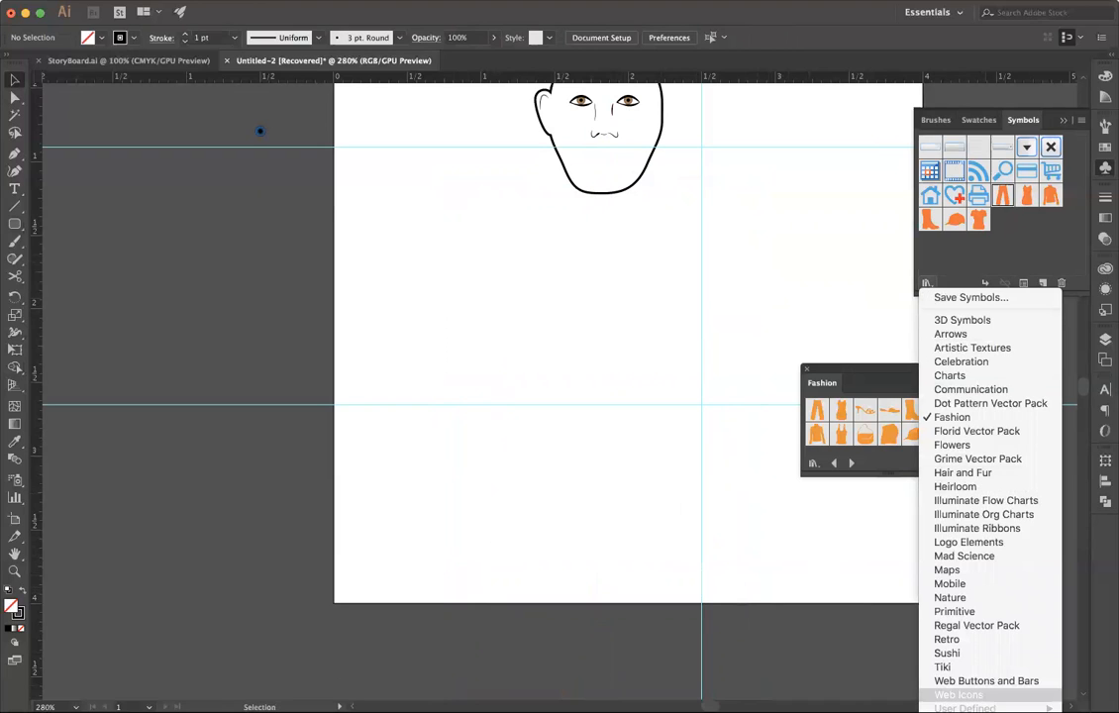
click(990, 338)
click(925, 284)
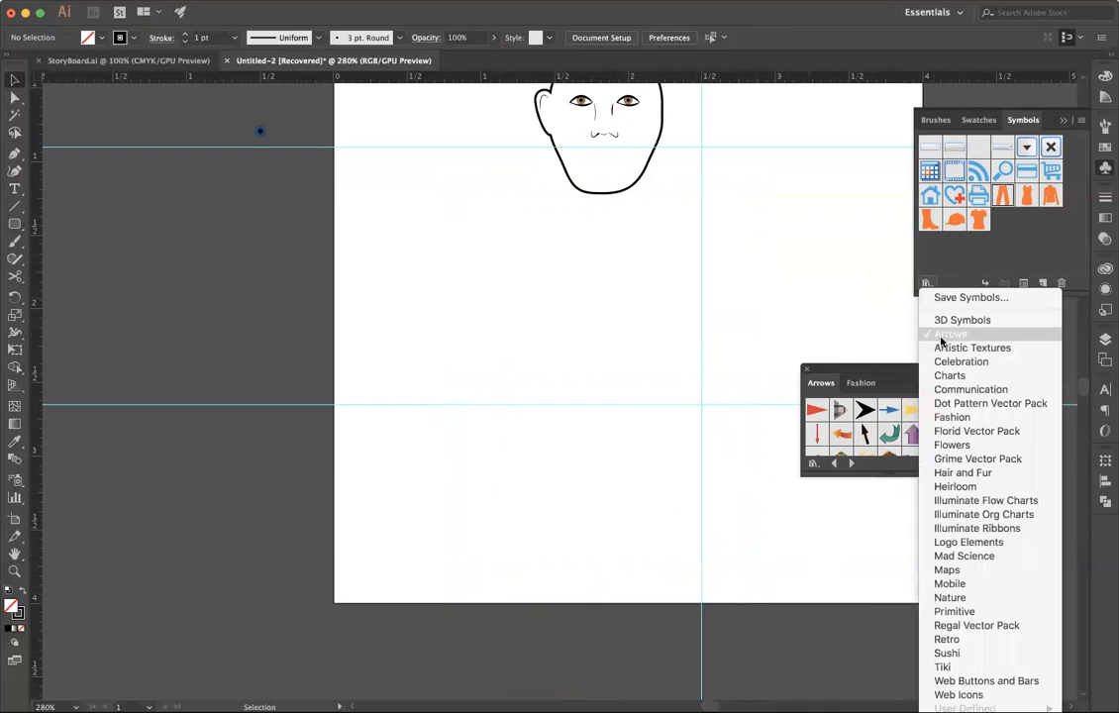
click(946, 348)
click(923, 284)
click(962, 362)
scroll(851, 416, down, 2)
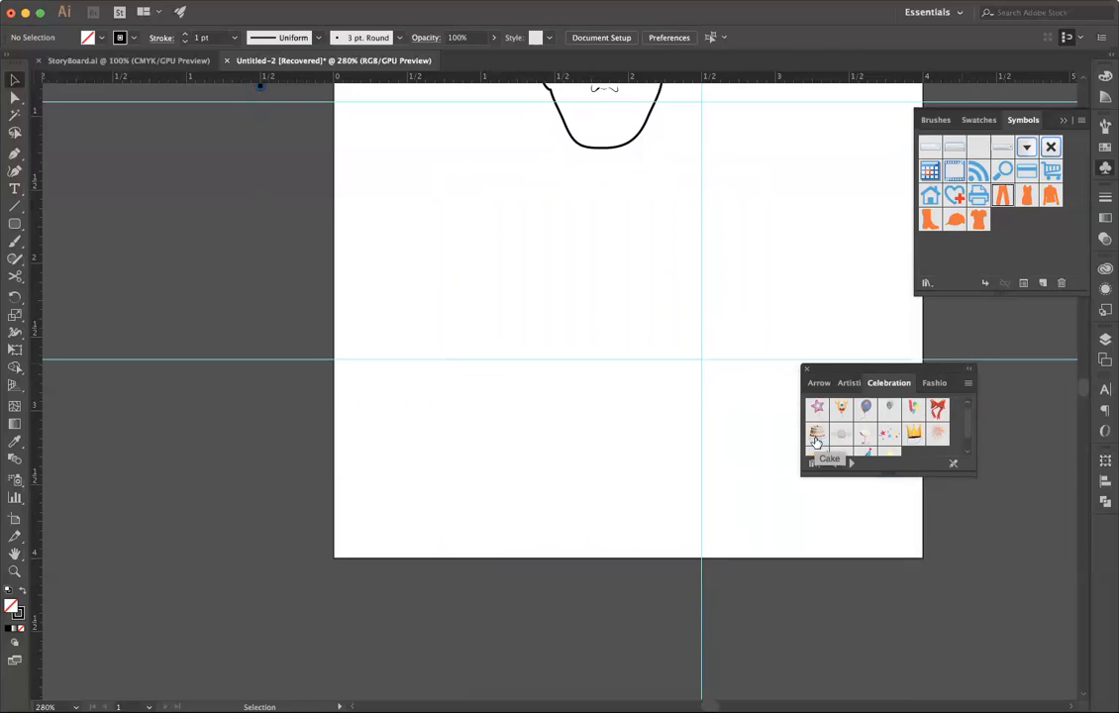
Step: View the Flowers and Nature symbol libraries, enlarging the library window to show the whole Nature set
click(926, 283)
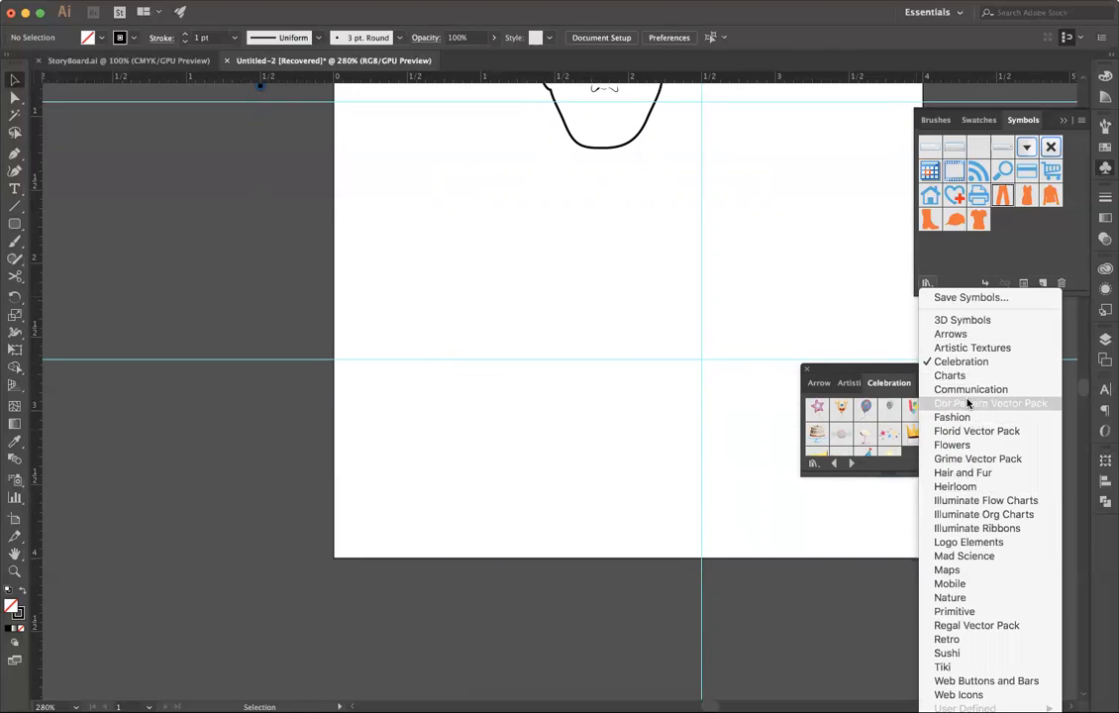
click(935, 445)
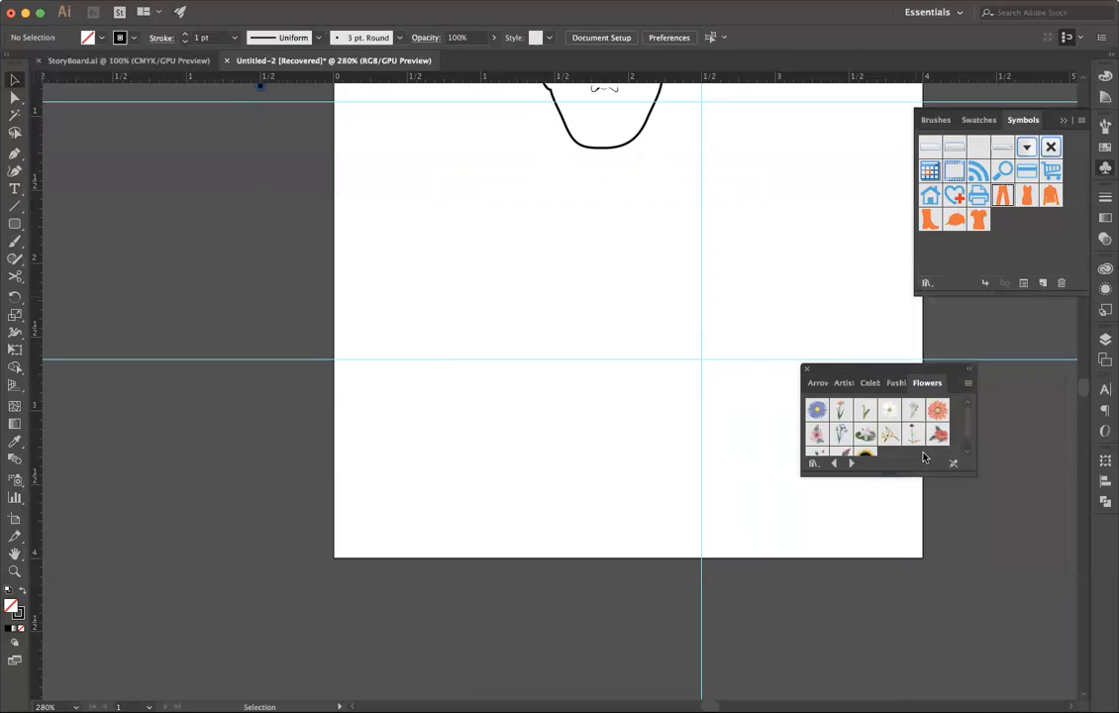
click(923, 285)
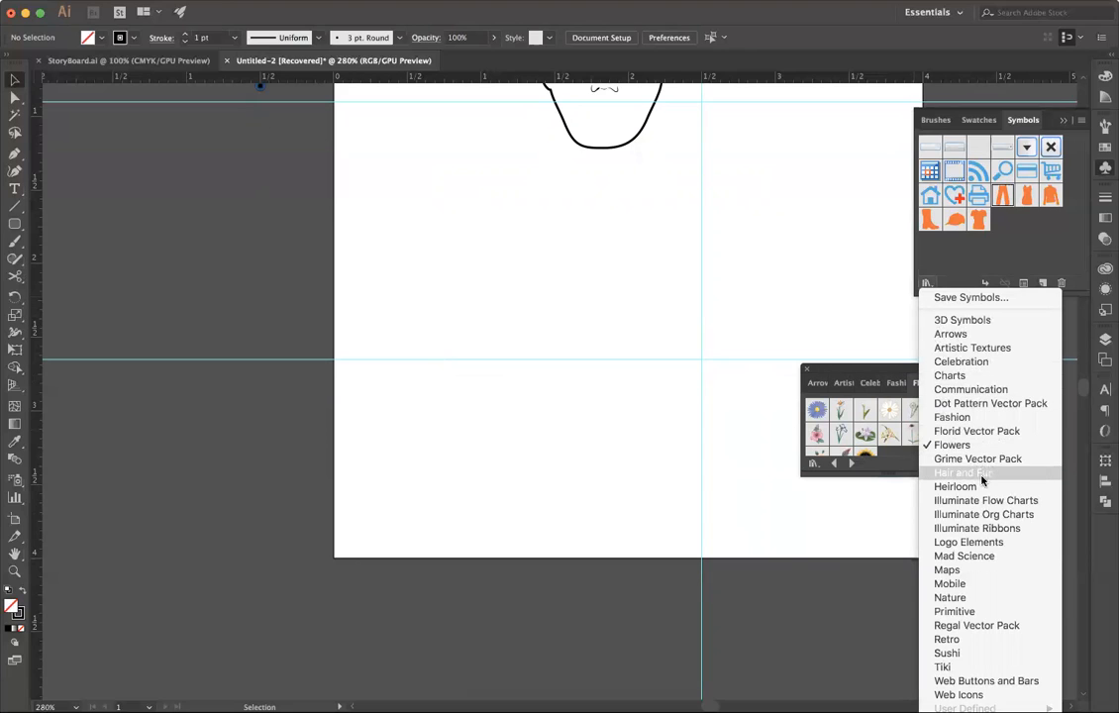
click(980, 597)
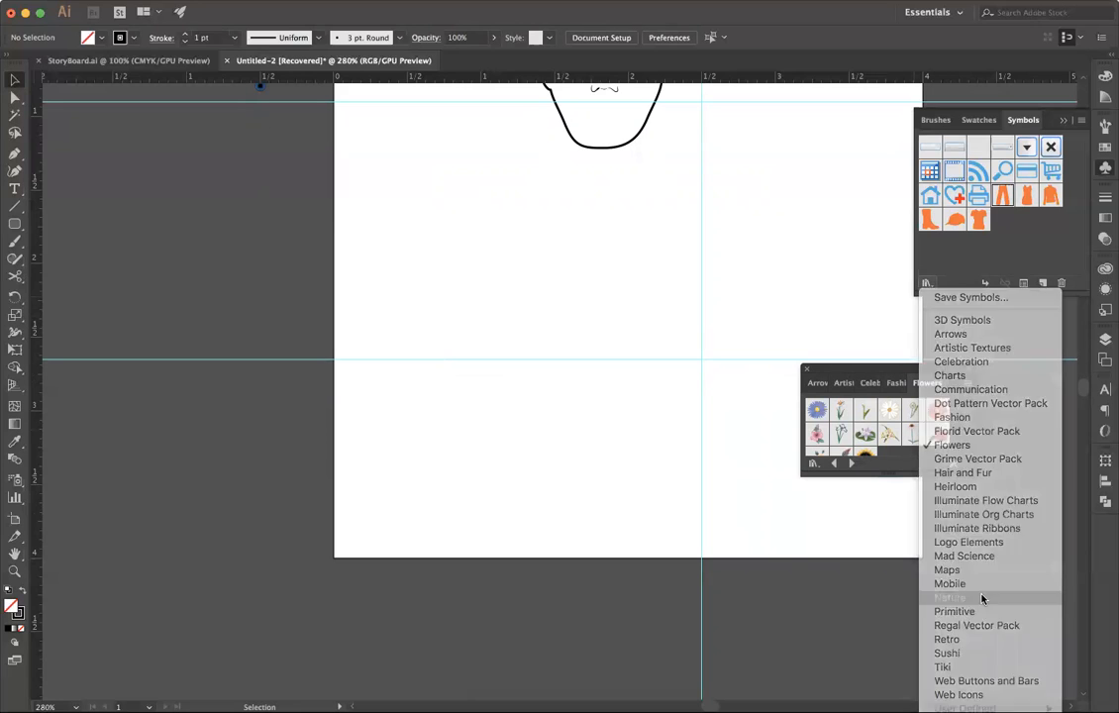
drag(972, 475, 1065, 615)
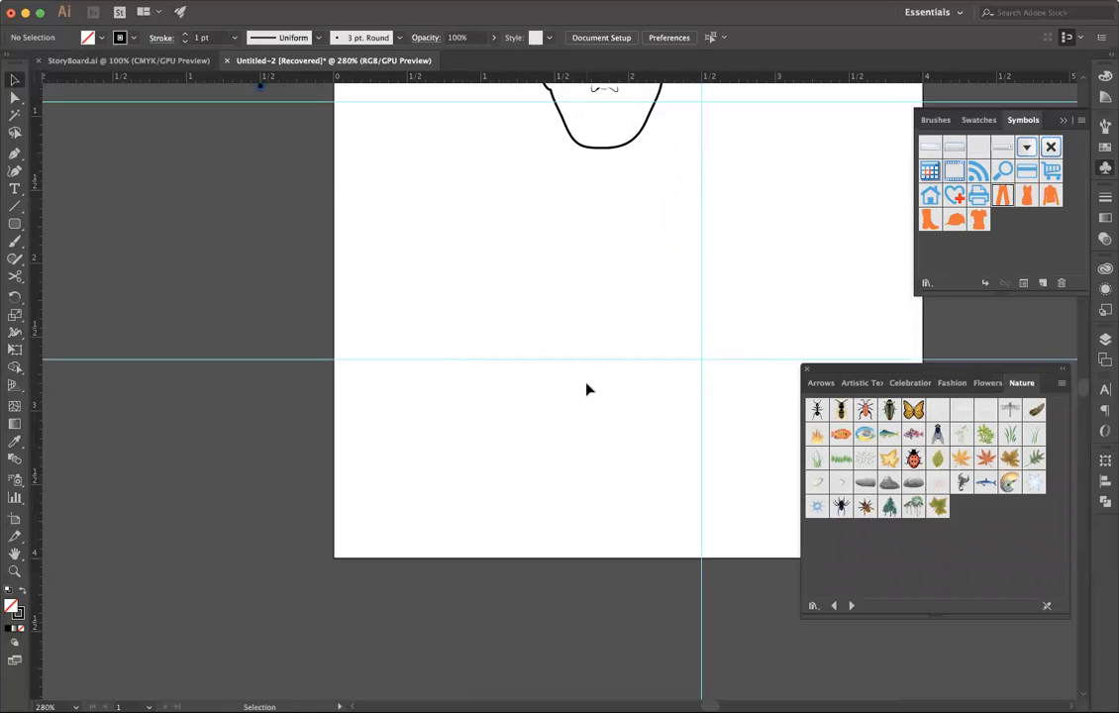
Step: Look through the Retro and Sushi symbol libraries
scroll(586, 389, up, 5)
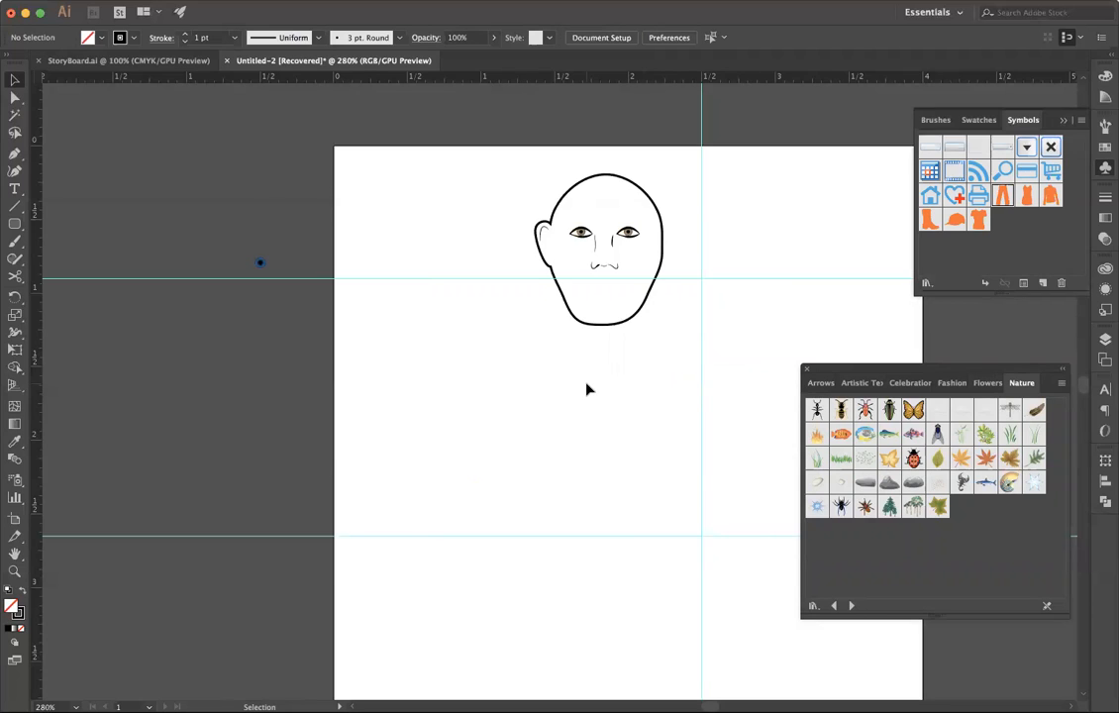
click(809, 608)
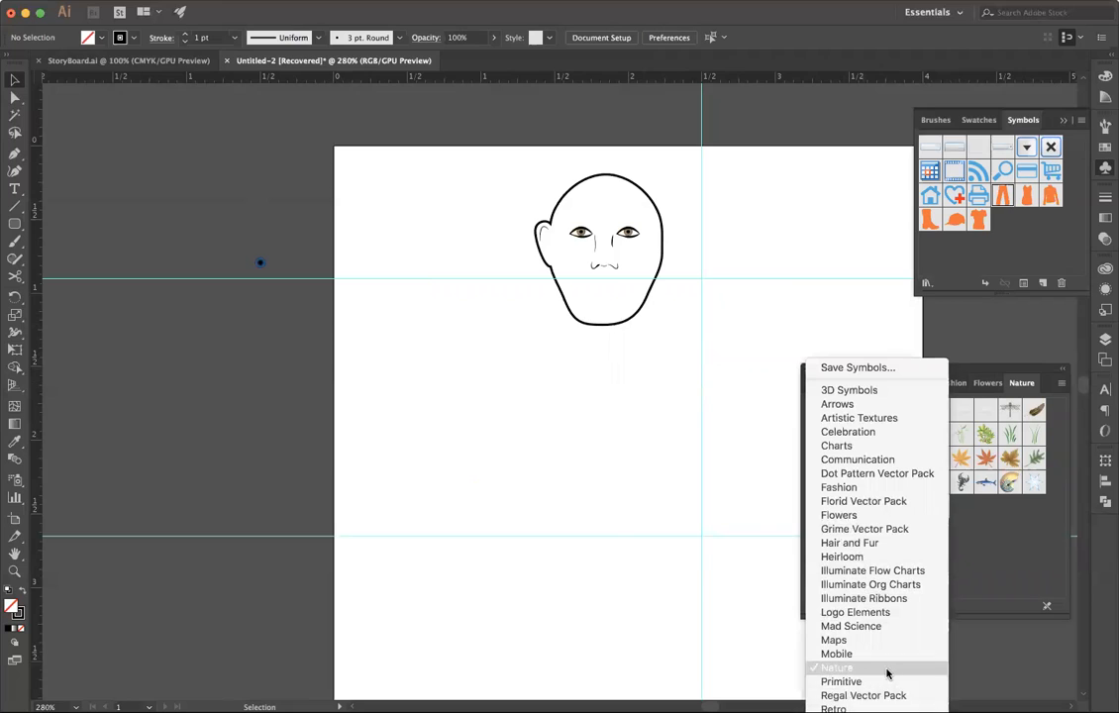
click(951, 563)
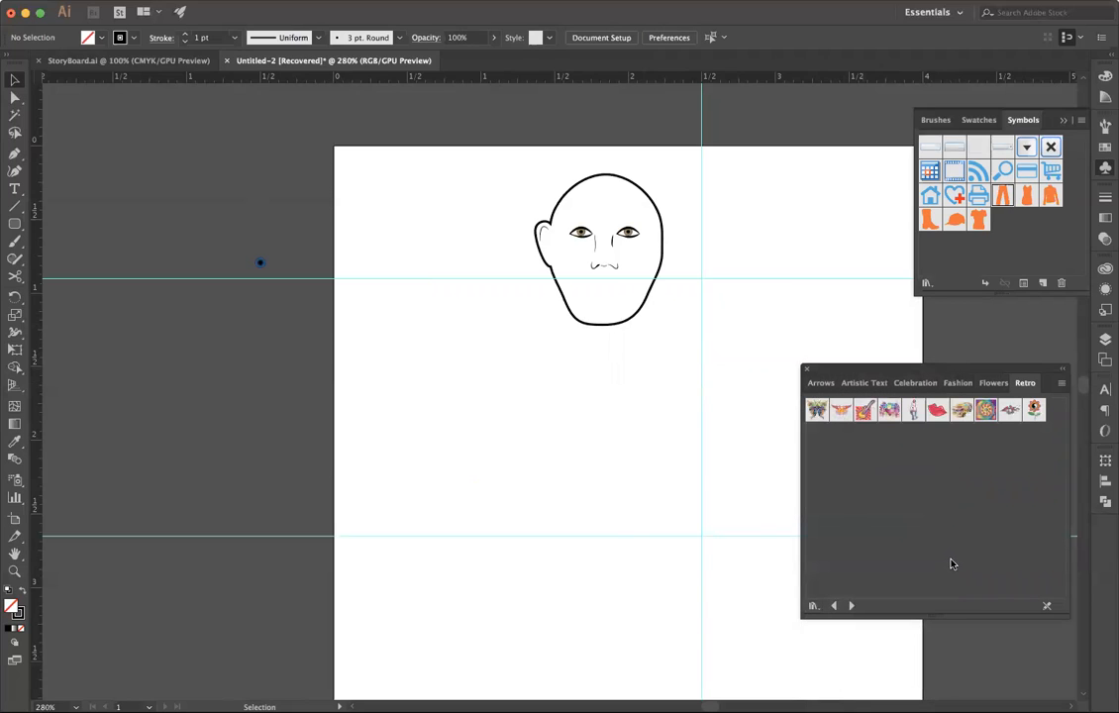
click(812, 606)
click(837, 682)
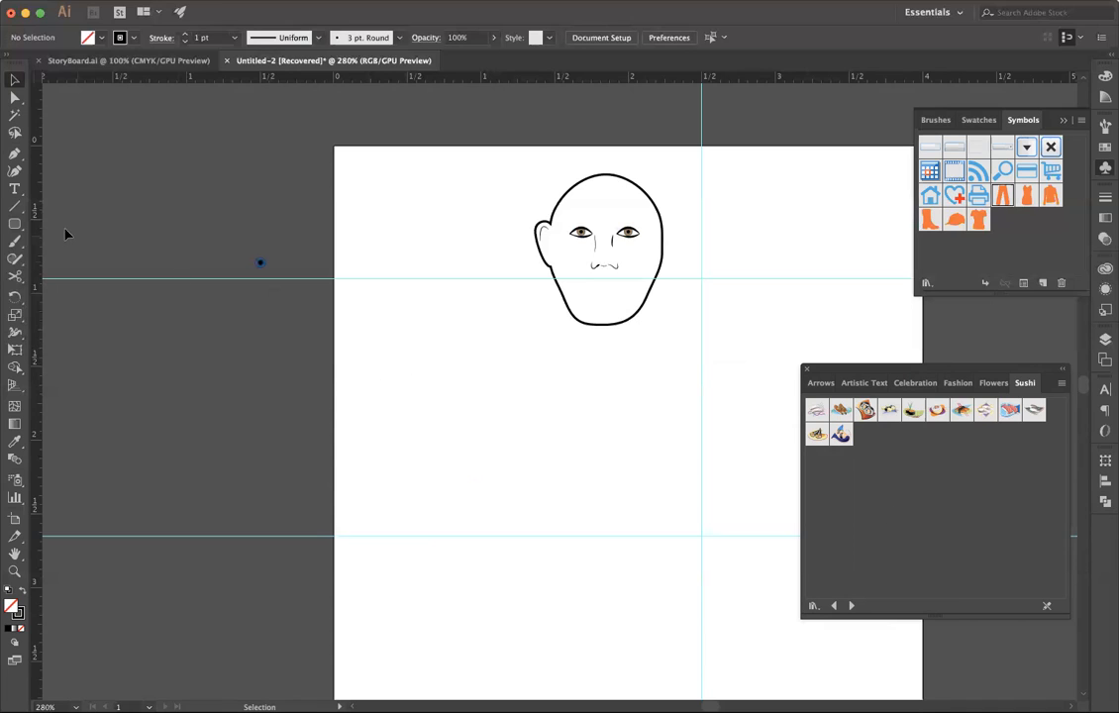
Step: Try out the Ellipse tool by drawing a 0.5 in by 0.75 in oval below the face, and delete it
click(15, 224)
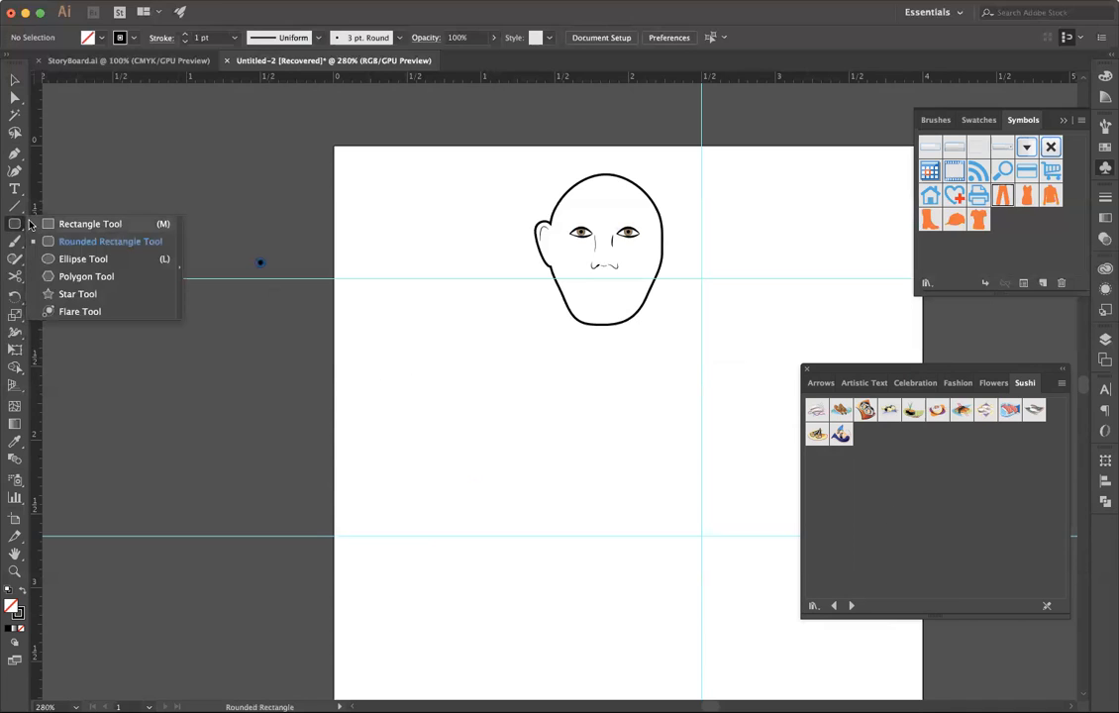
click(83, 259)
mouse_move(450, 351)
mouse_down()
mouse_move(465, 460)
mouse_move(526, 462)
mouse_up()
key(v)
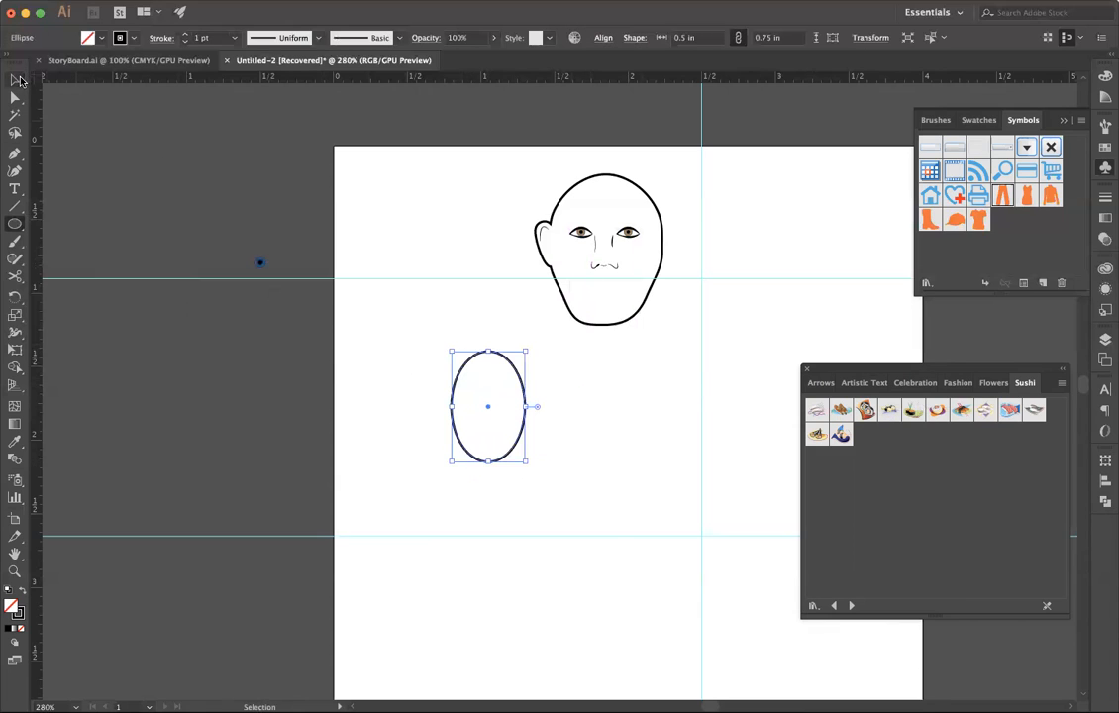
key(BackSpace)
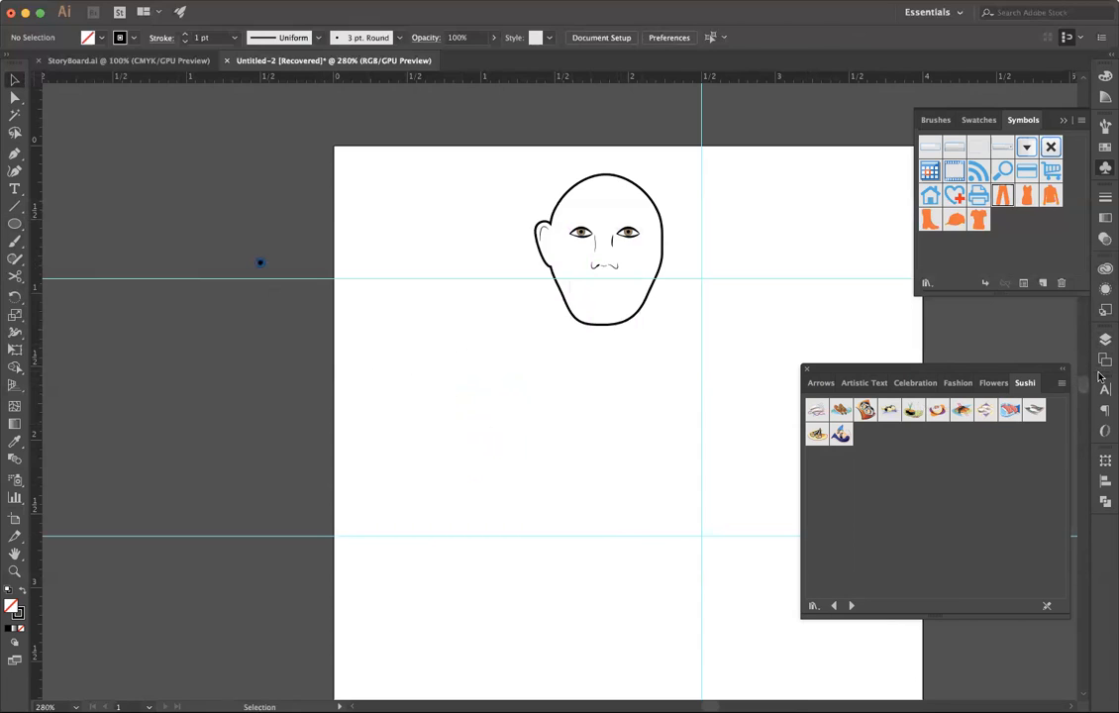
Step: Browse the saved asset libraries, viewing DES241 Site Mock-up Example and DES246
click(931, 287)
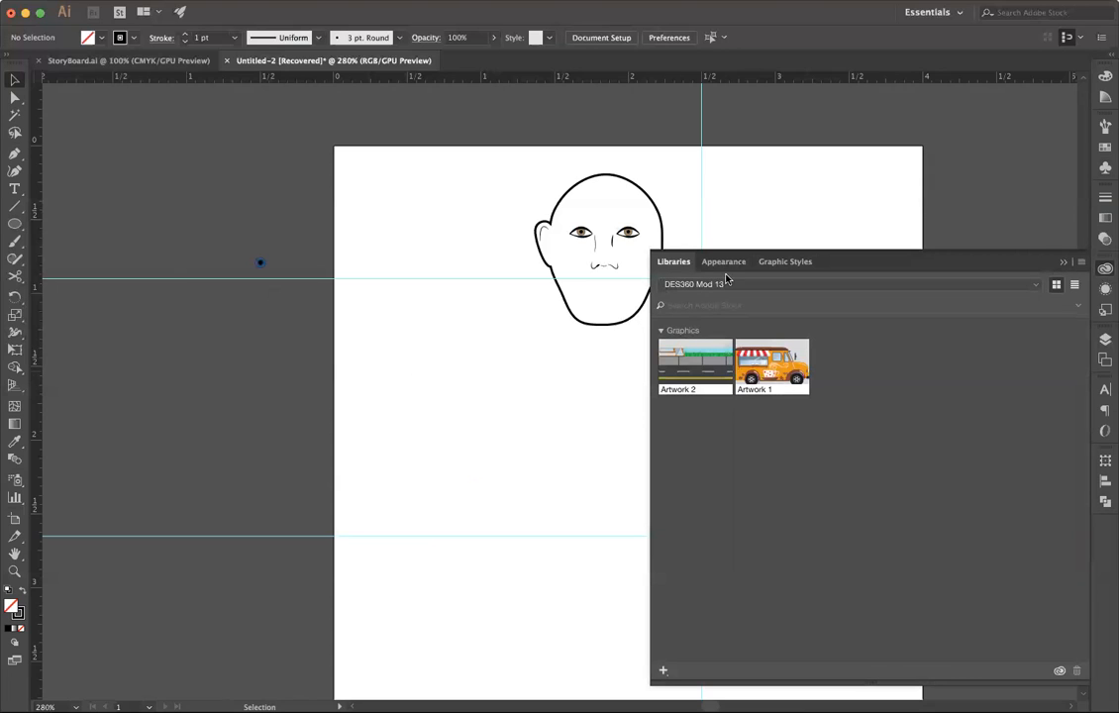
click(1031, 289)
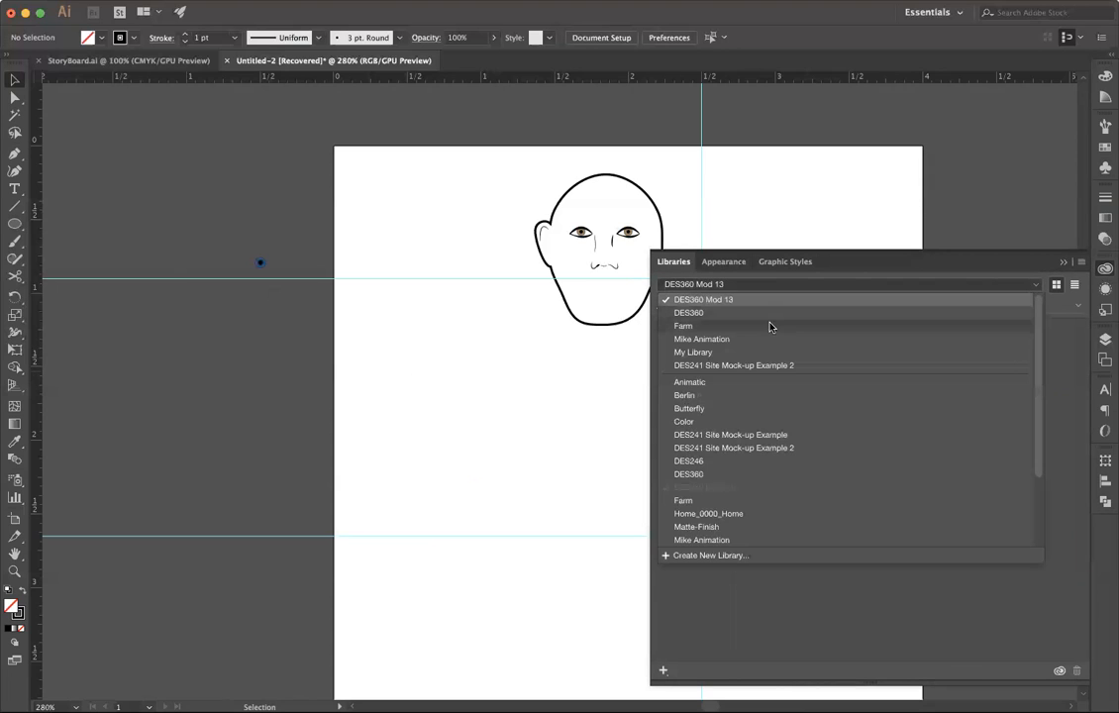
click(759, 437)
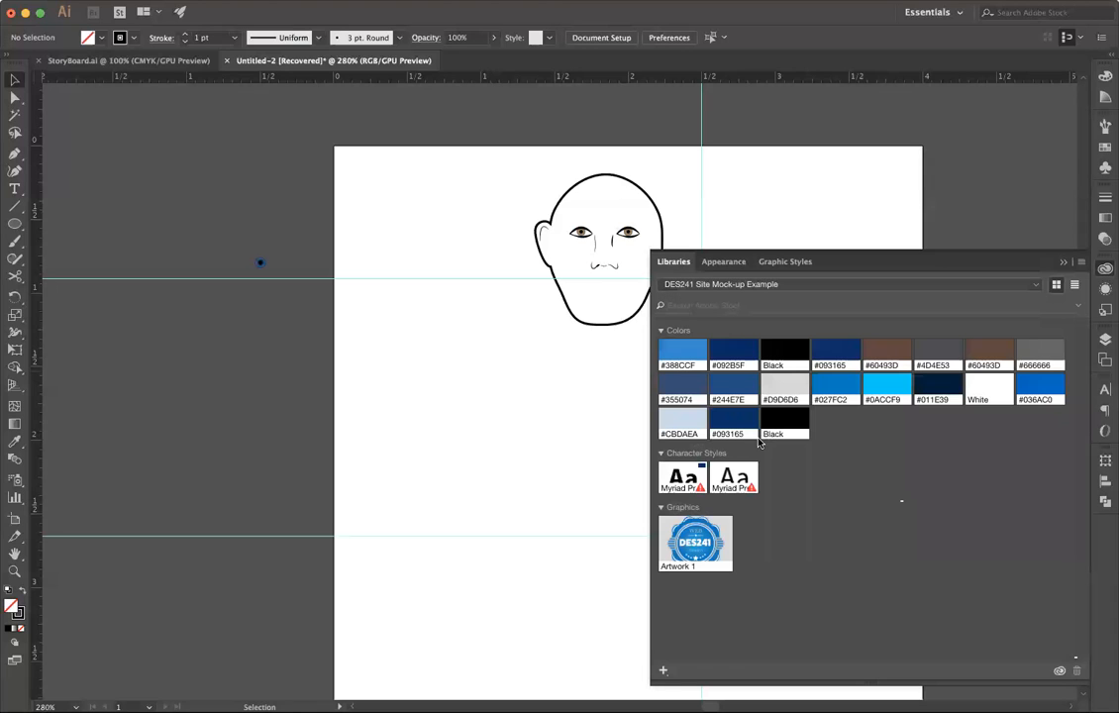
click(1035, 285)
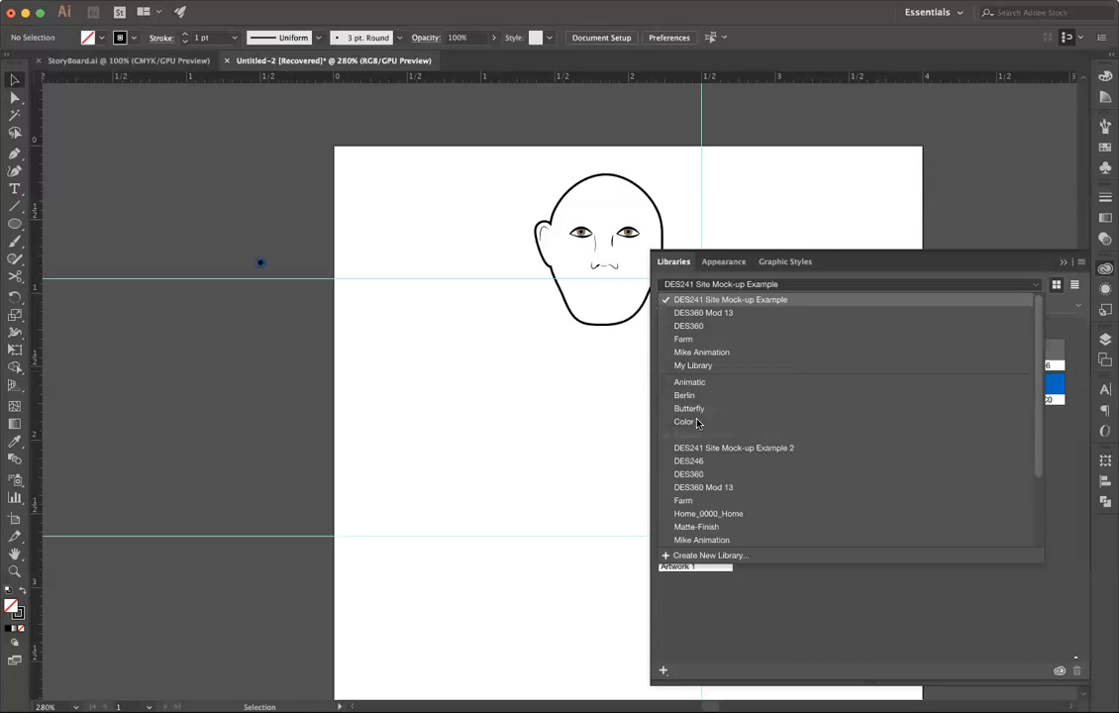
click(716, 463)
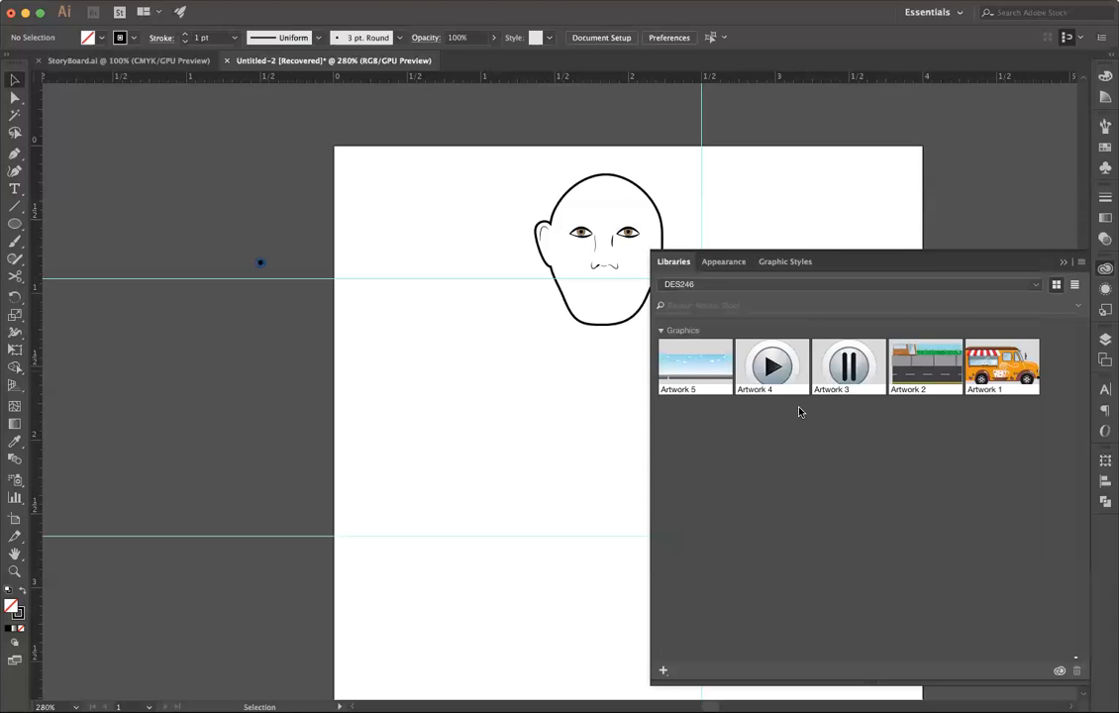
Step: Switch to the saved library of animation artwork, and place Artwork 3, about 1.6 by 3.45 in, along the artboard's left side
click(1035, 286)
scroll(765, 513, down, 2)
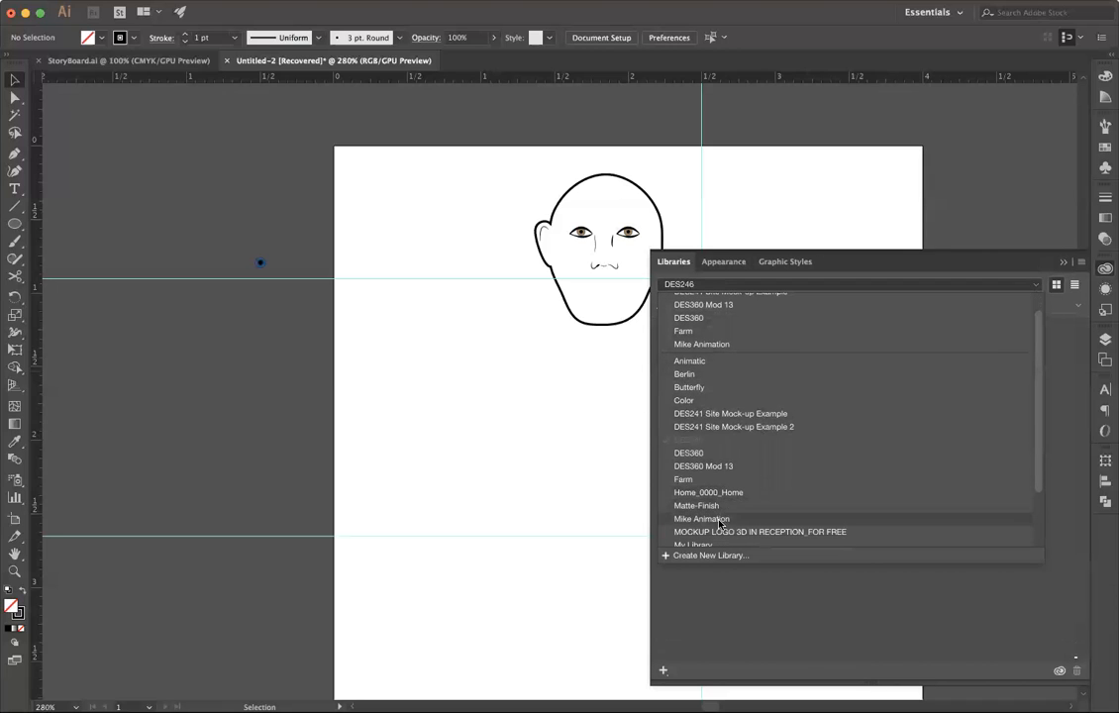
click(737, 591)
drag(692, 420, 450, 405)
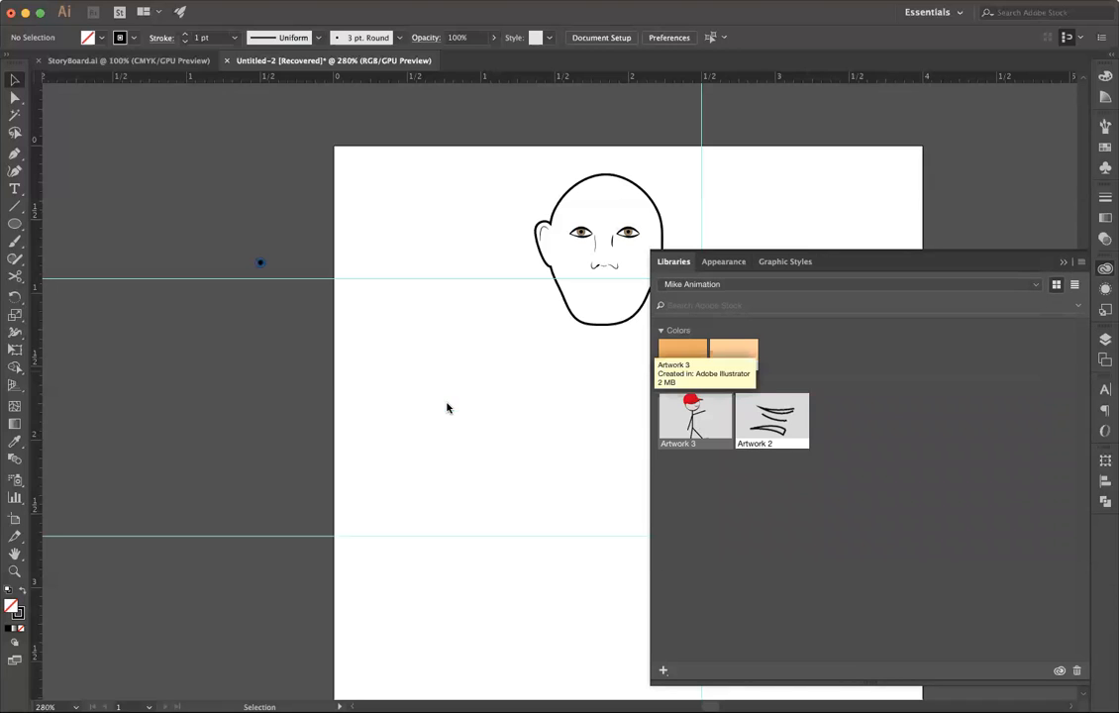
drag(445, 354, 423, 423)
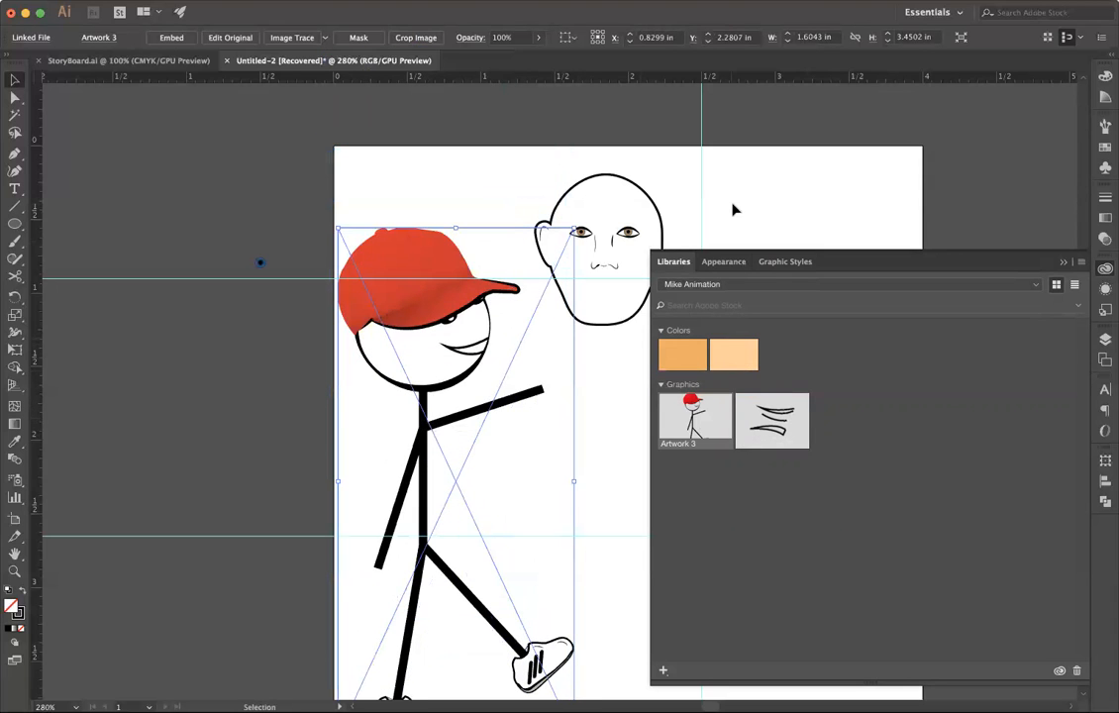
Step: Place Artwork 2 from the same library to the lower right of the face, and collapse the Libraries panel
scroll(552, 290, down, 5)
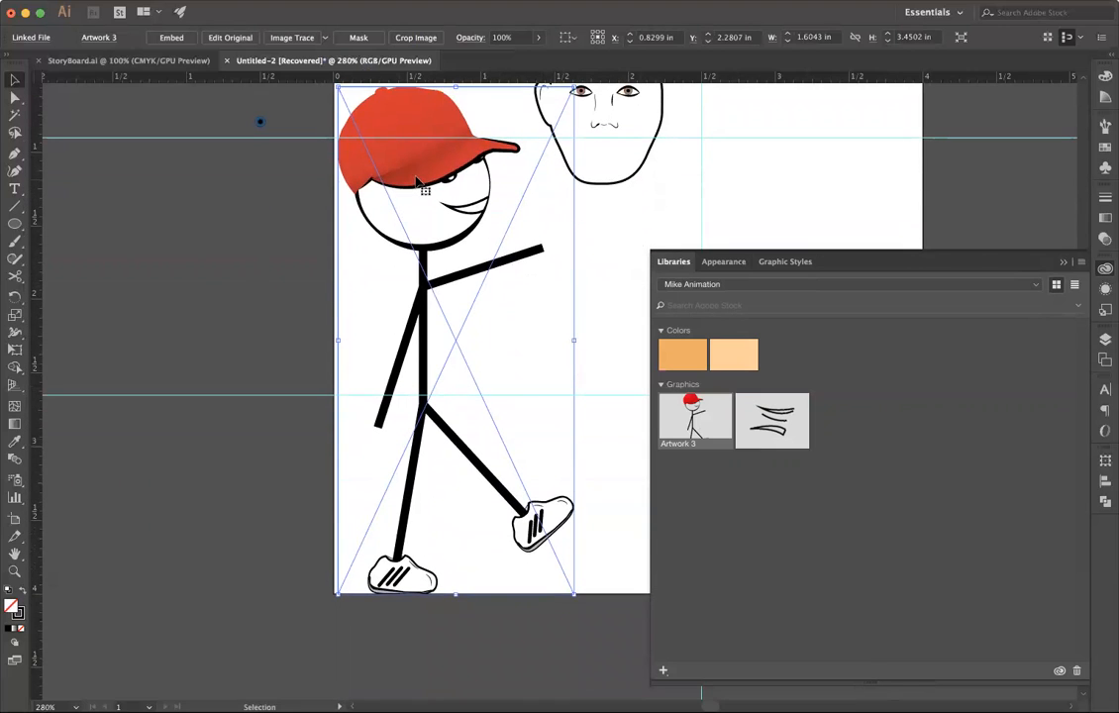
drag(515, 525, 765, 210)
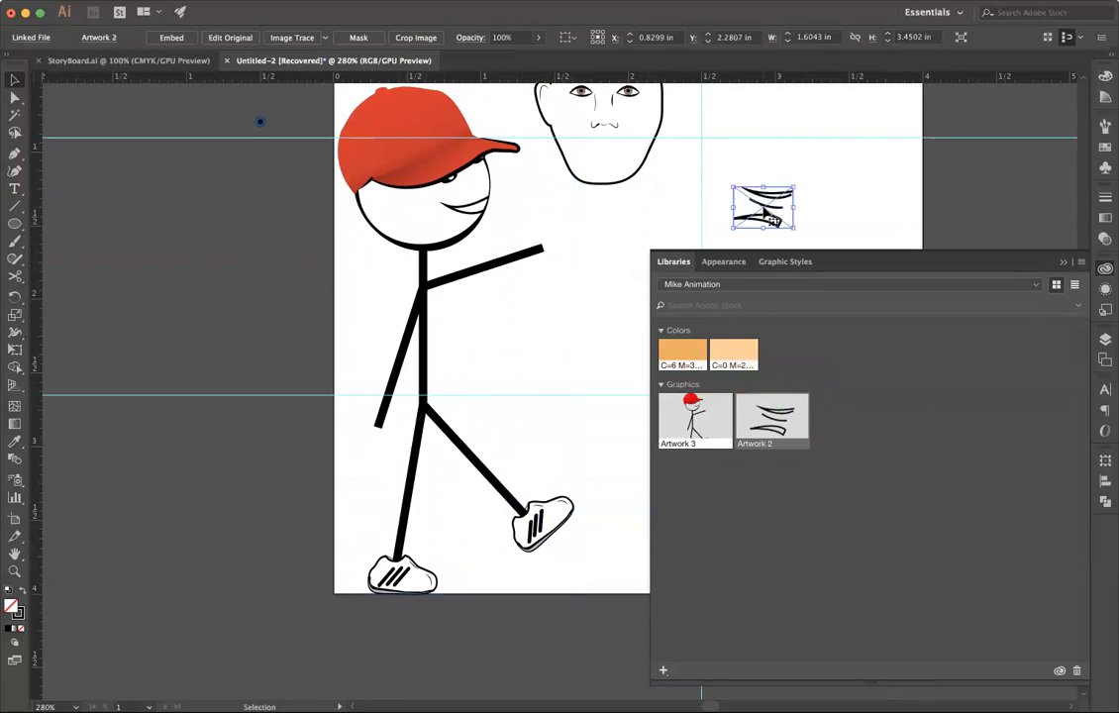
click(1062, 262)
Step: Scale the capped stick figure down to about 0.99 by 2.14 in, and move it to the lower left of the face
click(527, 540)
drag(563, 594, 484, 400)
drag(430, 205, 529, 321)
Step: Move the capped stick figure off the artboard to its left, and collapse the symbol library window
click(762, 209)
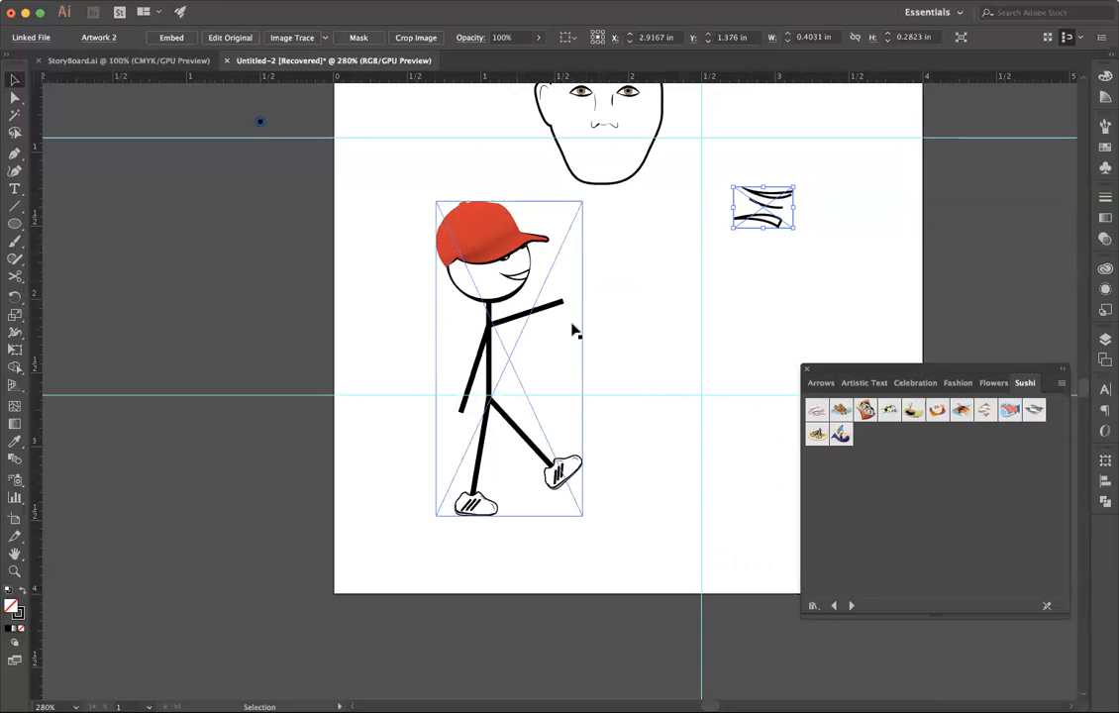
click(515, 315)
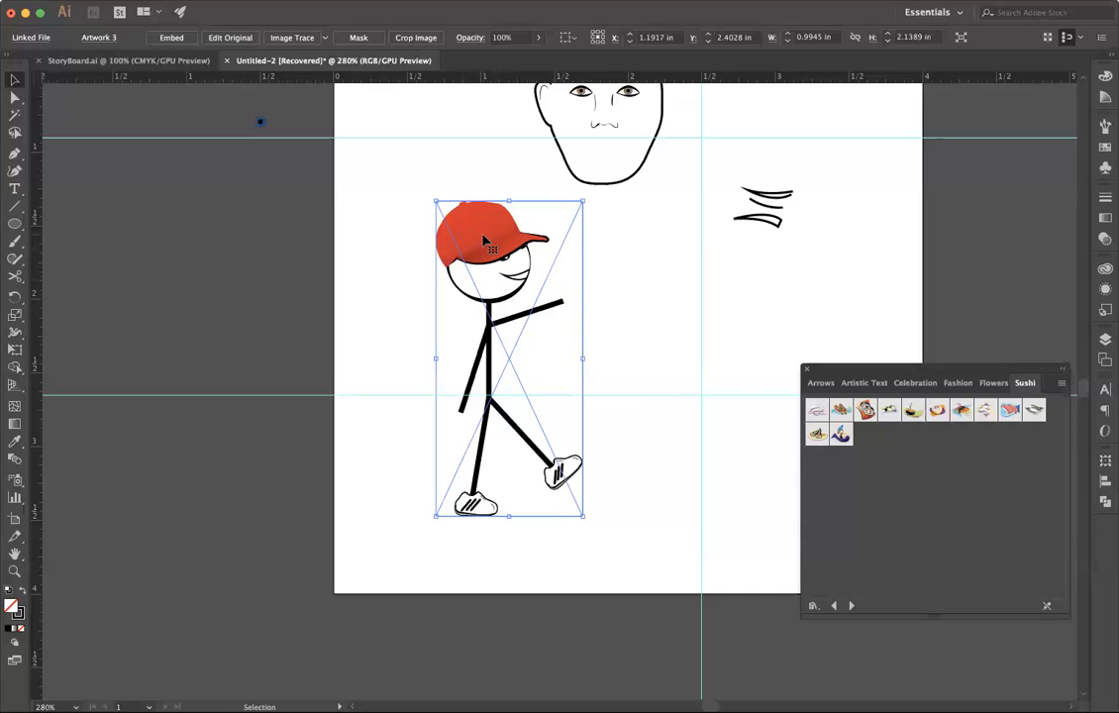
drag(485, 241, 237, 175)
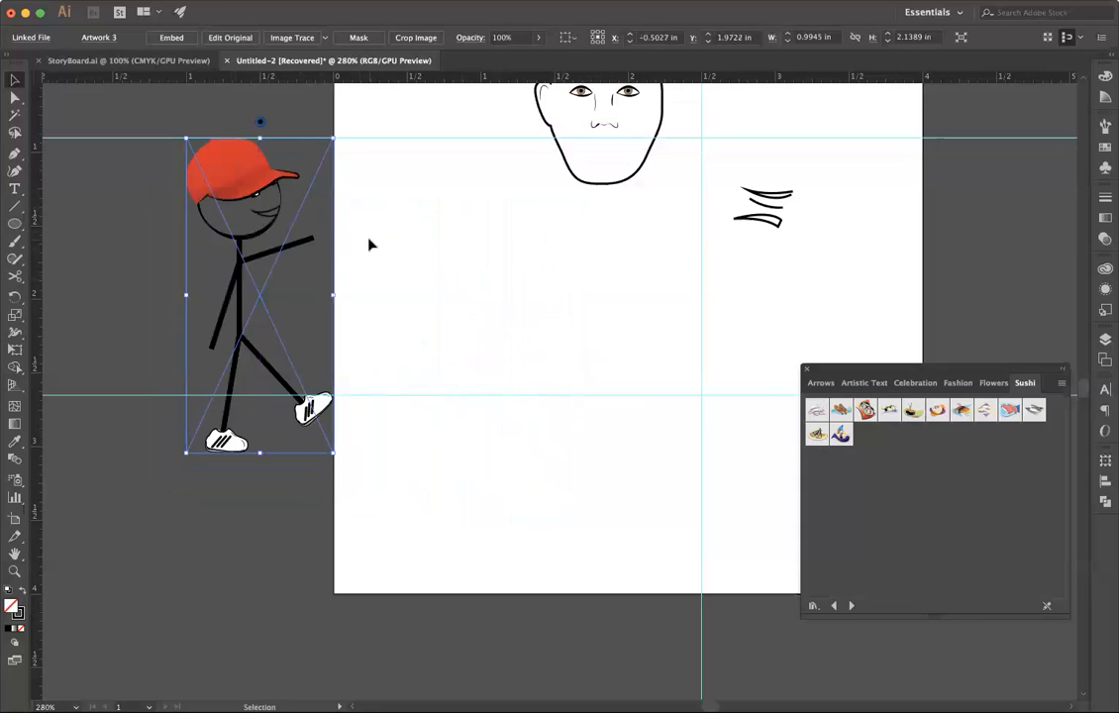
click(1062, 369)
Step: Select all the parts of the drawn face, and switch the Libraries source from Mike Animation to DES246
scroll(674, 303, up, 5)
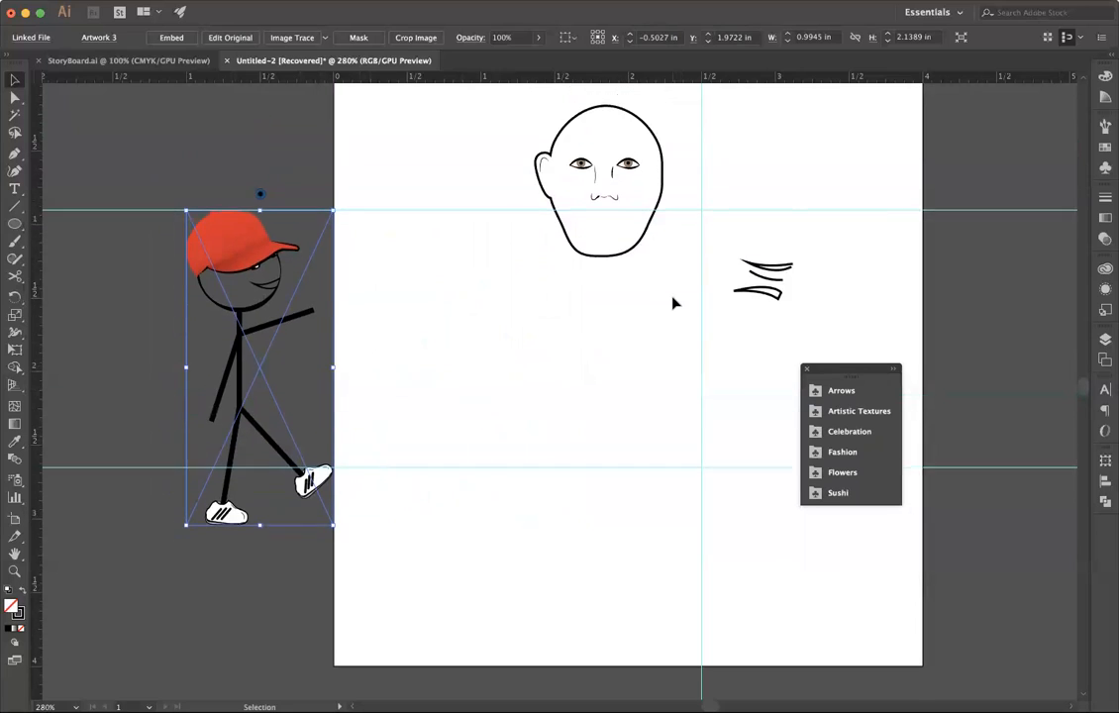
drag(520, 138, 705, 410)
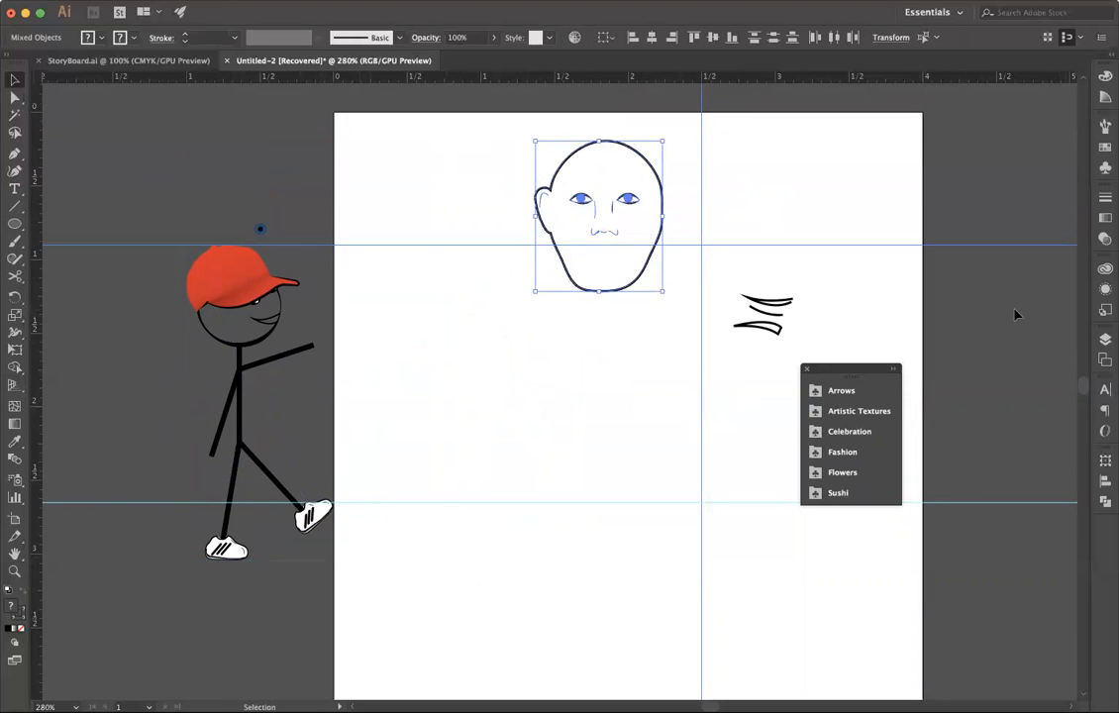
click(1105, 267)
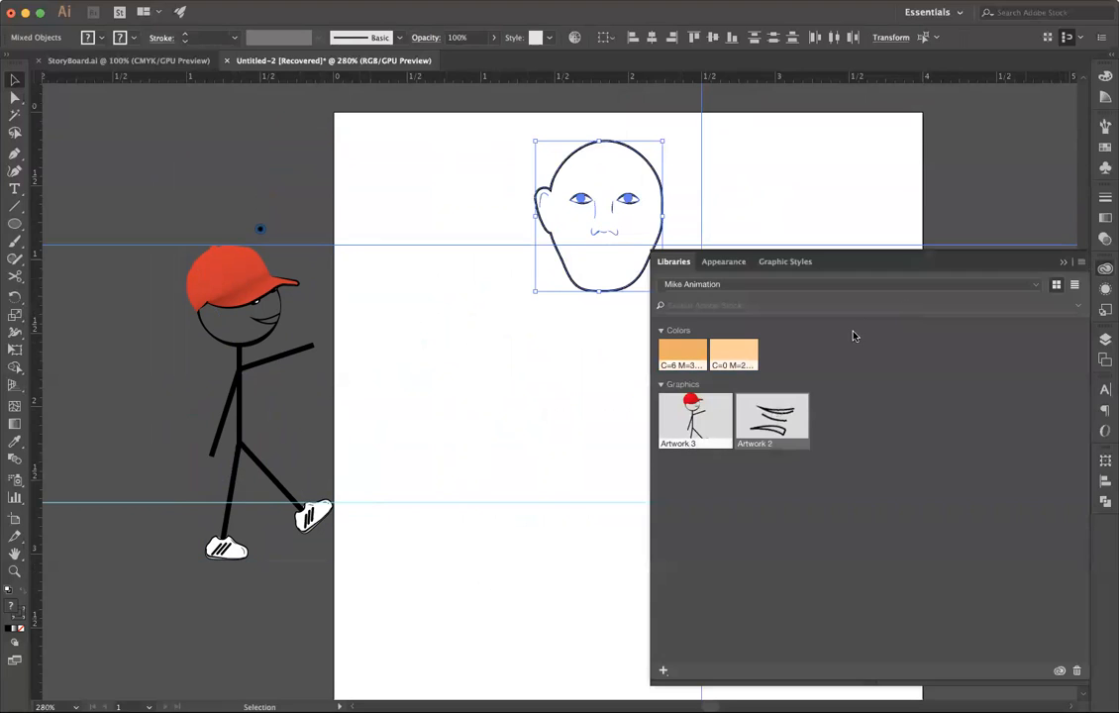
drag(683, 426, 866, 472)
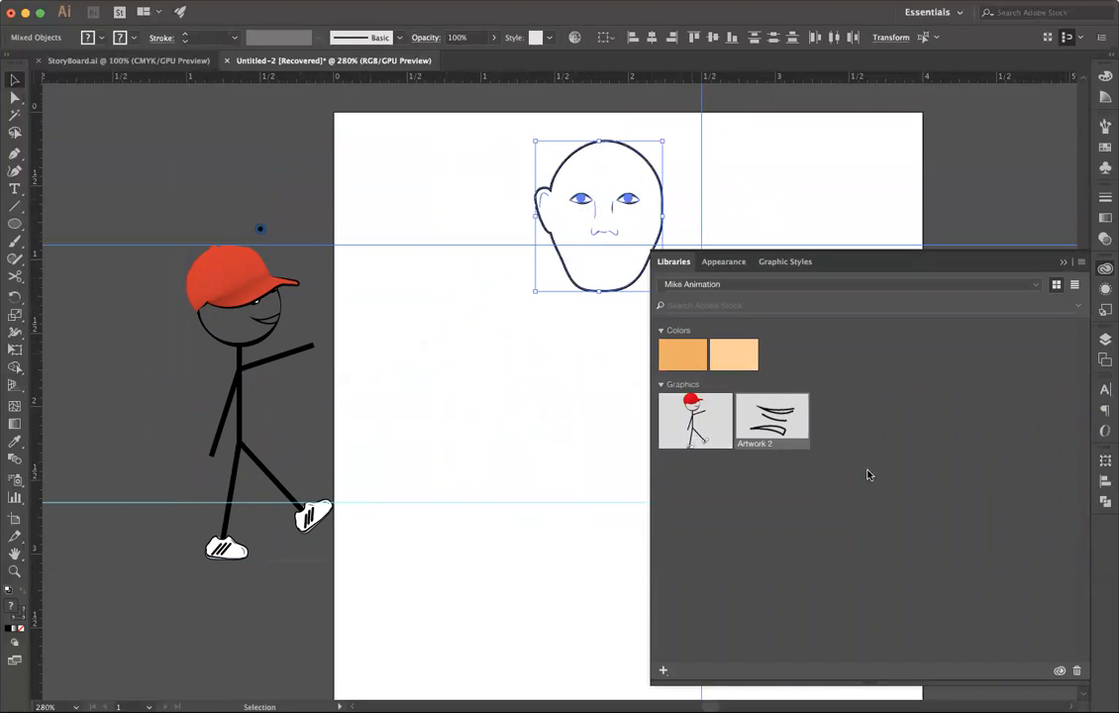
click(1022, 287)
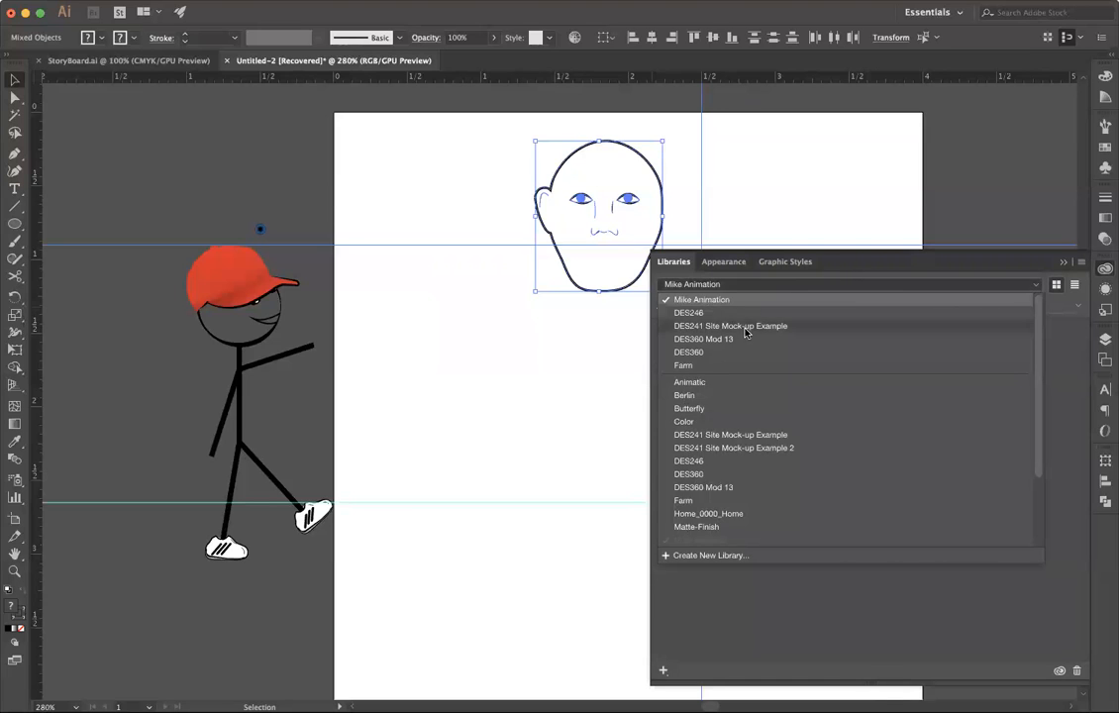
click(693, 313)
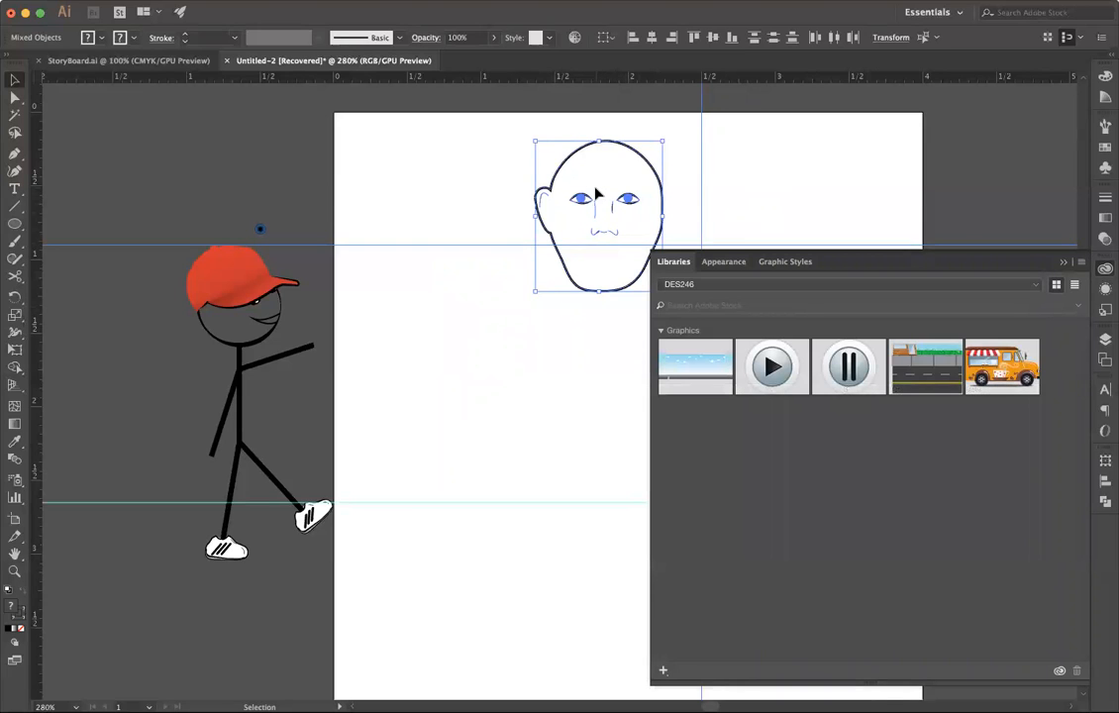
Step: Raise the upper horizontal guide to just above the head, and store the face as one grouped graphic in the DES246 library
click(440, 247)
drag(445, 245, 495, 122)
drag(512, 142, 617, 253)
drag(562, 203, 803, 513)
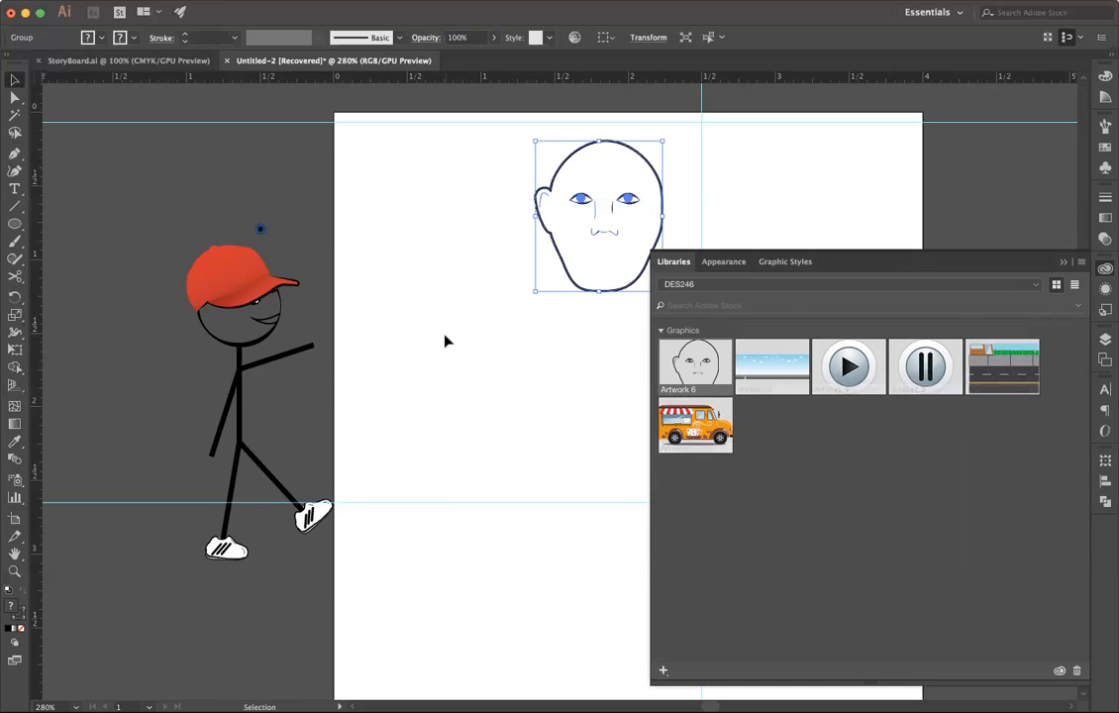
scroll(445, 340, right, 1)
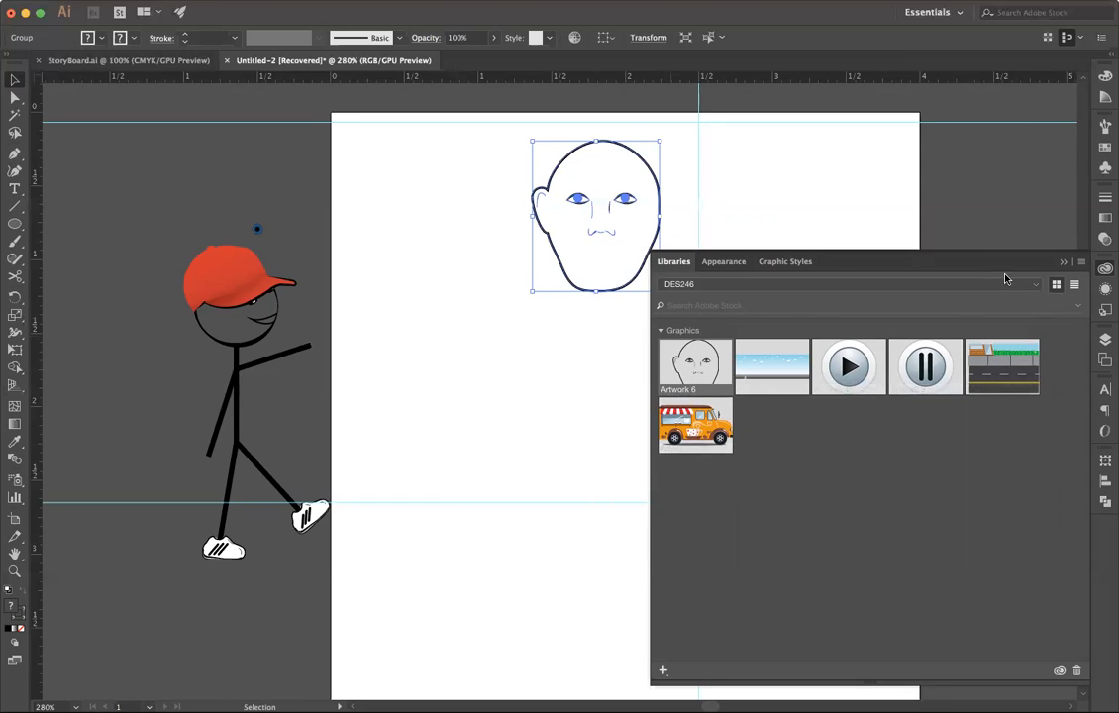
click(1060, 263)
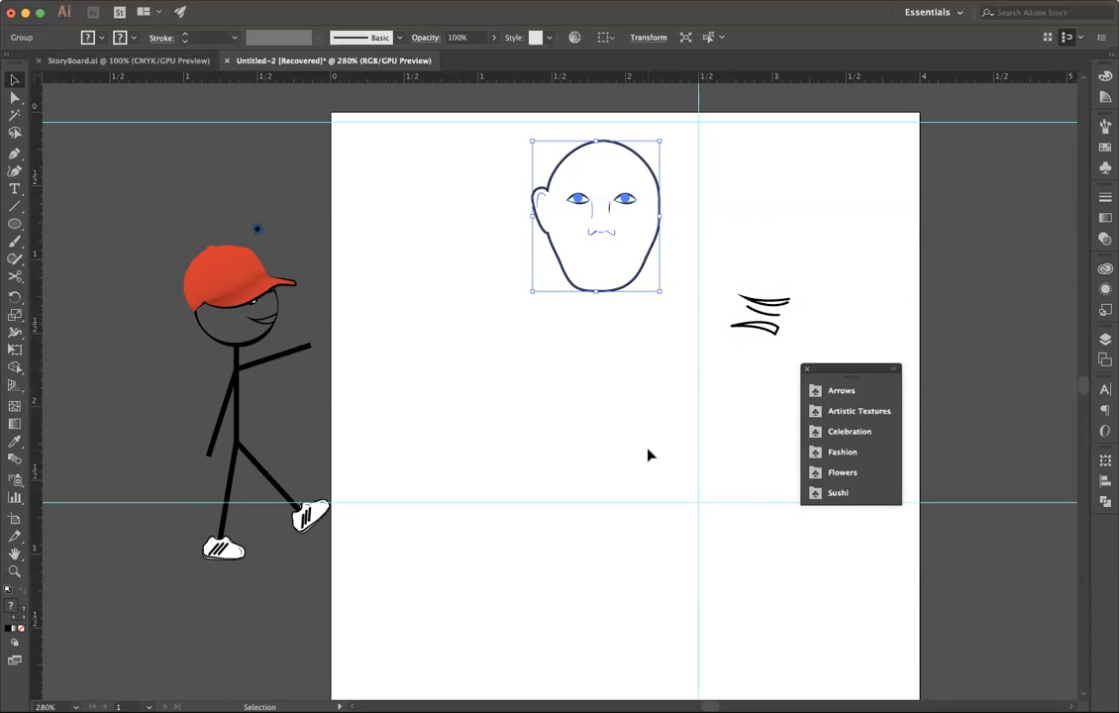
Step: Park the symbol library window beside the artboard, and align the lower horizontal guide with the chin at about Y 1.22 in
mouse_move(839, 369)
mouse_down()
mouse_move(986, 252)
mouse_move(978, 220)
mouse_up()
click(538, 449)
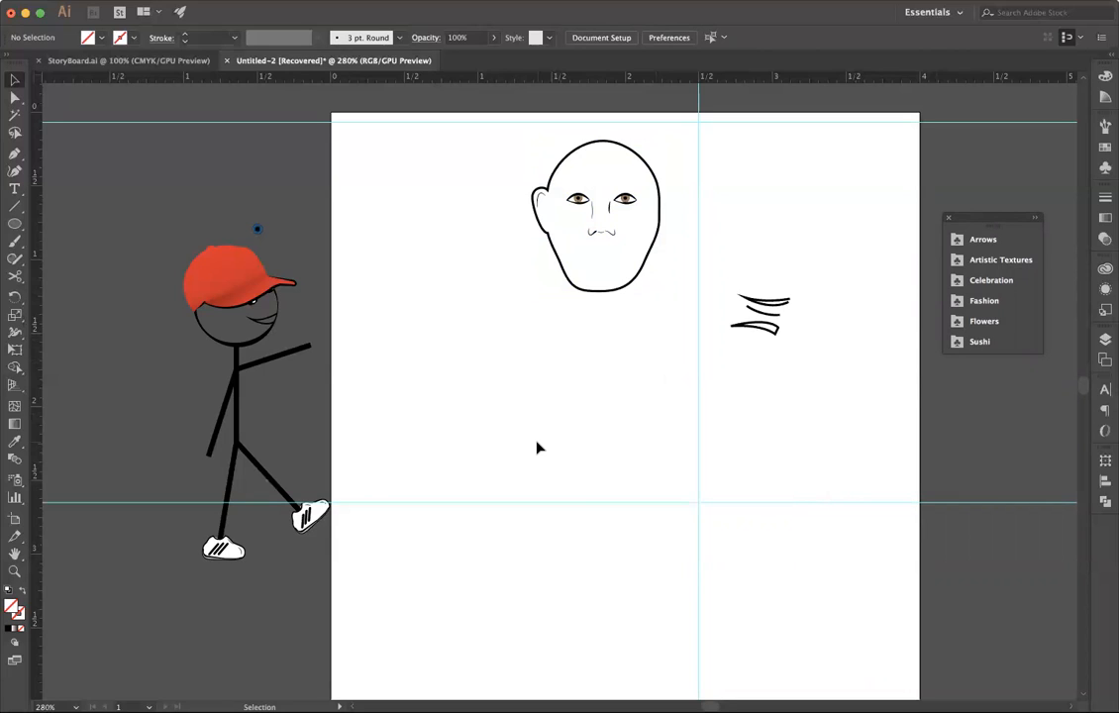
drag(535, 503, 530, 296)
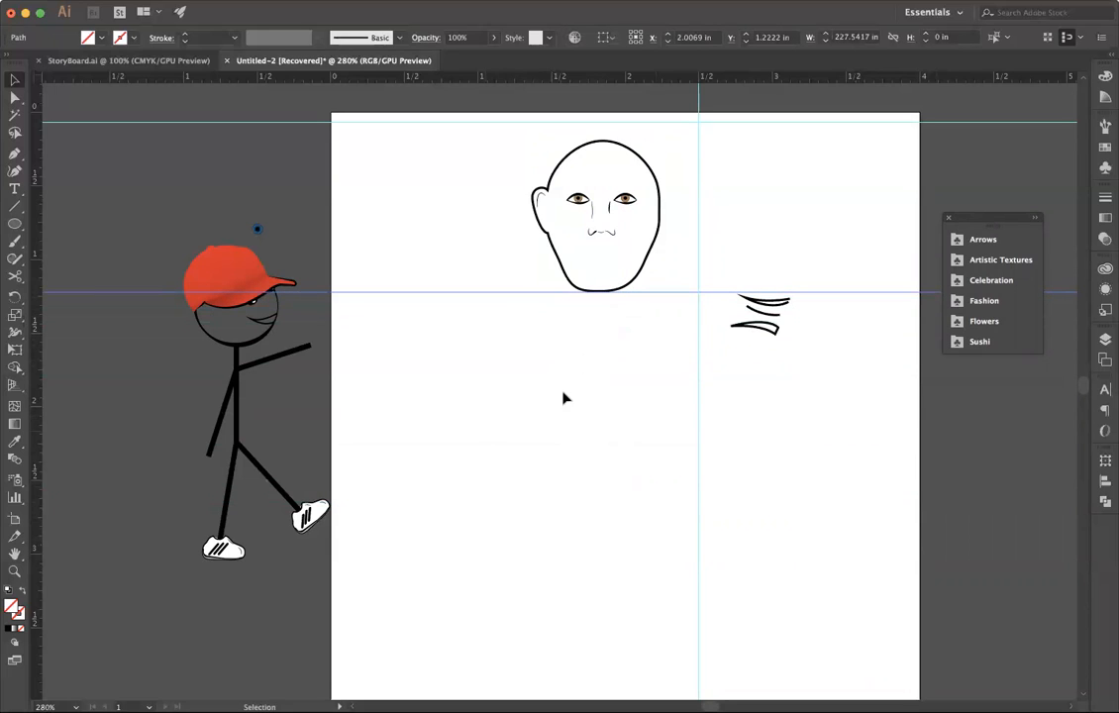
Step: Move the Artwork 2 strokes off the artboard to its left, and place the capped stick figure beside them at about X -1.1, Y 2.42 in
drag(757, 315, 265, 424)
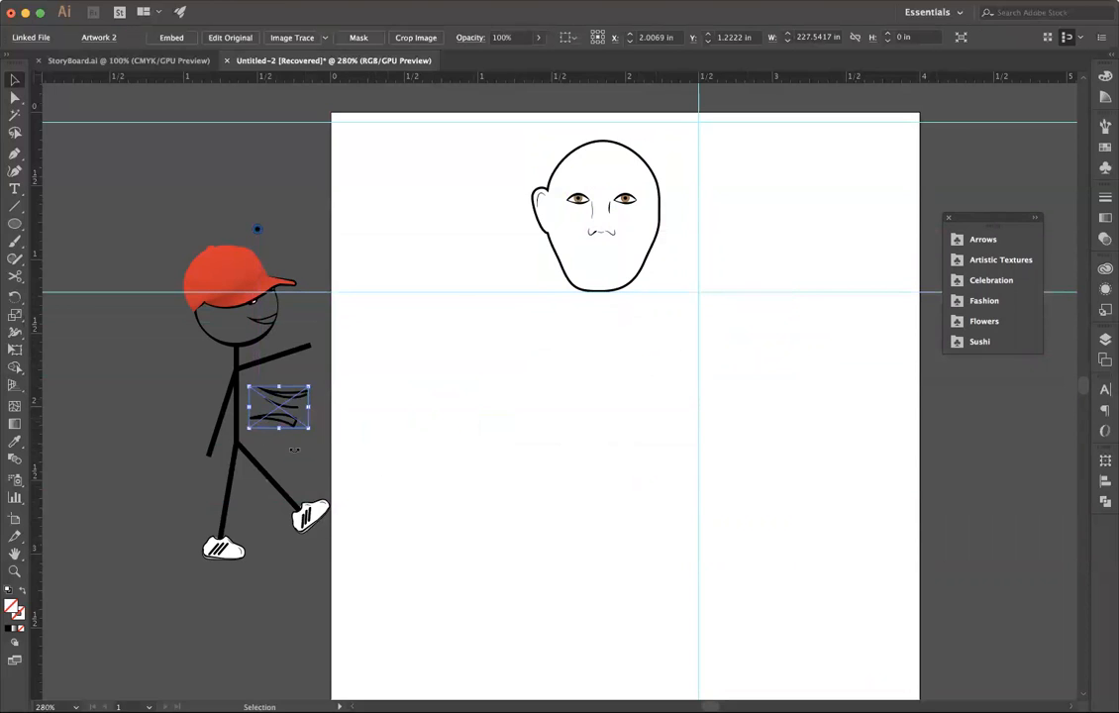
click(379, 434)
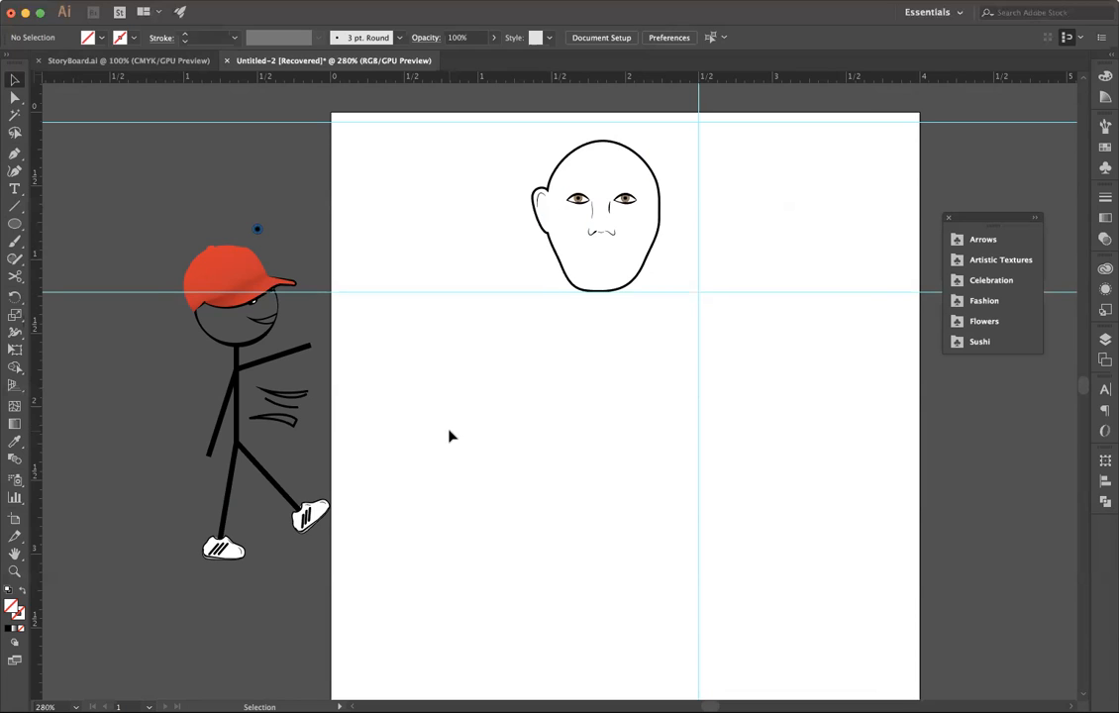
scroll(449, 437, left, 1)
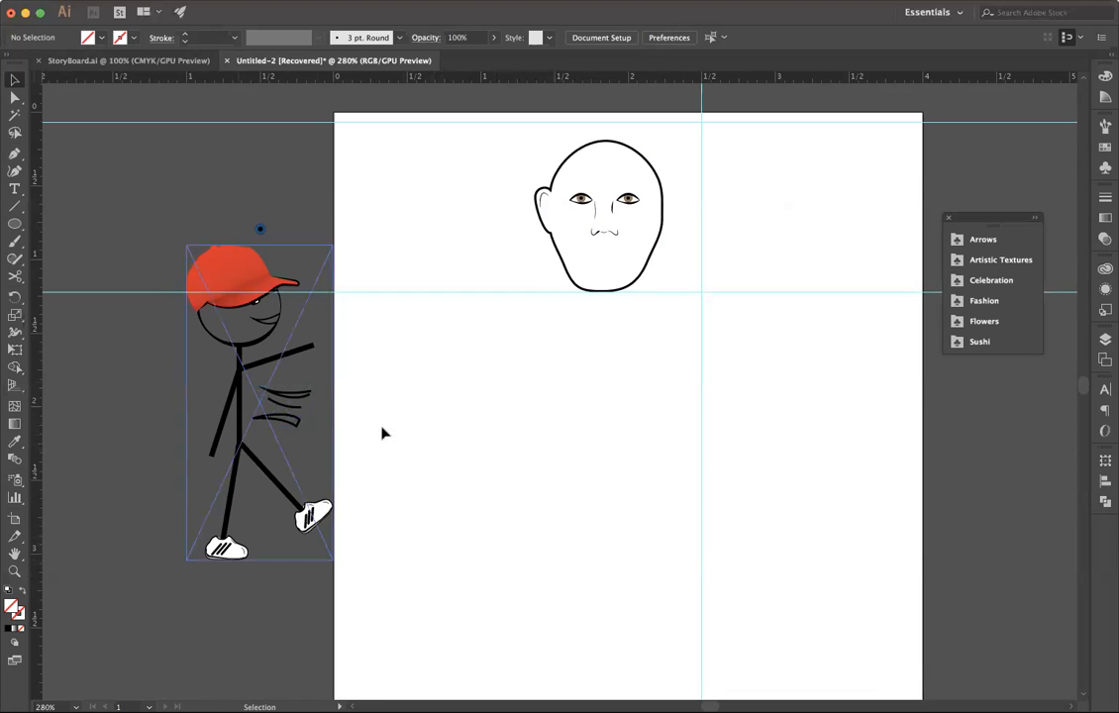
drag(222, 326, 155, 310)
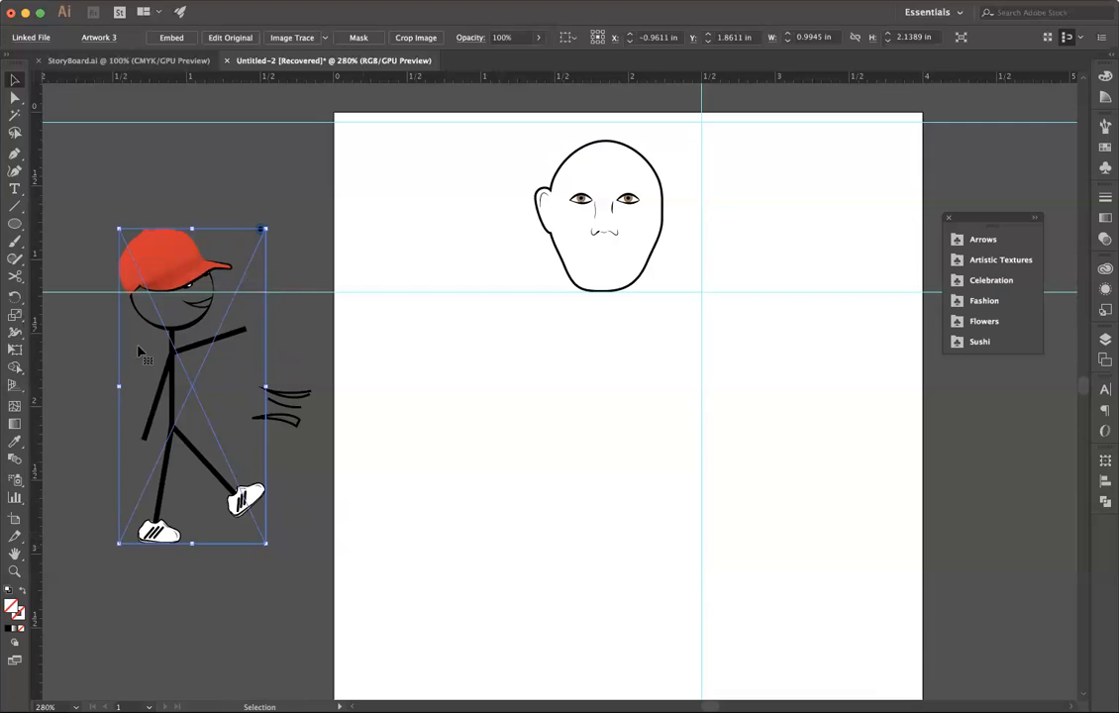
drag(176, 368, 204, 438)
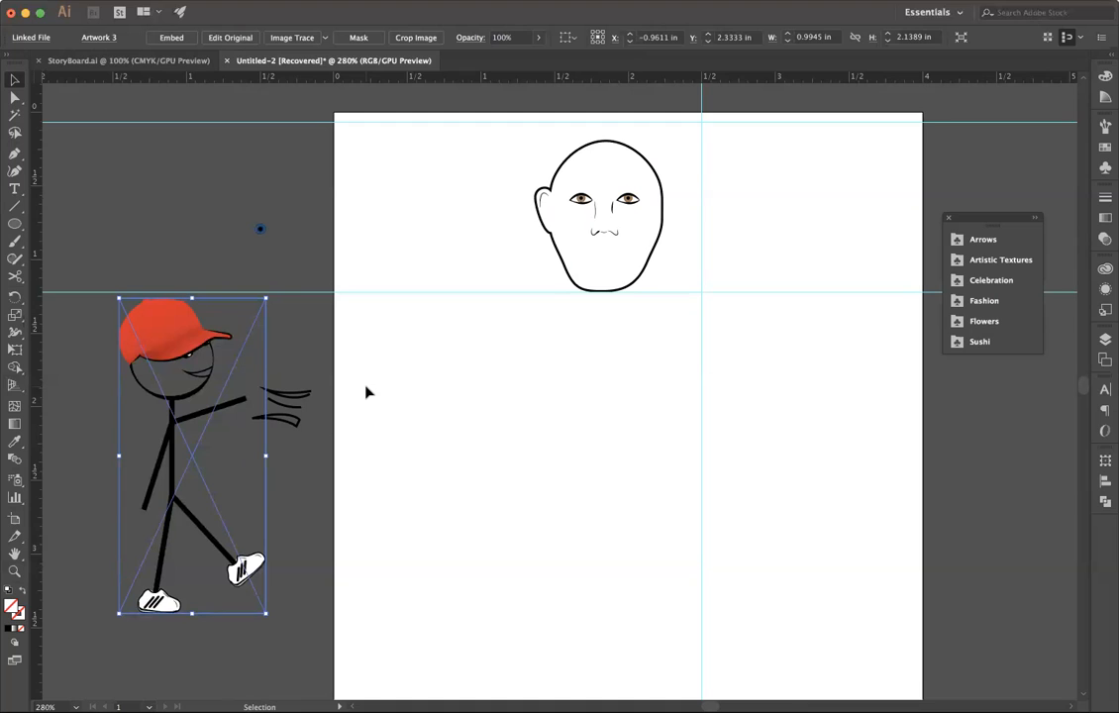
drag(149, 333, 127, 346)
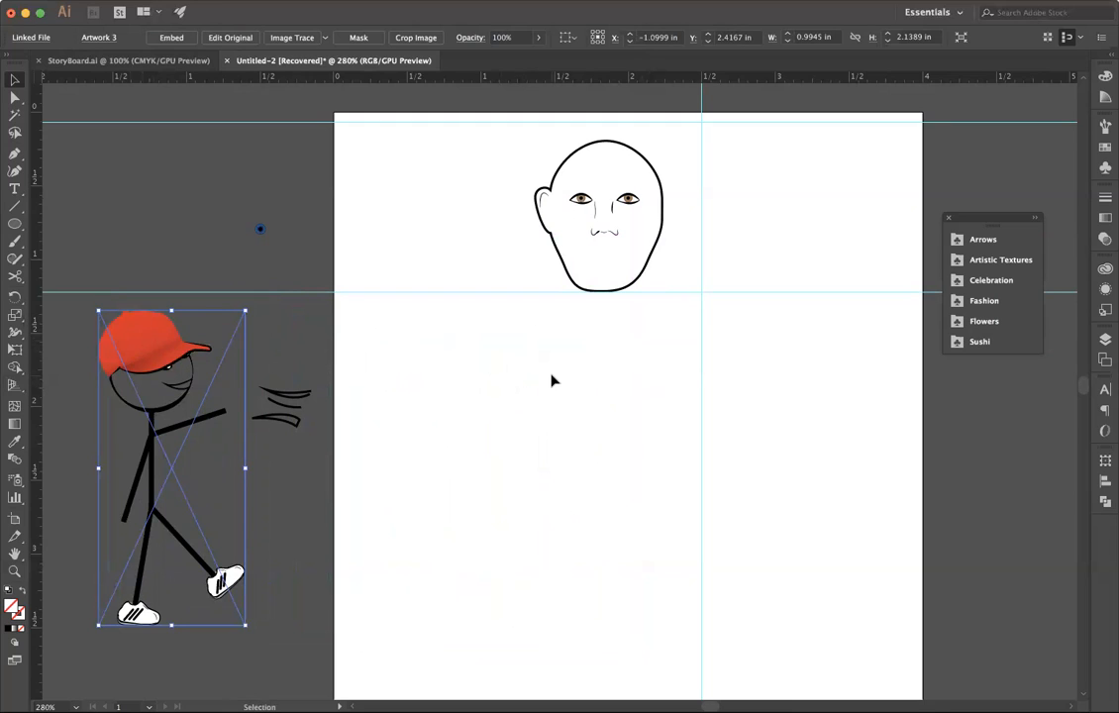
Step: Create a rectangle 550 px wide and 400 px high below the face
drag(15, 223, 59, 223)
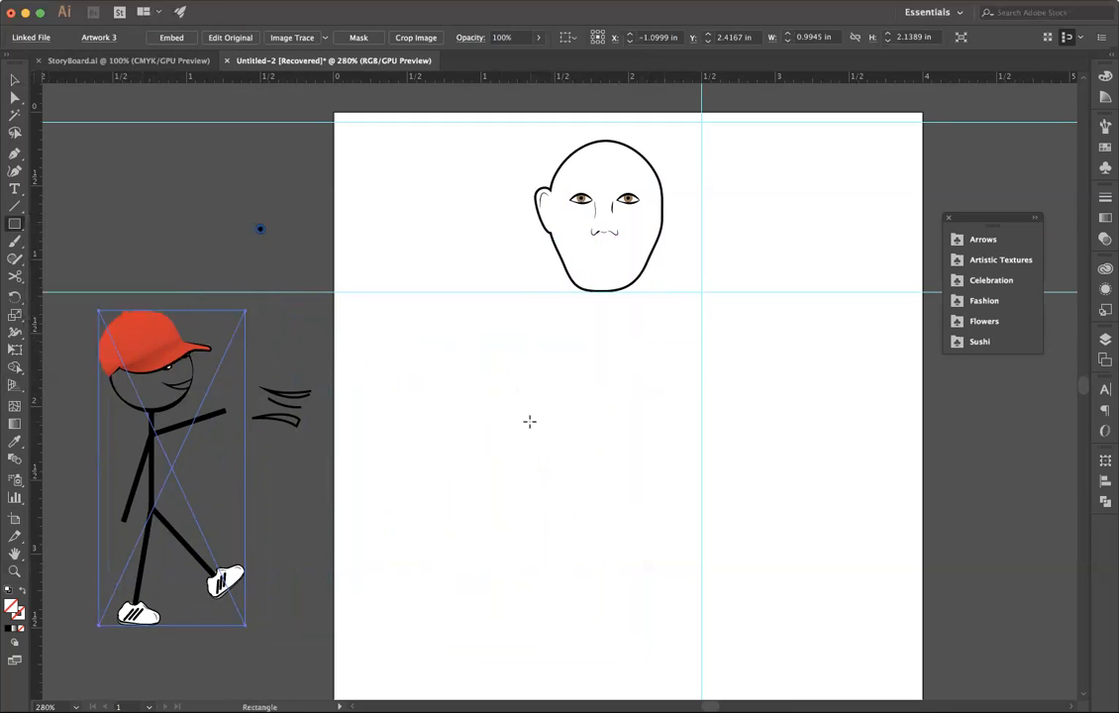
scroll(529, 420, down, 5)
scroll(529, 421, up, 1)
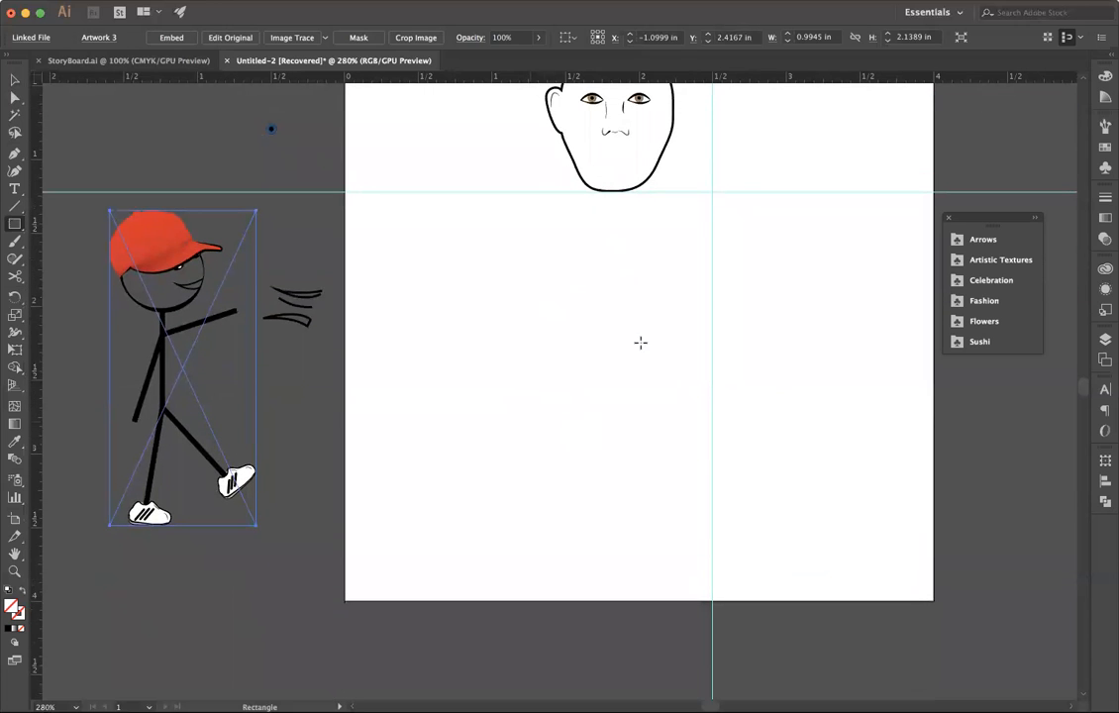
click(512, 263)
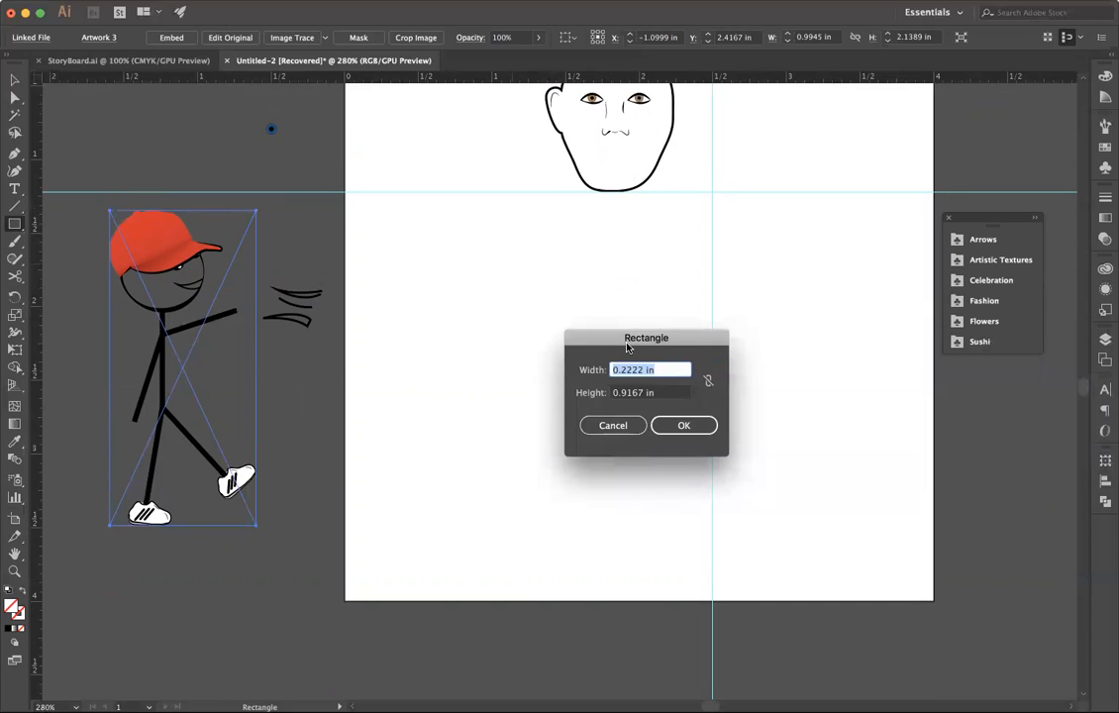
text(550jpx)
key(BackSpace)
key(BackSpace)
key(BackSpace)
text(px)
key(Tab)
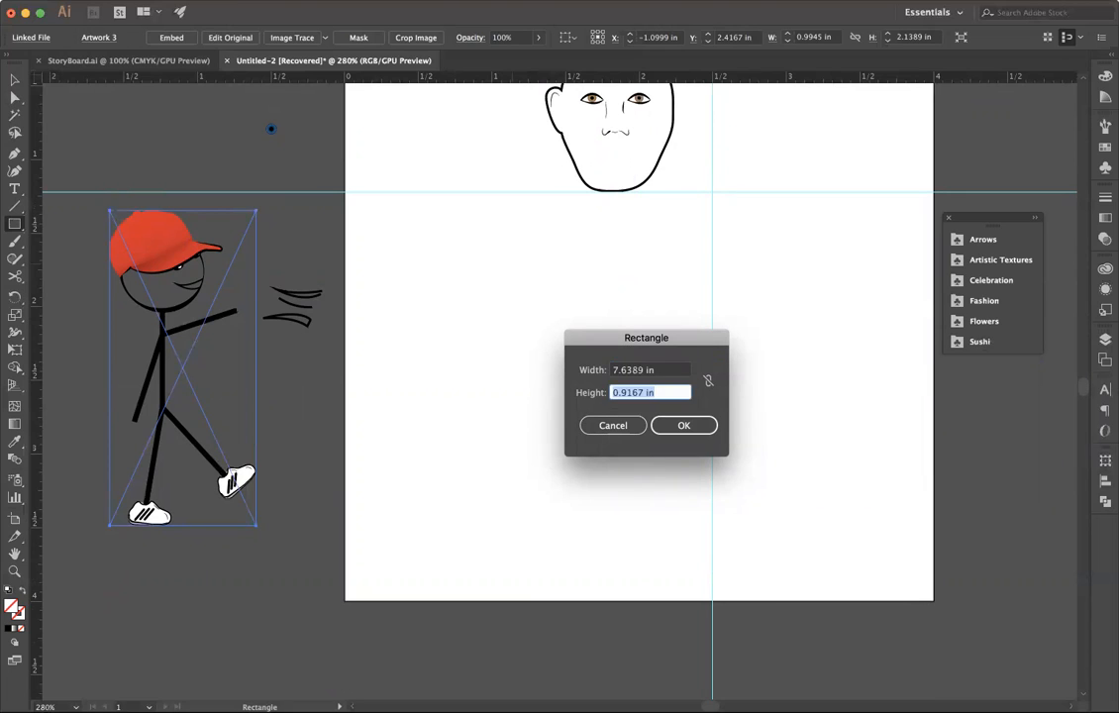
text(400px)
key(Return)
Step: Move the large rectangle off the artboard to its lower right, and shift the symbol library window clear of it
click(15, 79)
drag(713, 265, 460, 120)
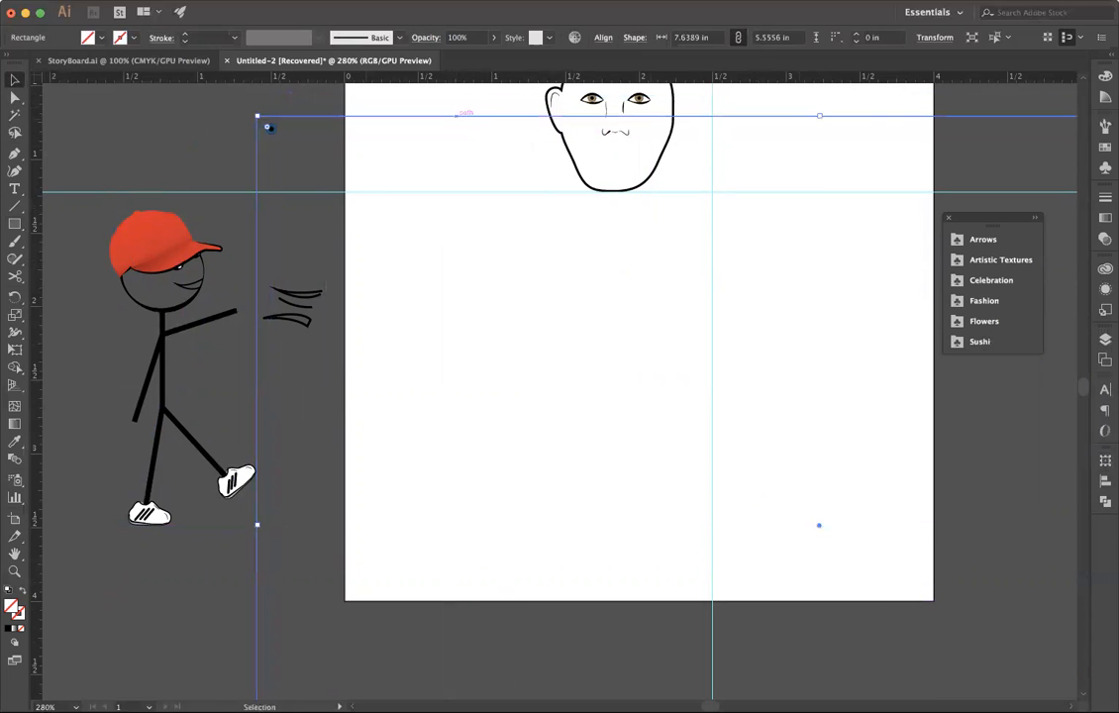
click(369, 0)
mouse_move(331, 0)
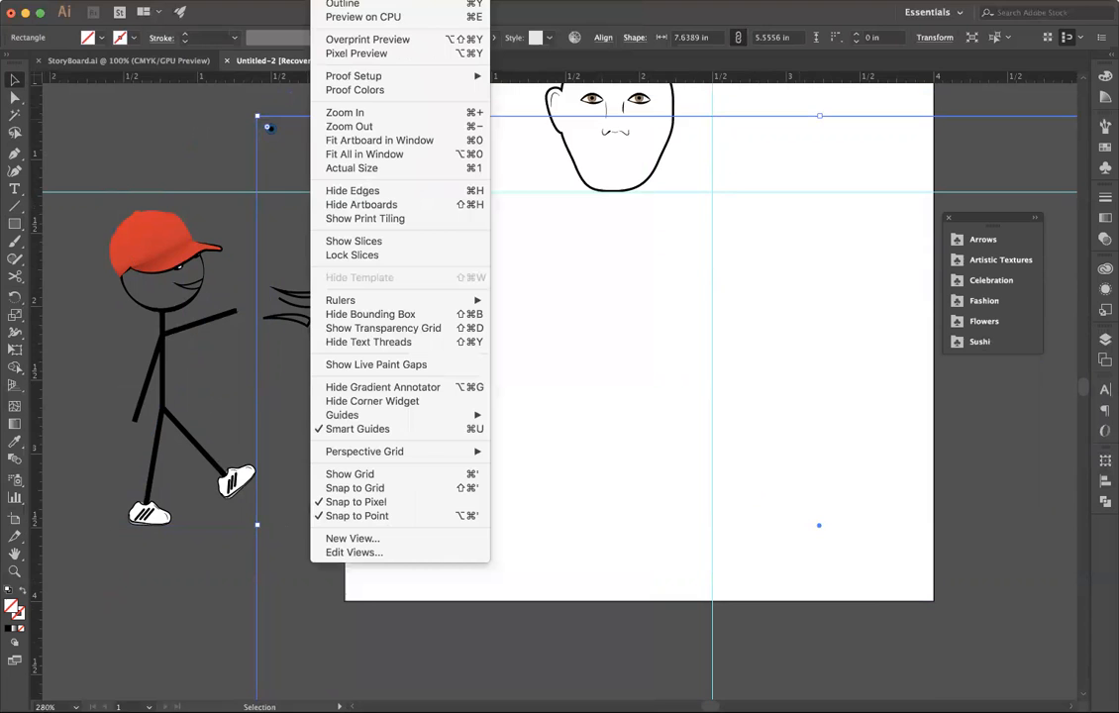
click(363, 148)
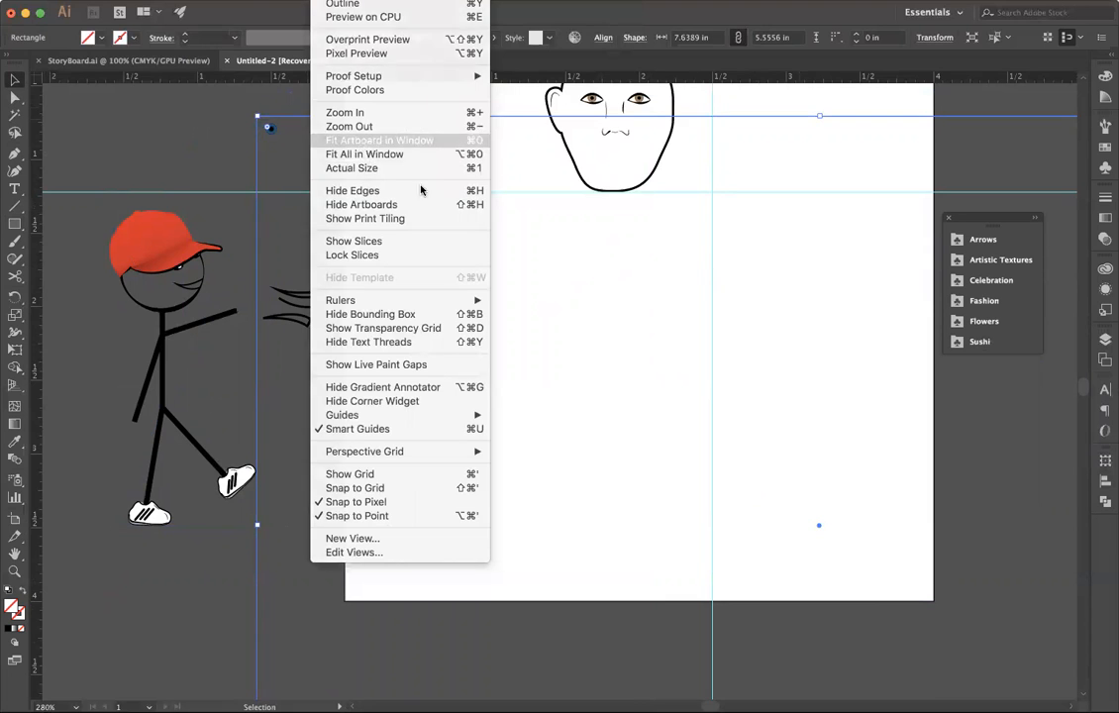
click(327, 0)
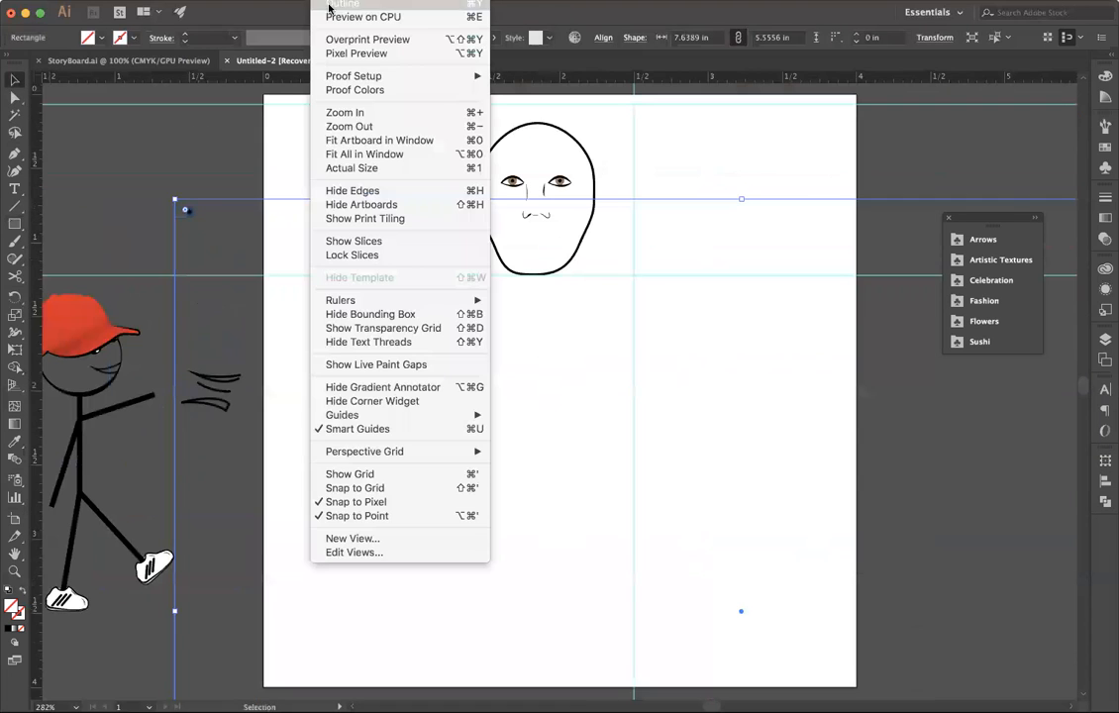
click(335, 155)
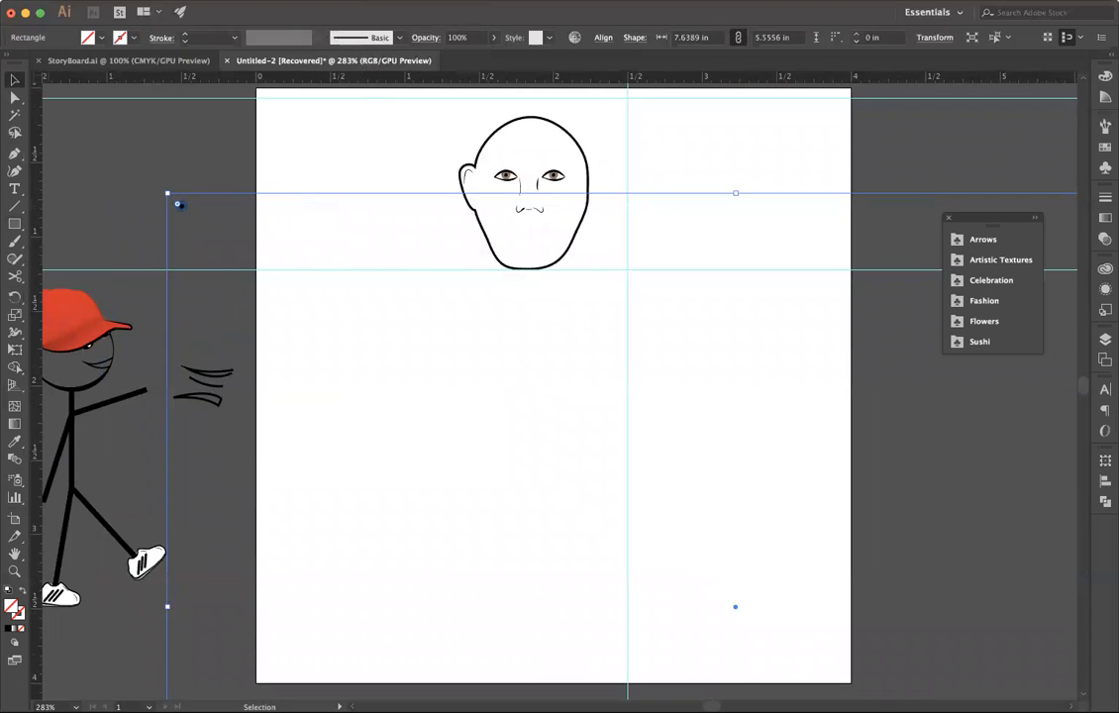
click(75, 705)
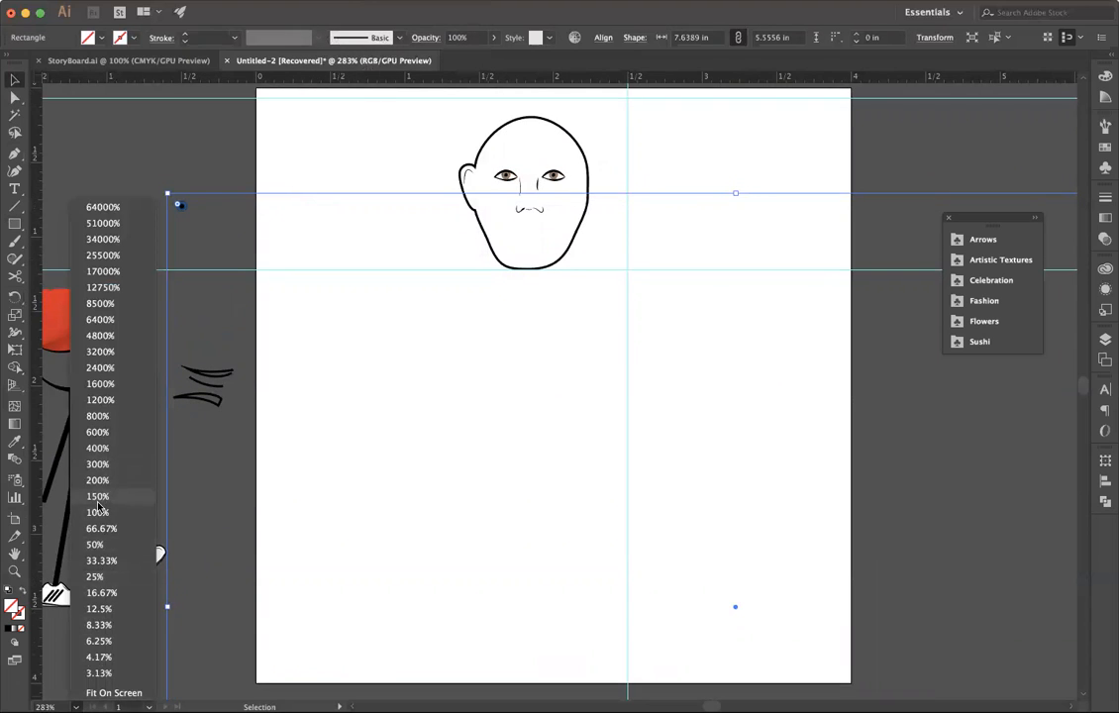
click(97, 512)
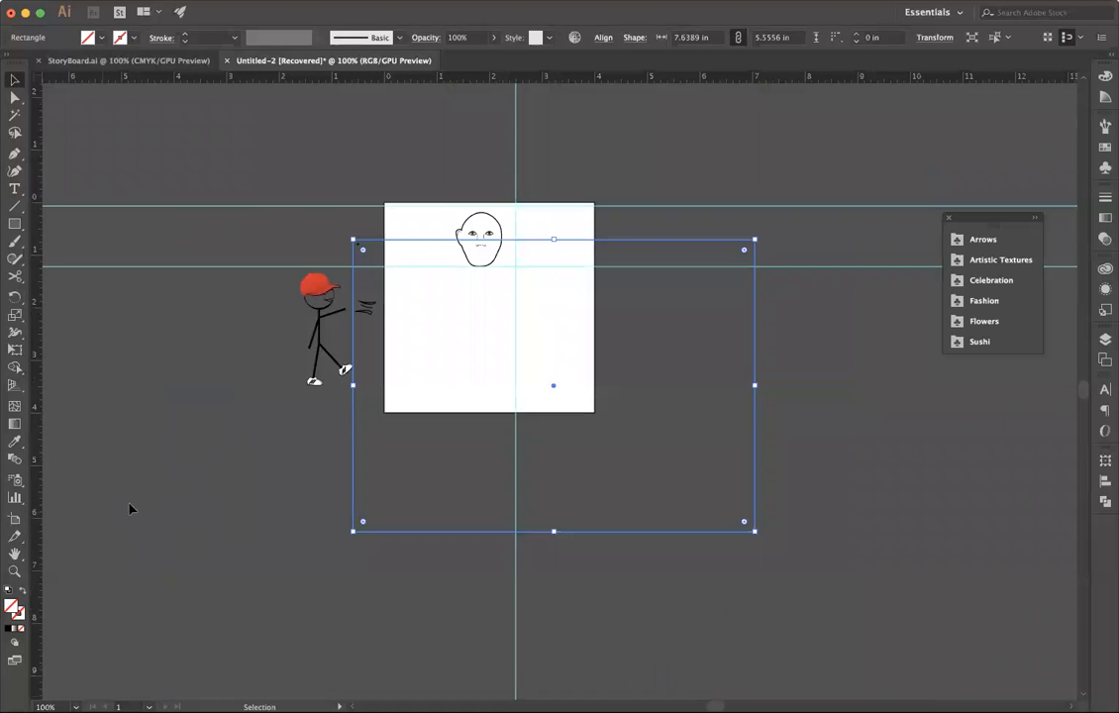
drag(532, 241, 798, 278)
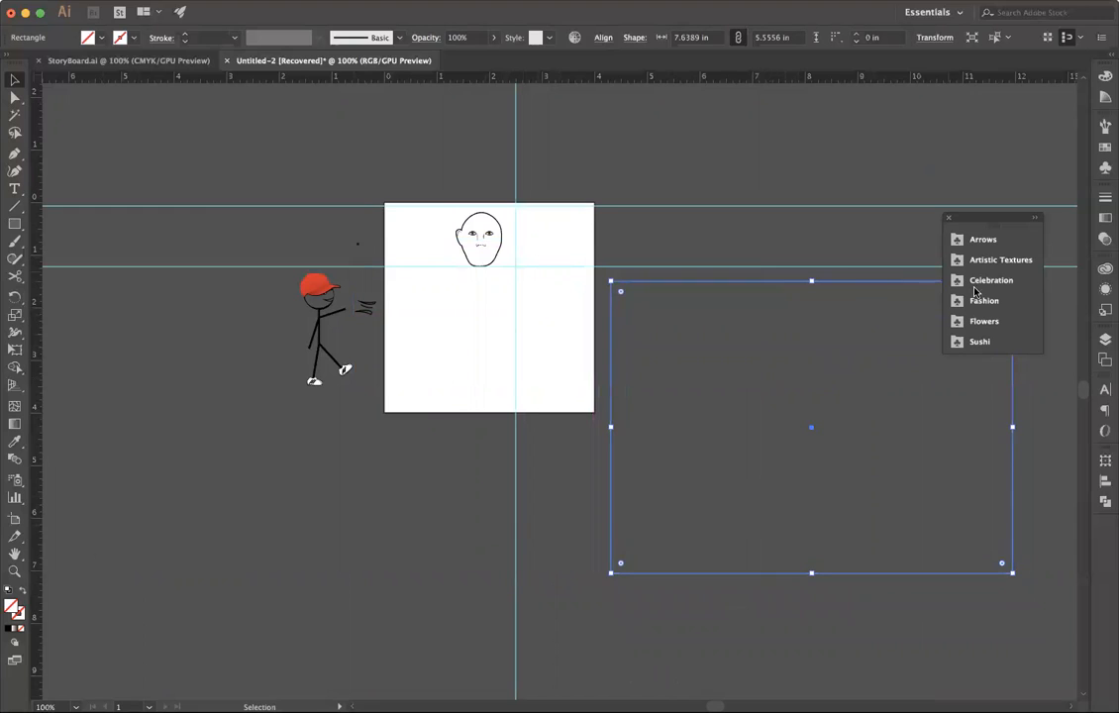
drag(1037, 218, 1030, 95)
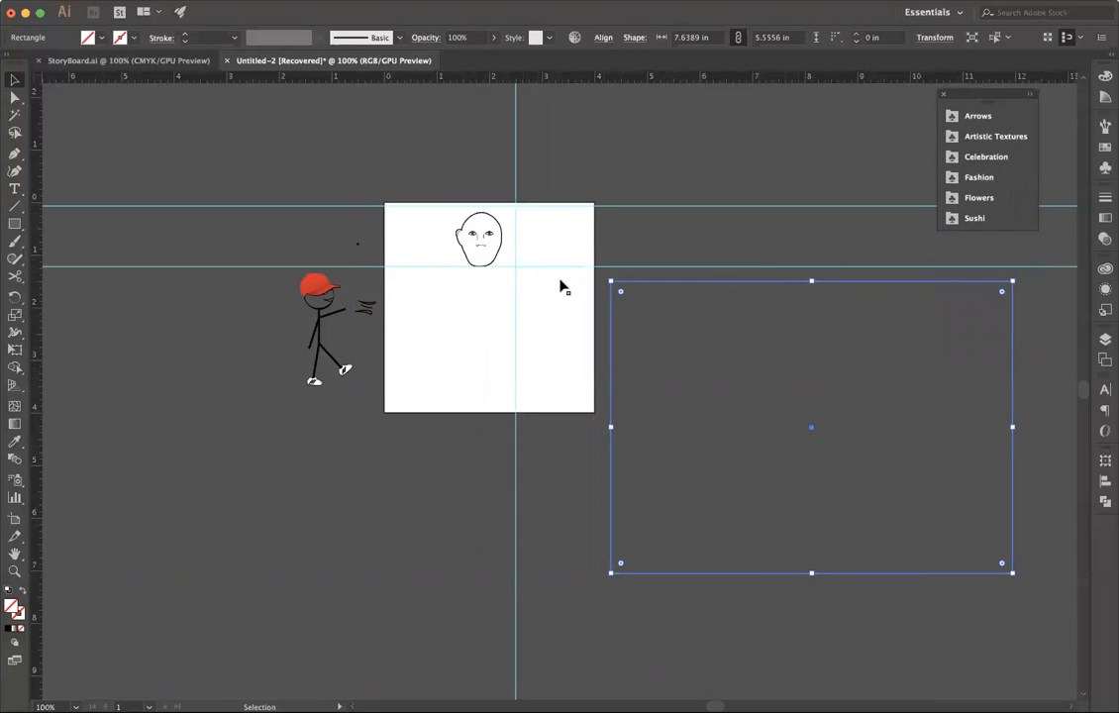
Step: Move the capped stick figure inside the large rectangle, and give the rectangle a 1 pt black stroke
shift+click(282, 265)
drag(282, 265, 649, 406)
mouse_move(609, 296)
mouse_down()
mouse_move(787, 386)
mouse_move(612, 292)
mouse_up()
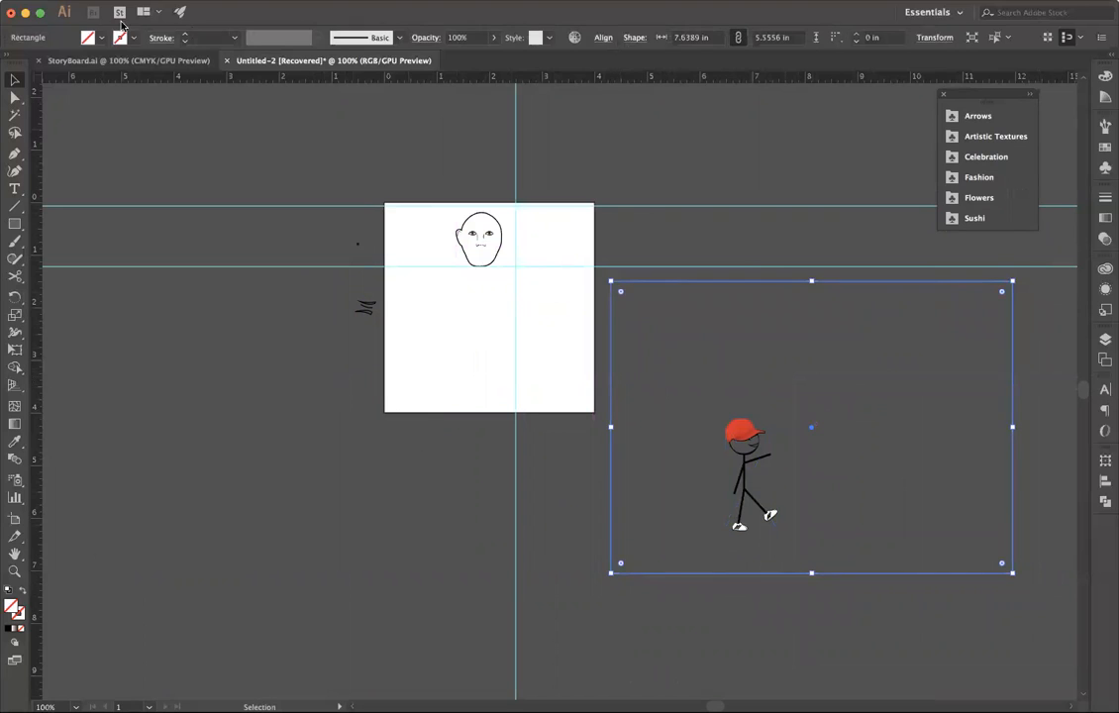
click(132, 37)
click(10, 61)
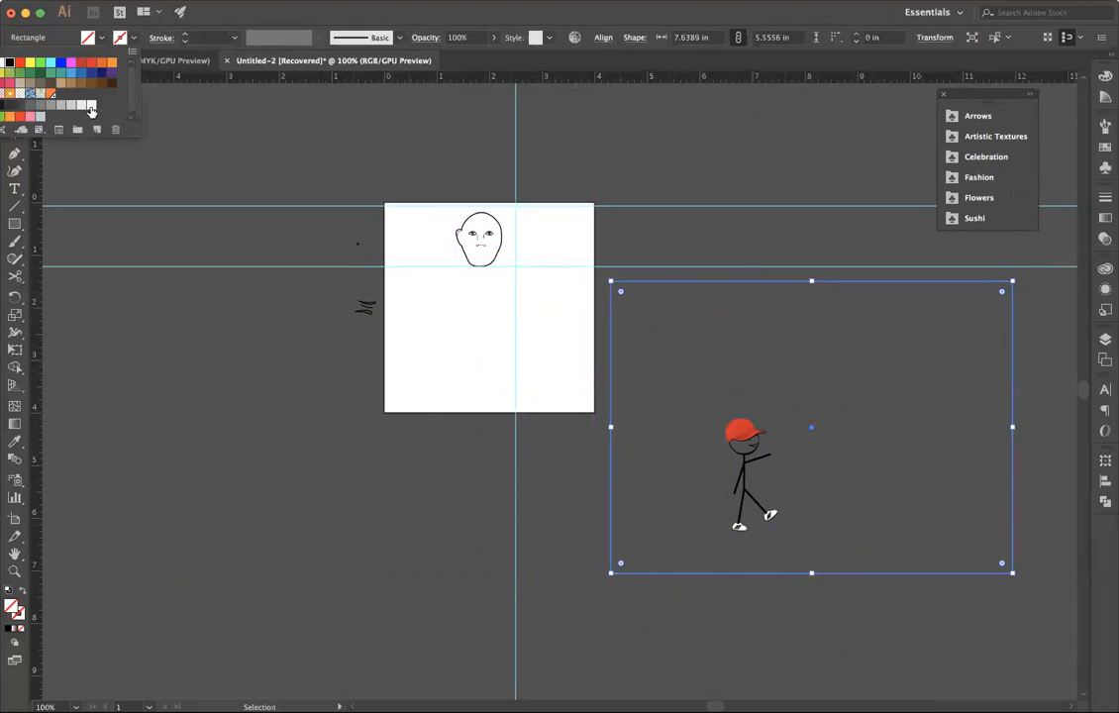
click(660, 136)
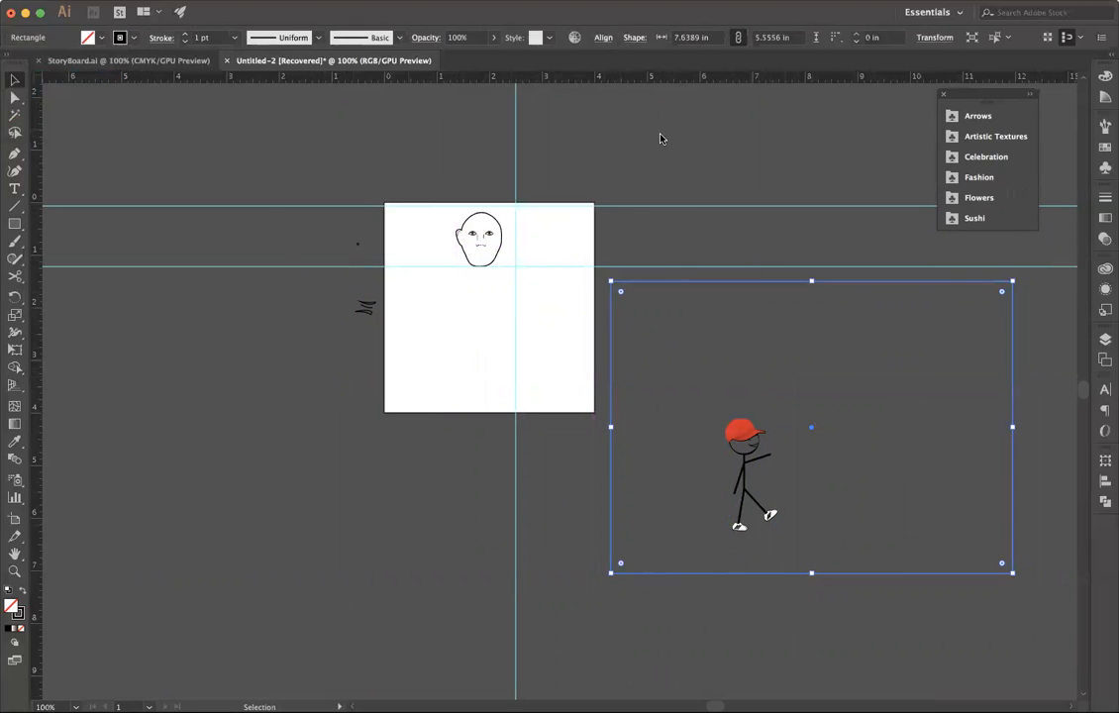
click(664, 182)
Step: Place the stick figure in the rectangle's lower-left corner, and resize it to about 1.07 by 2.31 in
click(741, 439)
drag(741, 439, 738, 343)
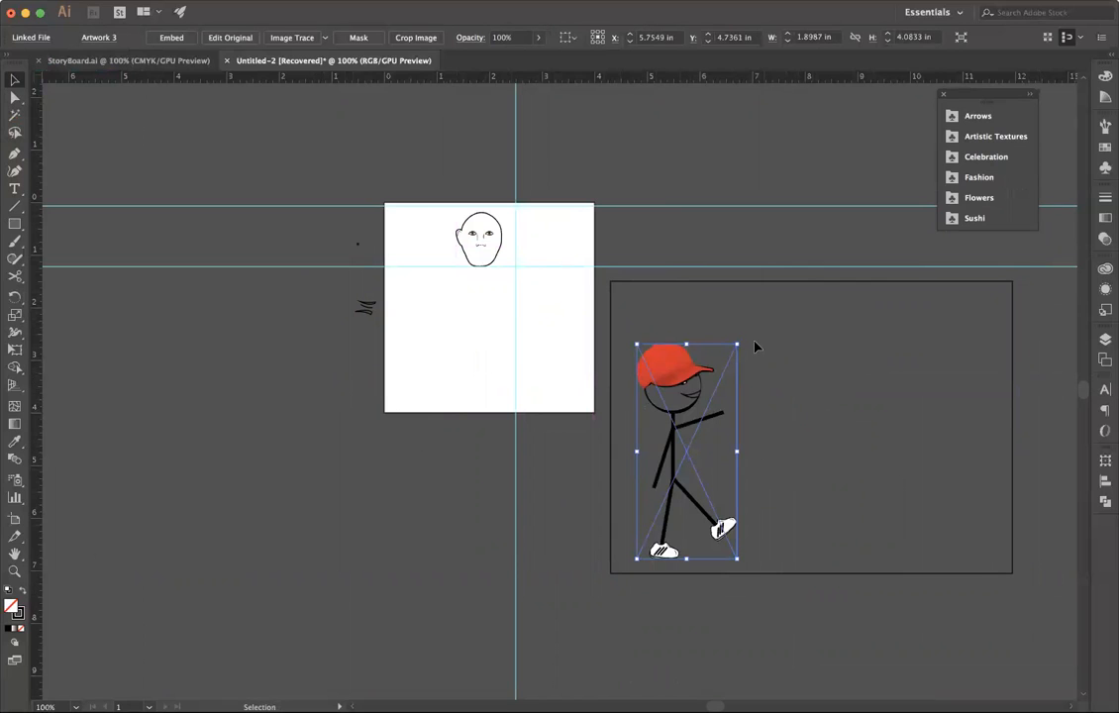
drag(737, 343, 693, 437)
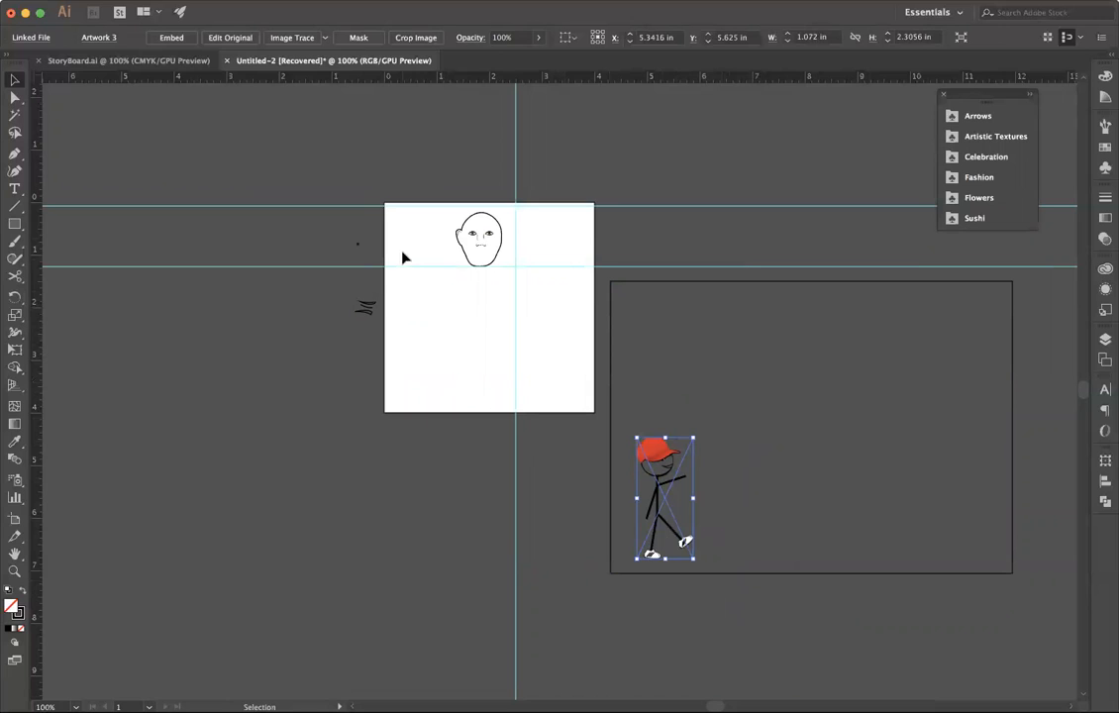
Step: Shrink the capped stick figure to a tiny size in the large rectangle's lower-left corner
drag(692, 436, 642, 549)
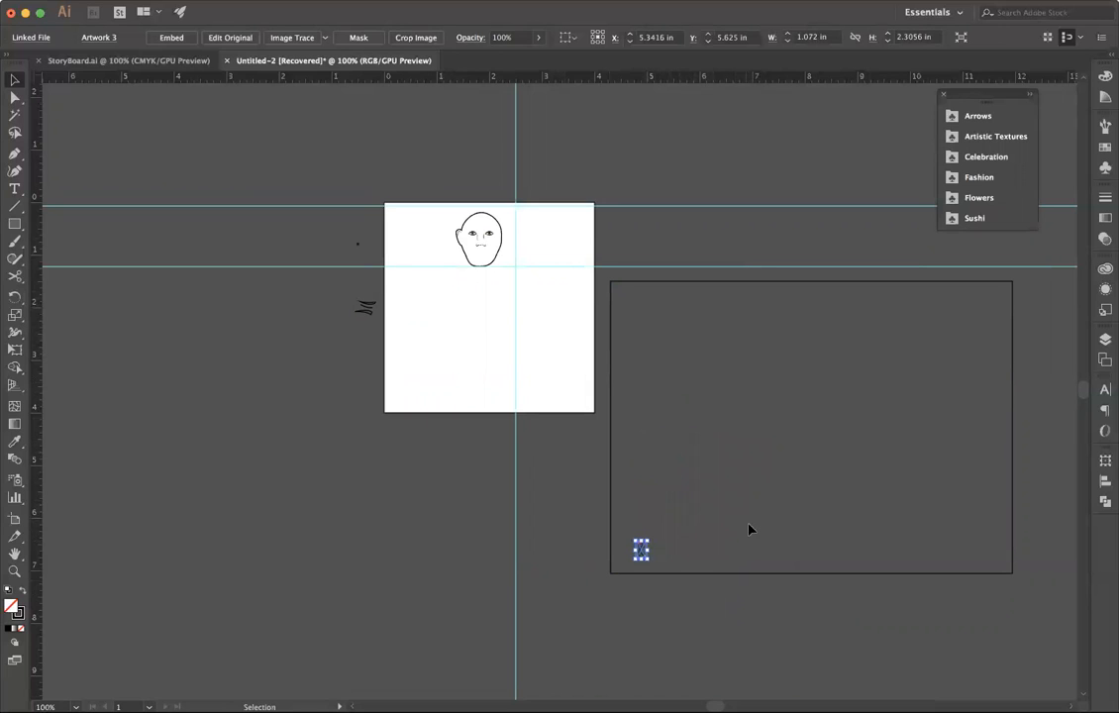
click(655, 604)
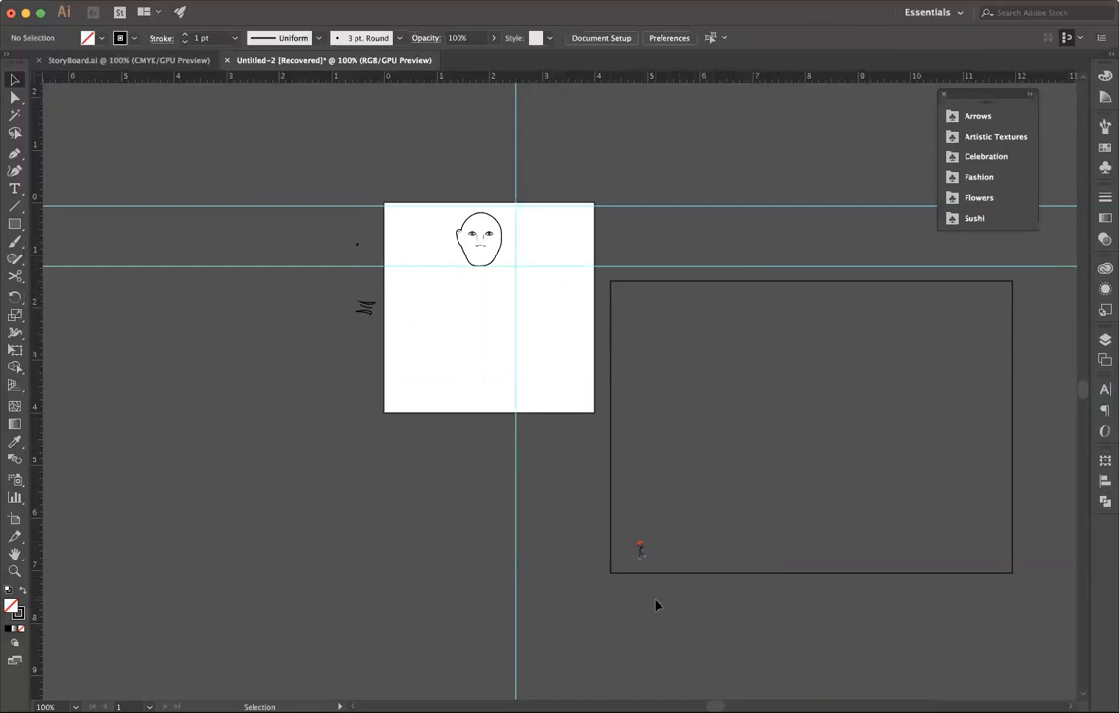
Step: Enlarge the stick figure to about 1.73 by 3.5 in and set it close to the rectangle's lower-left corner
click(642, 548)
drag(653, 534, 741, 416)
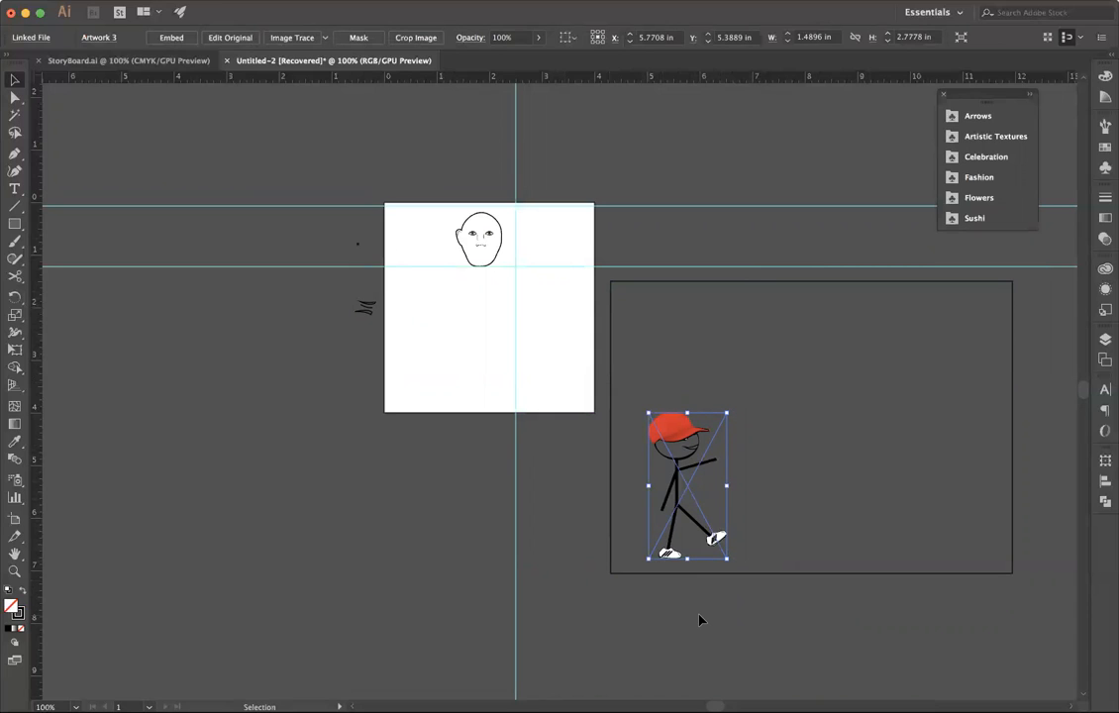
drag(687, 411, 646, 429)
click(792, 536)
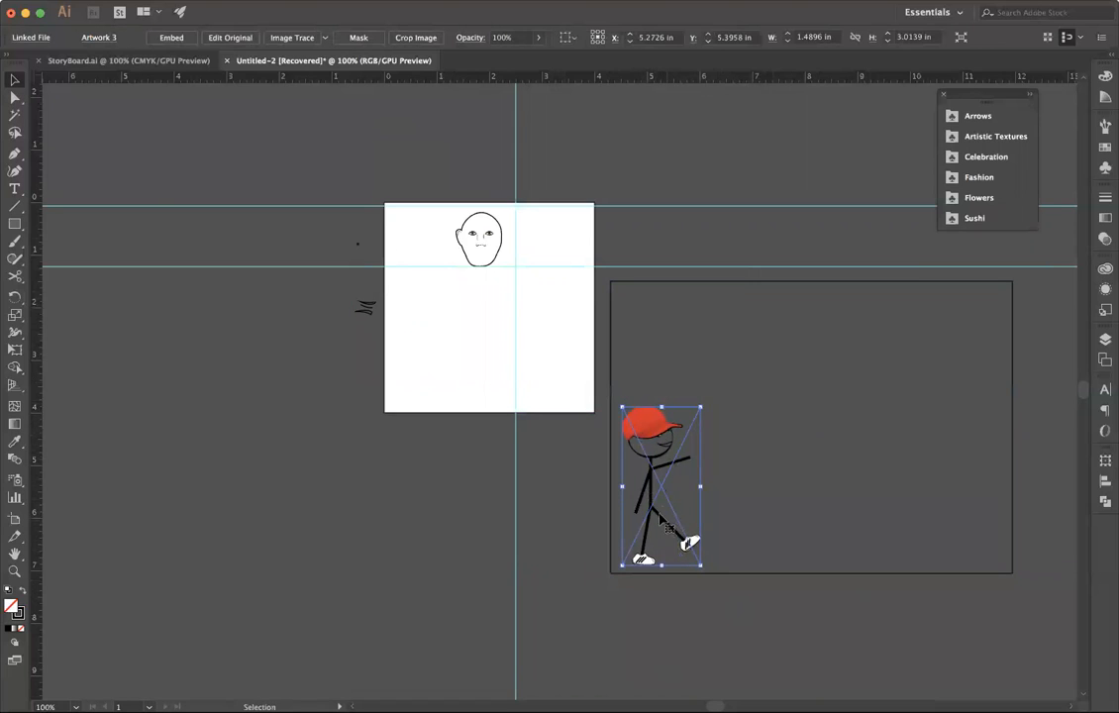
drag(701, 404, 716, 380)
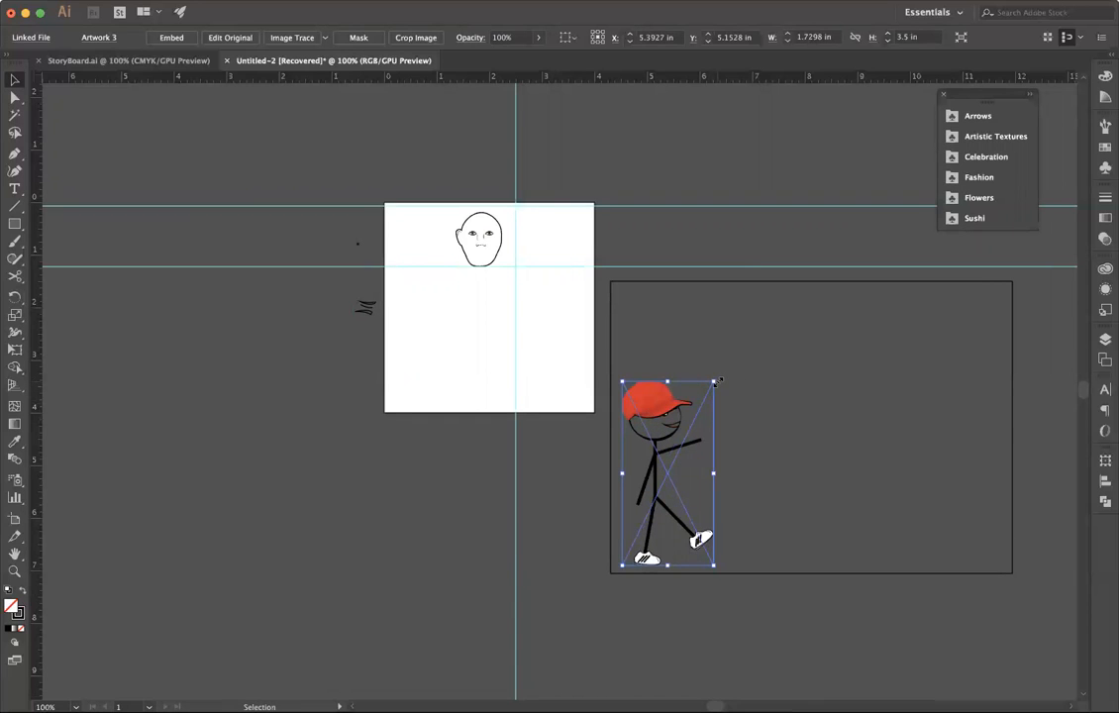
click(763, 412)
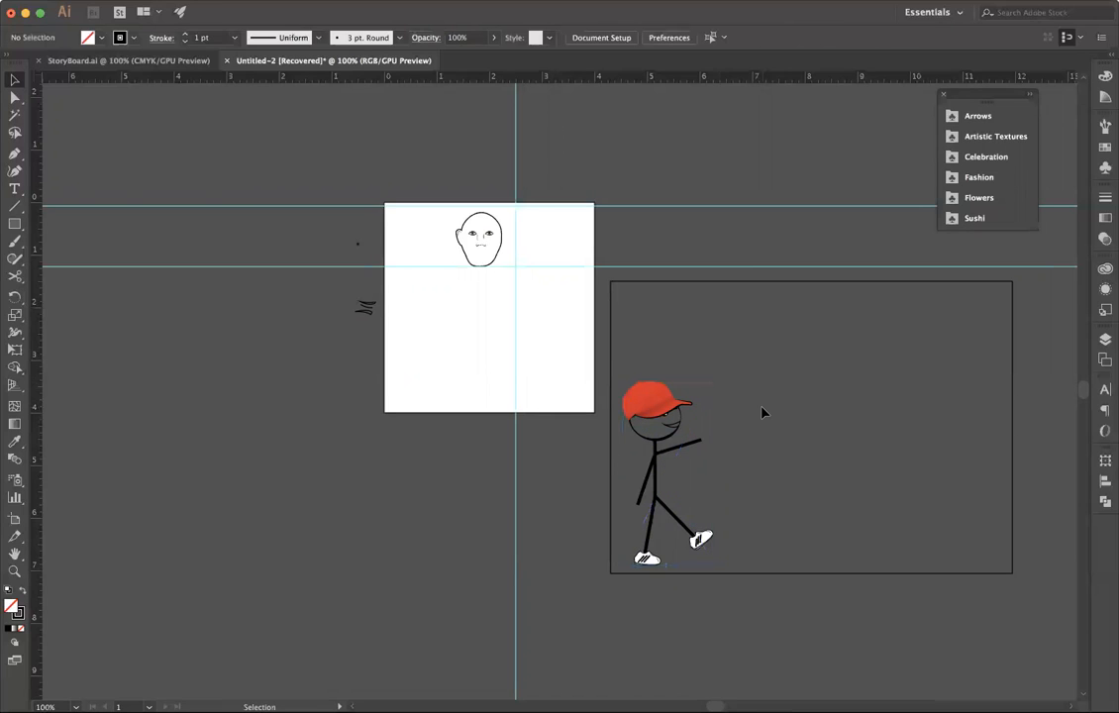
click(665, 412)
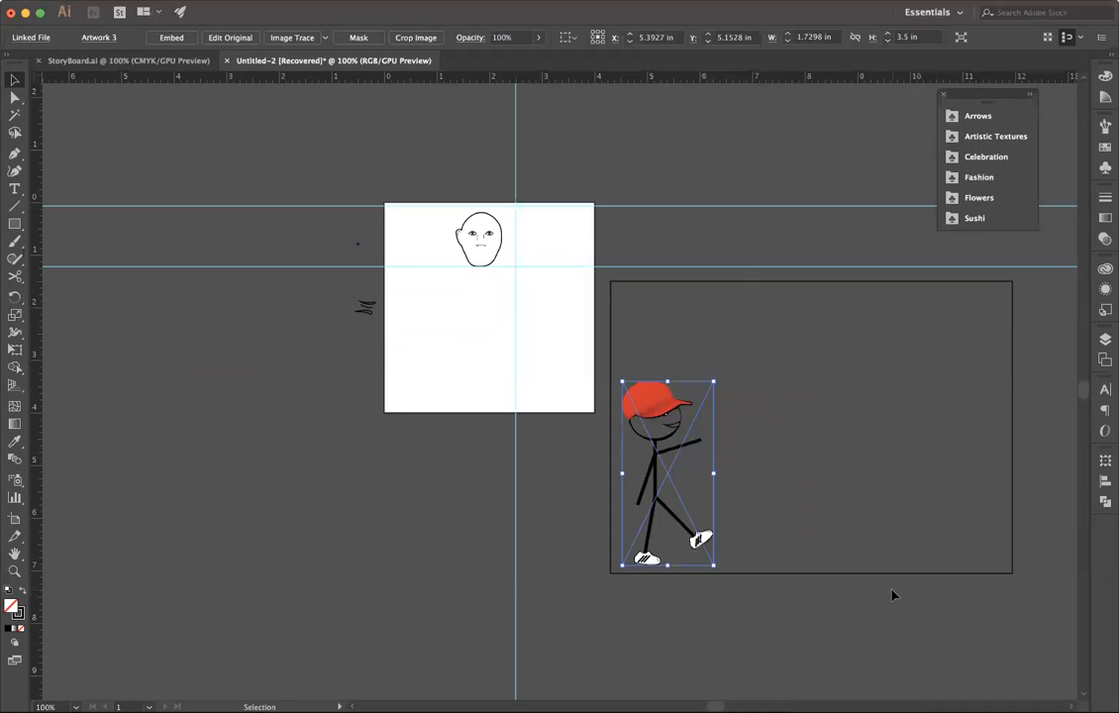
click(608, 595)
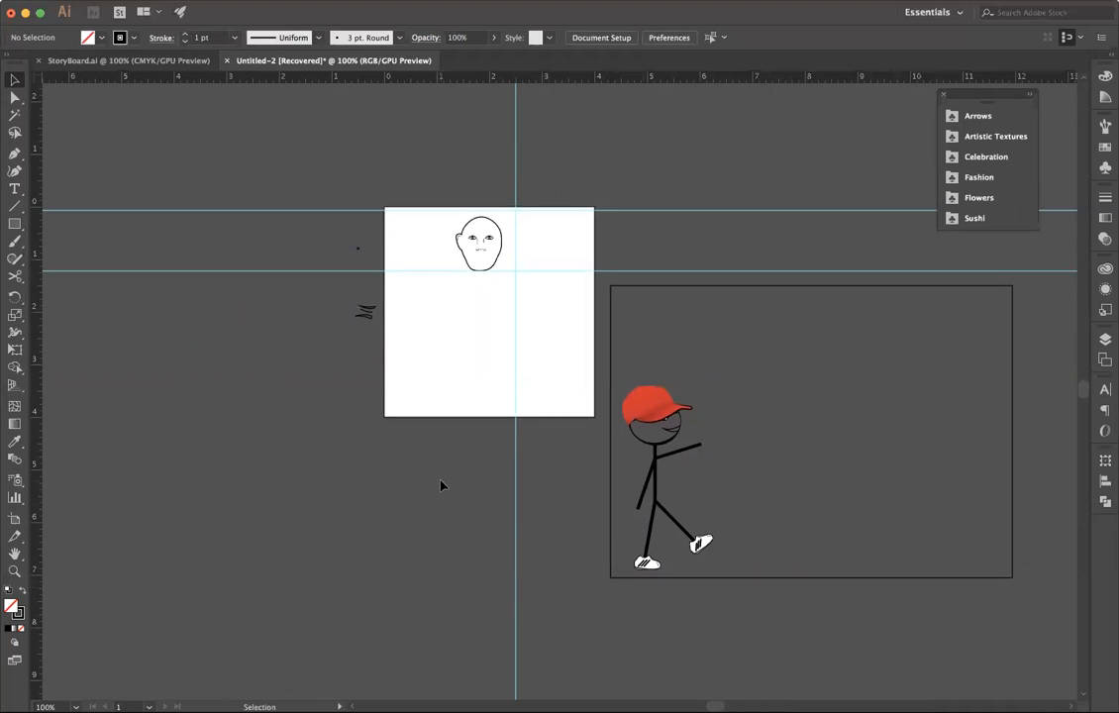
scroll(441, 485, up, 3)
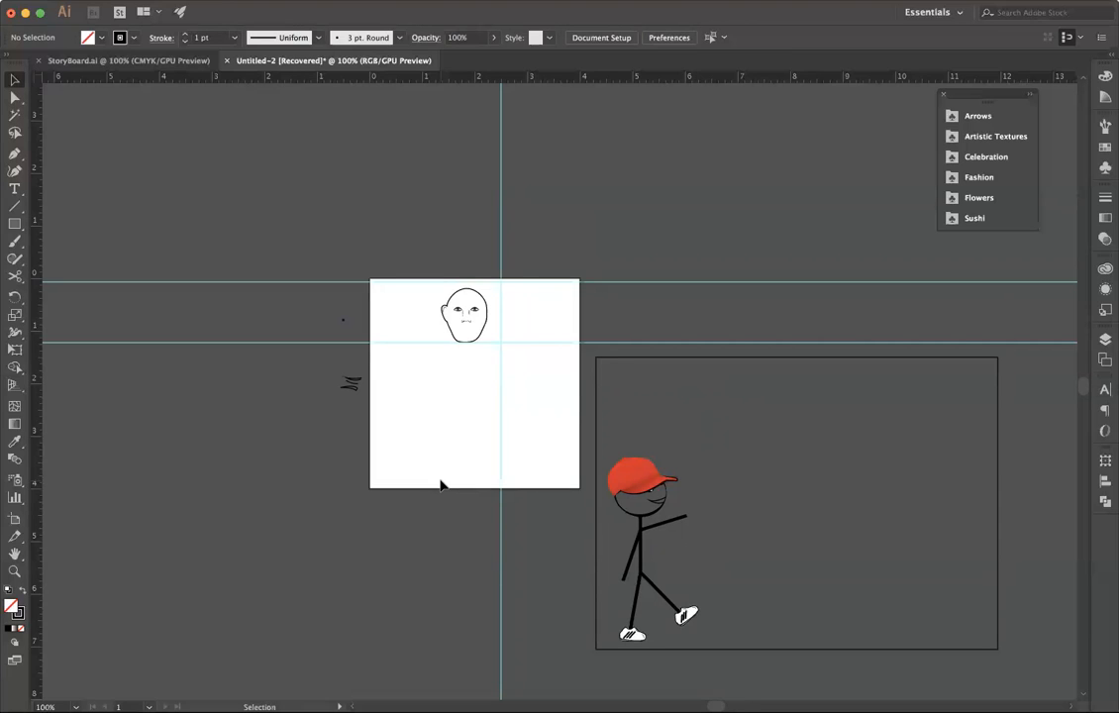
scroll(786, 150, down, 2)
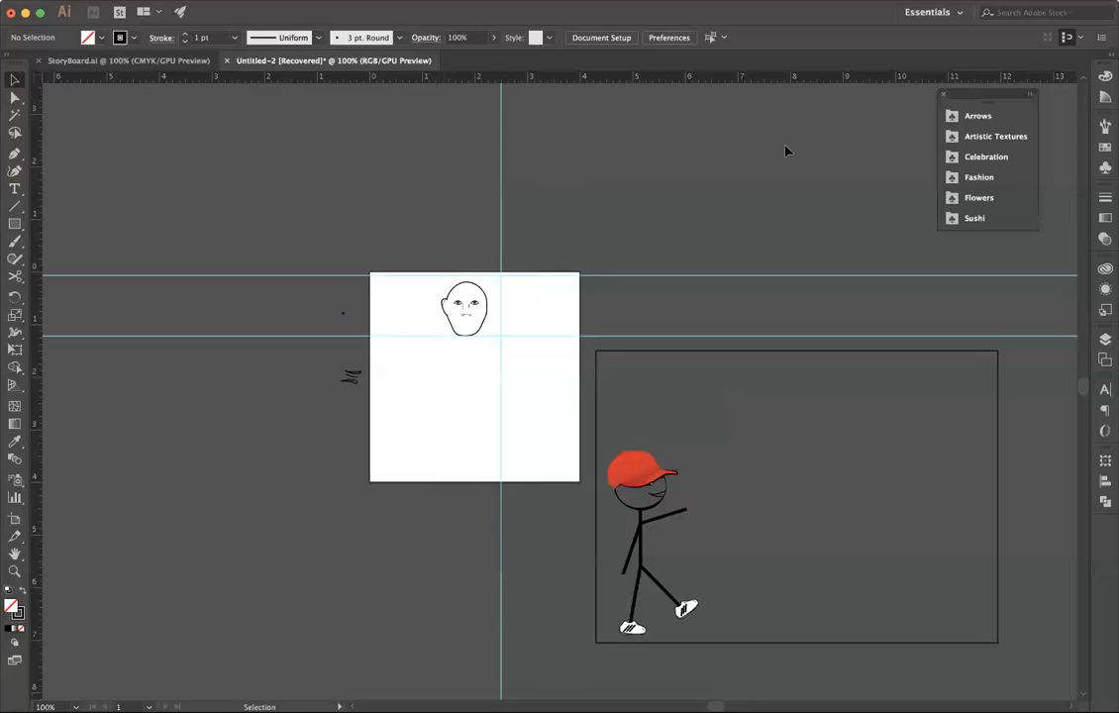
Step: Place Artwork 8 from the DES360 library on the artboard, directly below the face
click(1105, 269)
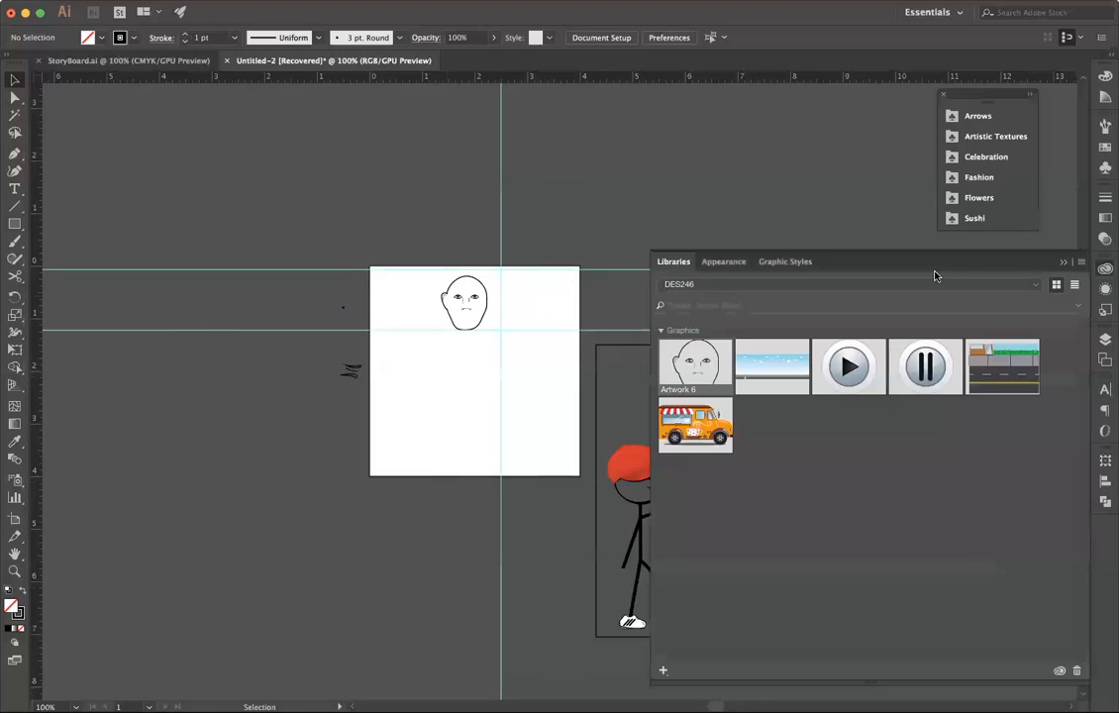
click(722, 285)
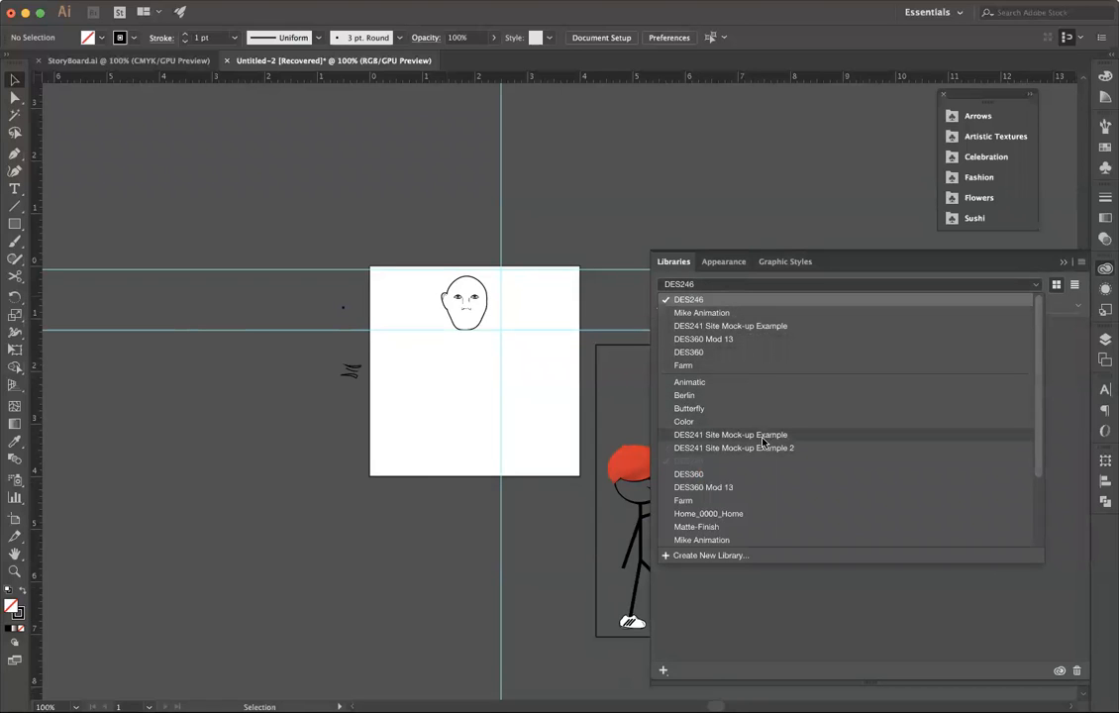
click(688, 473)
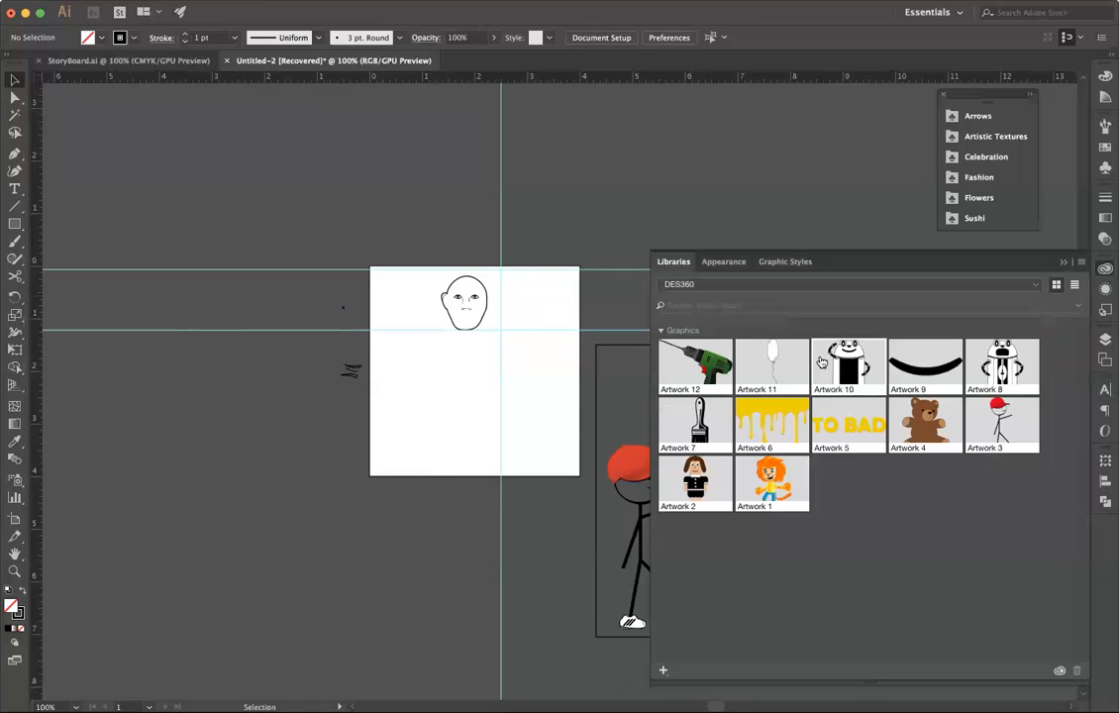
drag(1000, 365, 428, 386)
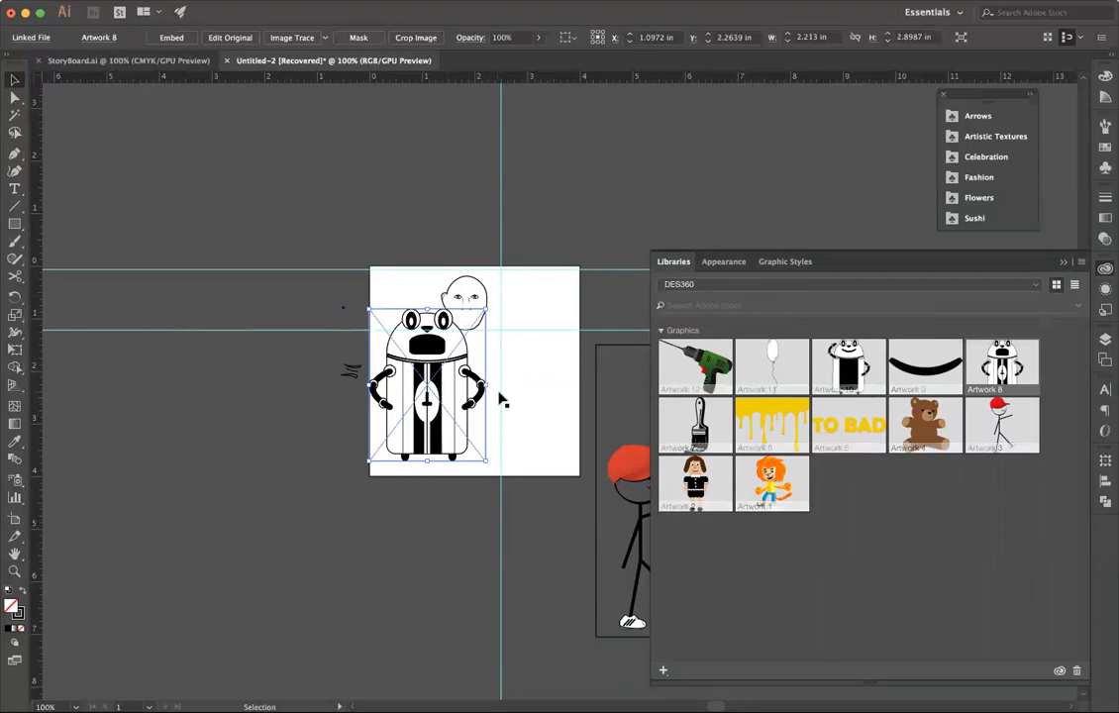
drag(360, 337, 374, 360)
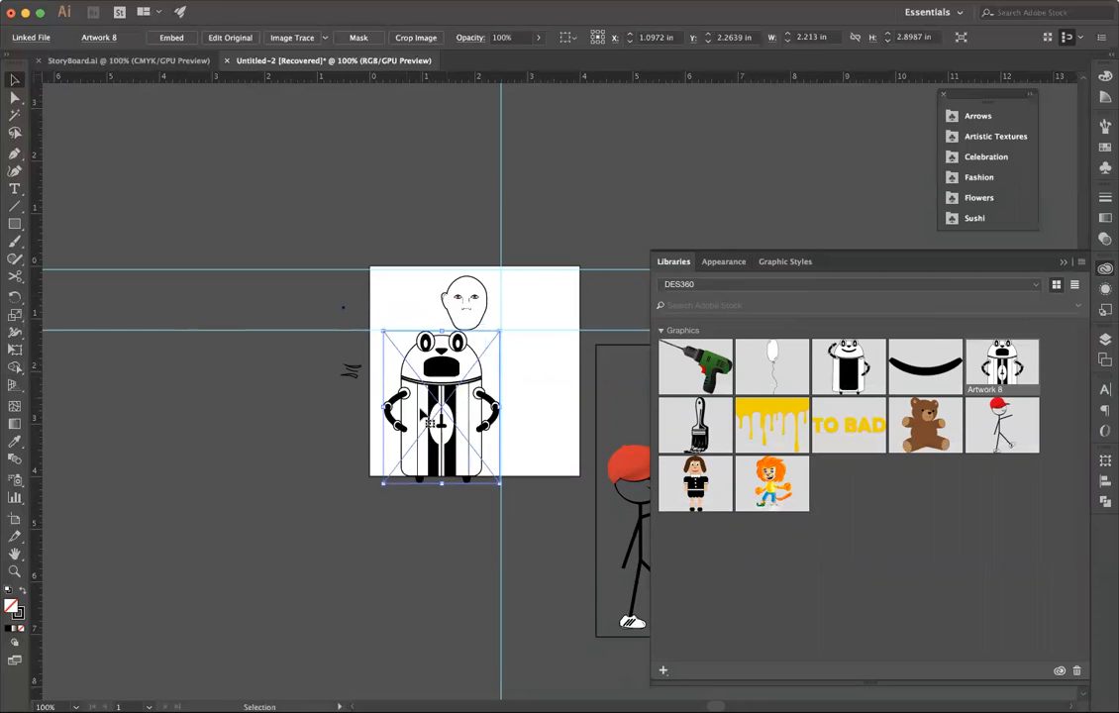
click(306, 412)
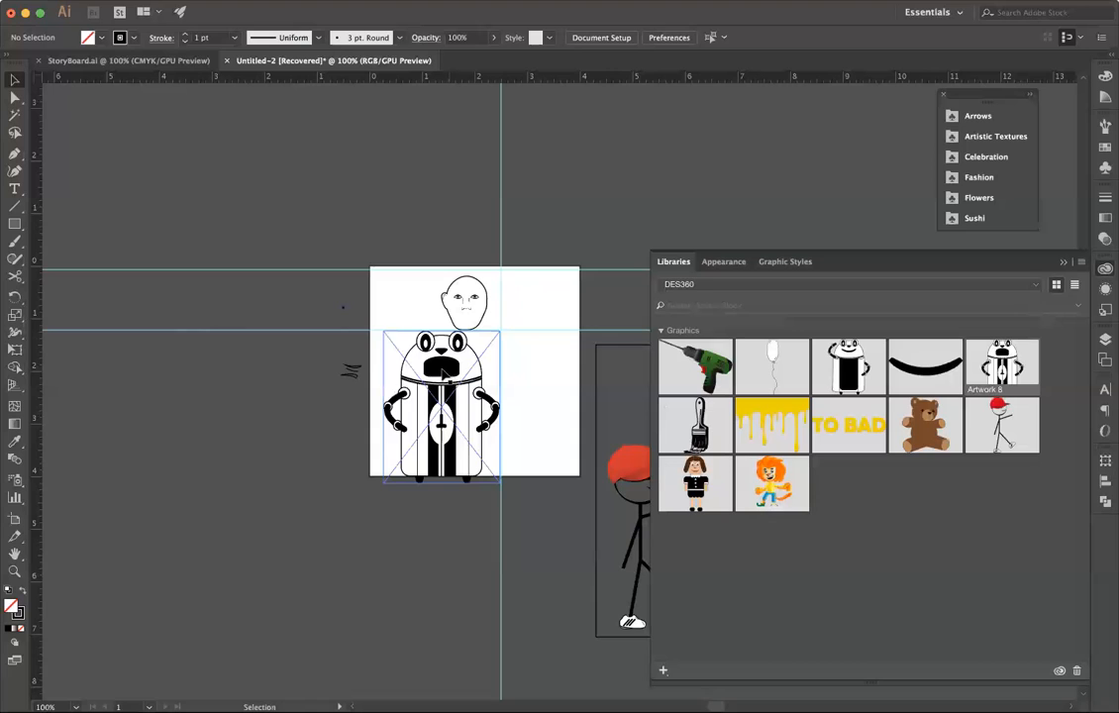
Step: Move the striped character off the artboard to above the large rectangle, and collapse the library
drag(480, 440, 463, 417)
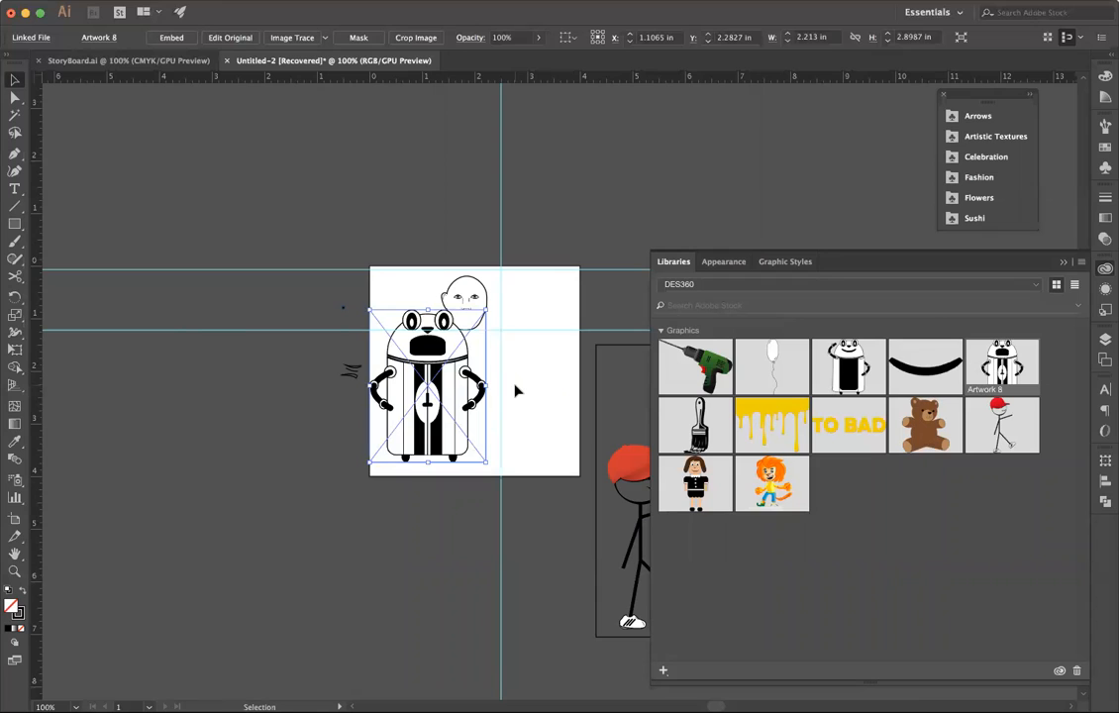
drag(446, 334, 433, 366)
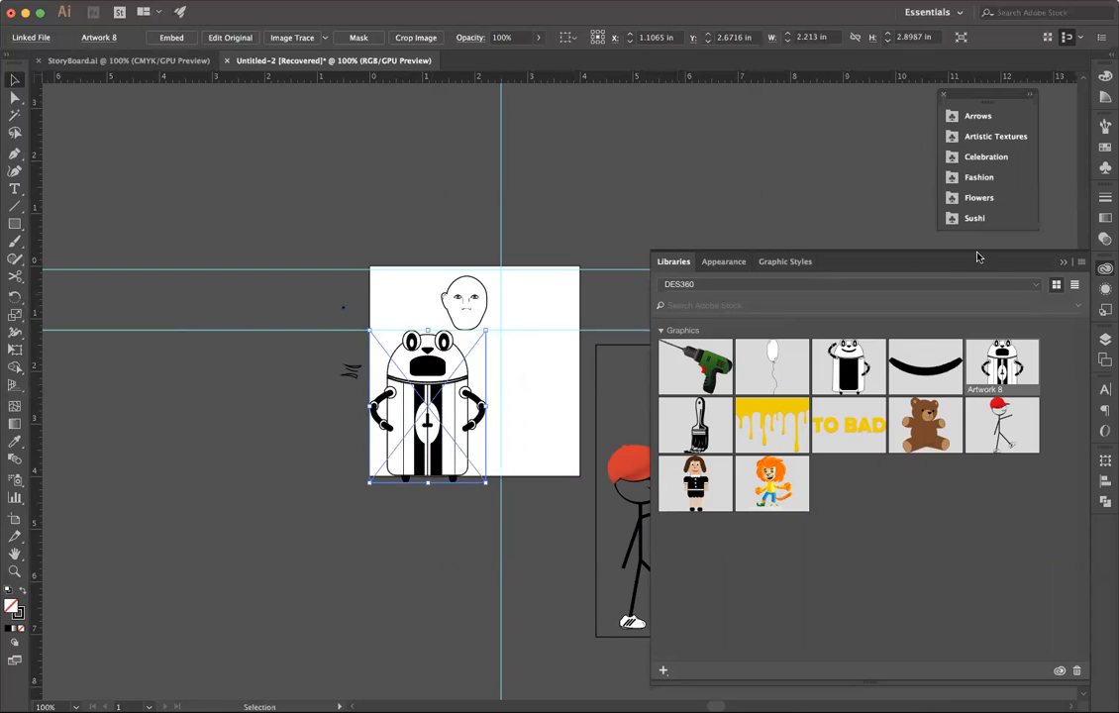
click(941, 241)
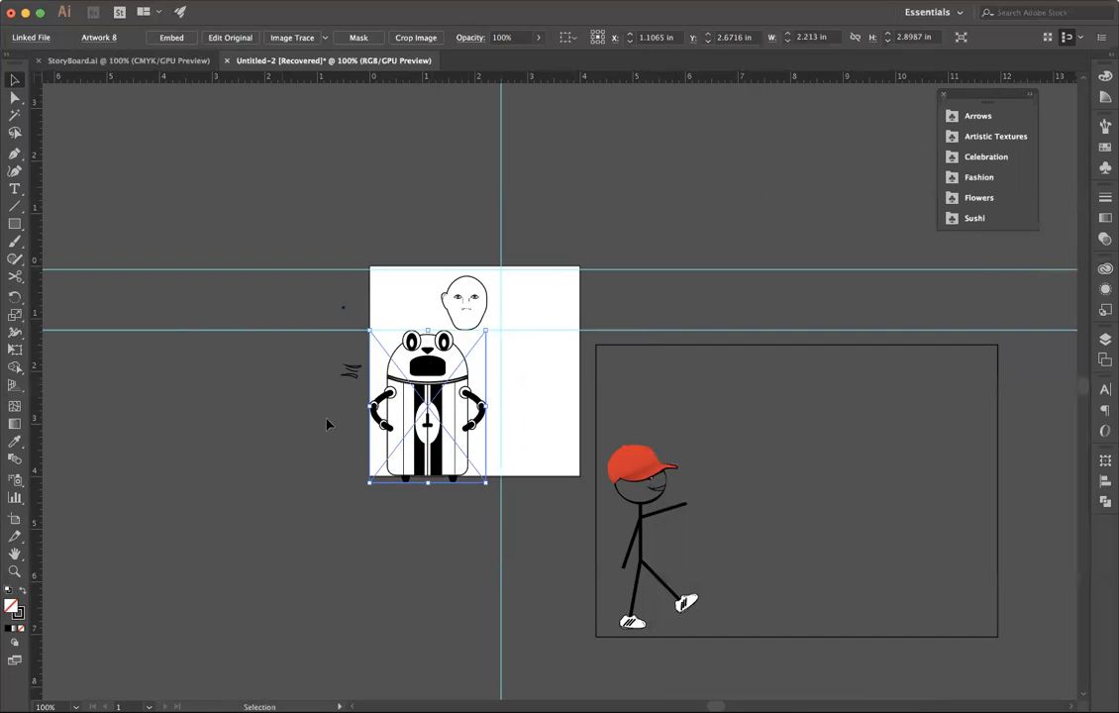
drag(435, 376, 702, 196)
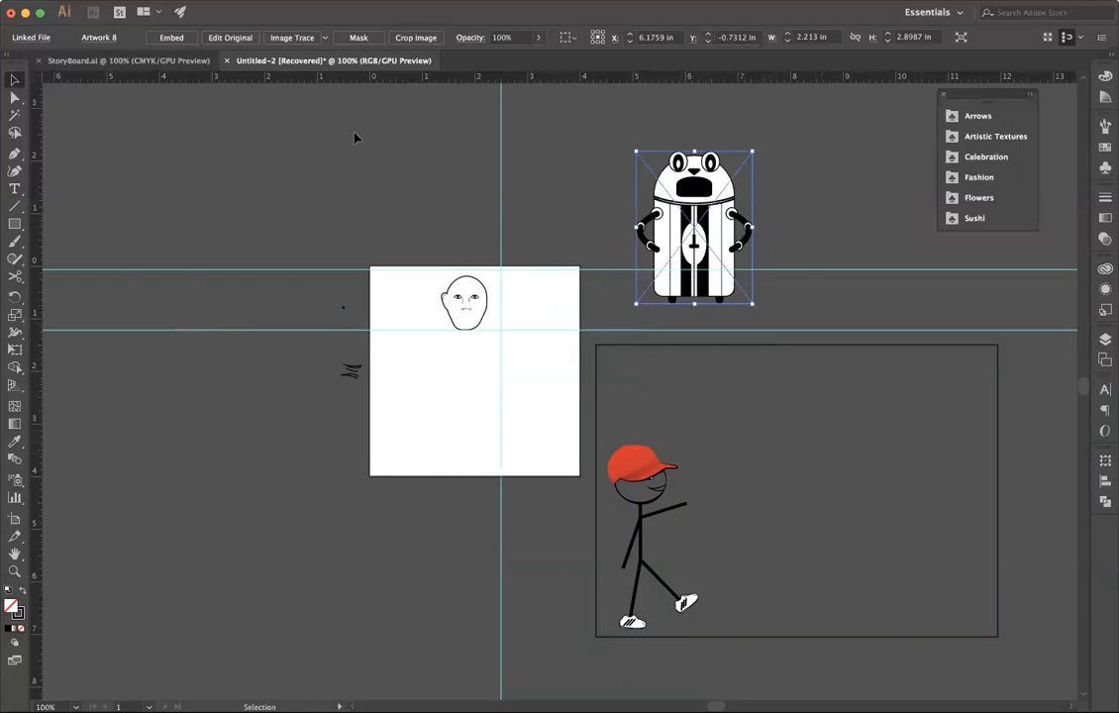
Step: Switch to StoryBoard.ai and examine the six Coffee To Go scenes with their descriptions
click(117, 61)
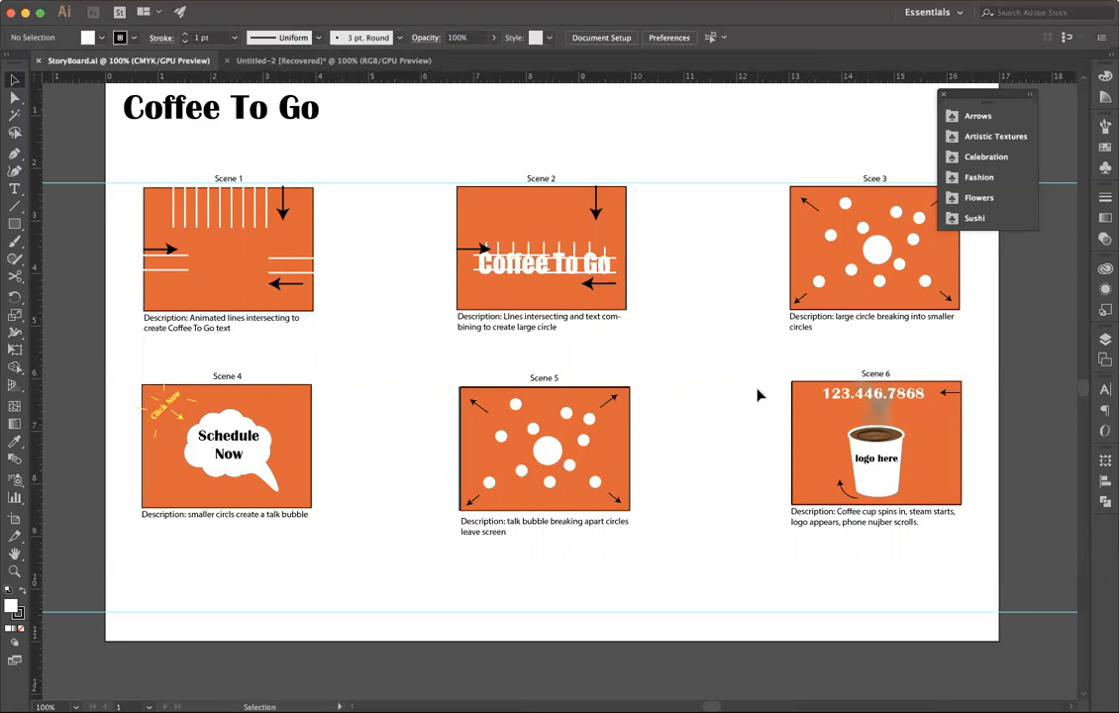
scroll(759, 394, right, 5)
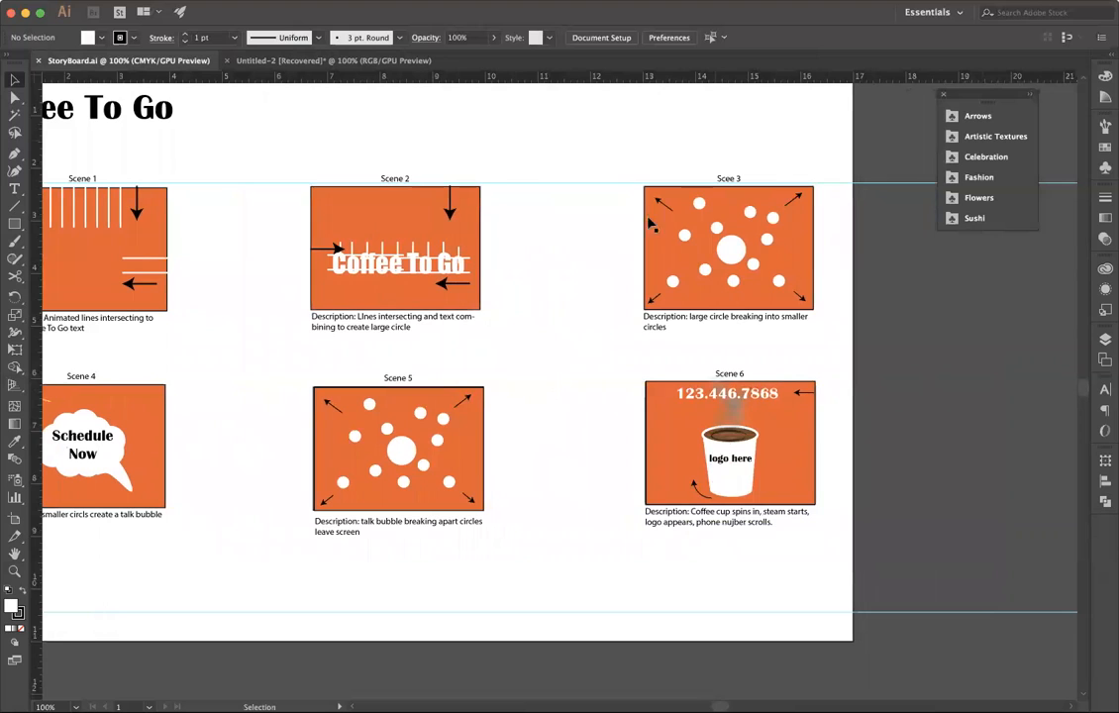
click(655, 324)
scroll(557, 337, left, 6)
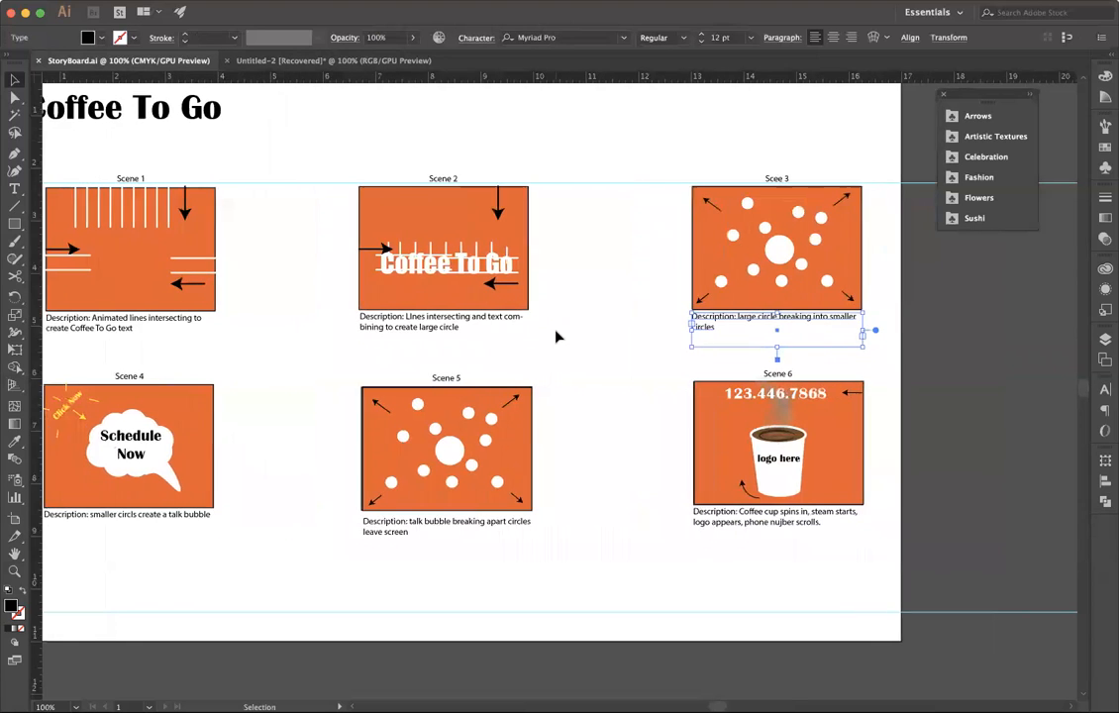
click(447, 160)
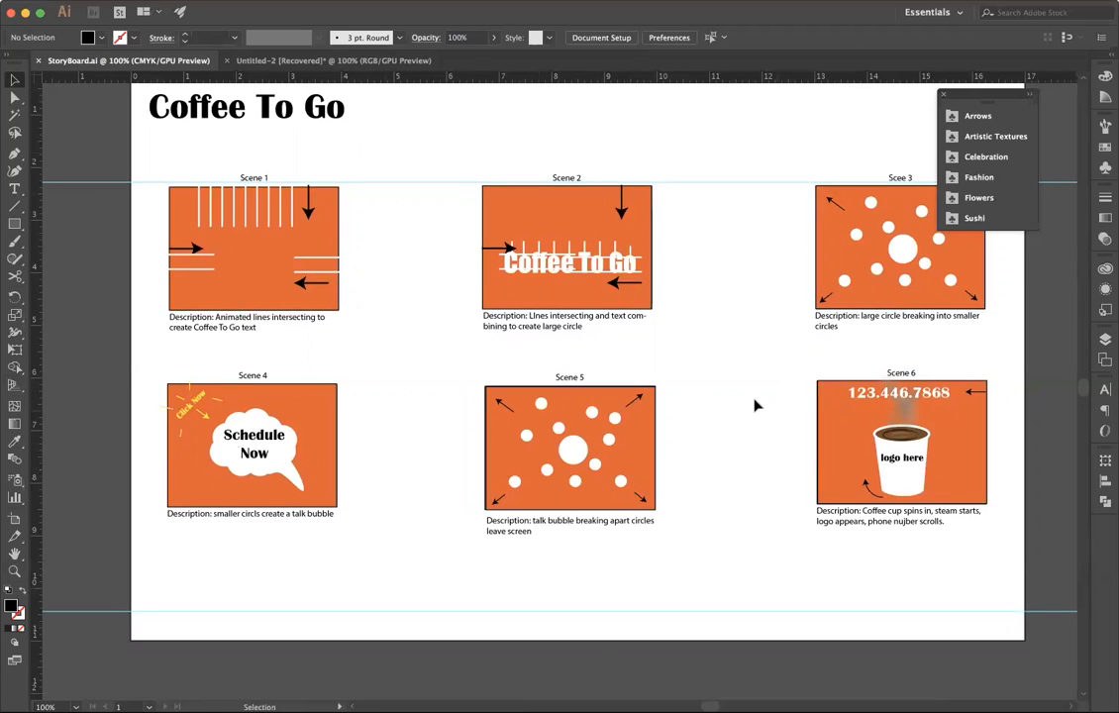
Step: Look at the striped character in the Untitled-2 document, and return to the StoryBoard.ai document
click(287, 62)
click(504, 205)
click(690, 216)
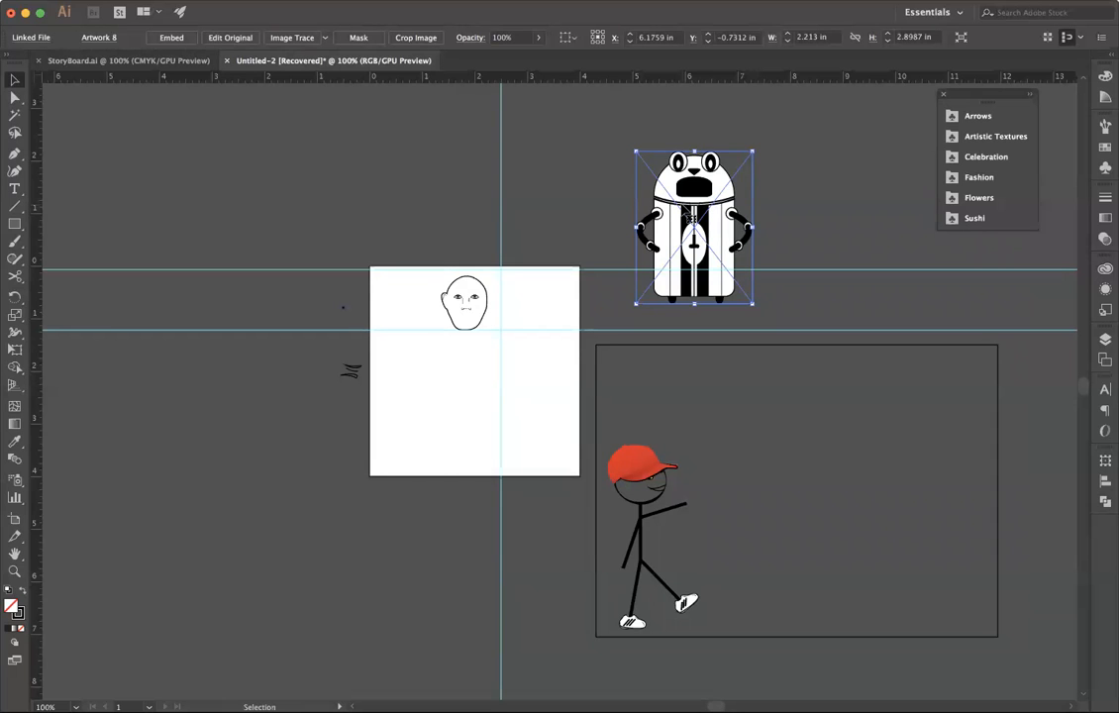
click(143, 61)
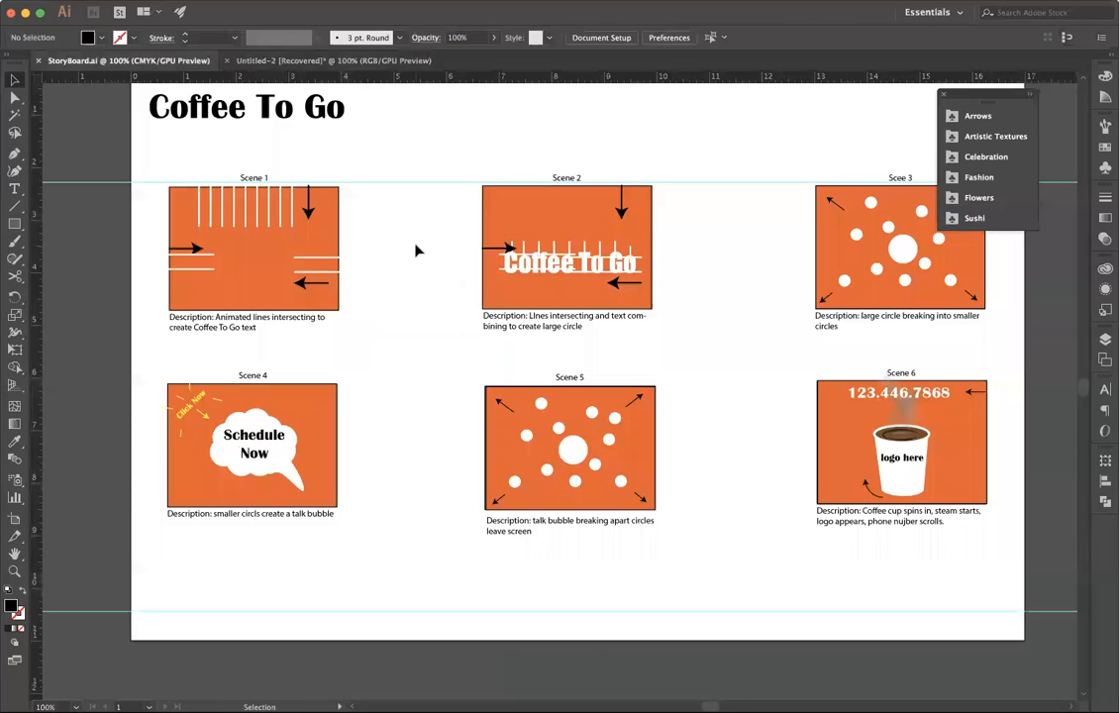
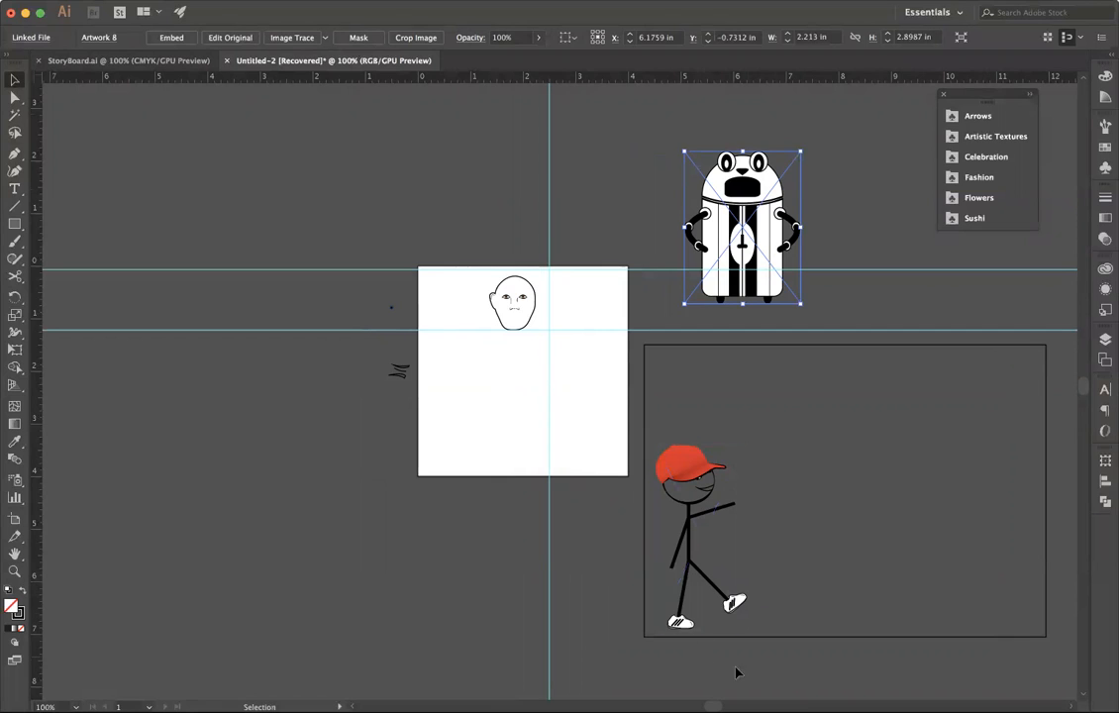
Step: Select the stick figure together with the large rectangle, and clear the selection
drag(757, 667, 656, 588)
drag(661, 455, 662, 456)
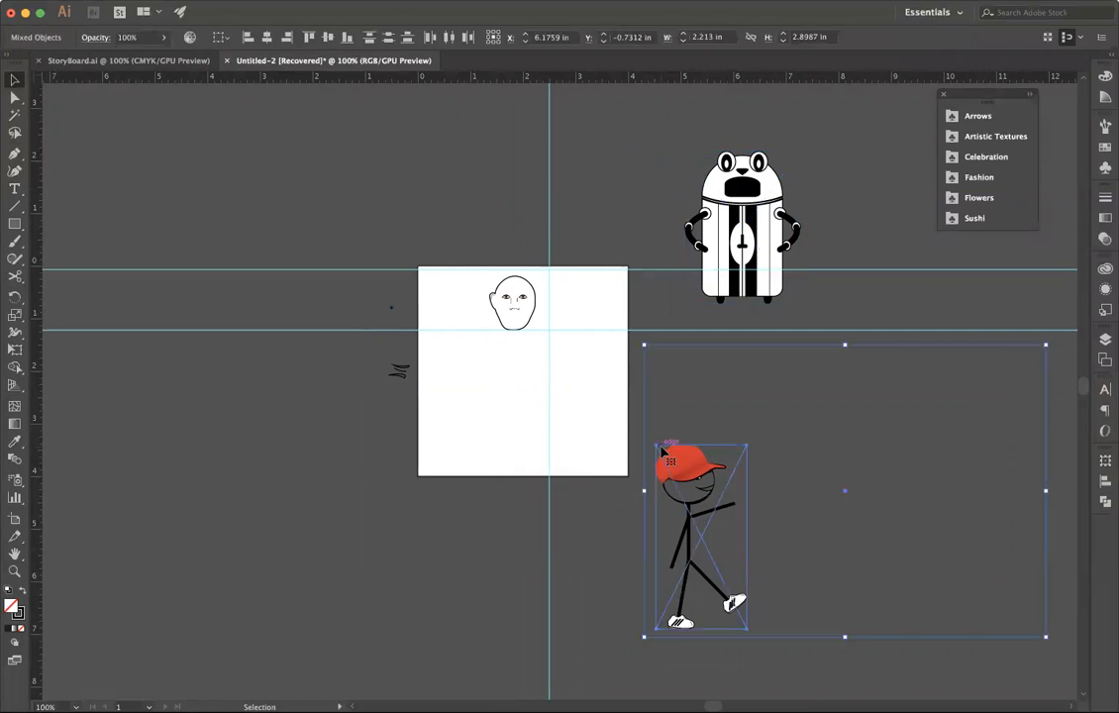
scroll(509, 360, up, 2)
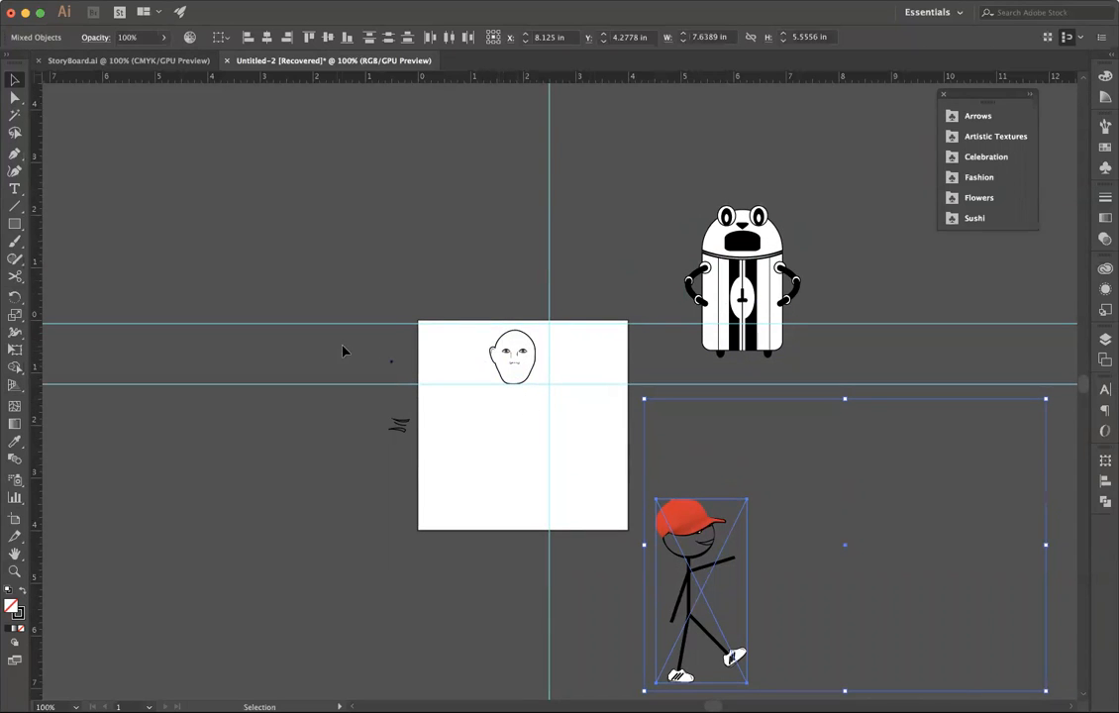
click(391, 362)
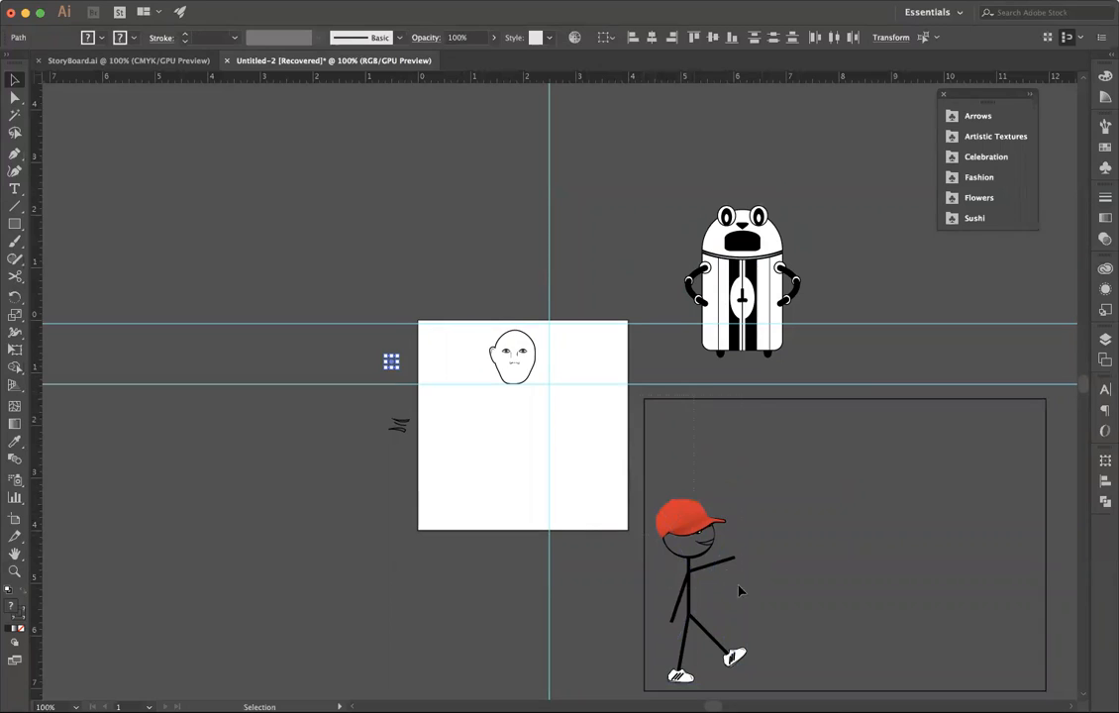
click(774, 661)
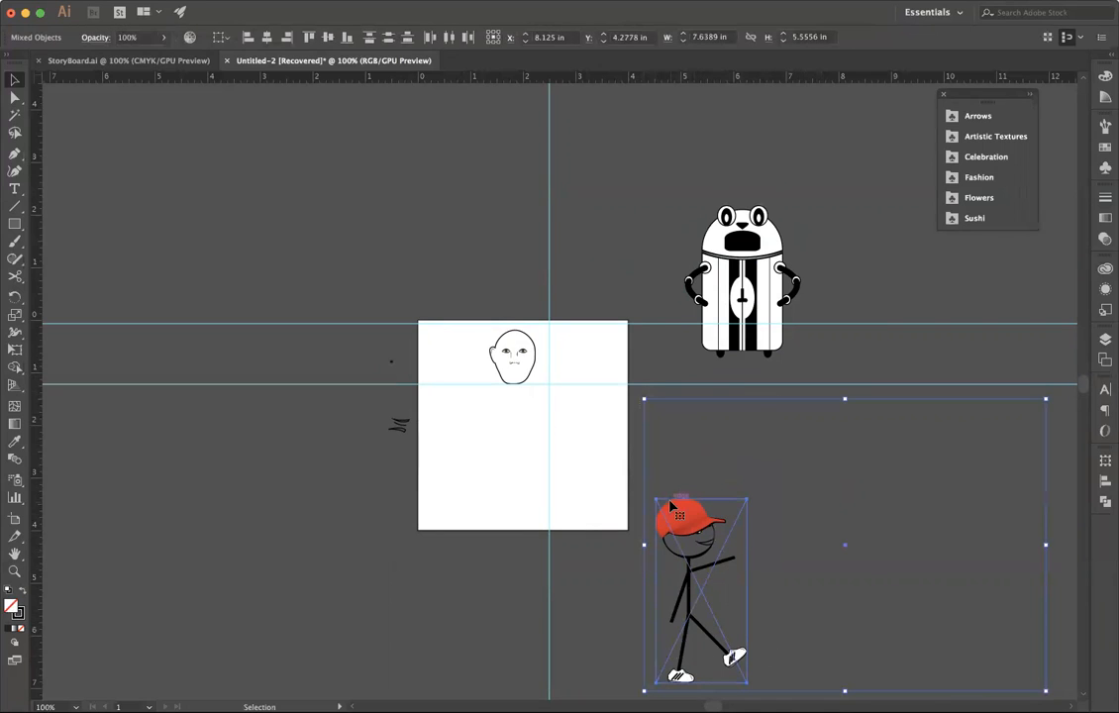
click(613, 583)
Step: Move the vertical guide about 3.54 in left, clear of the artboard, and the lower horizontal guide to Y -0.625 in
scroll(613, 582, left, 3)
scroll(613, 582, down, 2)
scroll(613, 582, left, 6)
scroll(613, 582, down, 1)
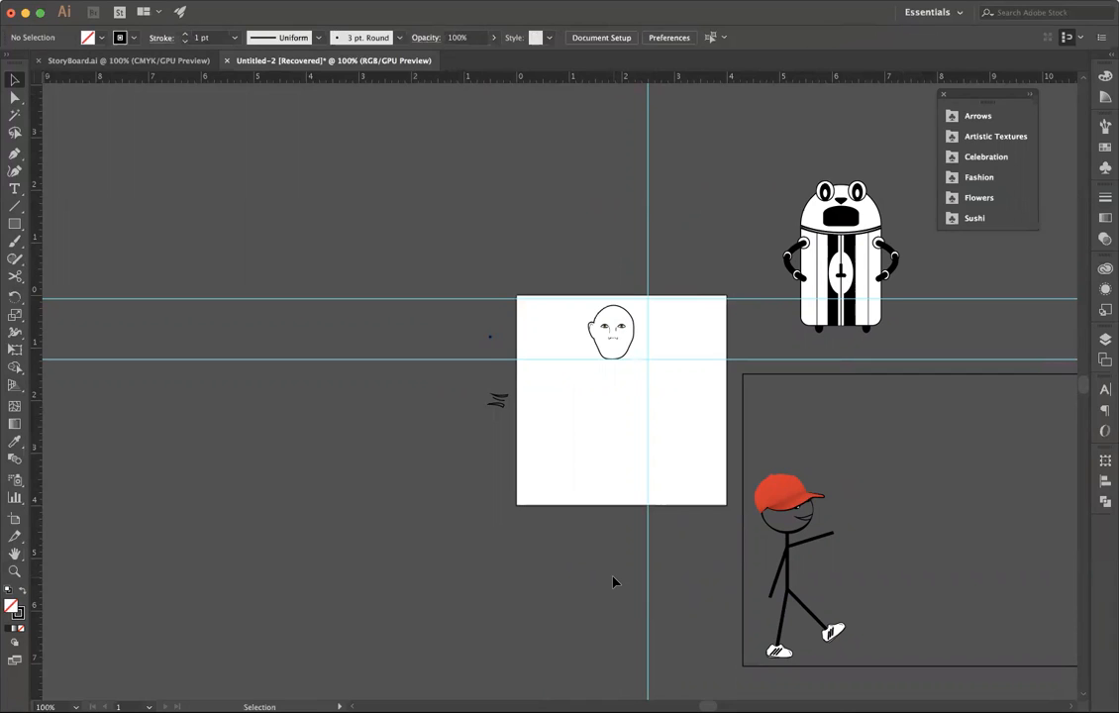
scroll(613, 577, down, 1)
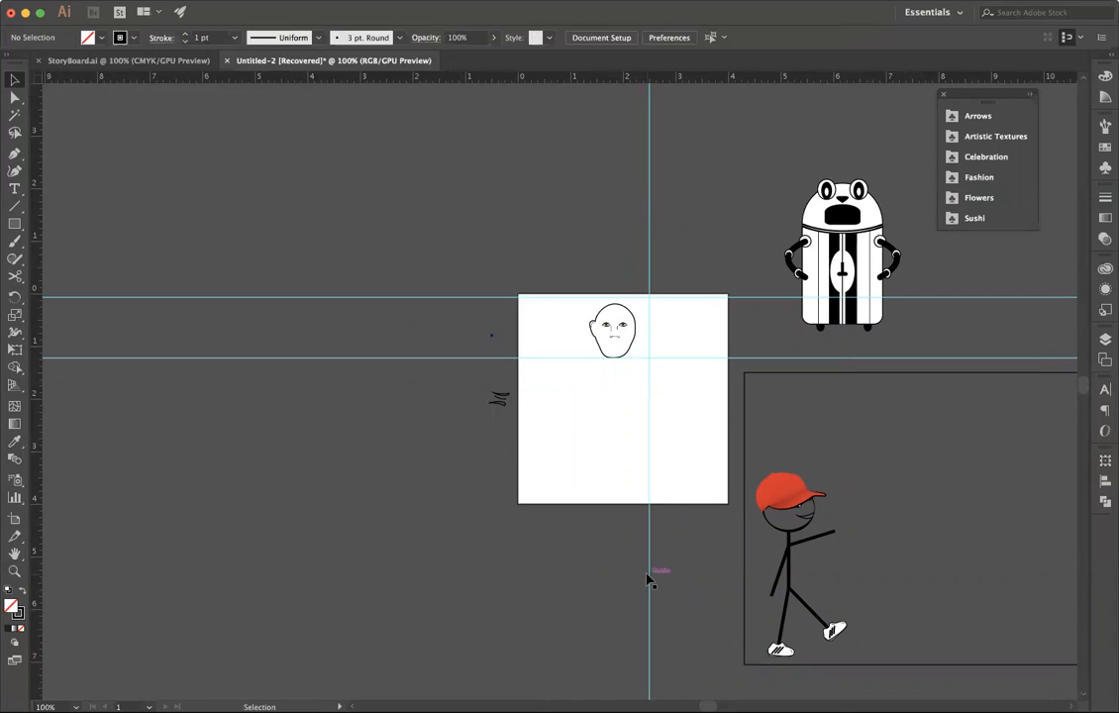
drag(651, 577, 463, 580)
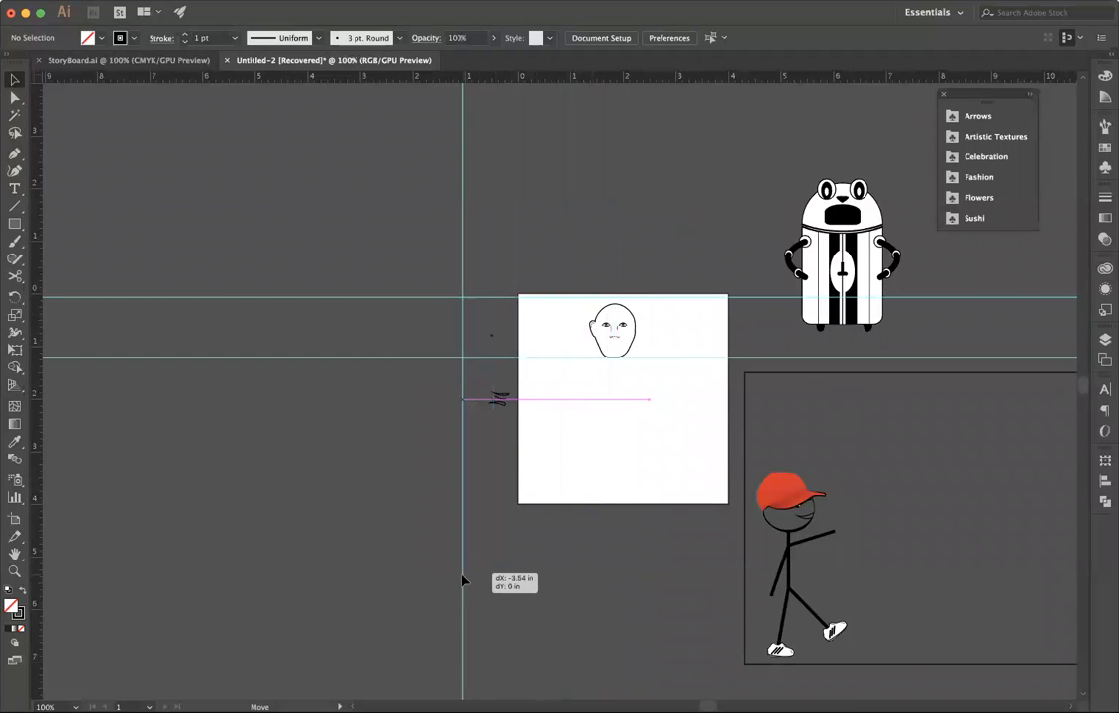
drag(424, 363, 435, 268)
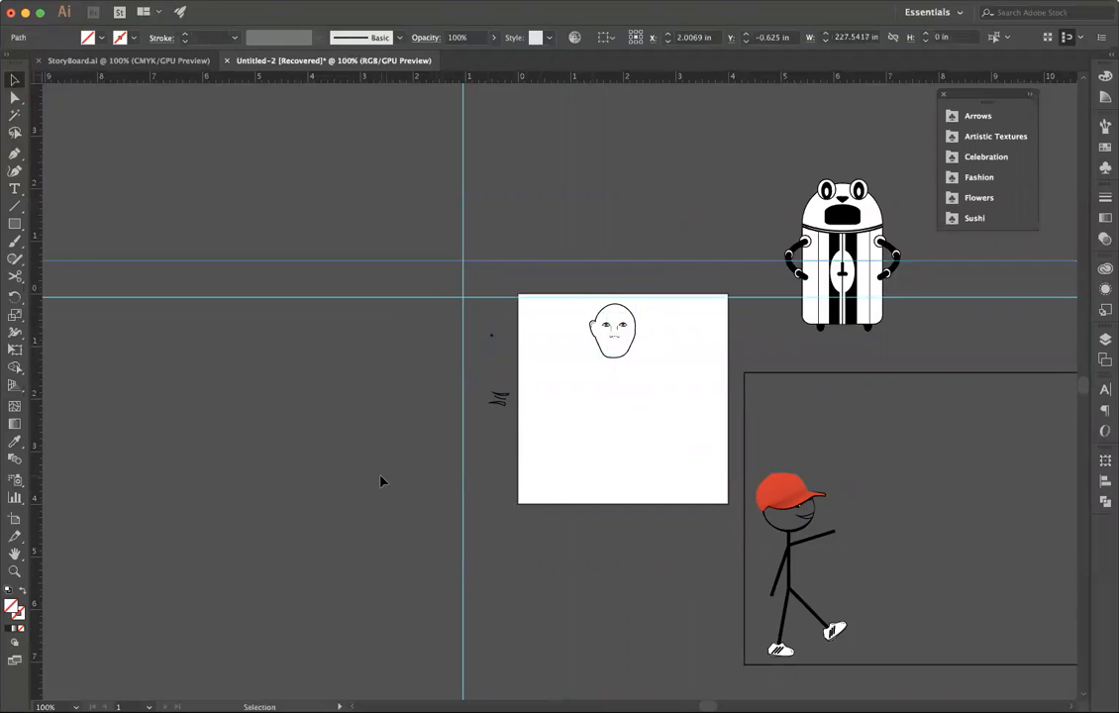
Step: Move the lower horizontal guide to Y -0.1806 in, just above the artboard, and leave nothing selected
click(380, 481)
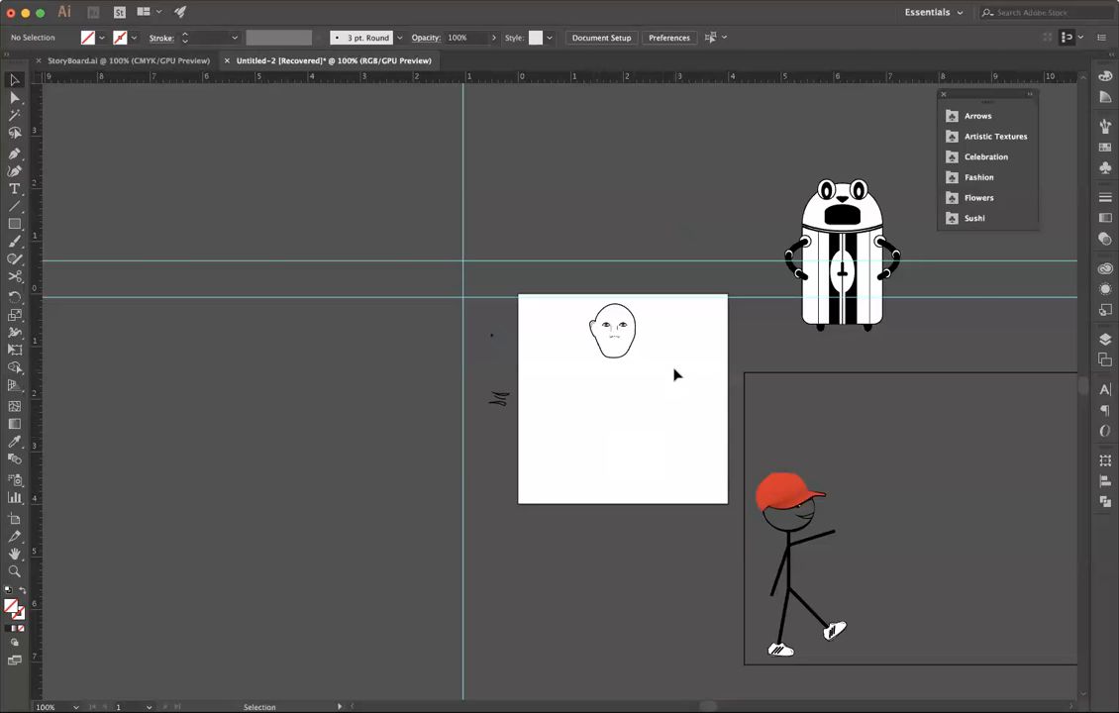
drag(689, 297, 691, 286)
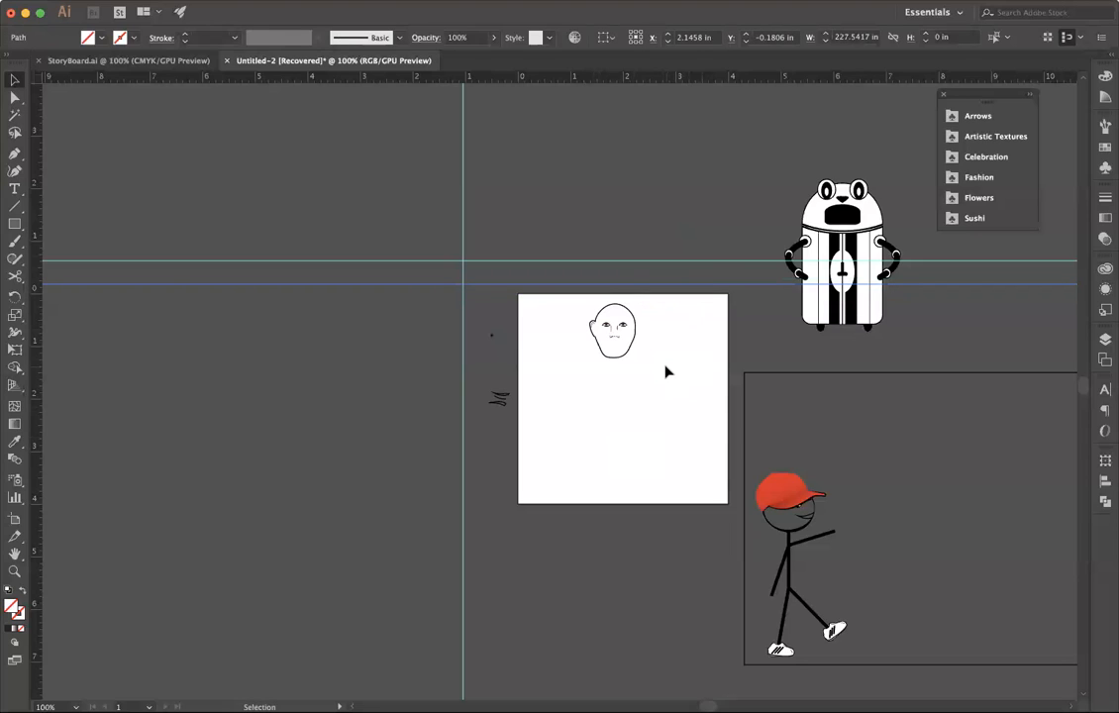
click(615, 364)
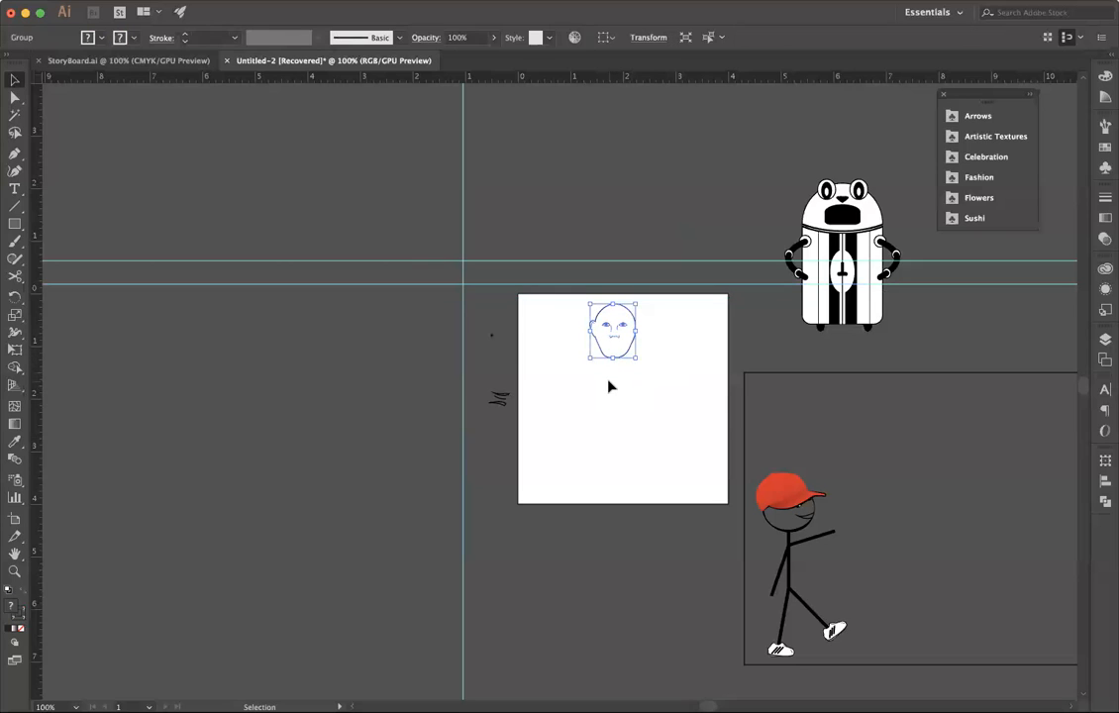
click(610, 387)
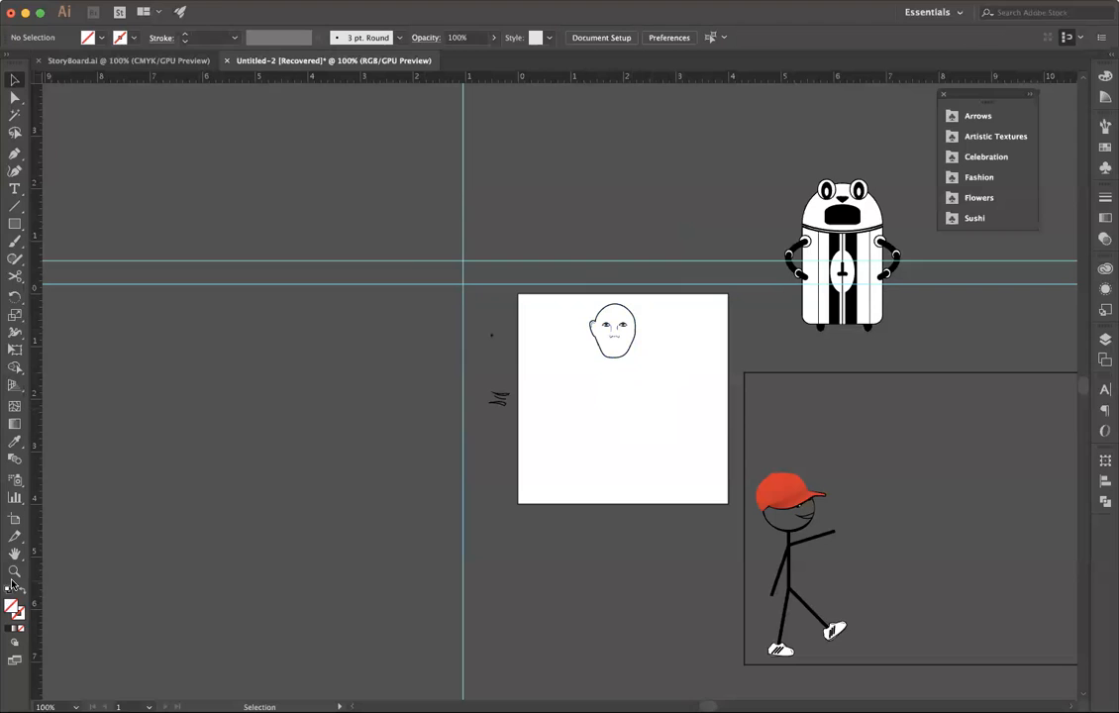
Step: Draw two rectangles without fill or stroke below the face on the artboard, the second about 1.72 by 0.56 in
key(z)
click(583, 394)
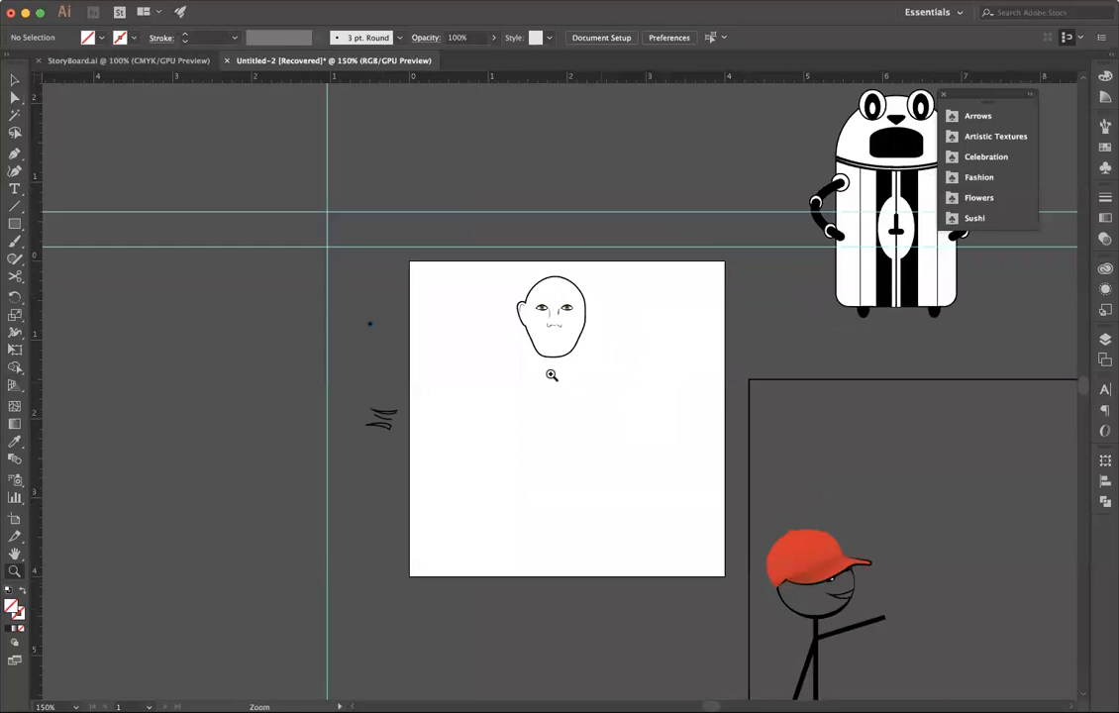
click(579, 395)
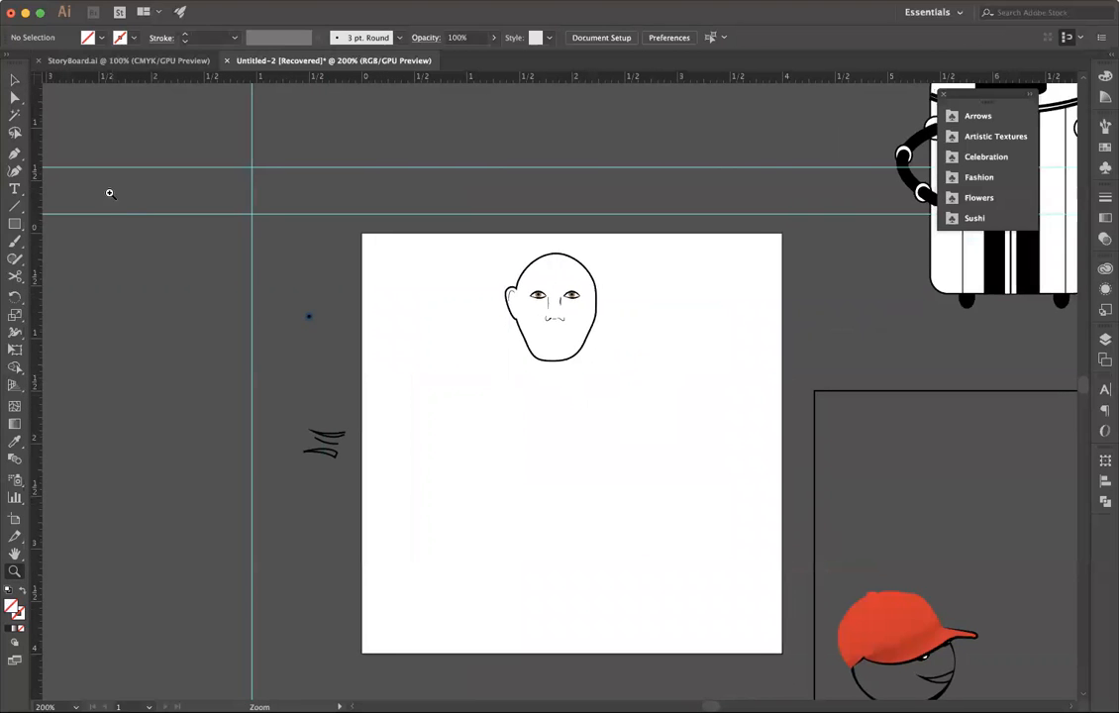
scroll(198, 257, right, 2)
key(v)
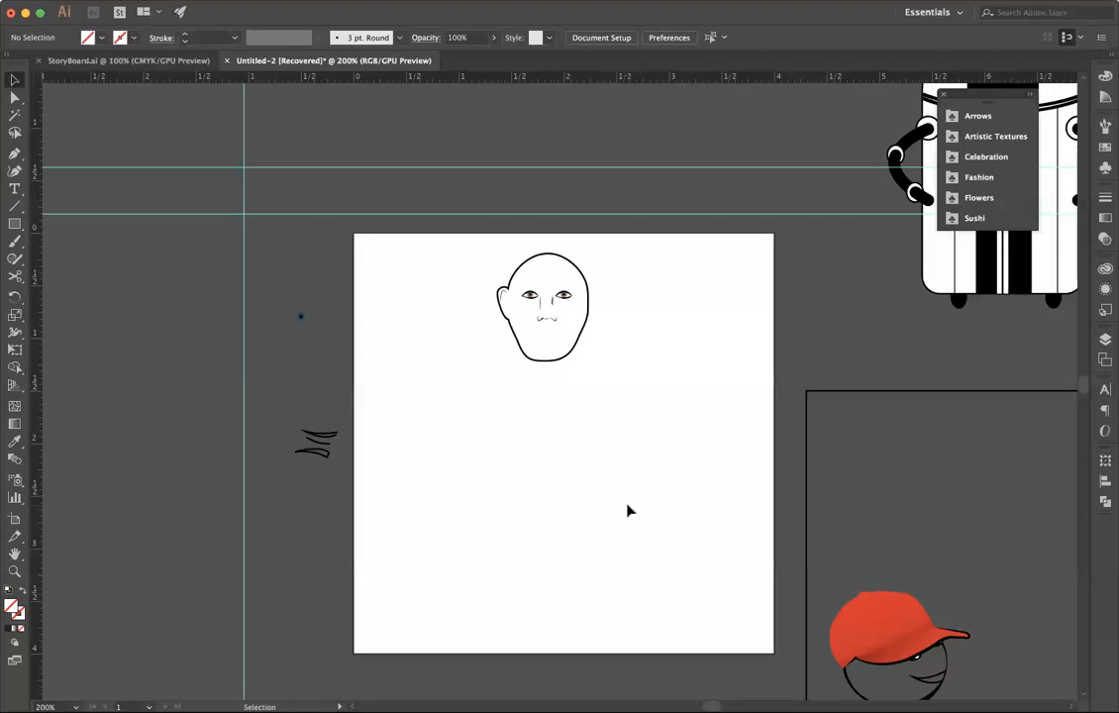
click(15, 223)
drag(402, 385, 467, 454)
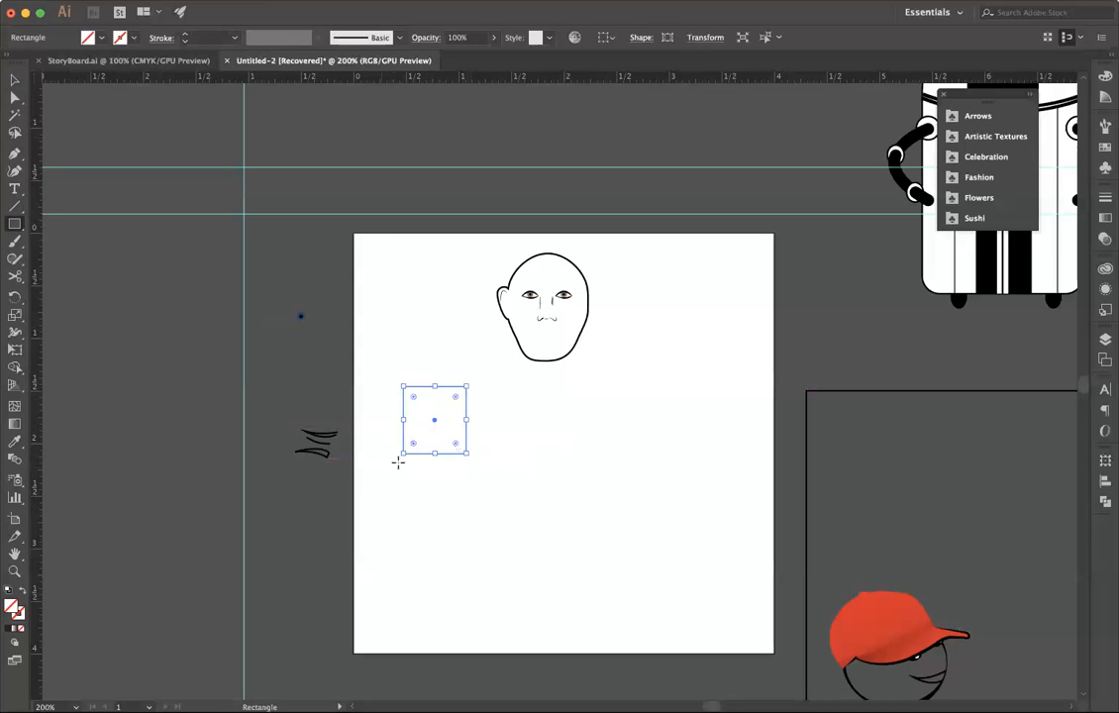
drag(497, 400, 678, 457)
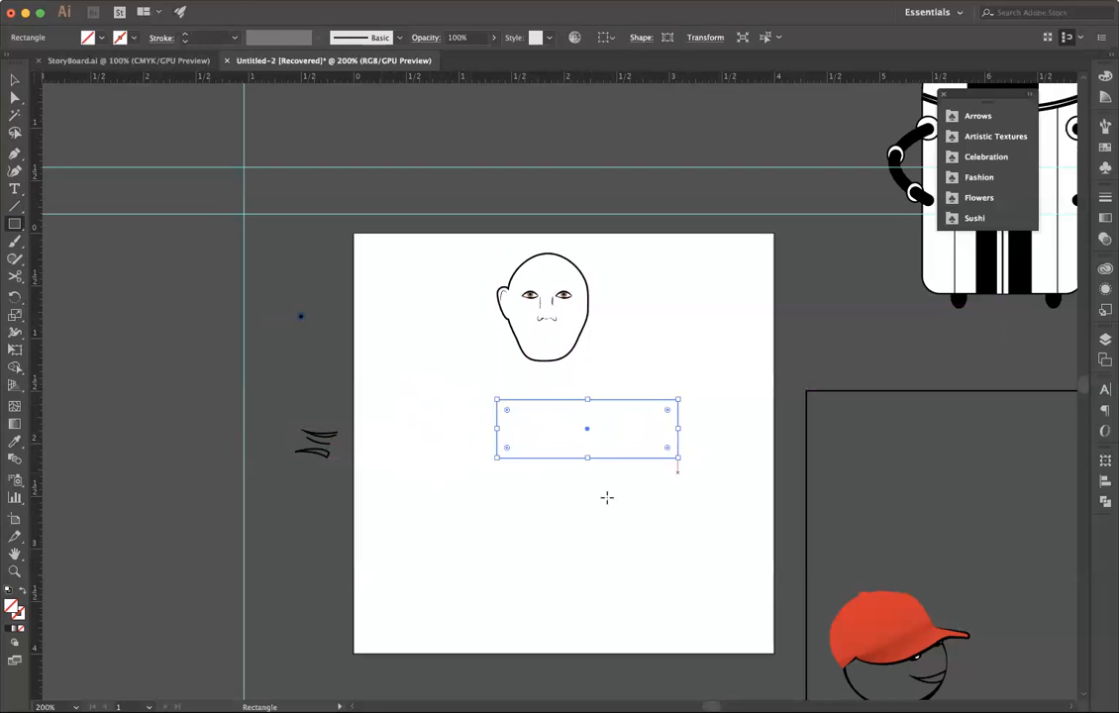
key(v)
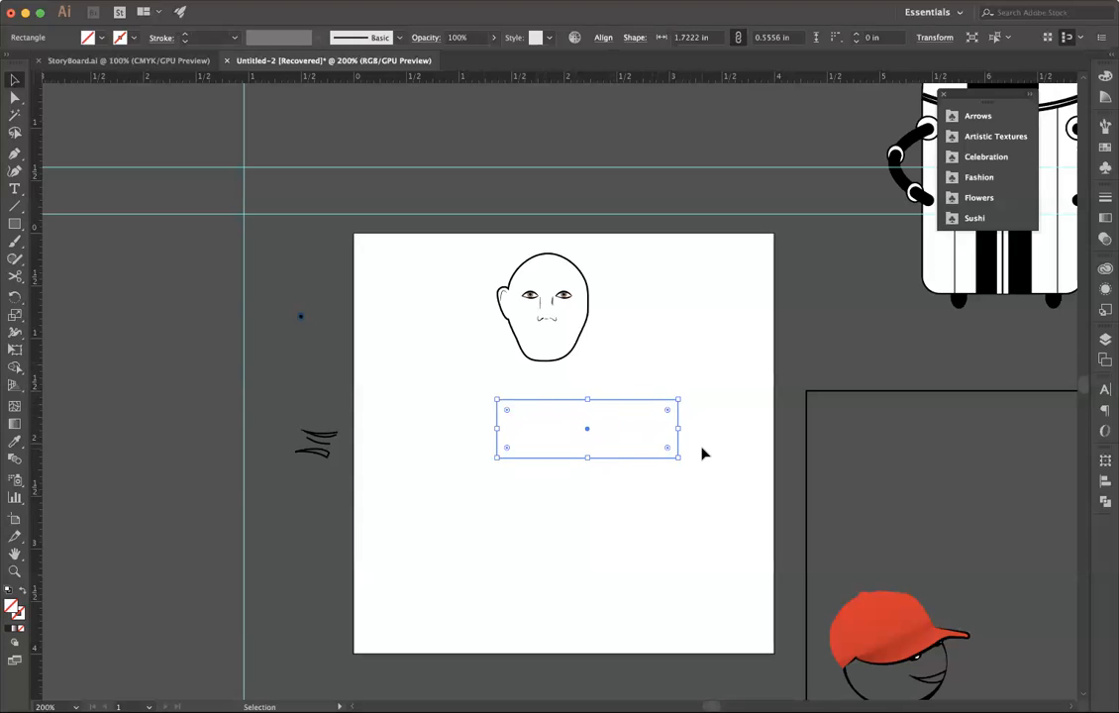
Step: Select each of the two invisible rectangles below the face in turn, and leave nothing selected
drag(694, 468, 644, 395)
click(645, 395)
drag(479, 476, 392, 354)
click(392, 353)
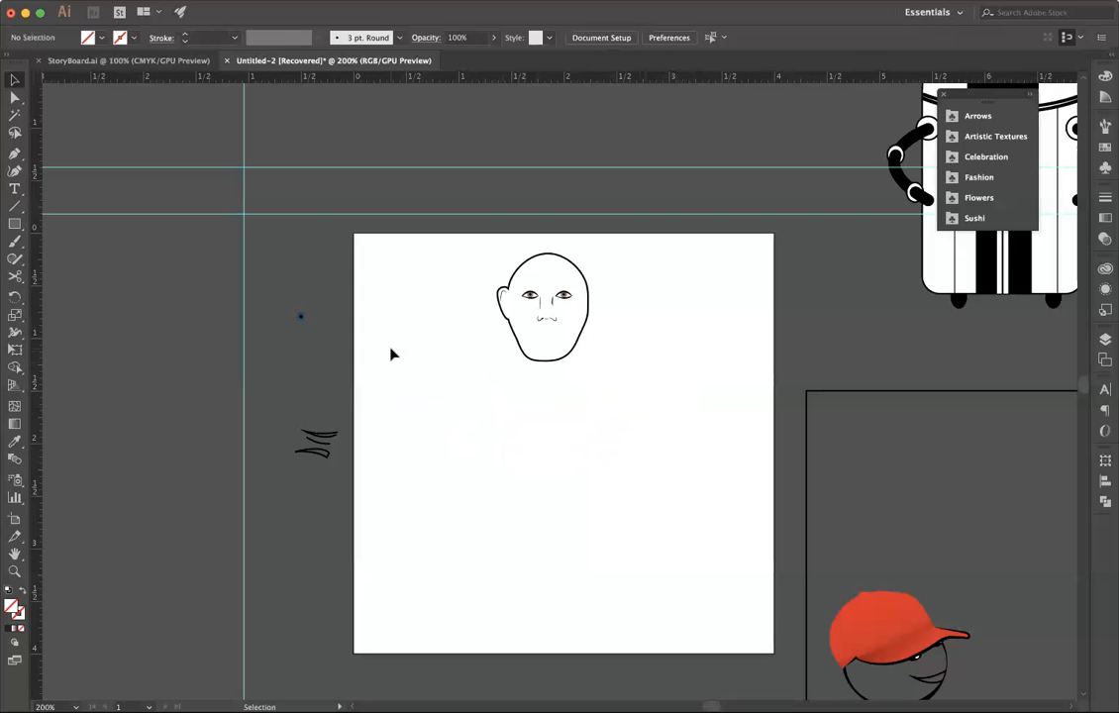
click(1067, 318)
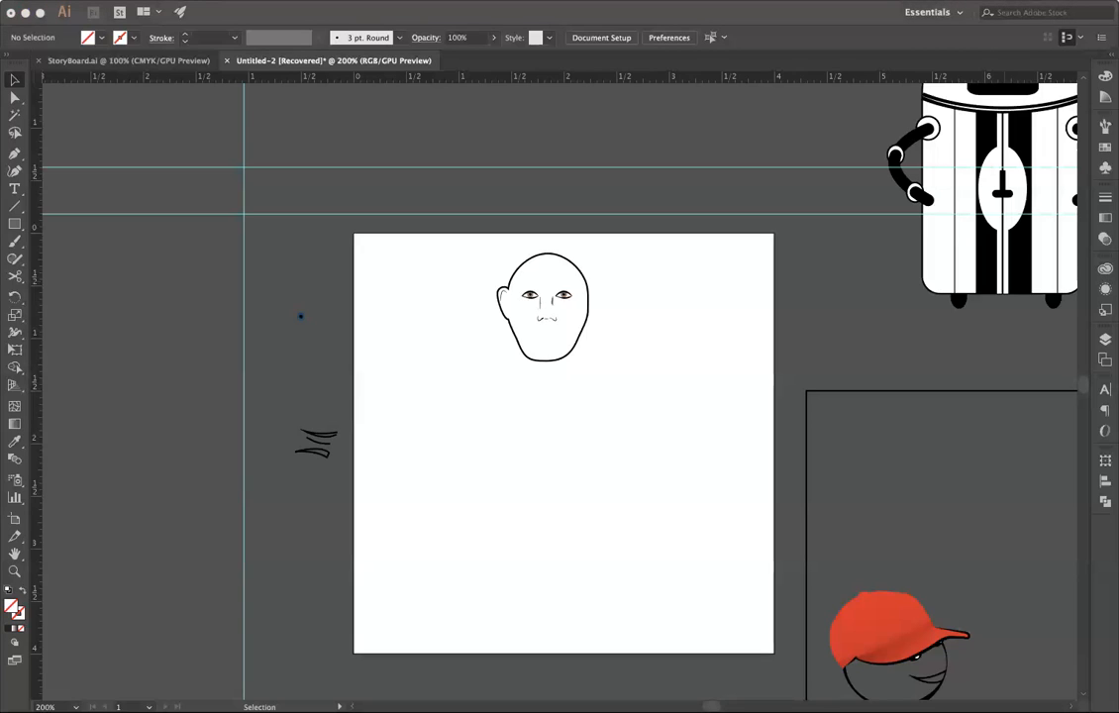
Step: Draw a larger rectangle below the face, give it a black 1 pt stroke, and delete it
click(19, 227)
click(19, 227)
mouse_move(462, 429)
mouse_down()
mouse_move(559, 569)
mouse_move(652, 573)
mouse_up()
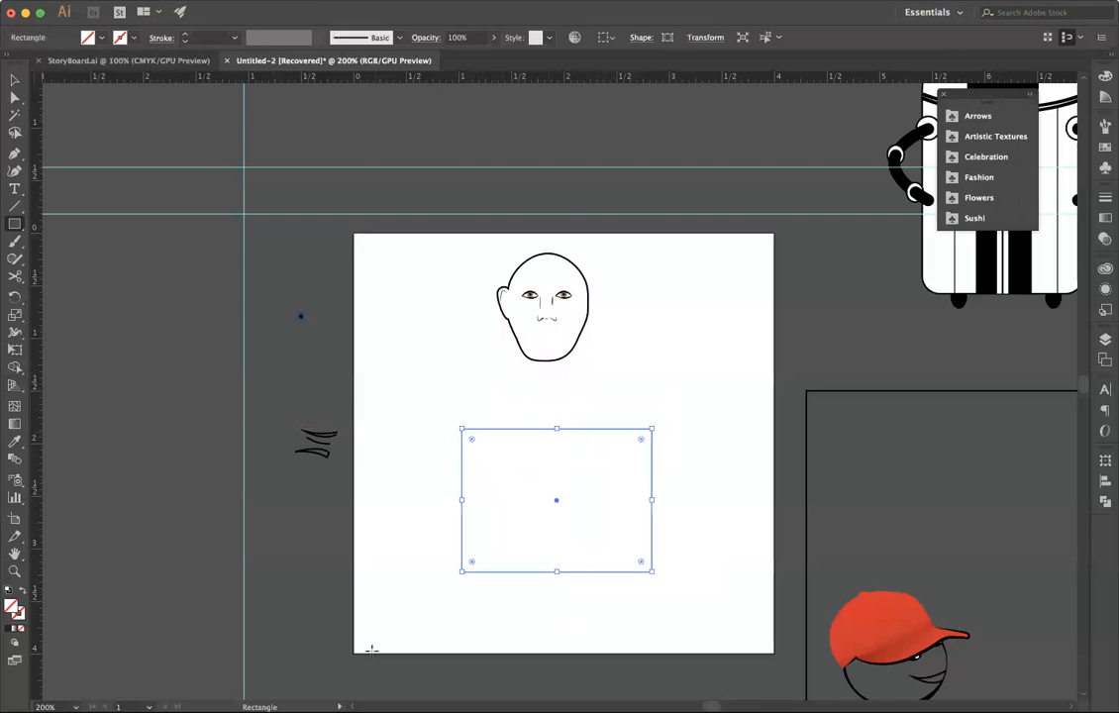
click(121, 38)
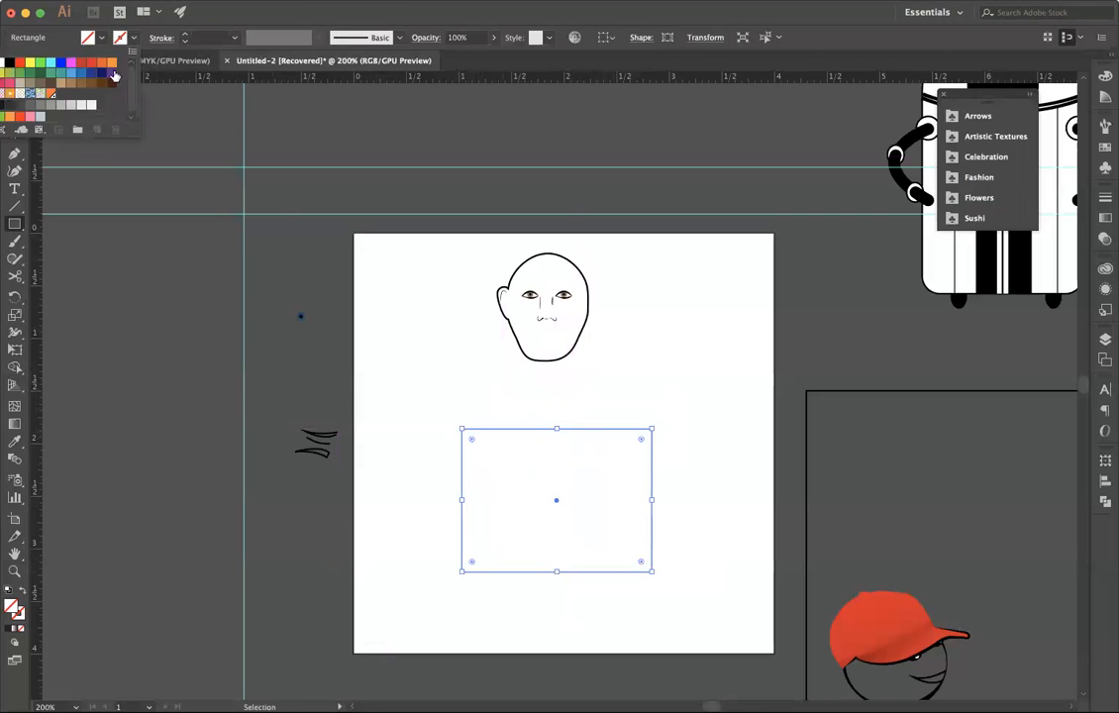
click(10, 62)
click(466, 510)
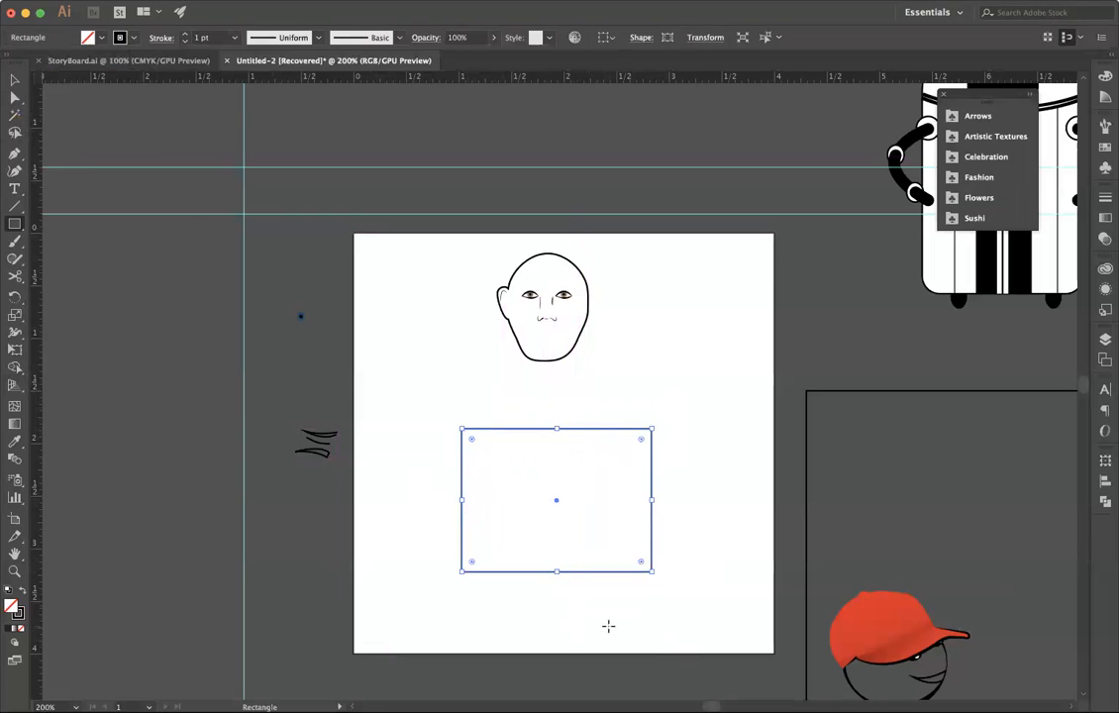
click(15, 80)
key(Delete)
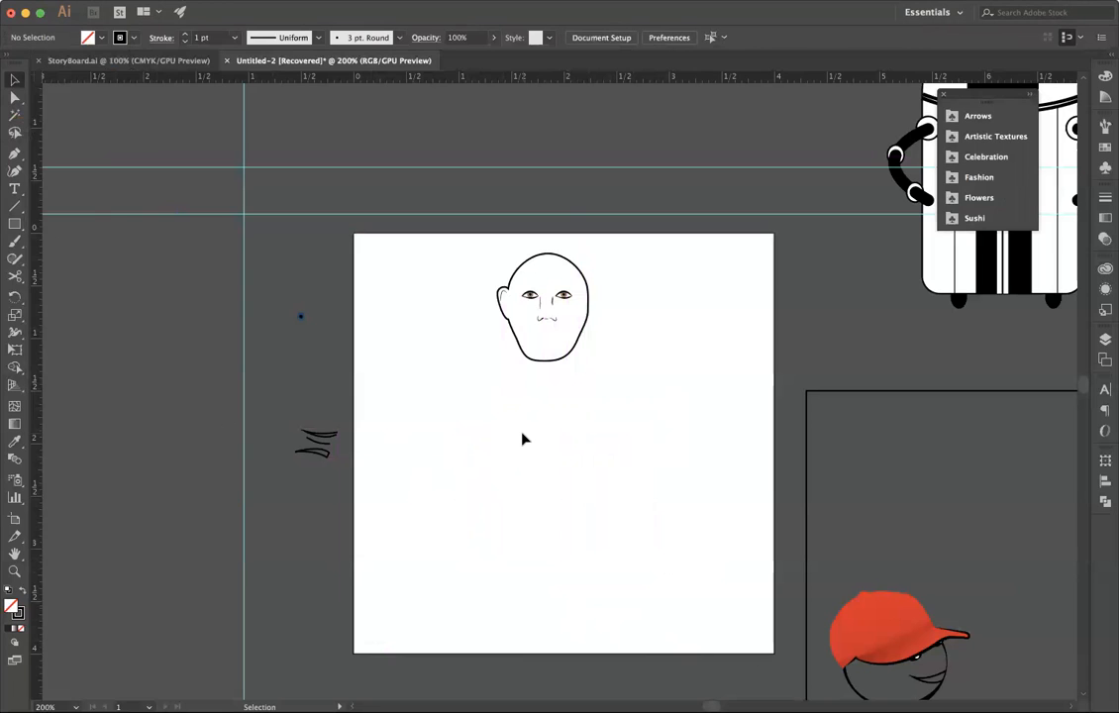
scroll(523, 439, left, 3)
scroll(524, 439, down, 1)
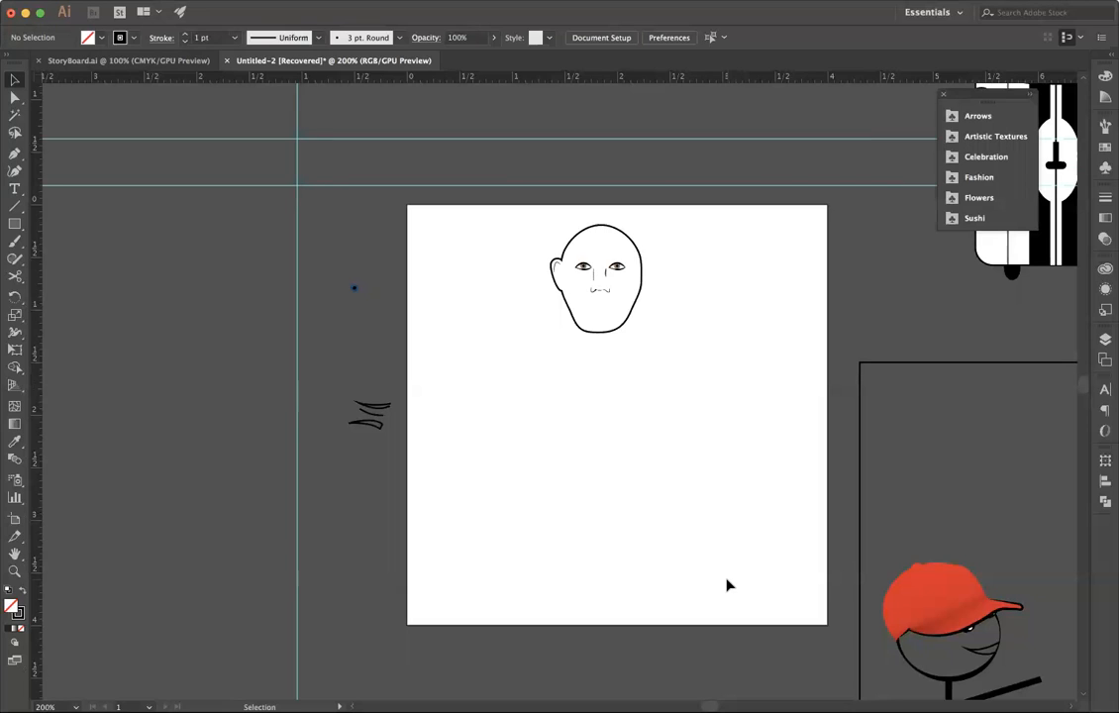
scroll(737, 586, down, 1)
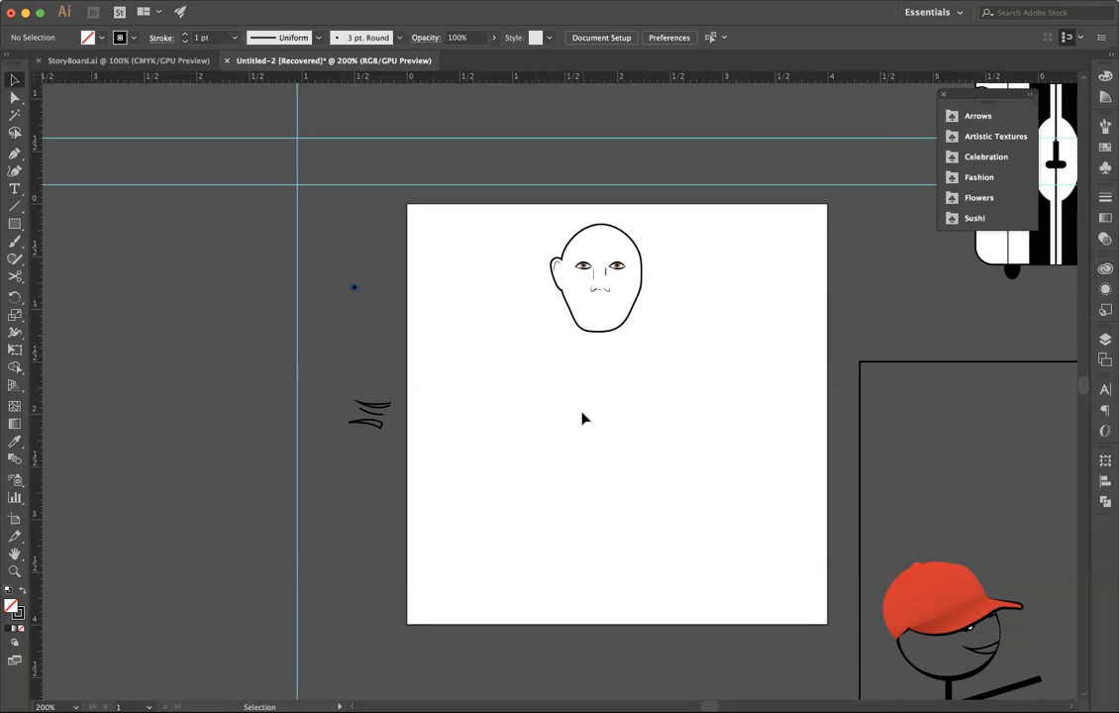
scroll(369, 575, right, 1)
click(99, 0)
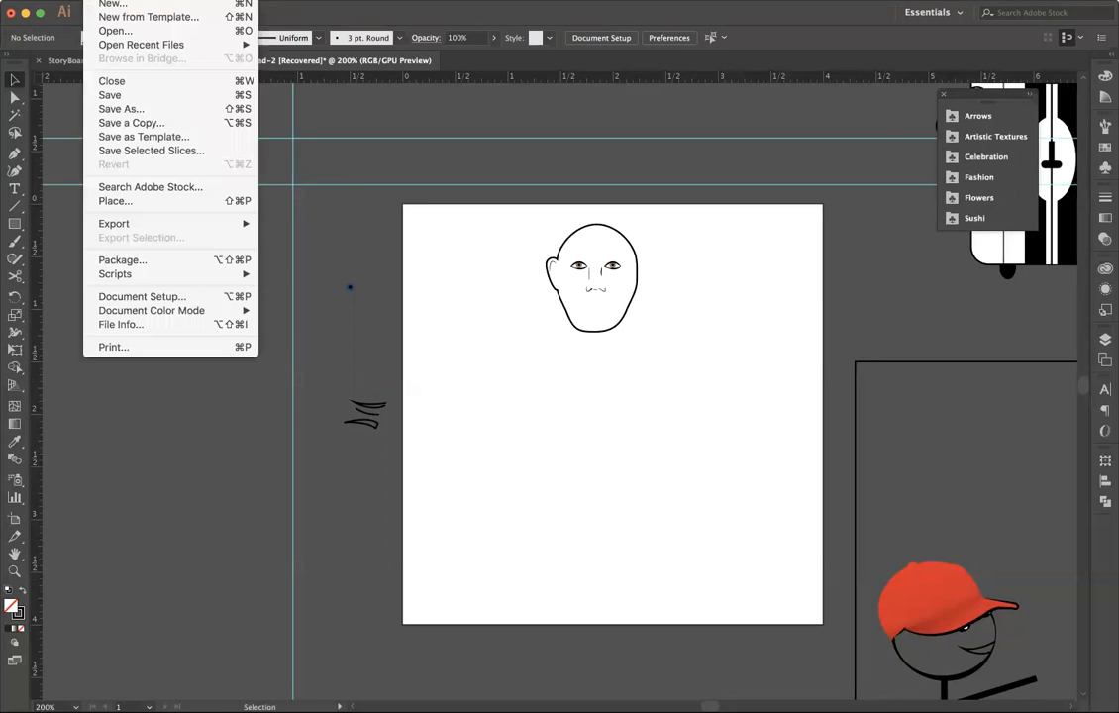
click(285, 266)
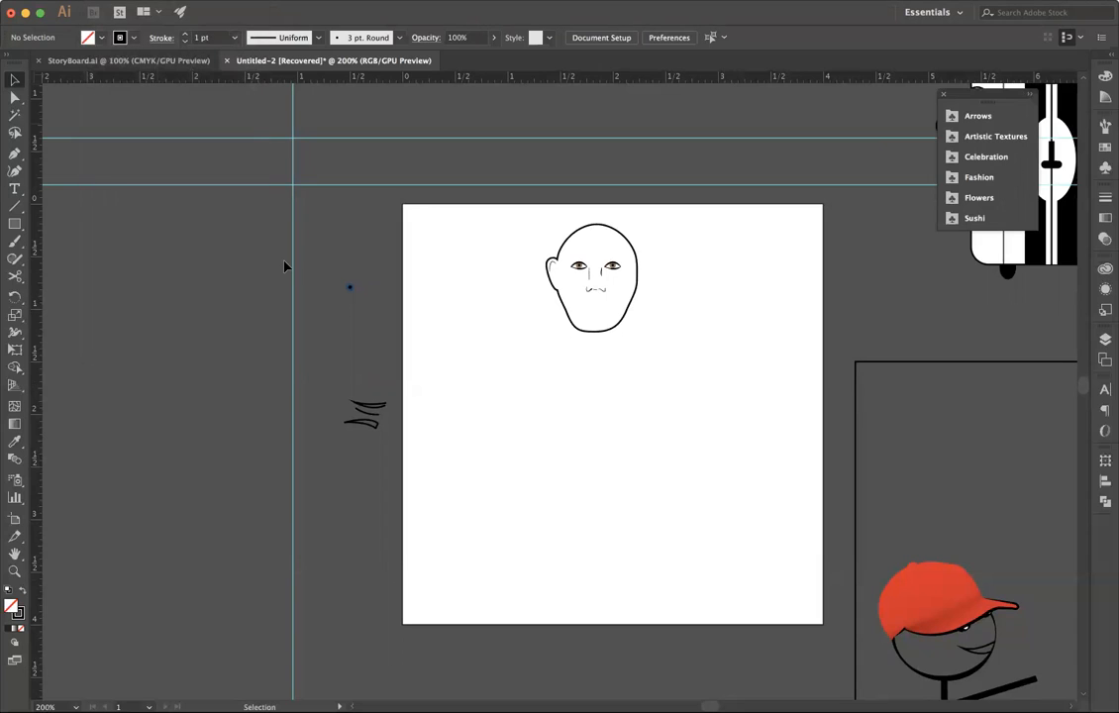
Step: Create a new RGB document 550 px wide and 400 px high with one artboard
key(super+n)
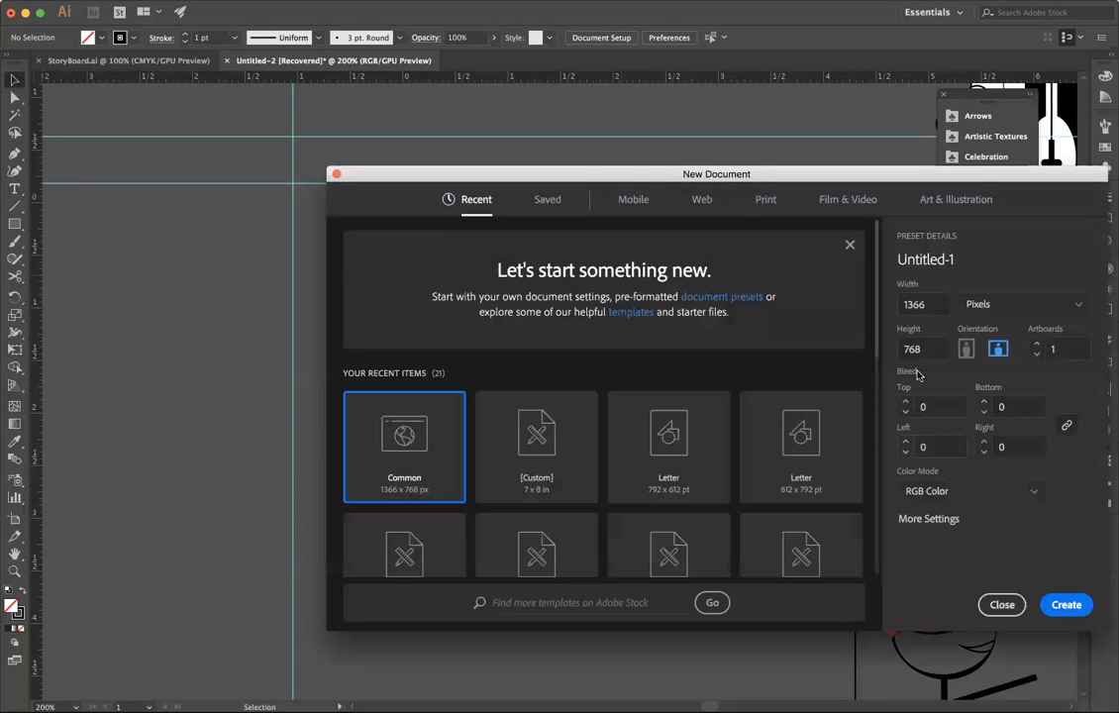
drag(929, 305, 844, 305)
text(1364)
drag(929, 305, 880, 306)
text(550)
key(Tab)
text(400)
click(1066, 604)
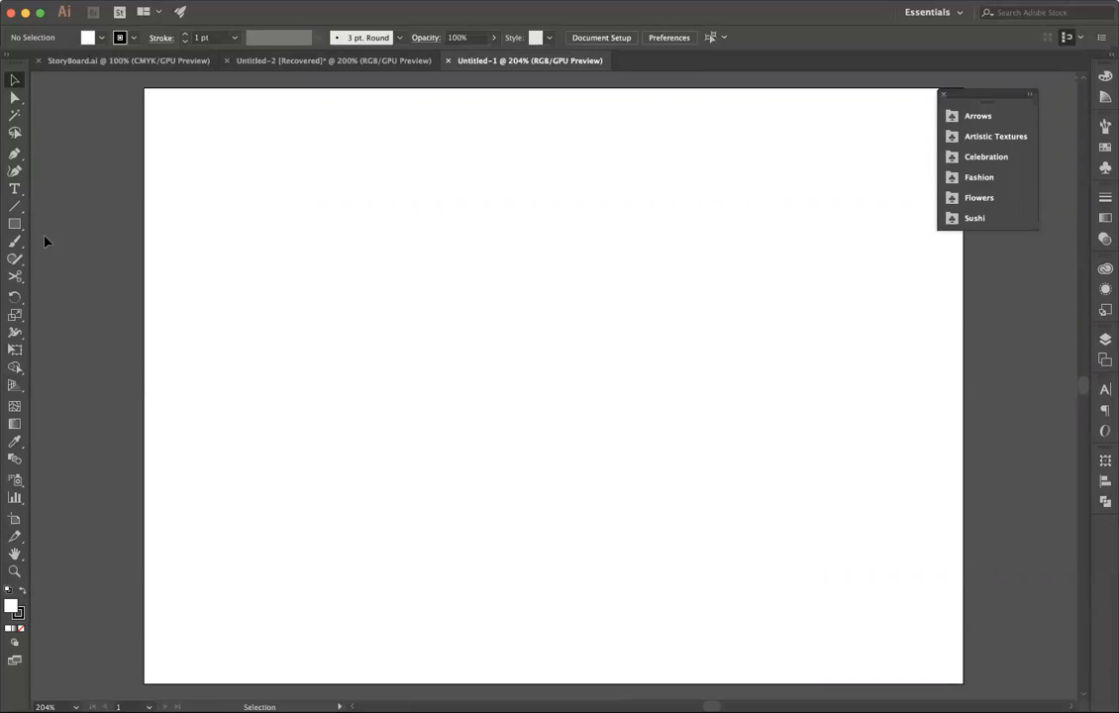
Step: Move the floating panel with the Arrows, Celebration and Sushi sets clear of the new artboard
click(14, 226)
click(12, 79)
drag(970, 95, 1063, 94)
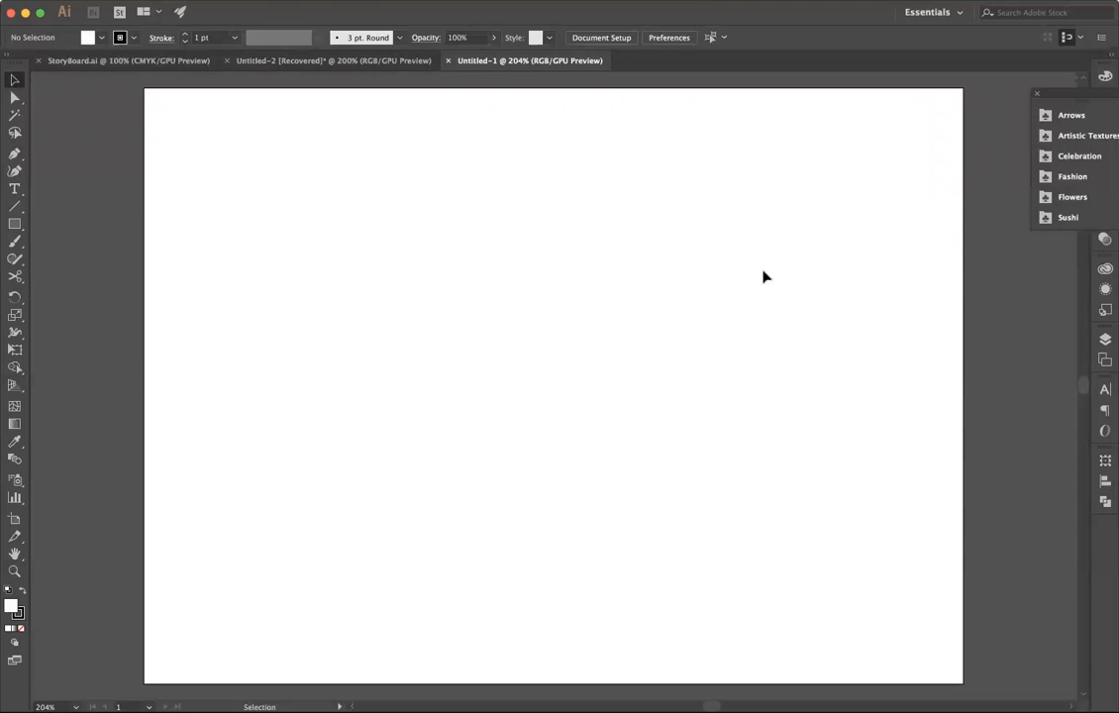
scroll(384, 547, up, 1)
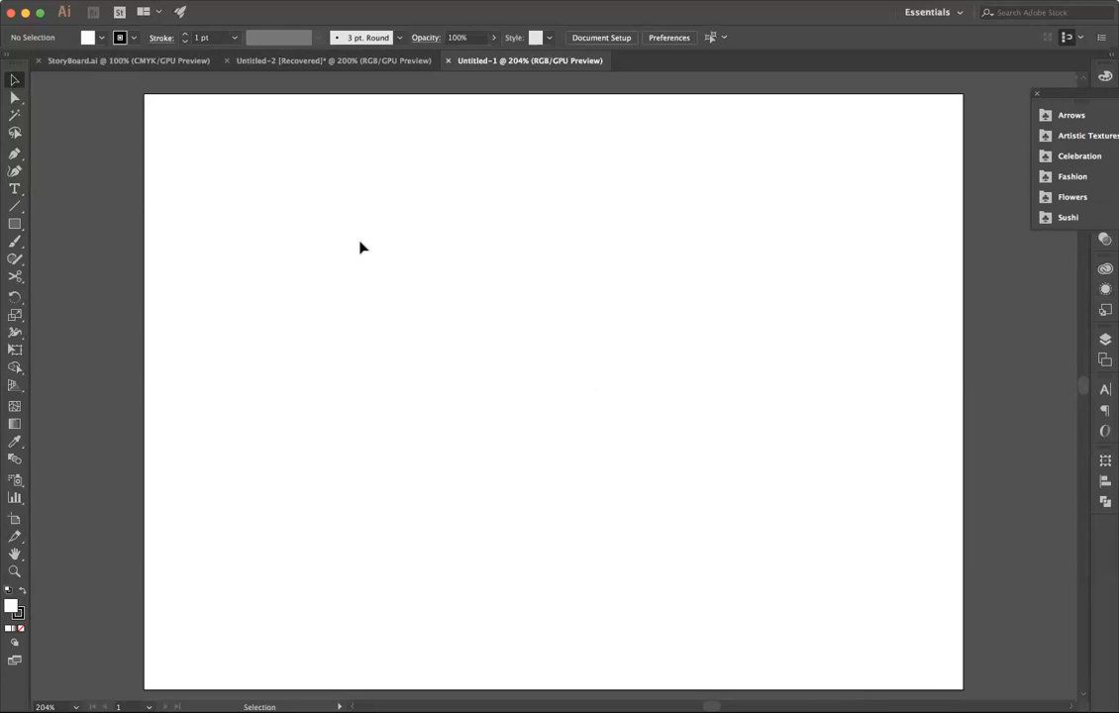
scroll(727, 158, down, 1)
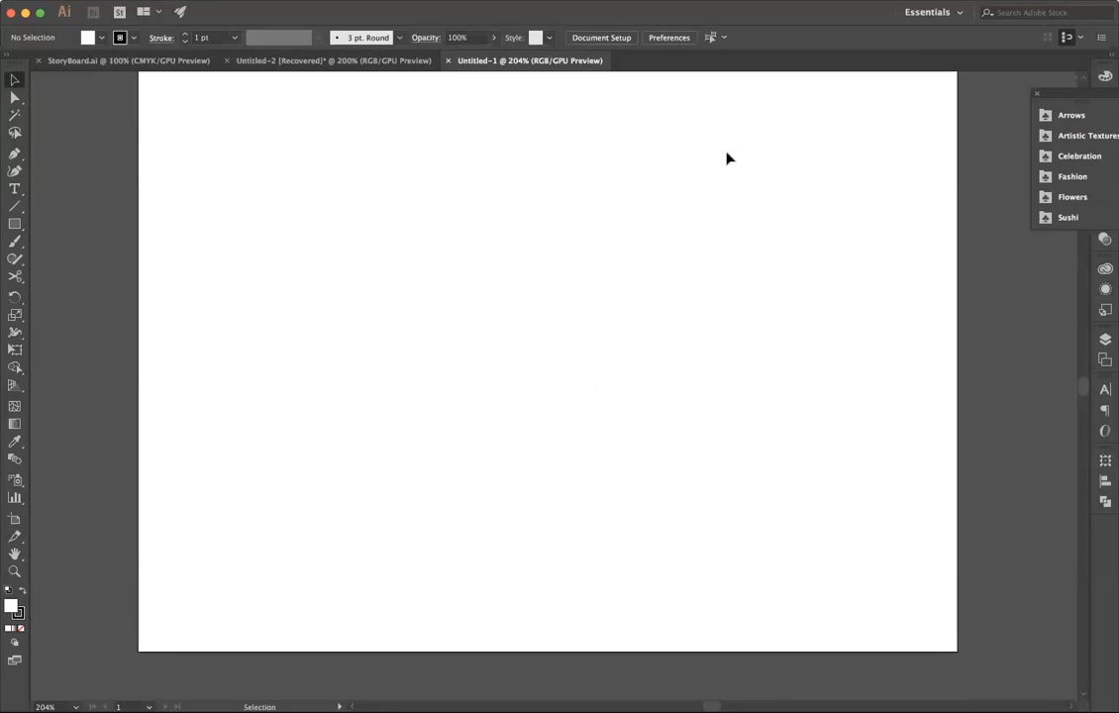
scroll(789, 248, up, 2)
scroll(789, 247, down, 3)
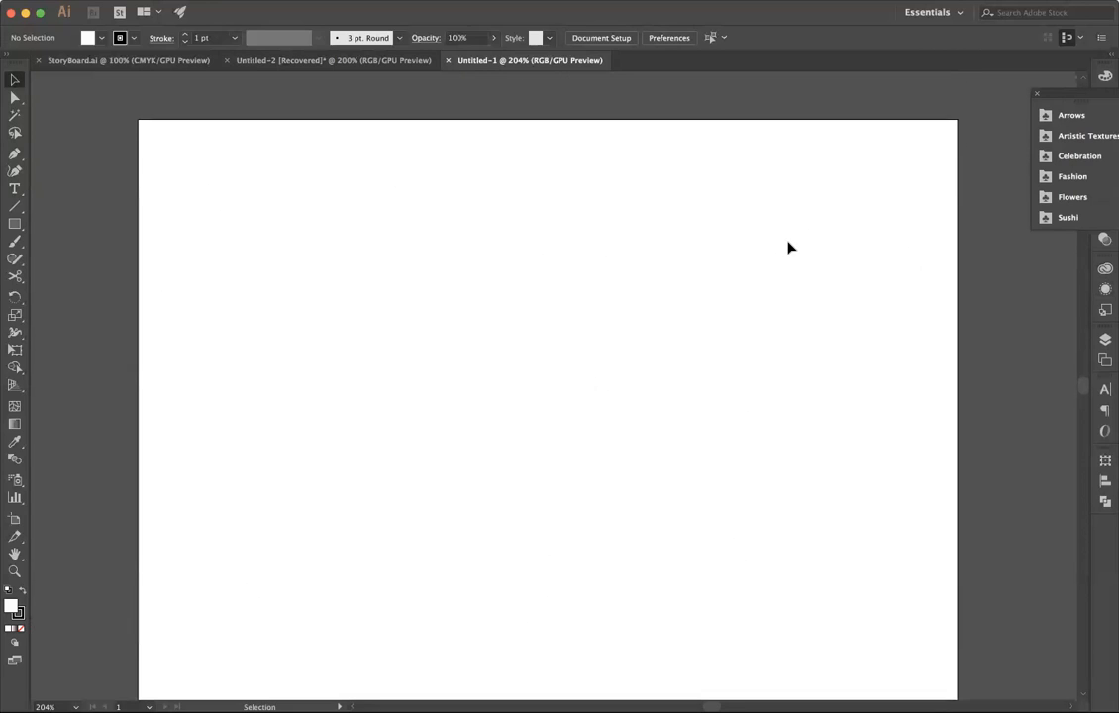
scroll(789, 247, up, 1)
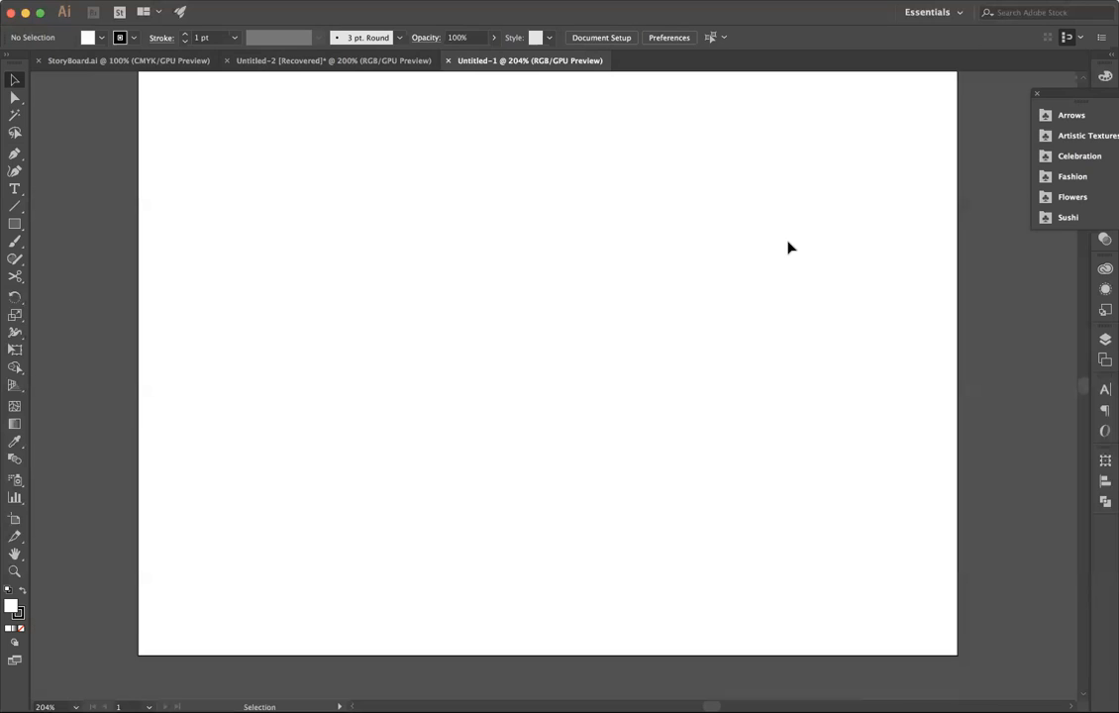
scroll(789, 247, up, 1)
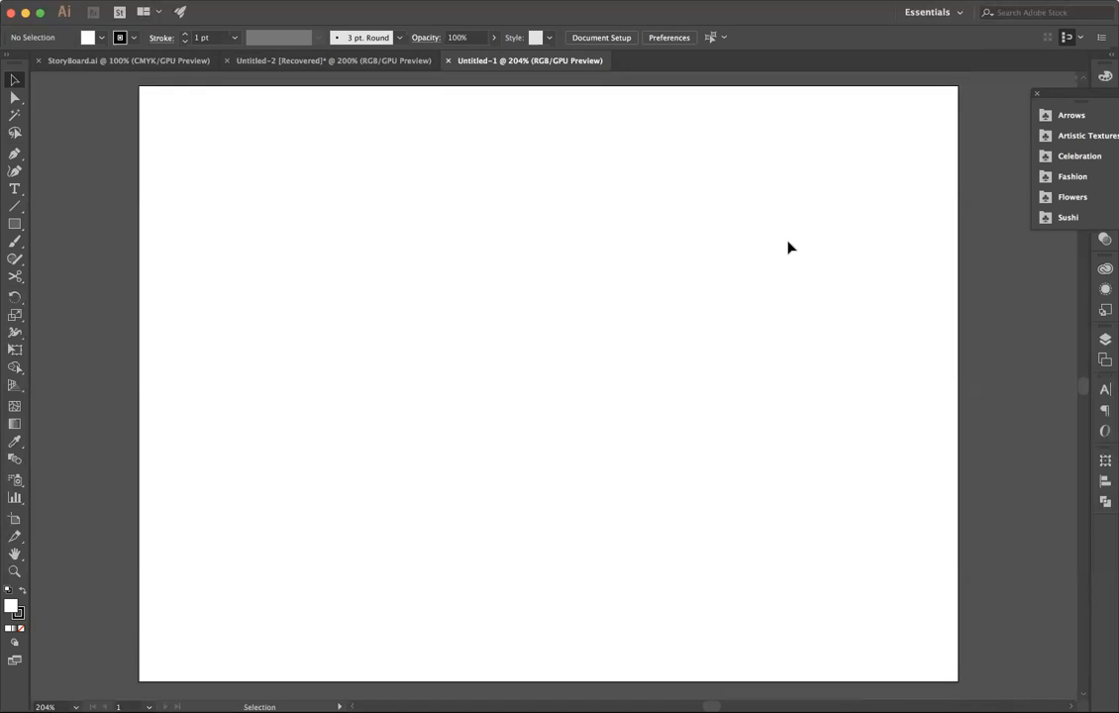
scroll(789, 247, right, 1)
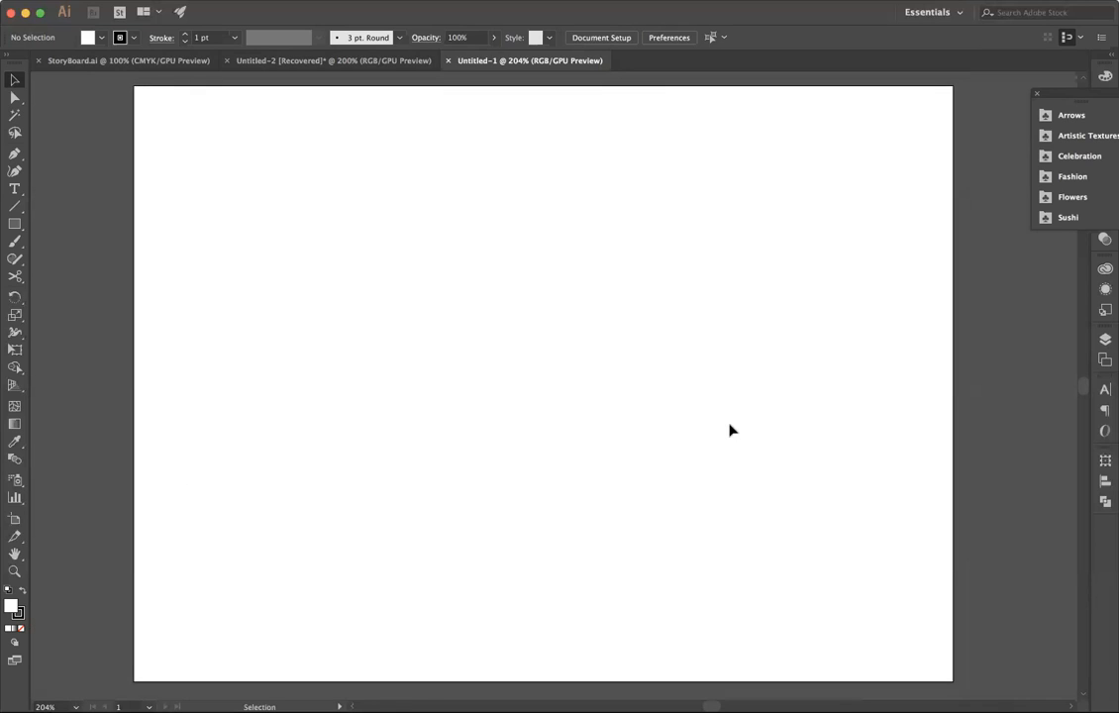